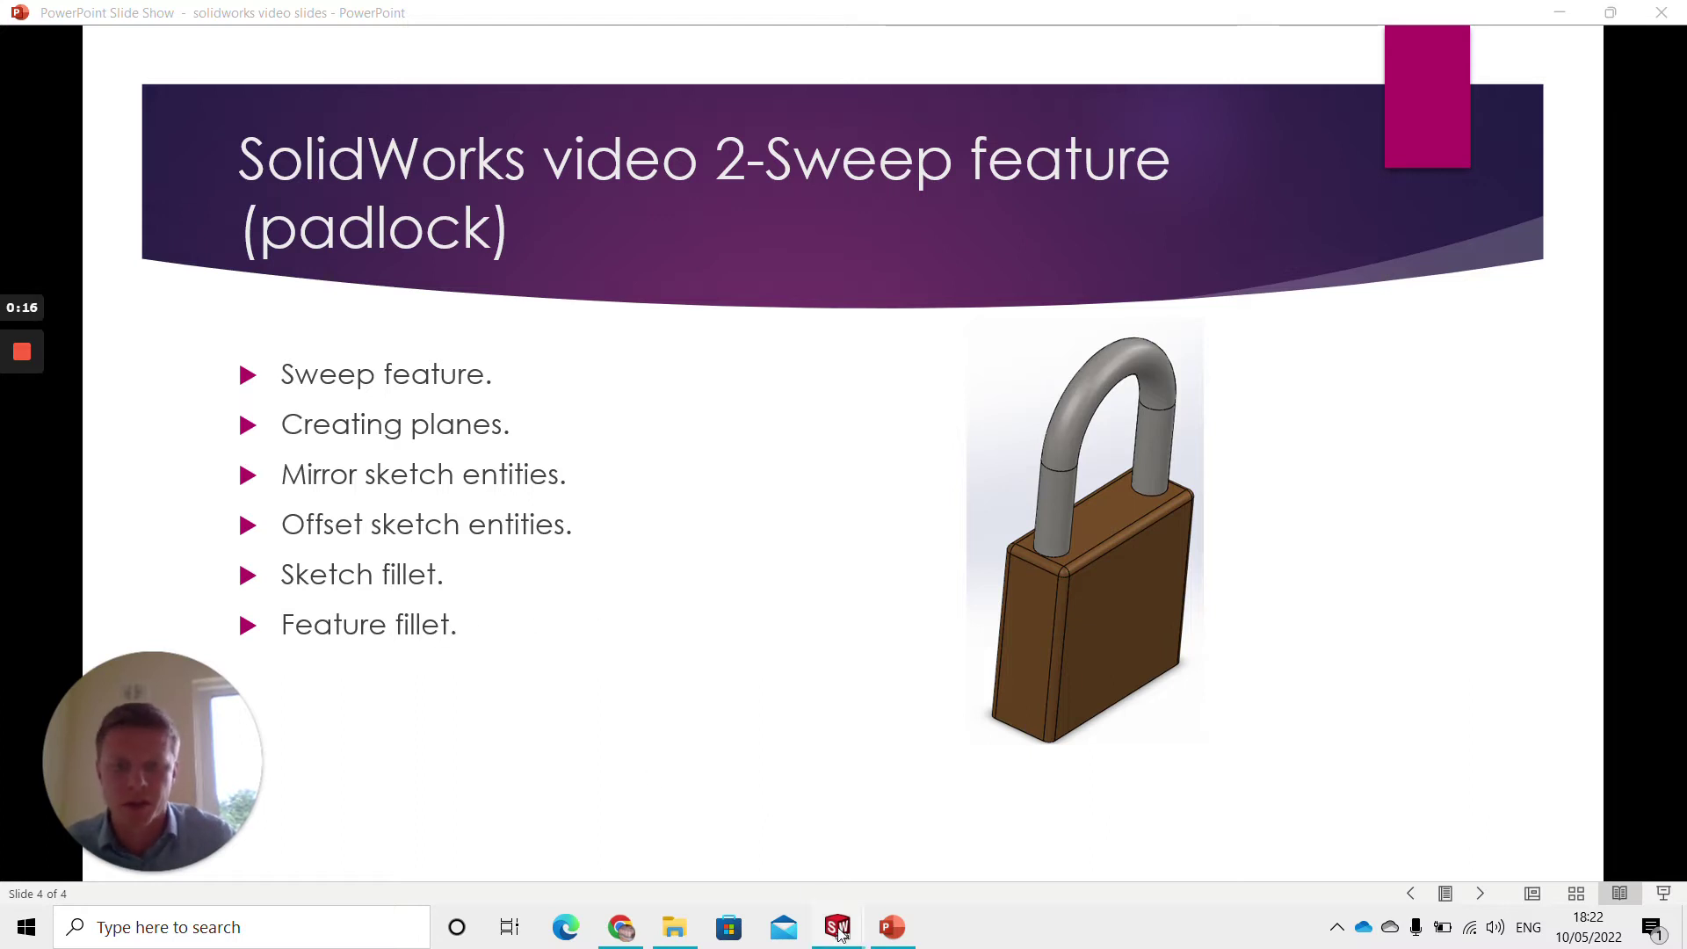
Switch to SOLIDWORKS and start a new sketch on the Top Plane of the empty part
{"action": "mouse_move", "coordinate": [841, 933]}
{"action": "left_click", "coordinate": [907, 859]}
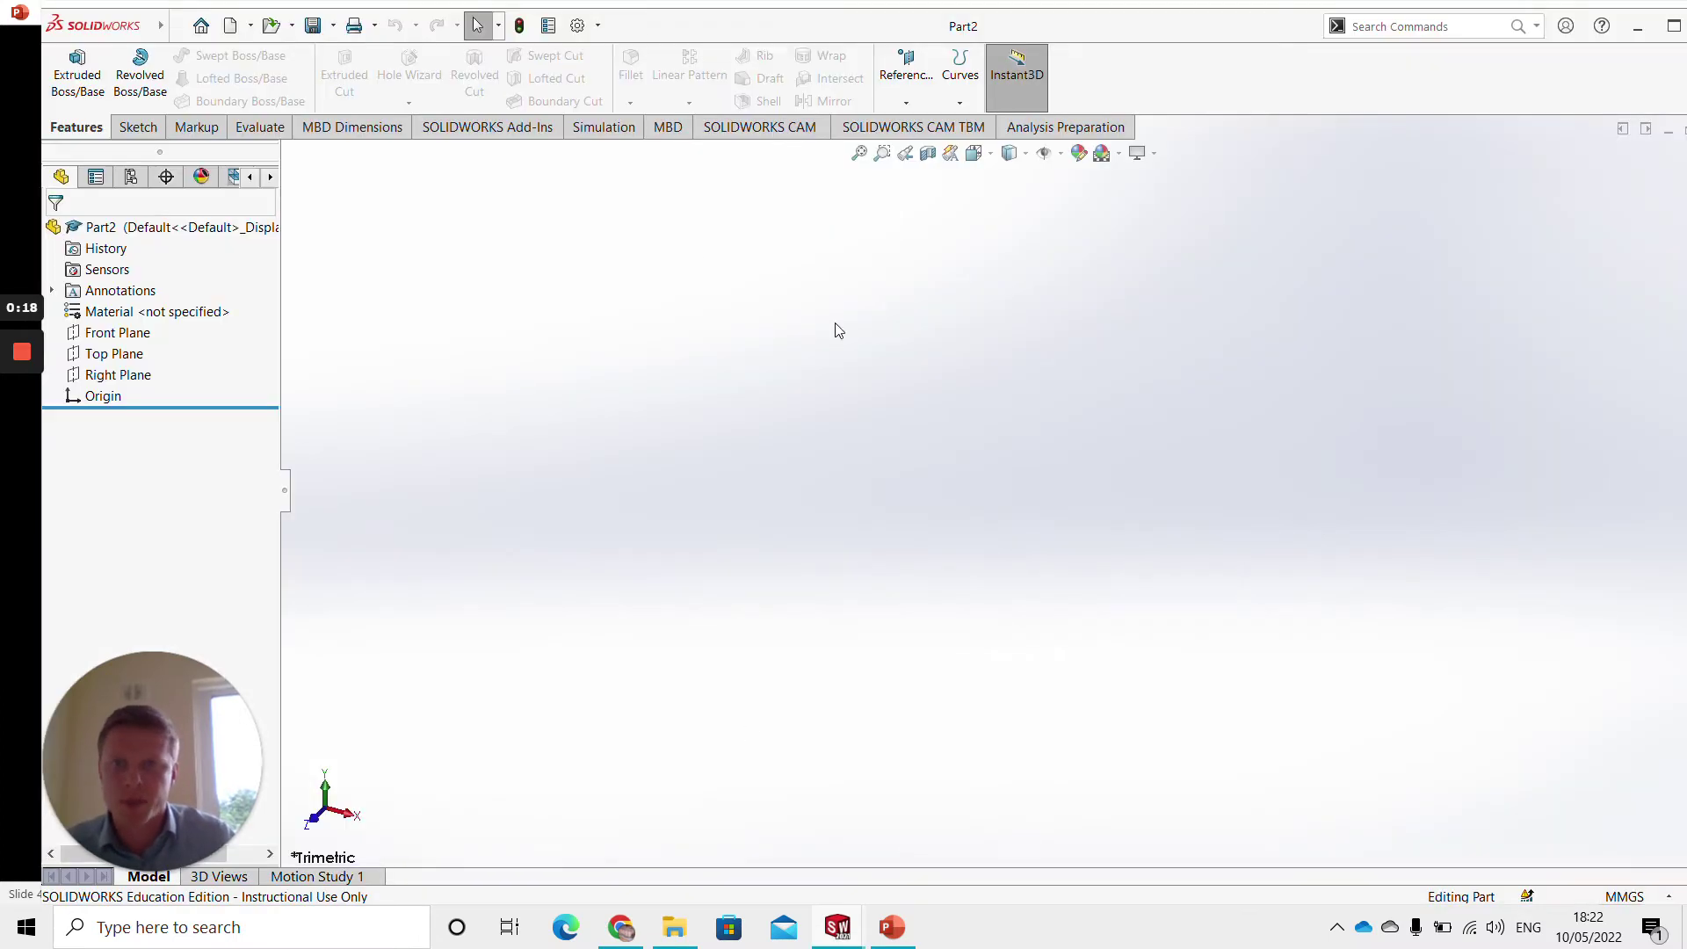
{"action": "left_click", "coordinate": [161, 29]}
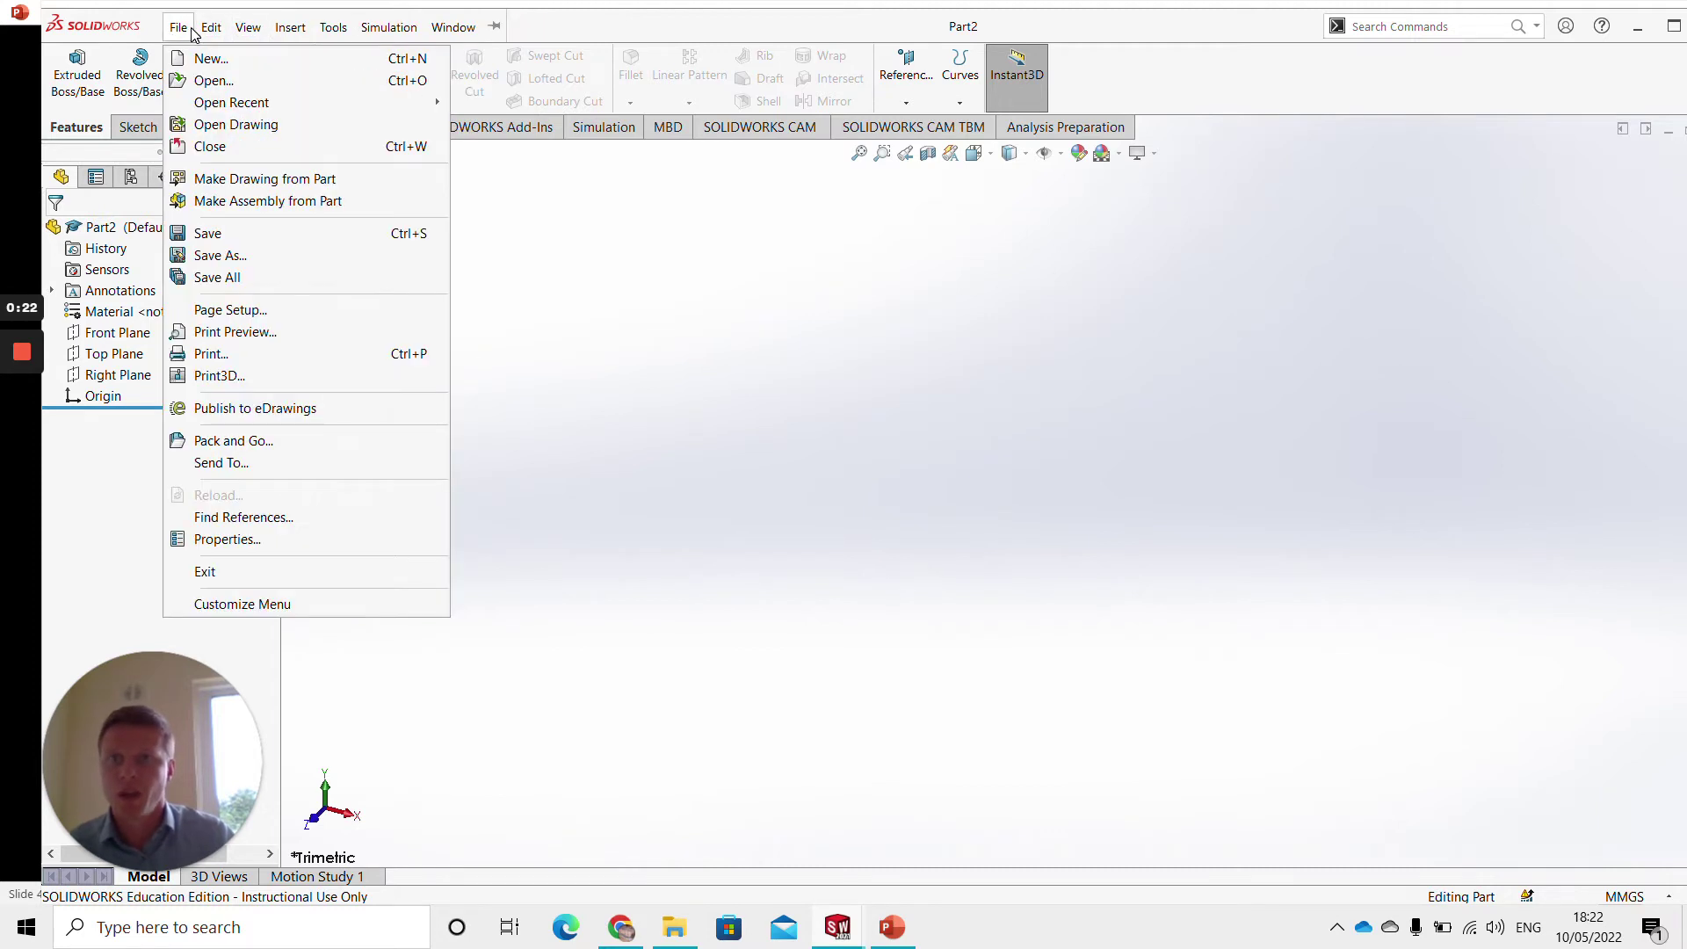
{"action": "left_click", "coordinate": [740, 364]}
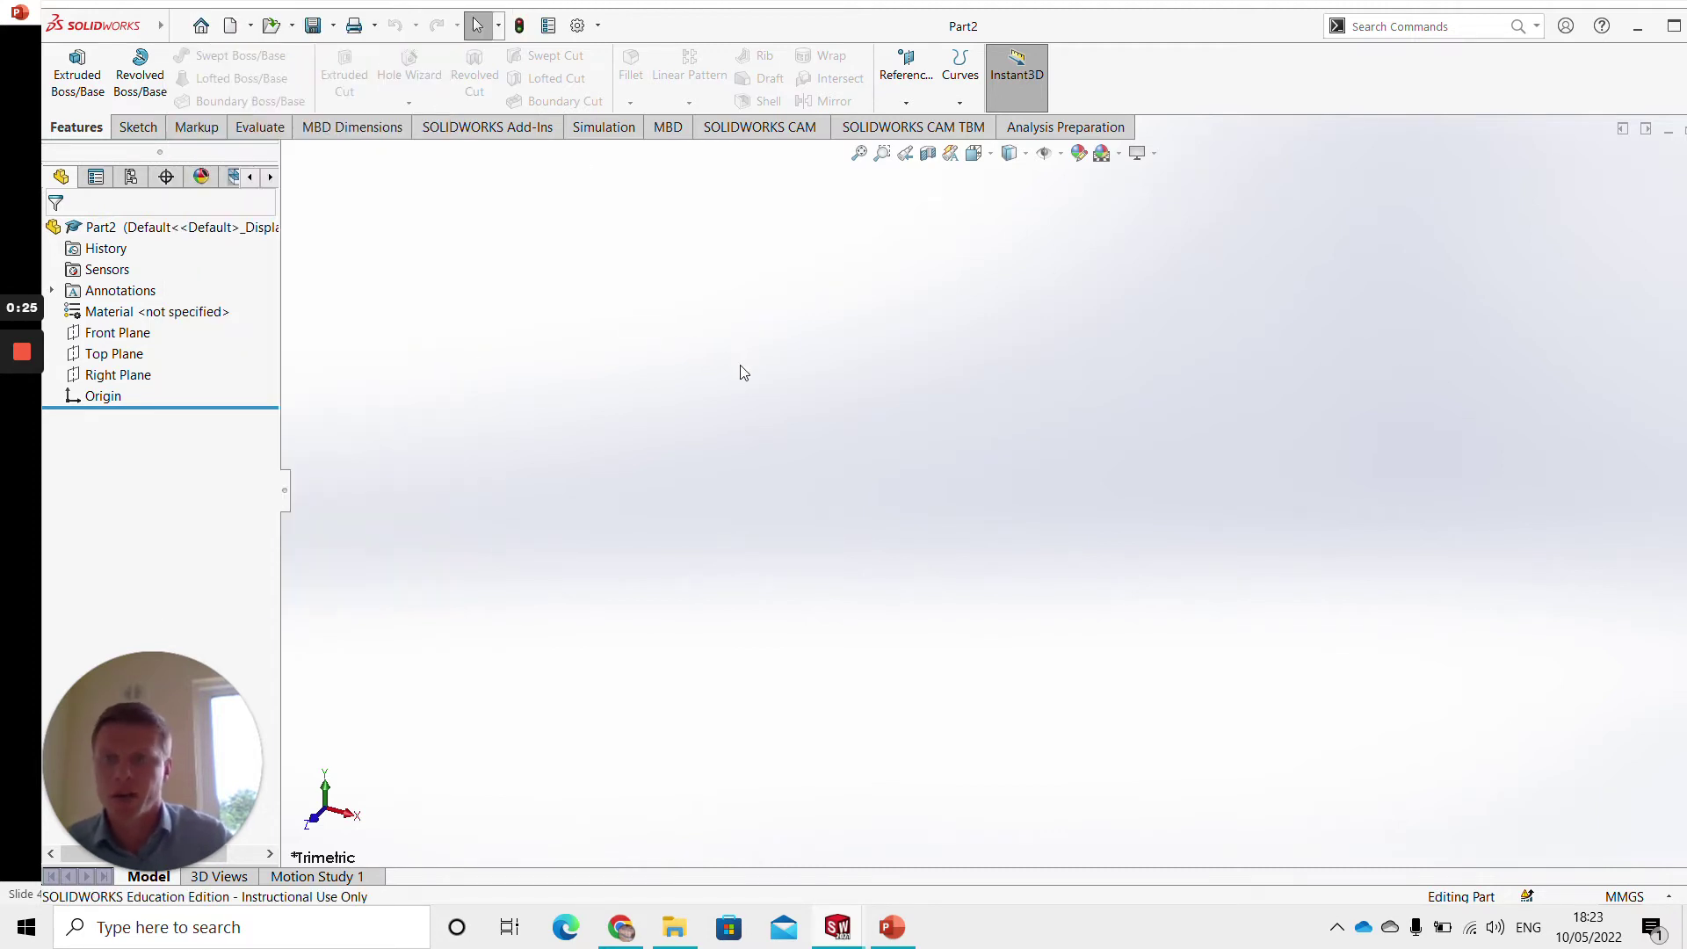
{"action": "right_click", "coordinate": [109, 357]}
{"action": "left_click", "coordinate": [122, 326]}
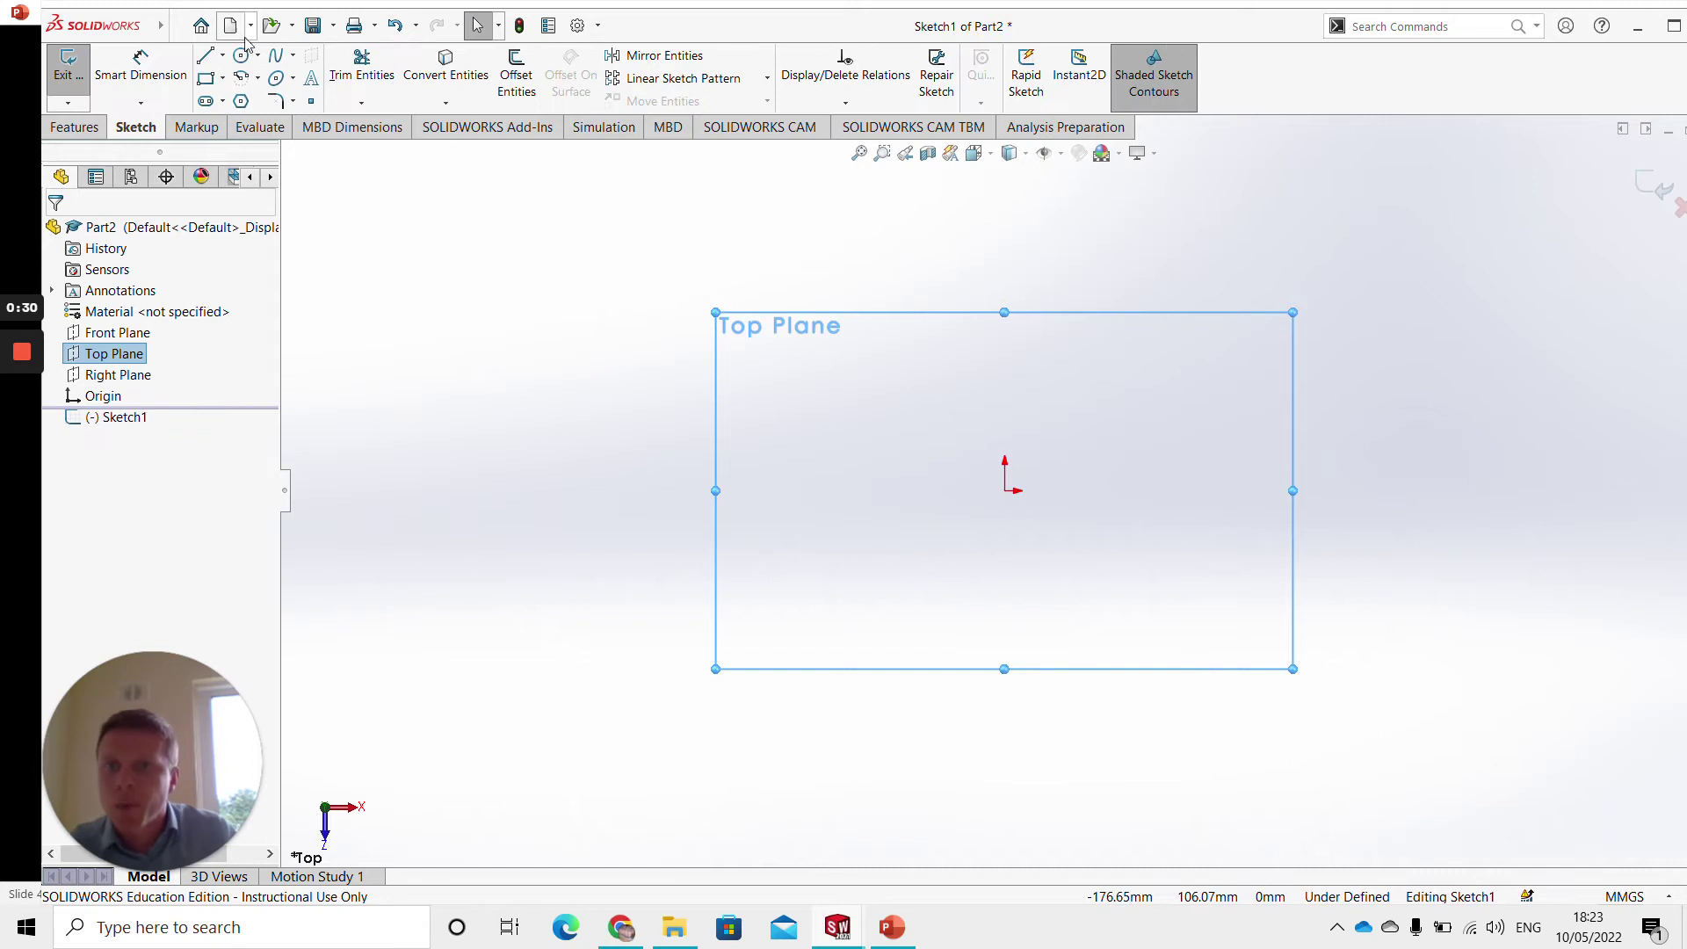
Sketch a corner rectangle about 54 mm by 18 mm to the left of the origin, with its right edge in line with it
{"action": "left_click", "coordinate": [206, 78]}
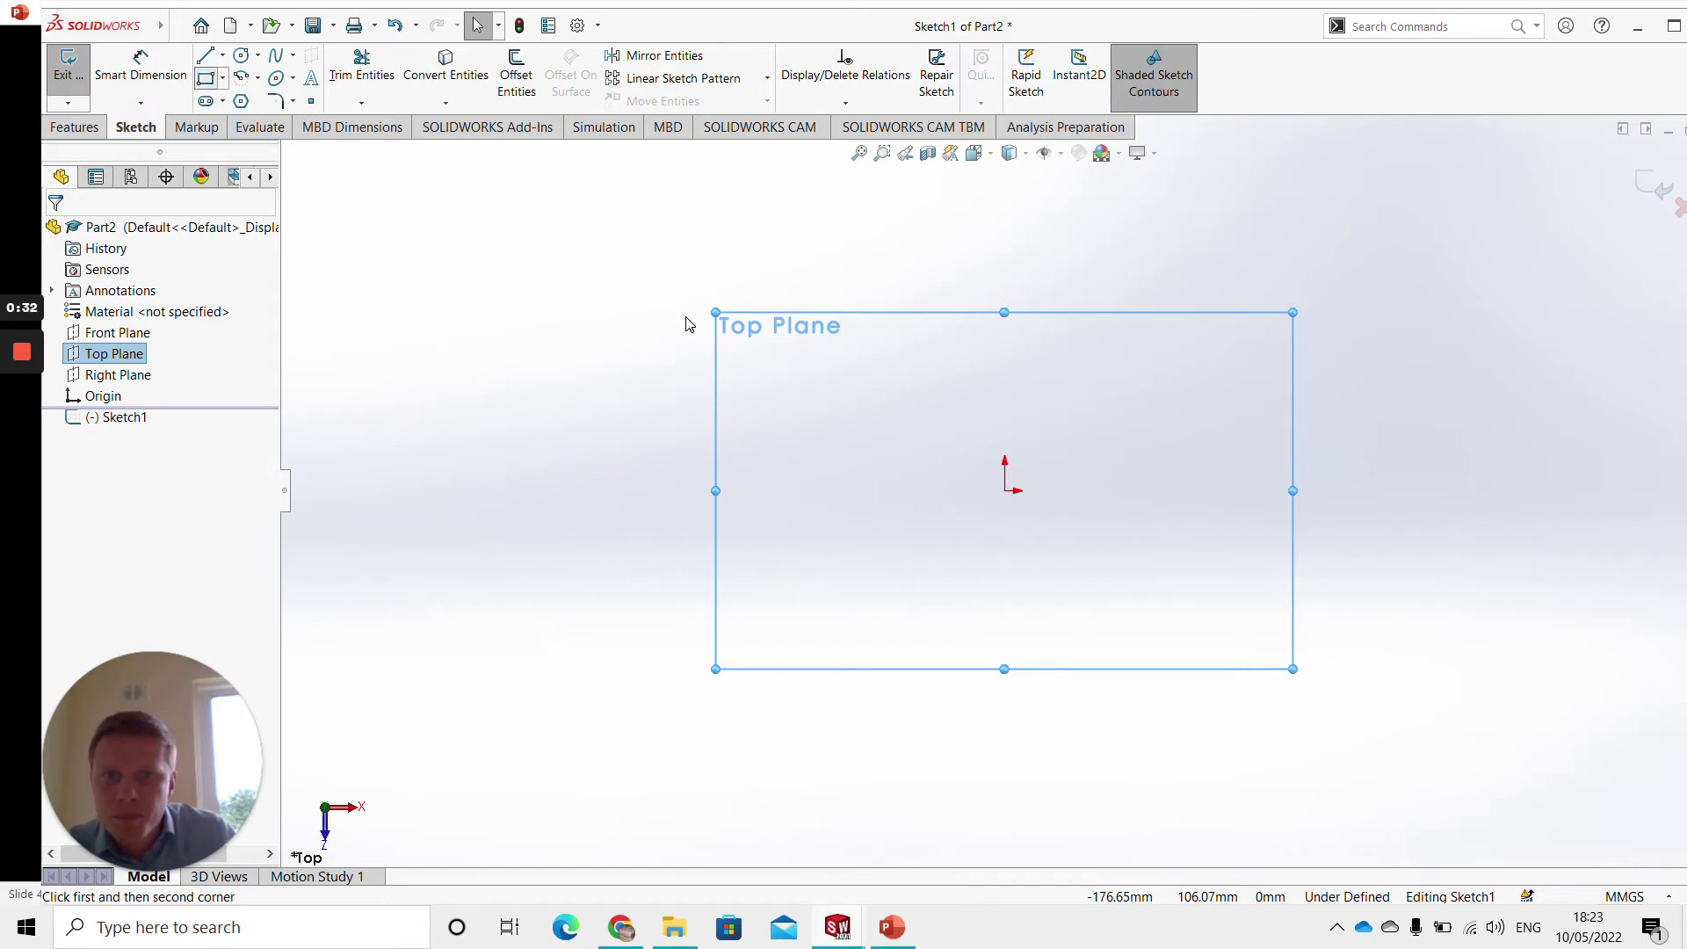
{"action": "left_click", "coordinate": [1005, 431]}
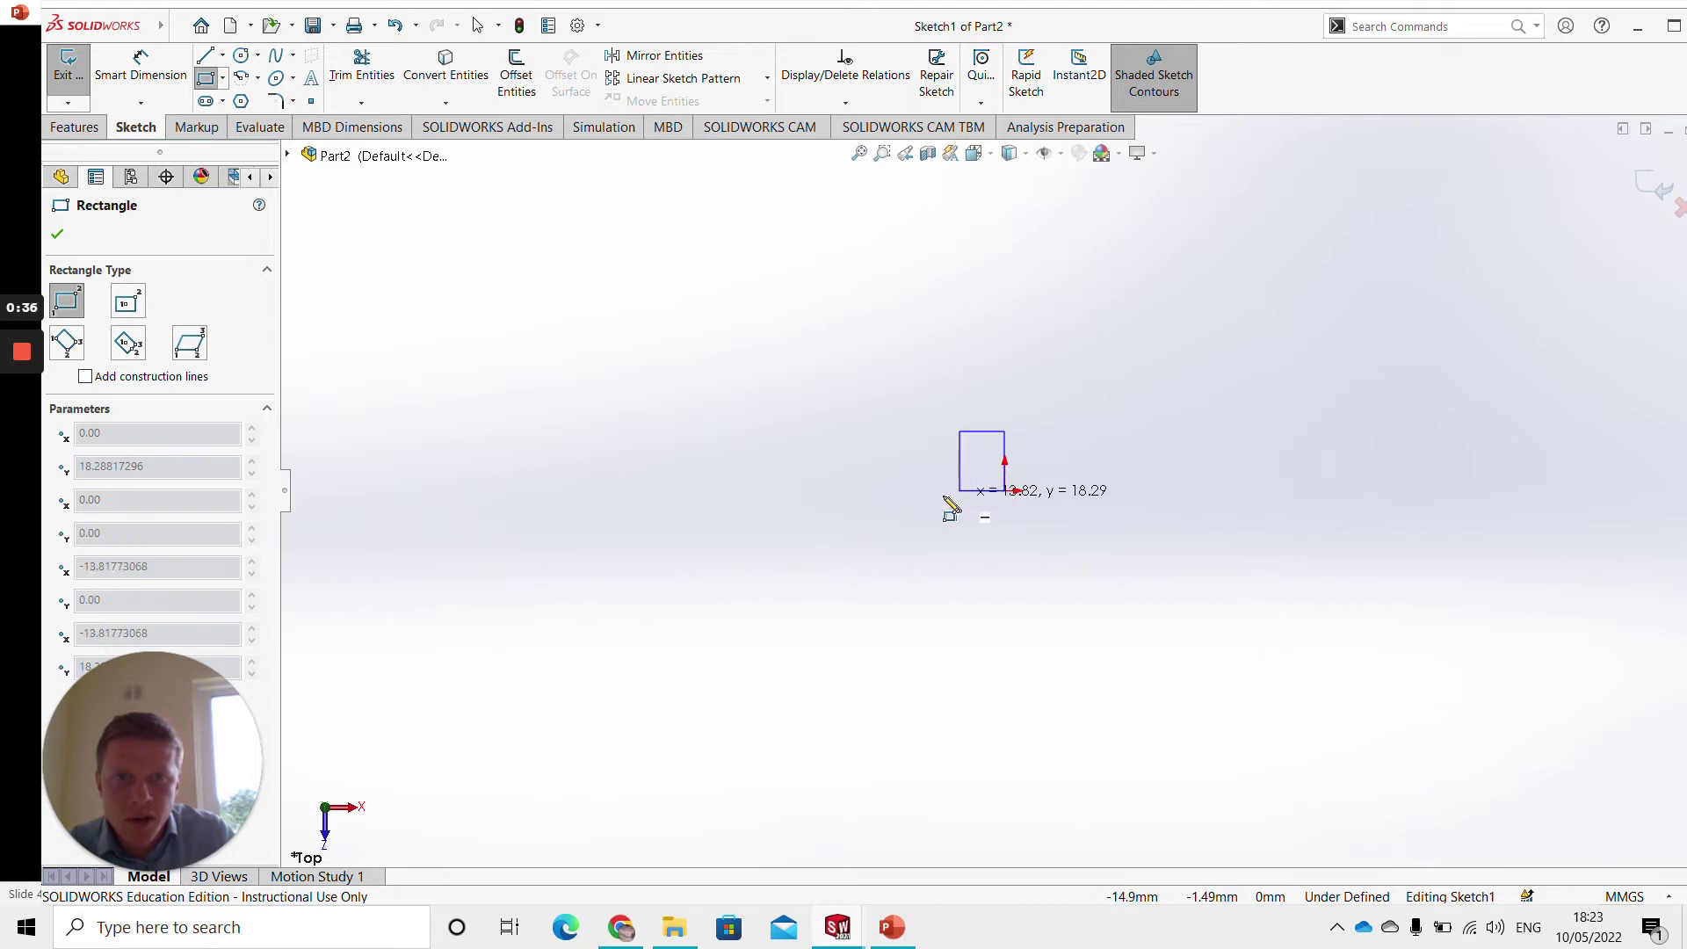
{"action": "left_click", "coordinate": [830, 491]}
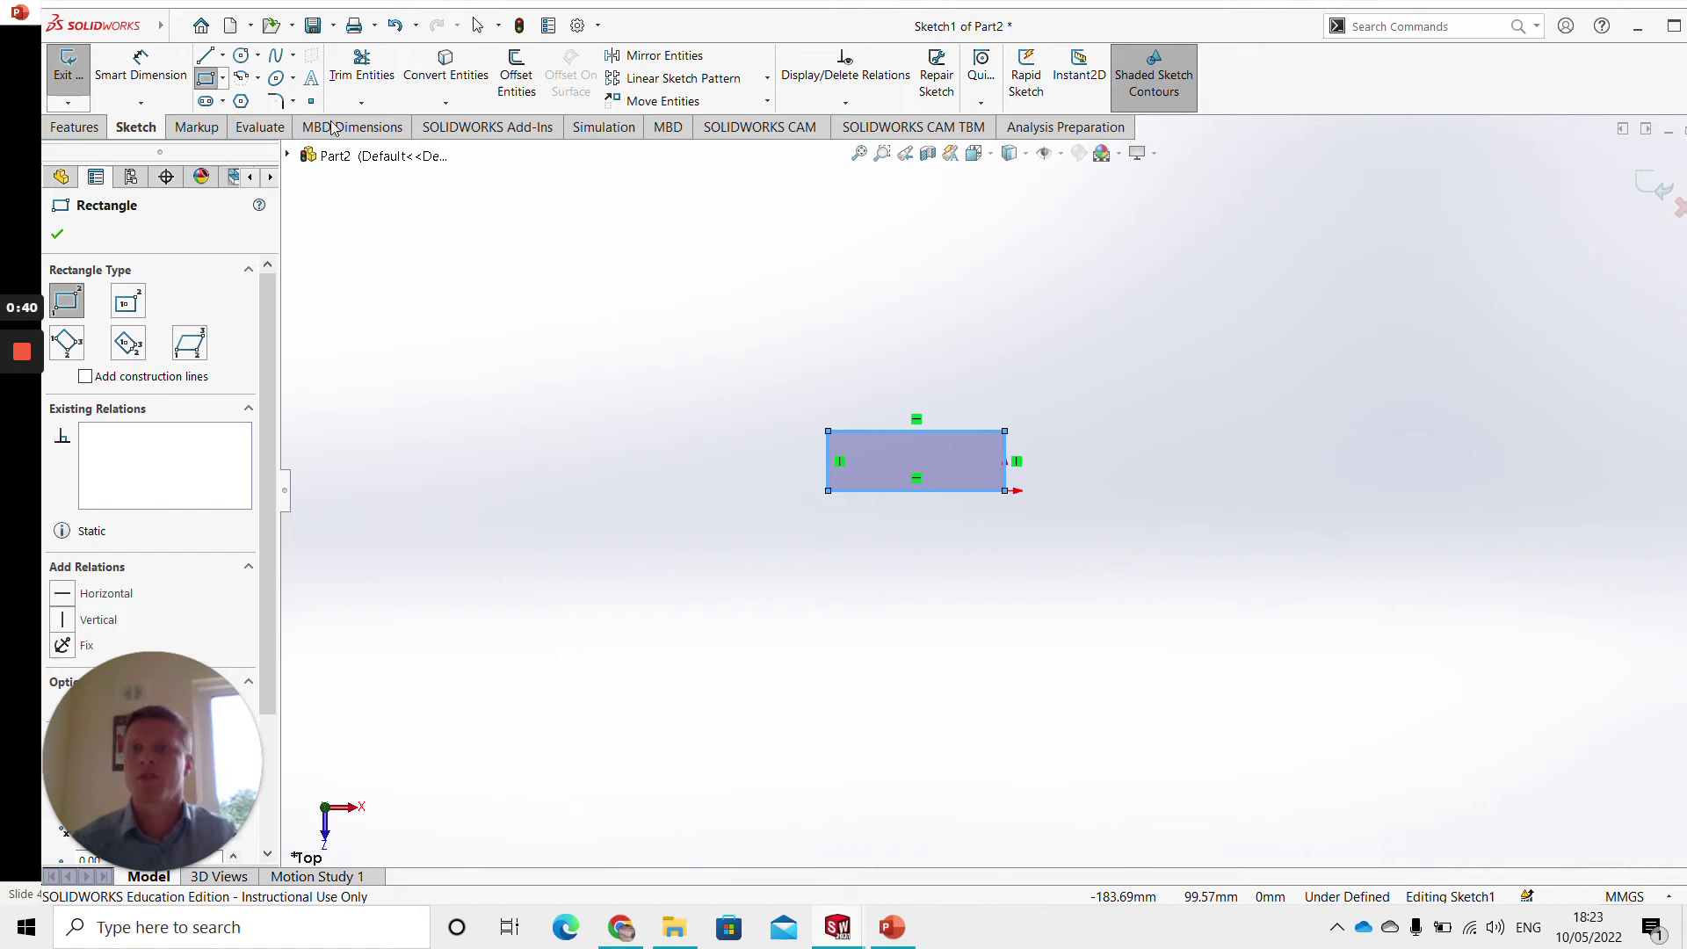
Dimension the rectangle with Smart Dimension to 25 mm wide and 15 mm high
{"action": "left_click", "coordinate": [127, 79]}
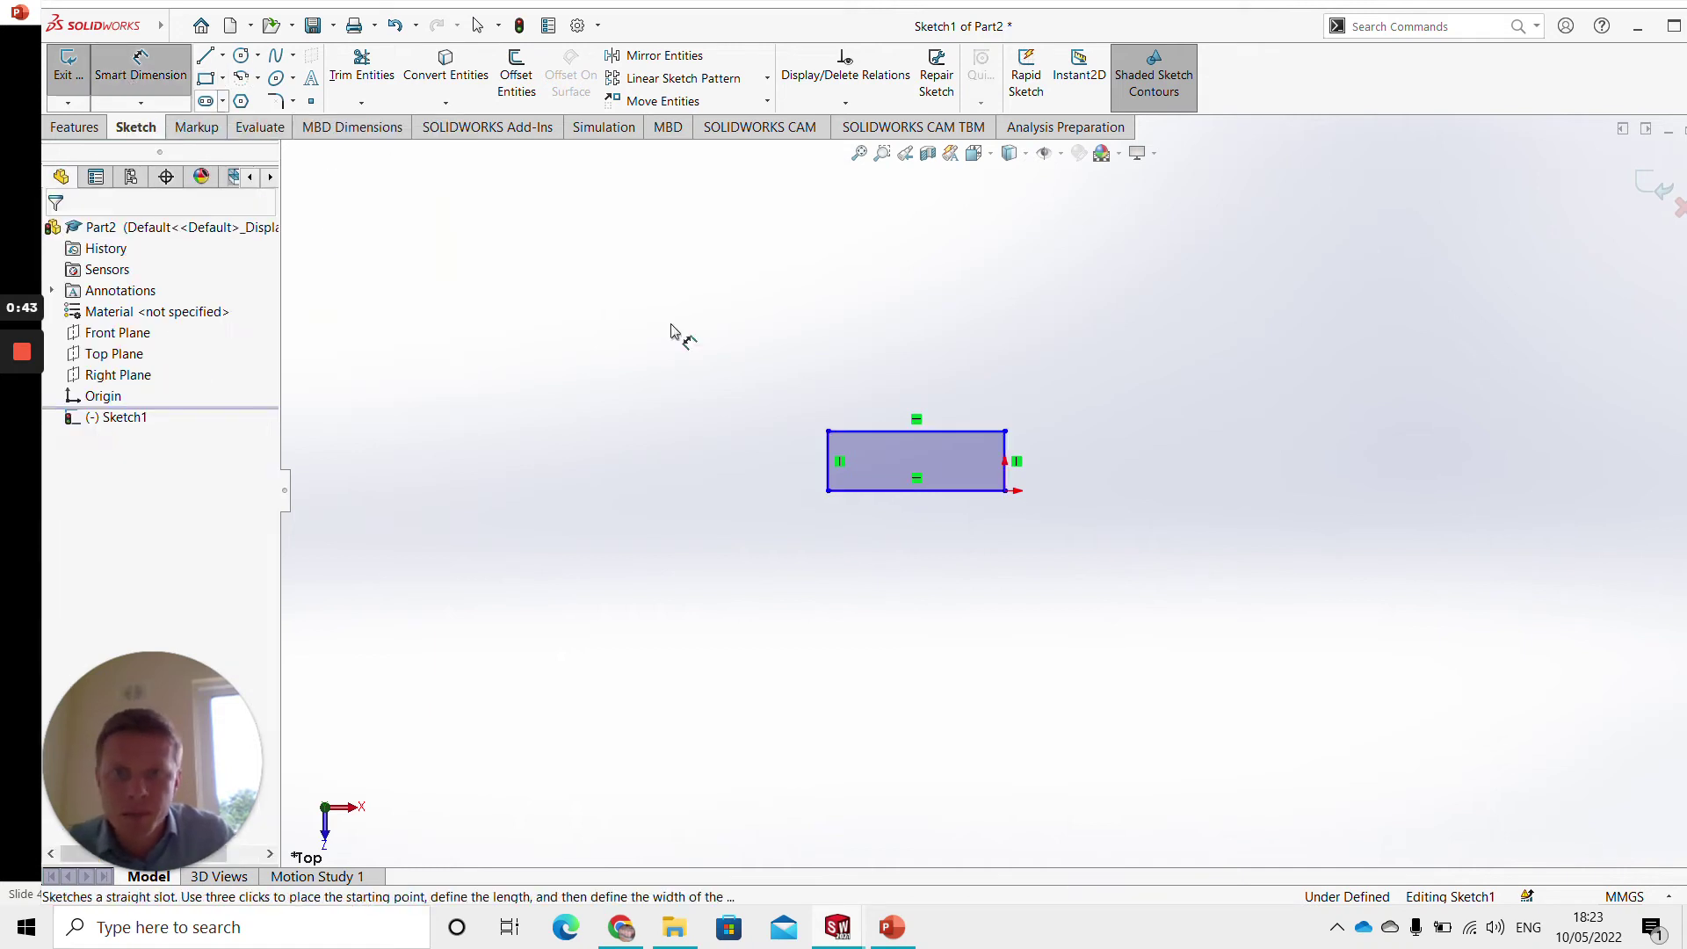
{"action": "left_click", "coordinate": [865, 440]}
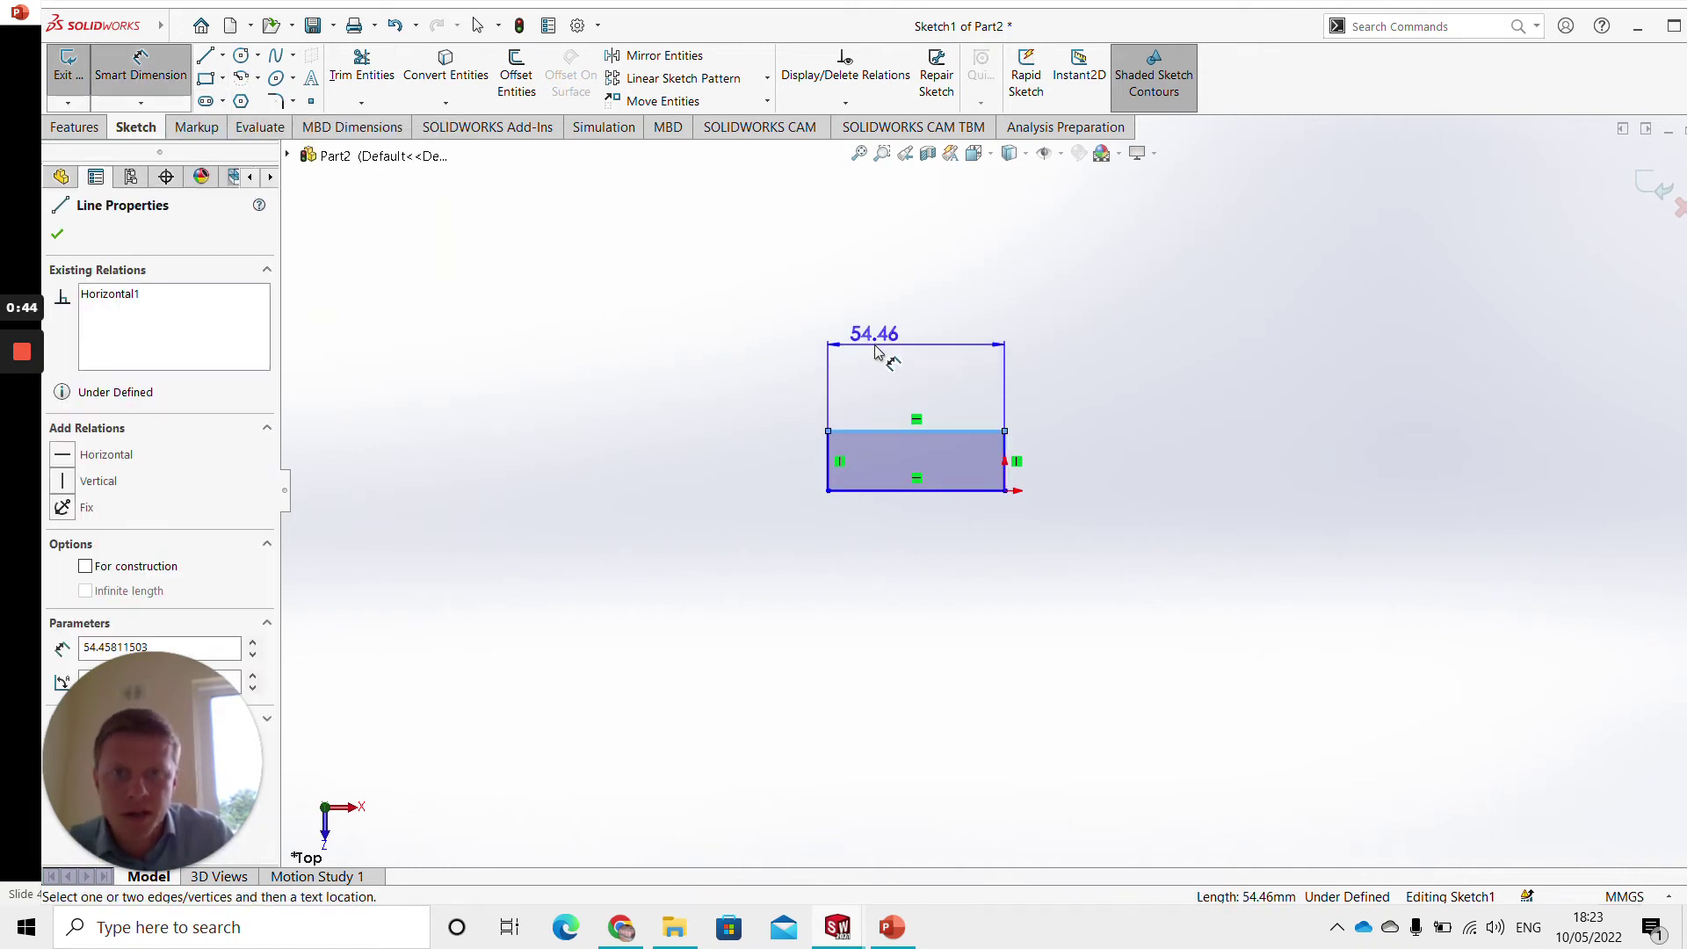
{"action": "left_click", "coordinate": [876, 352]}
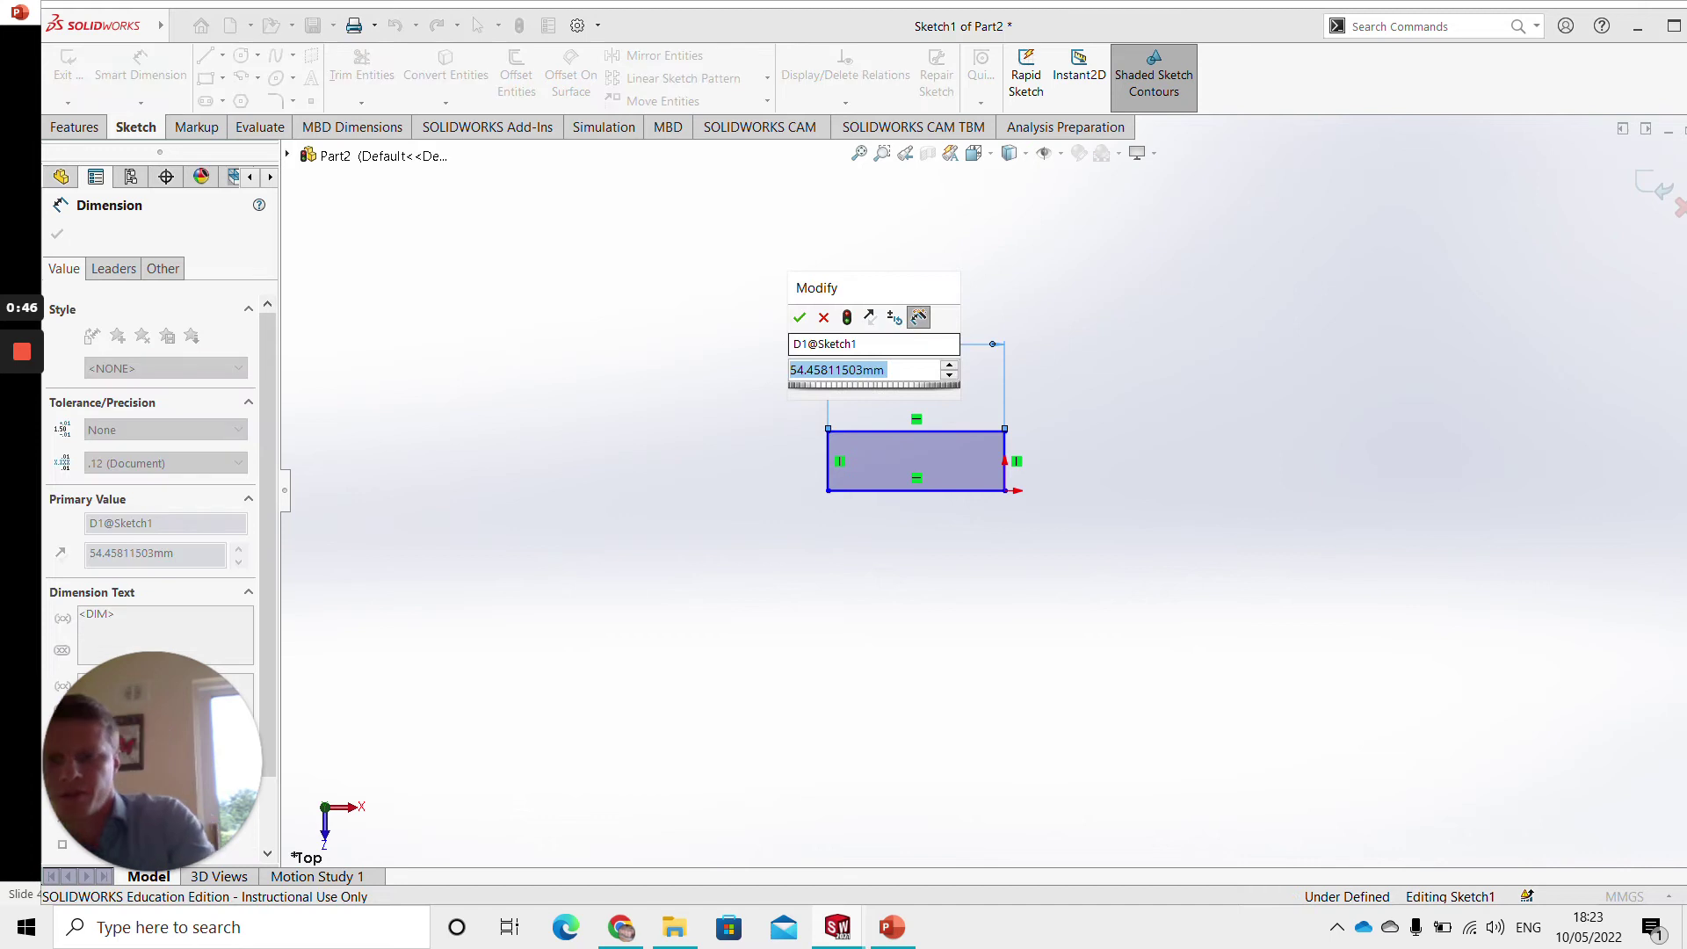
{"action": "type", "text": "25"}
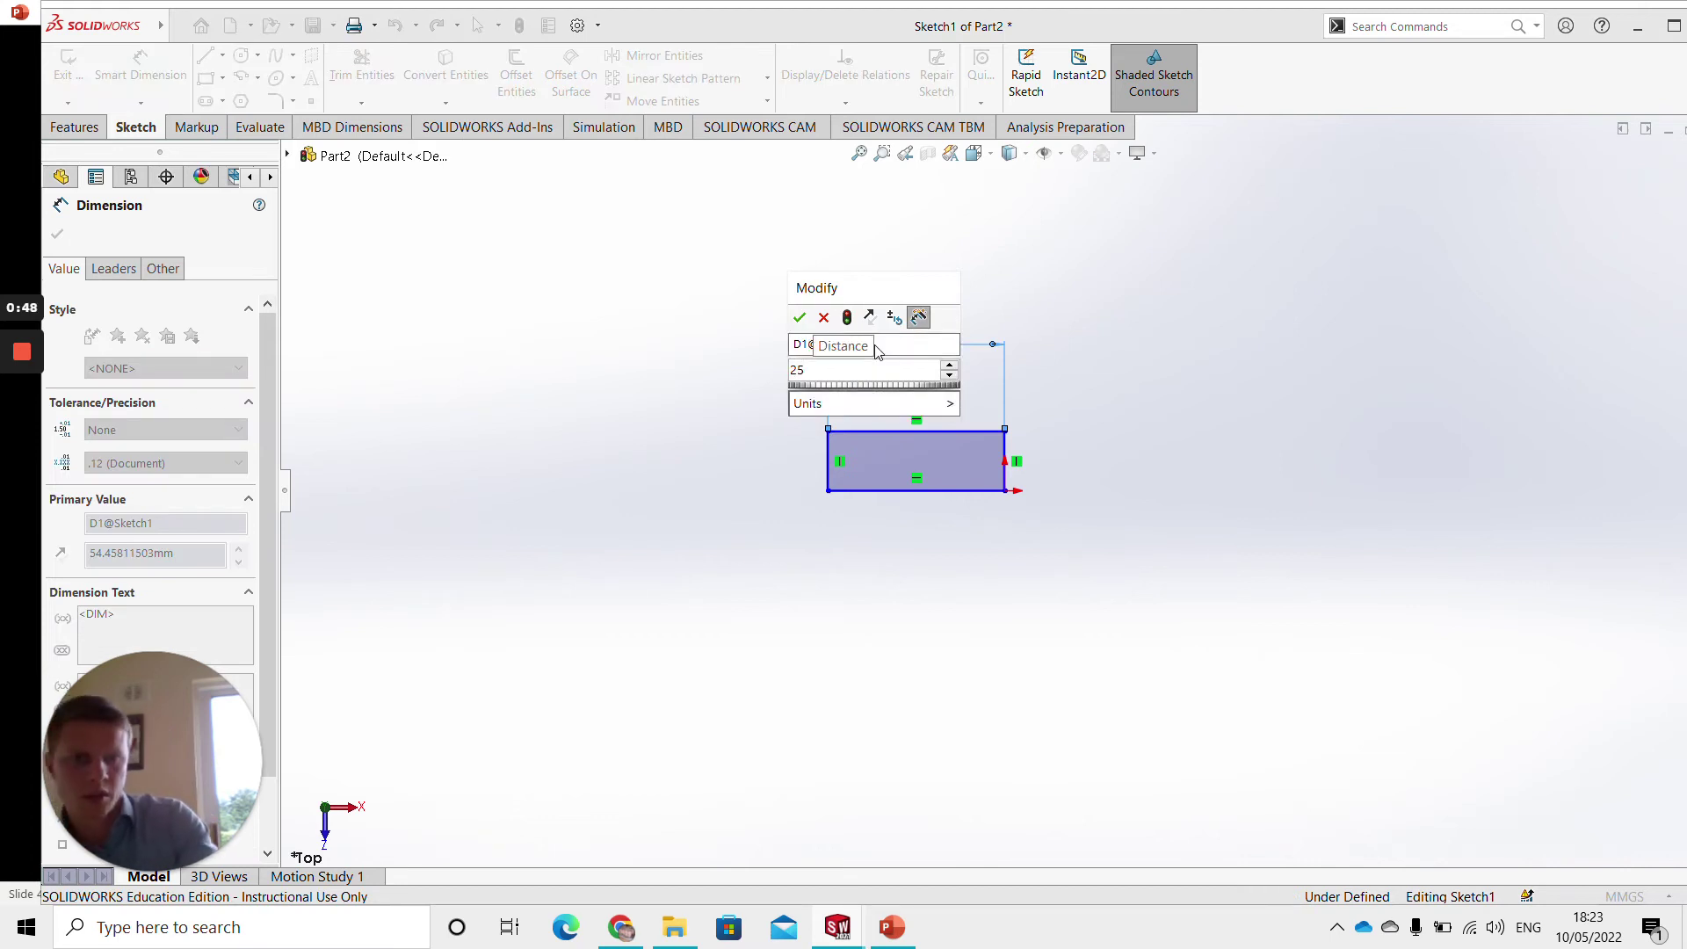
{"action": "key", "text": "Return"}
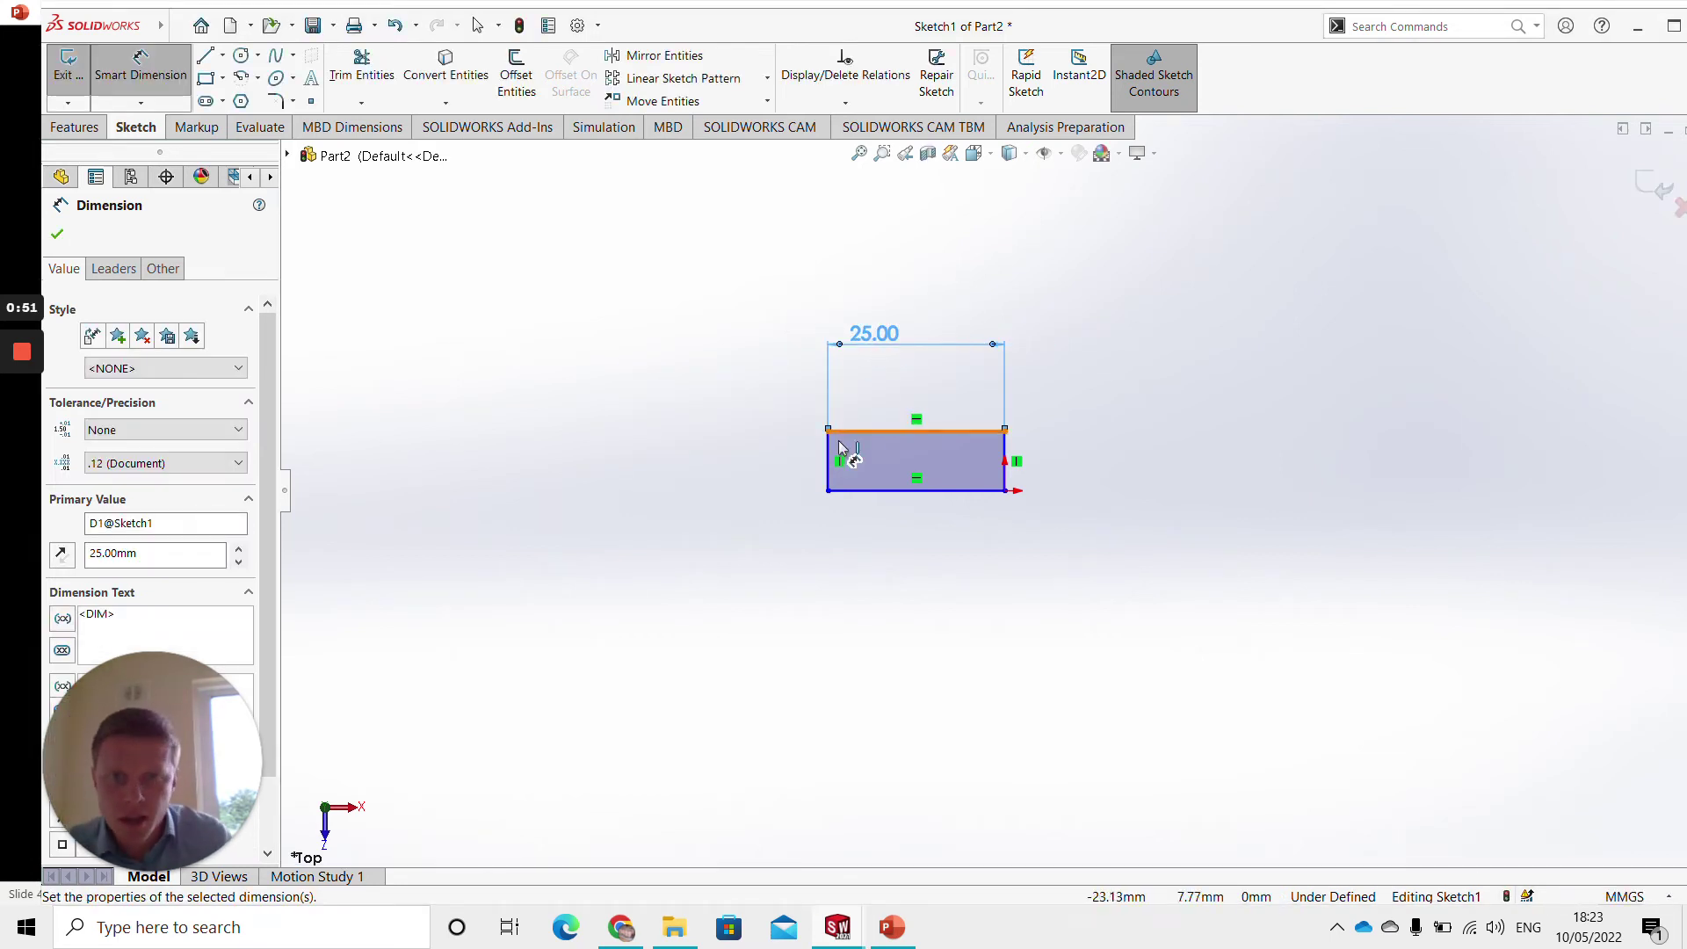
{"action": "left_click", "coordinate": [831, 460]}
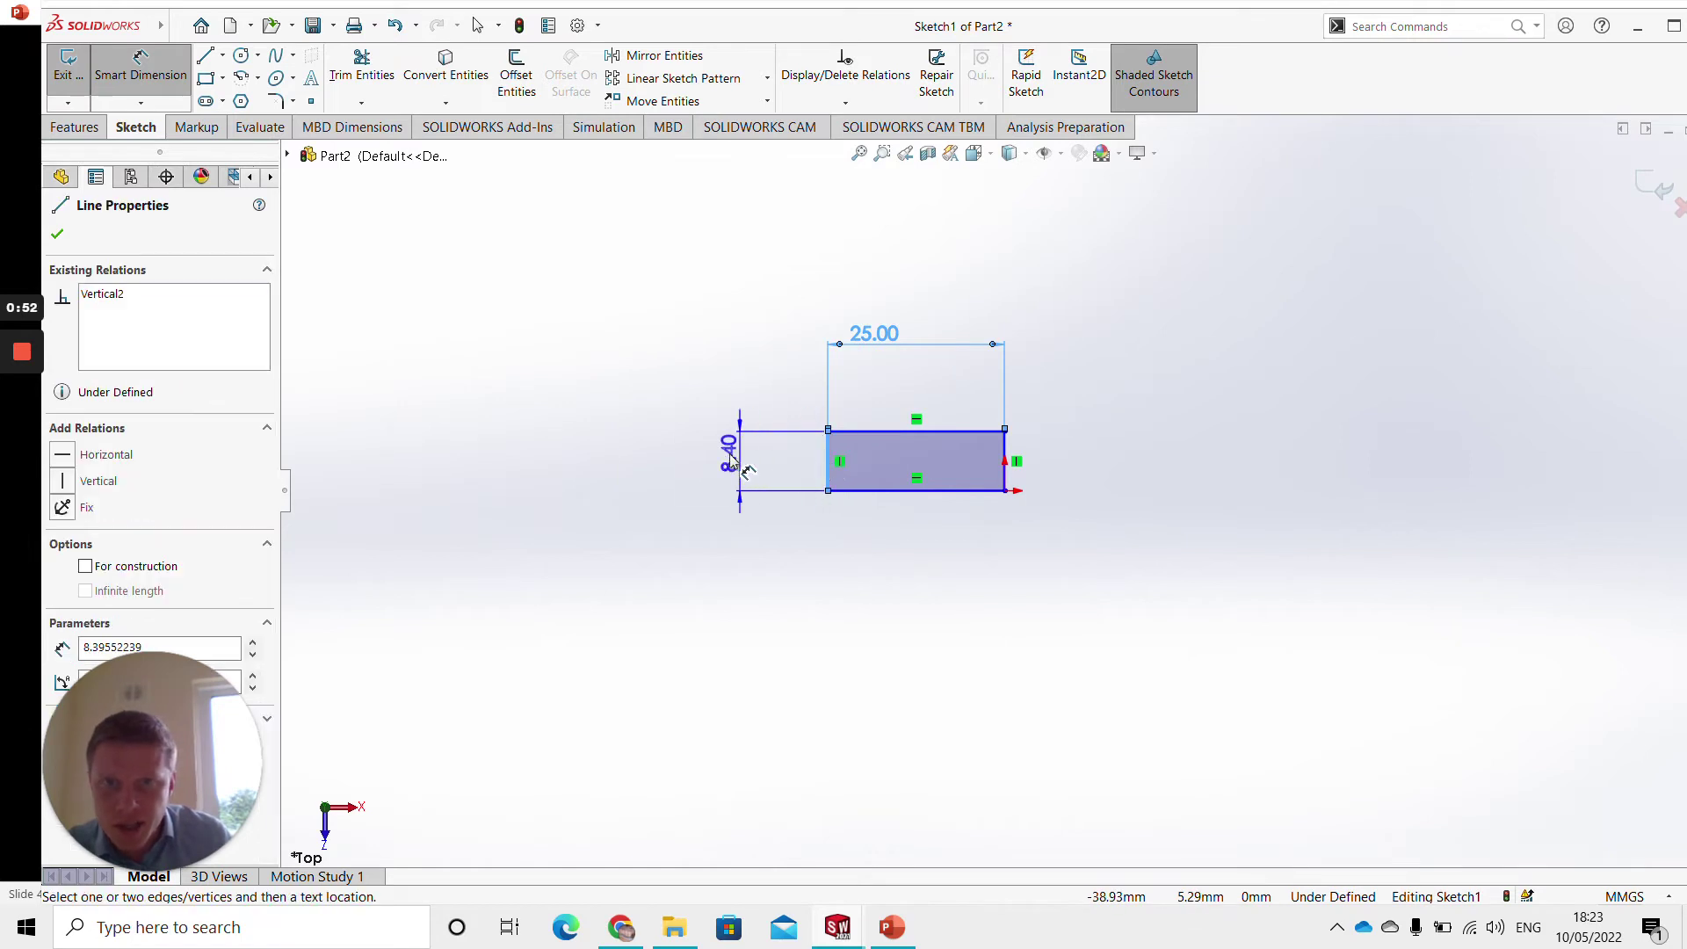
{"action": "left_click", "coordinate": [729, 459]}
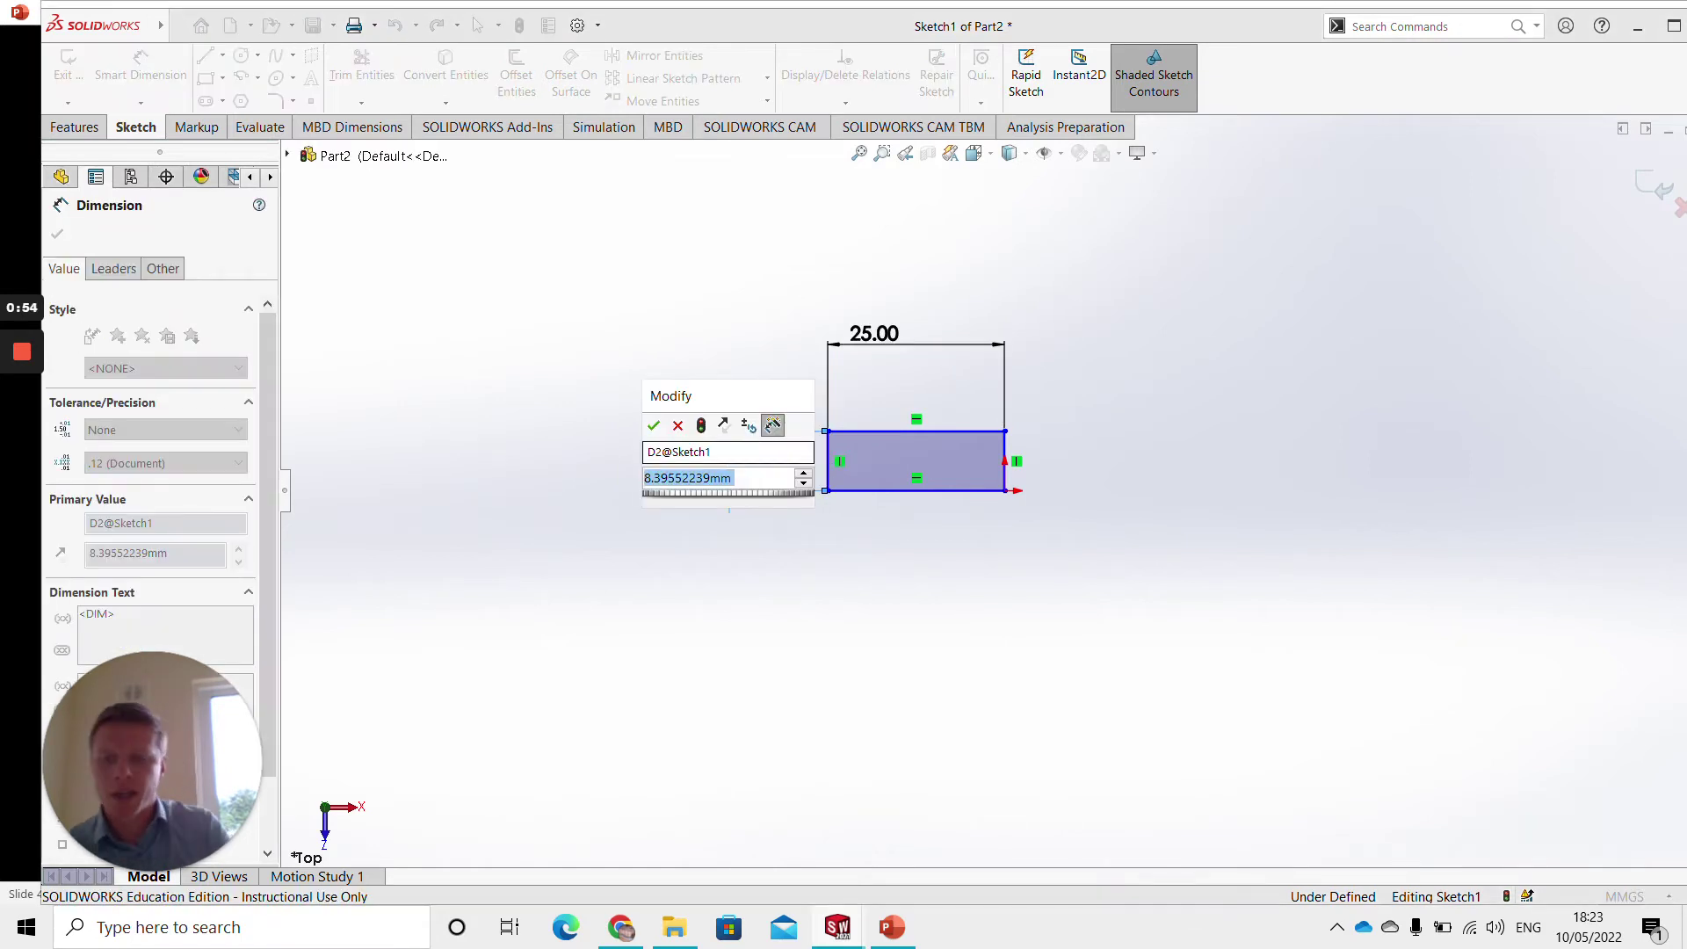
{"action": "type", "text": "15"}
{"action": "key", "text": "Return"}
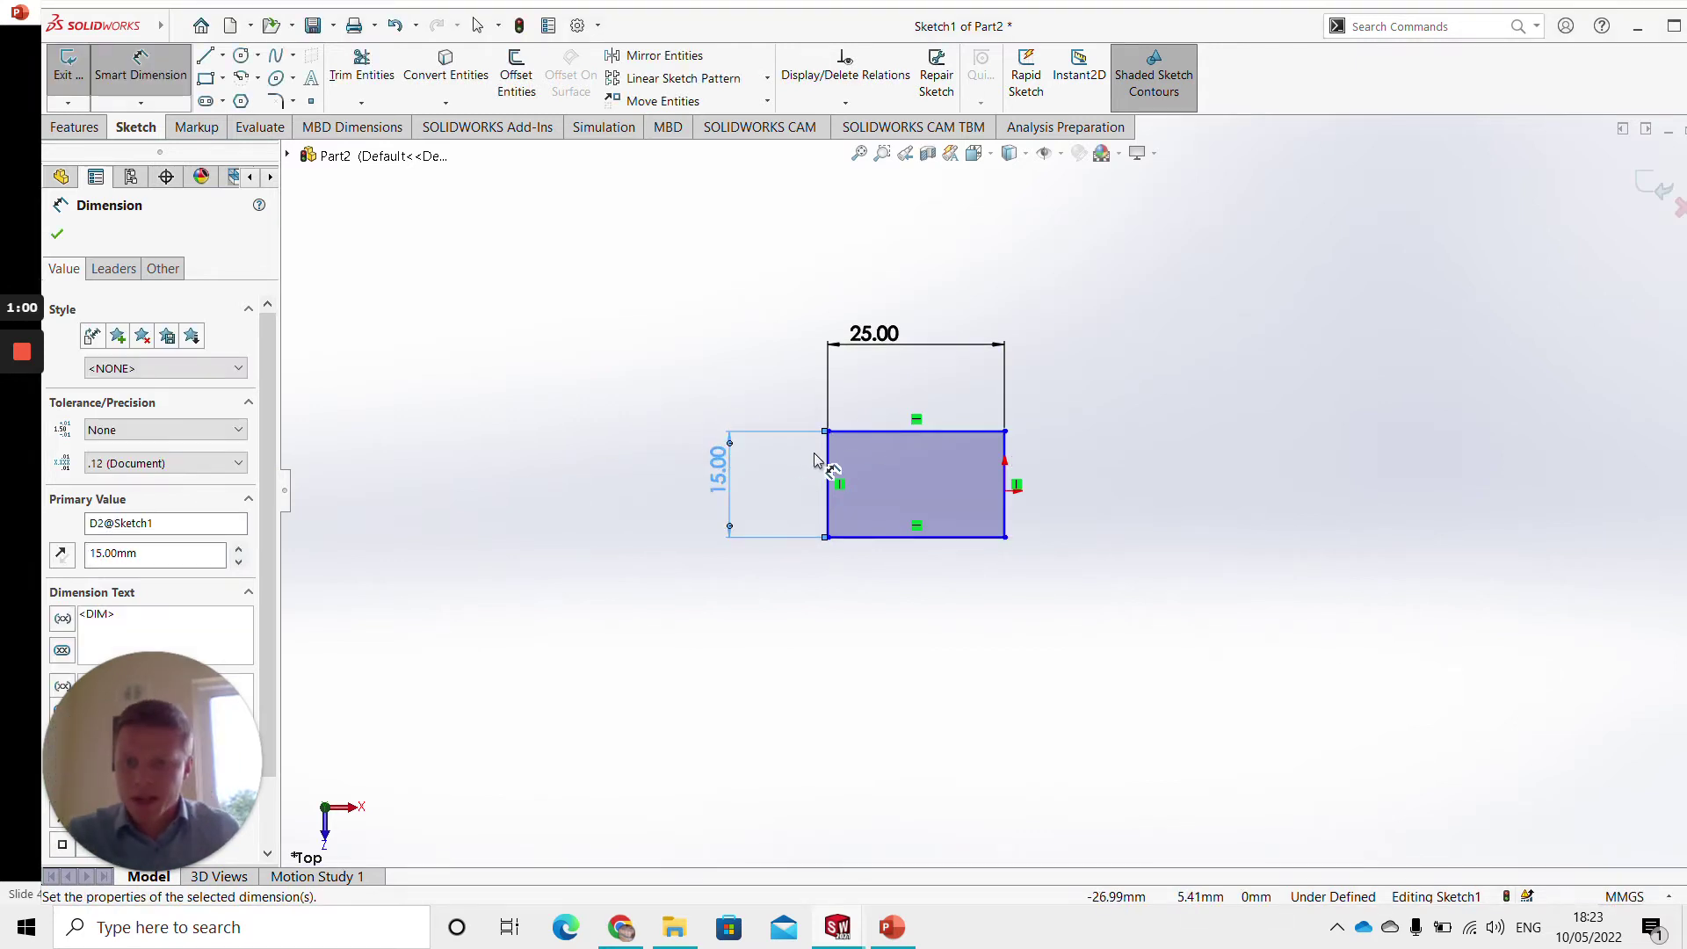
{"action": "key", "text": "Escape"}
Move the rectangle's lower-right corner onto the origin and make the two points coincident
{"action": "scroll", "coordinate": [1041, 543], "scroll_direction": "down", "scroll_amount": 3}
{"action": "left_click_drag", "start_coordinate": [972, 531], "coordinate": [998, 457]}
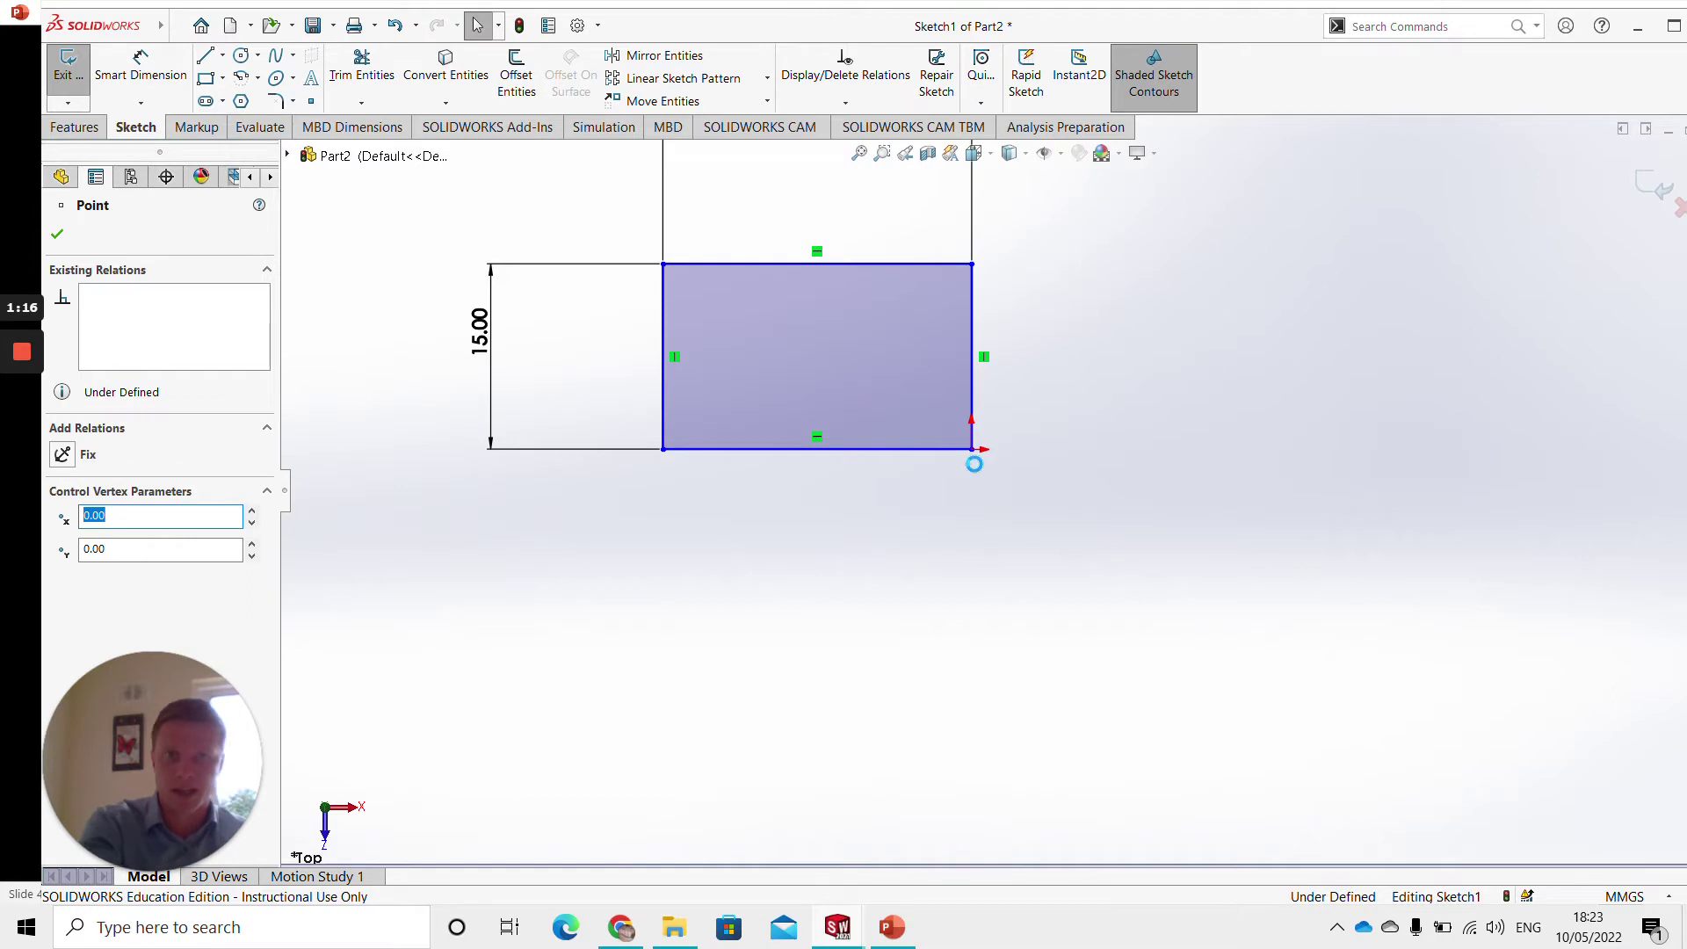
{"action": "mouse_move", "coordinate": [972, 450]}
{"action": "left_mouse_down"}
{"action": "mouse_move", "coordinate": [926, 450]}
{"action": "mouse_move", "coordinate": [972, 450]}
{"action": "left_mouse_up"}
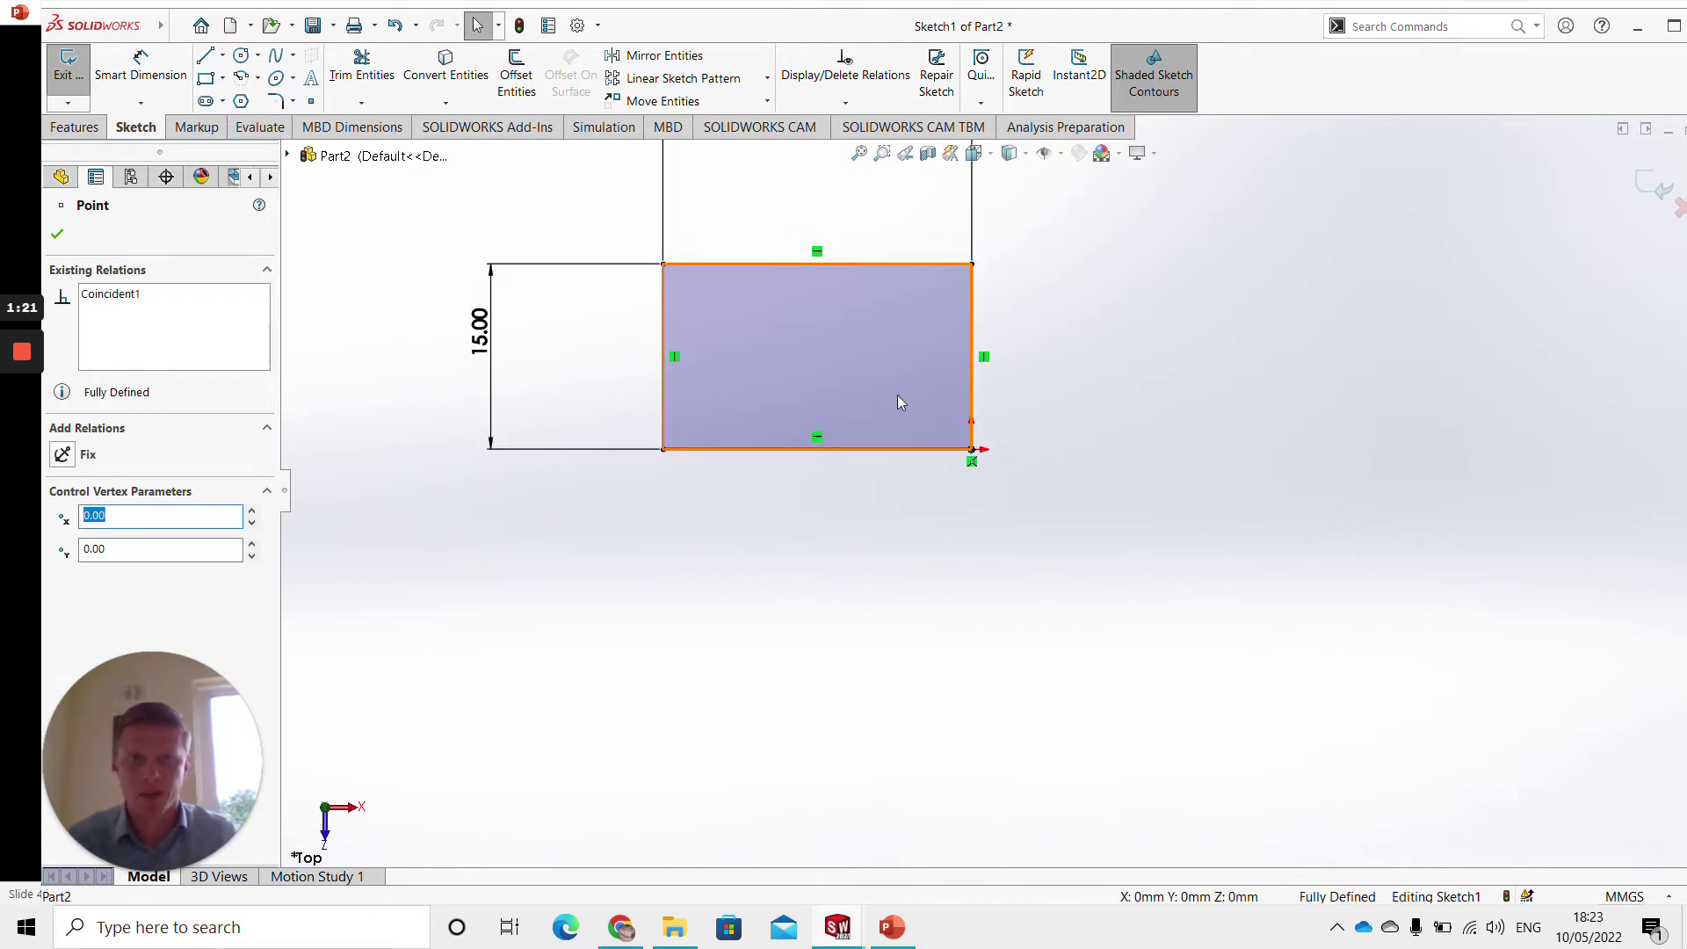
Apply 2 mm sketch fillets to the rectangle's two left corners only, keeping the corner at the origin sharp
{"action": "left_click", "coordinate": [275, 102]}
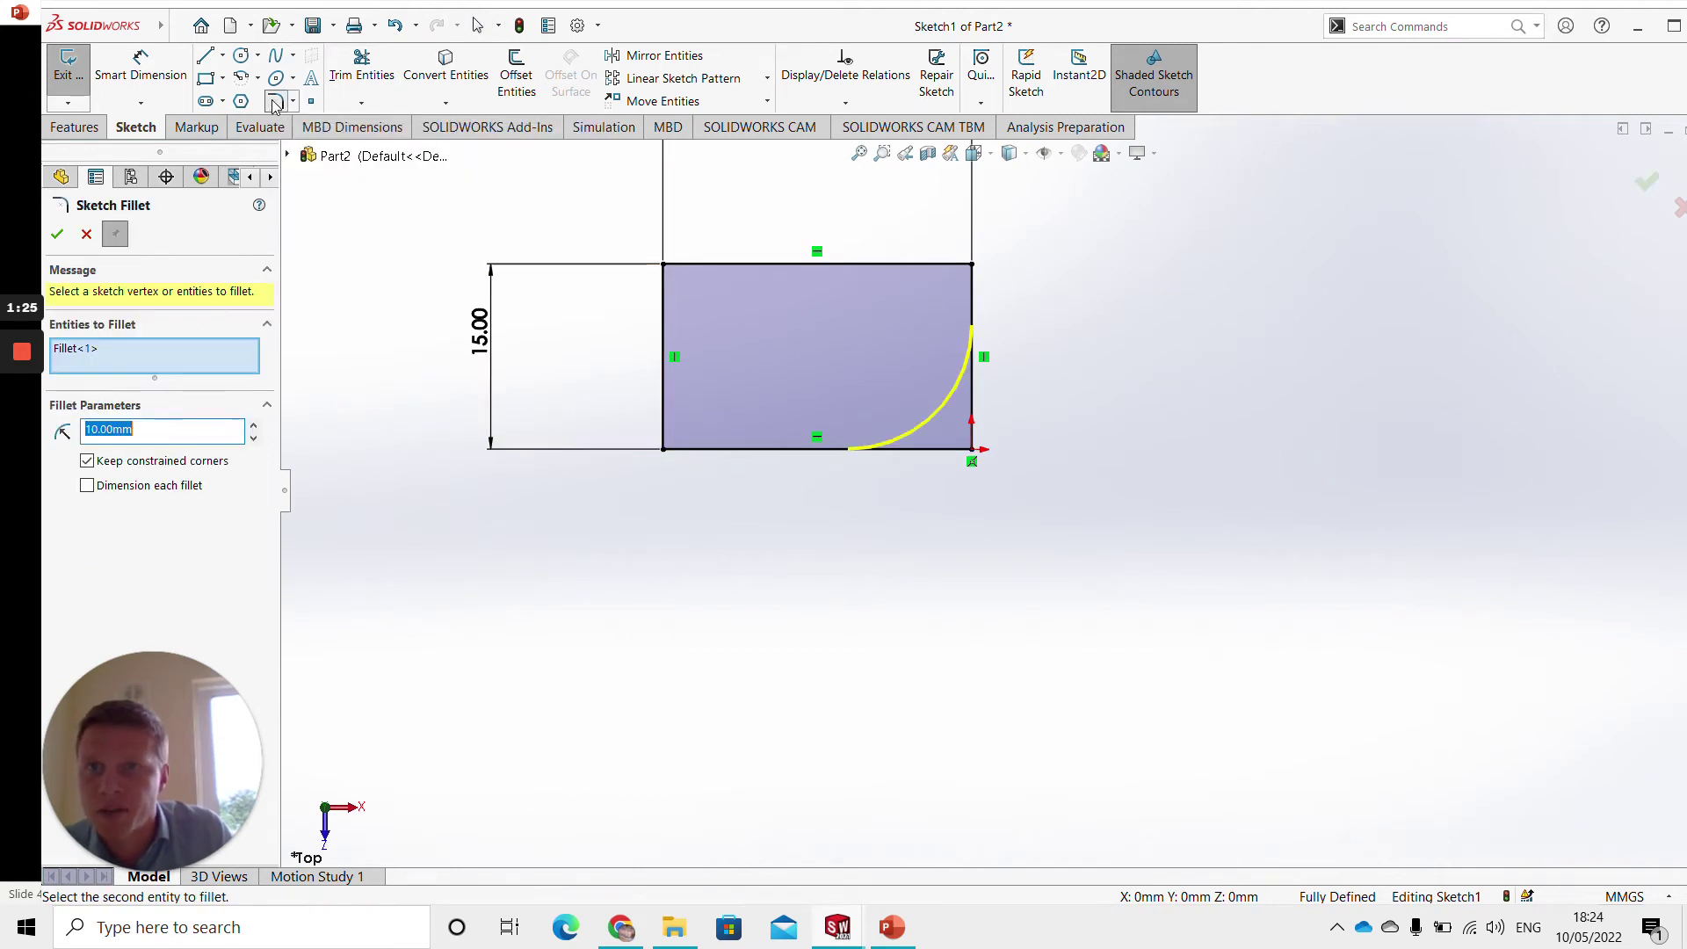
{"action": "left_click", "coordinate": [664, 265]}
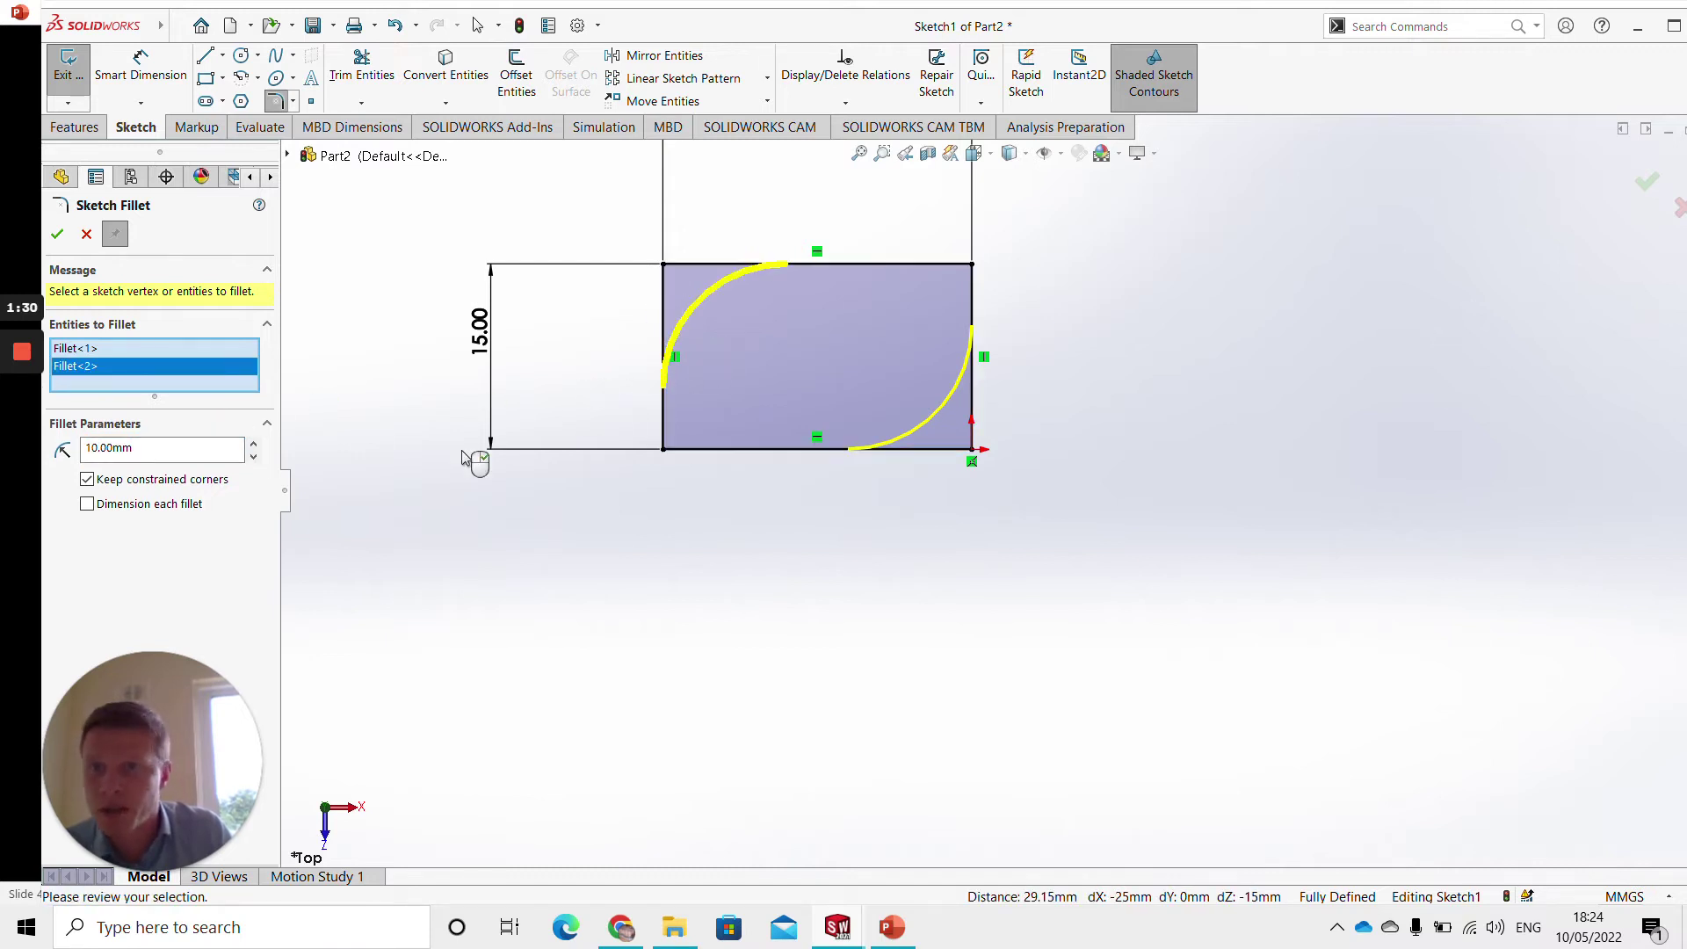
{"action": "double_click", "coordinate": [164, 446]}
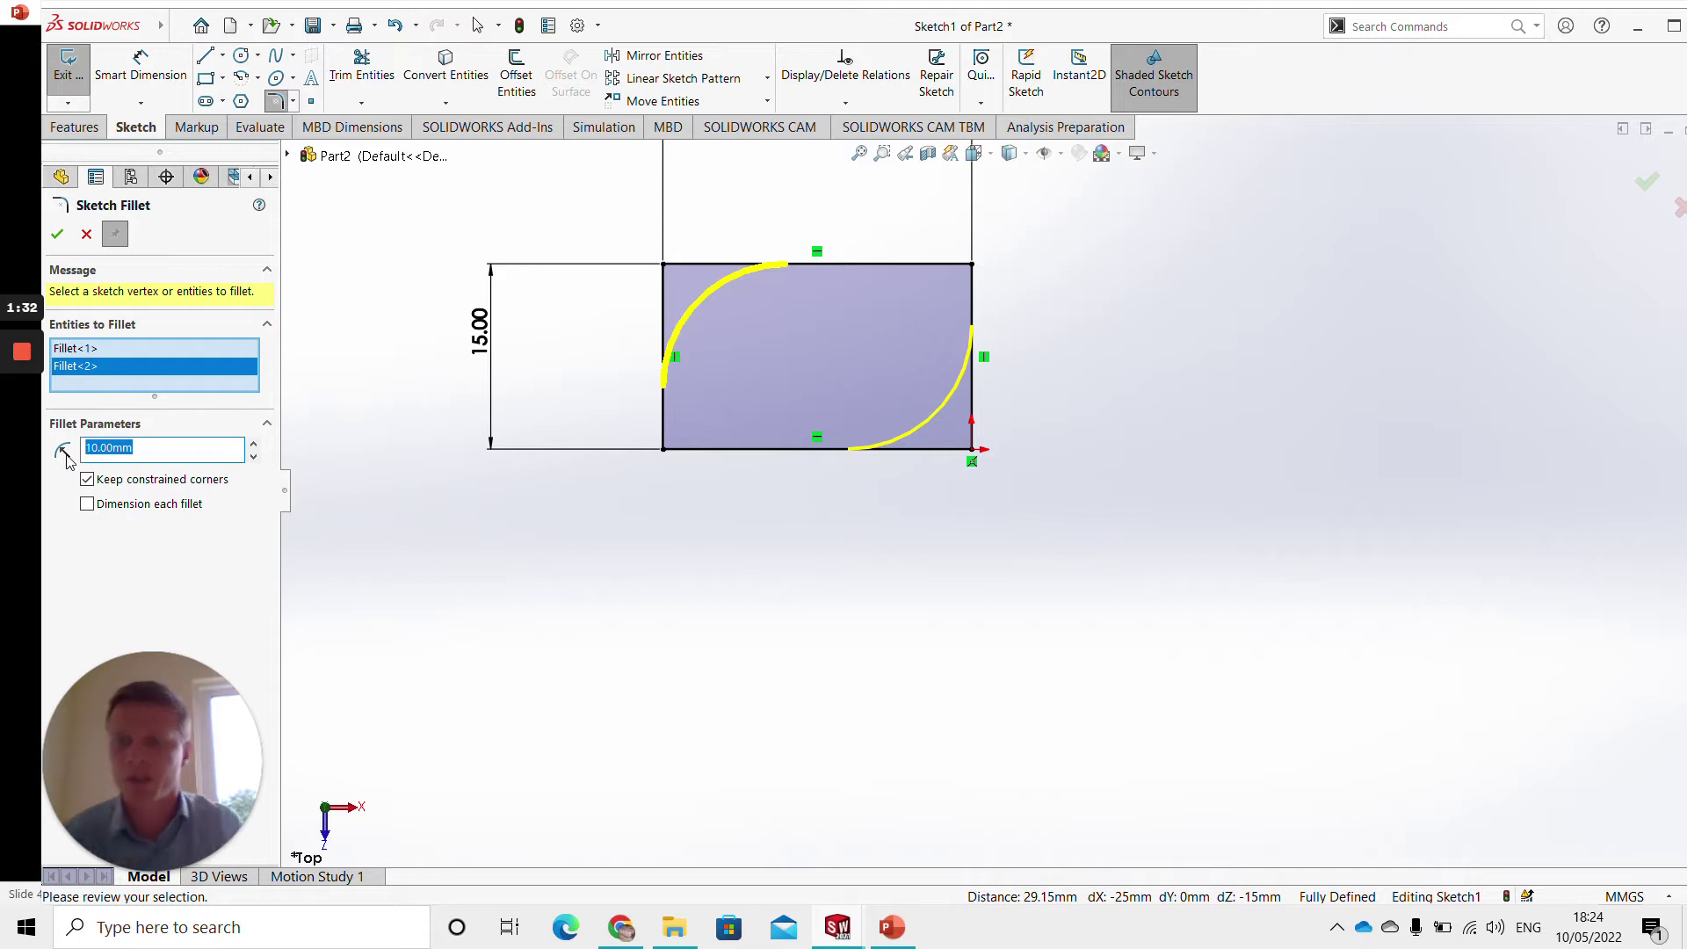
{"action": "type", "text": "2"}
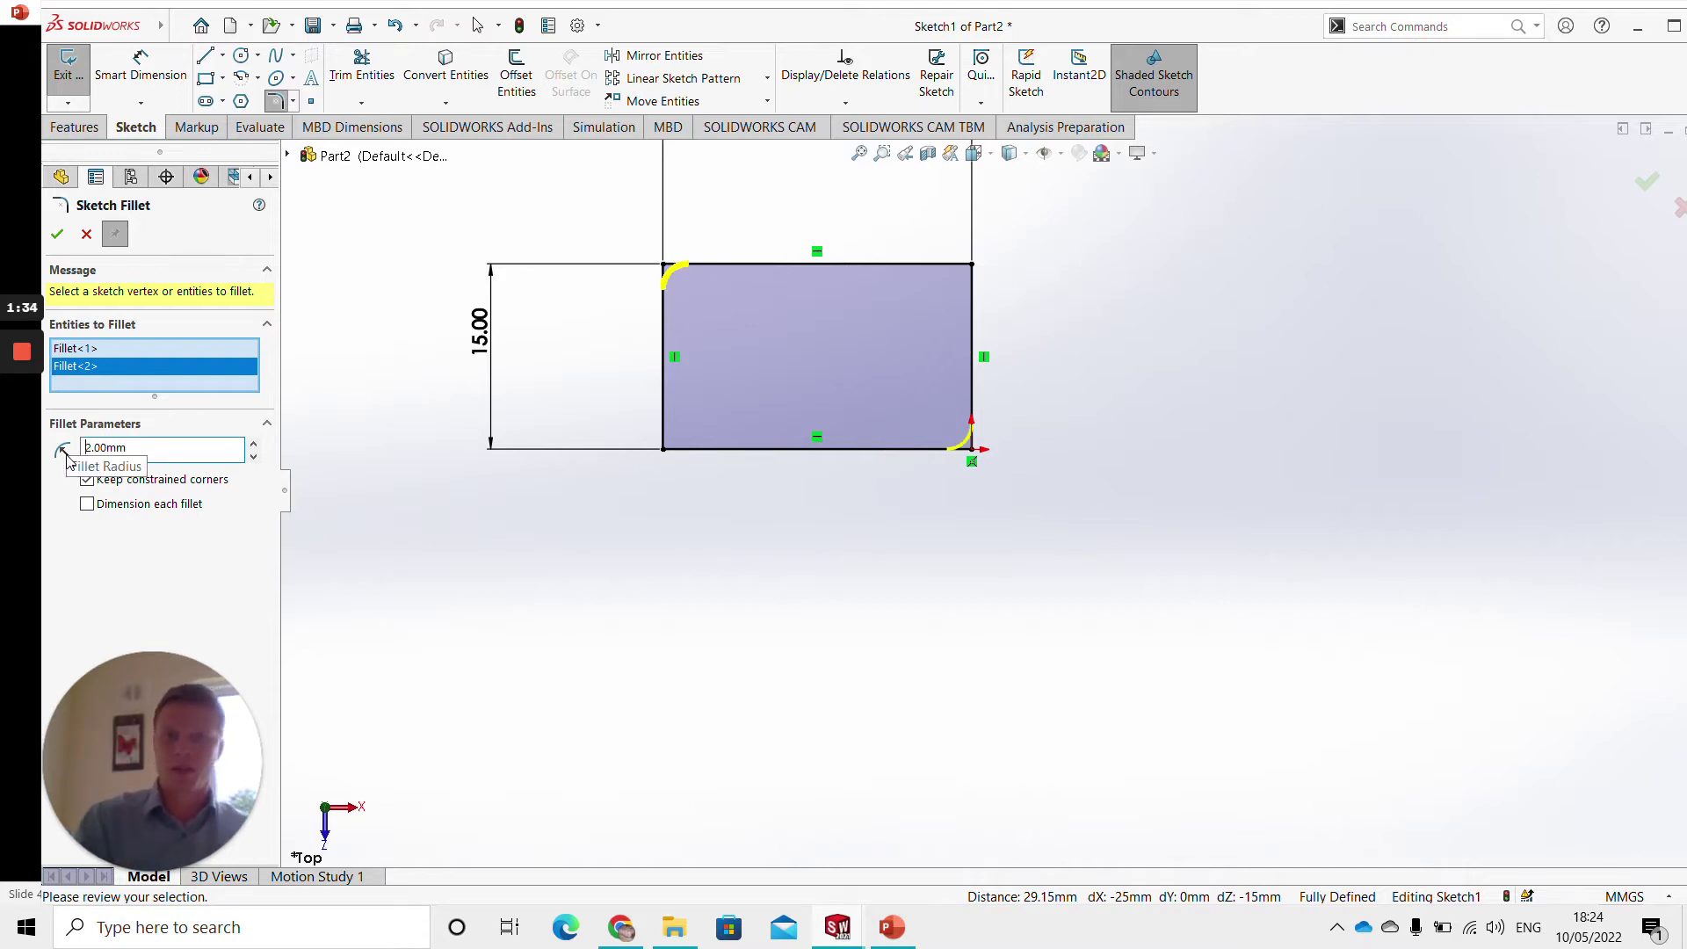
{"action": "left_click", "coordinate": [665, 448]}
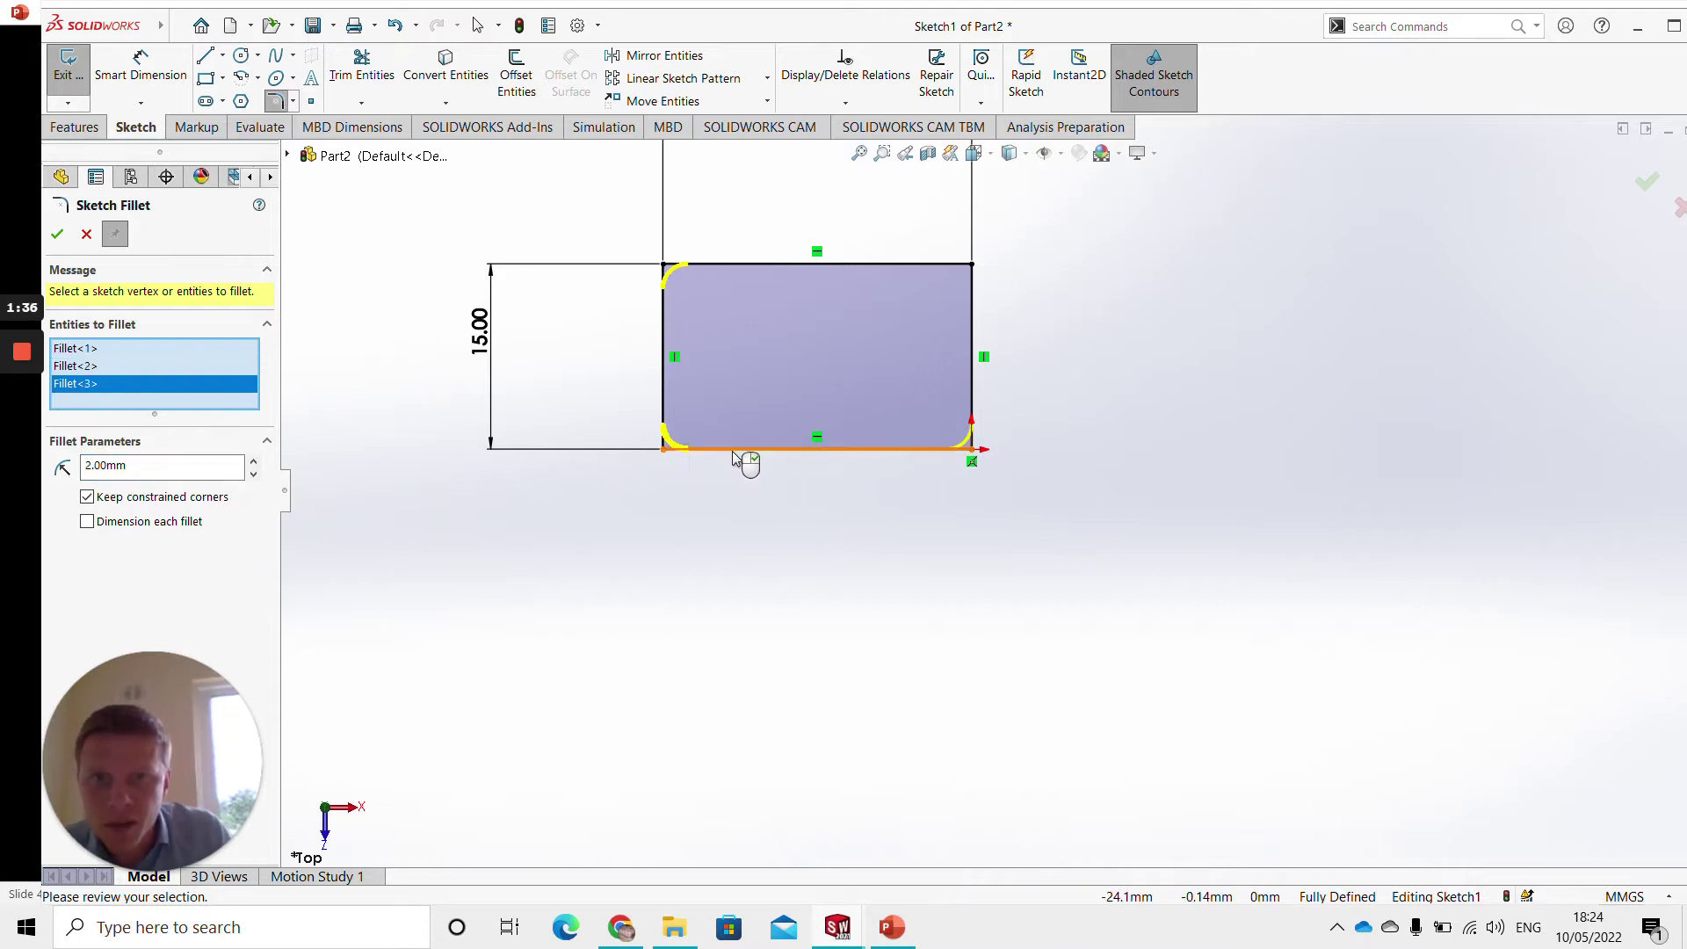
{"action": "left_click", "coordinate": [972, 449]}
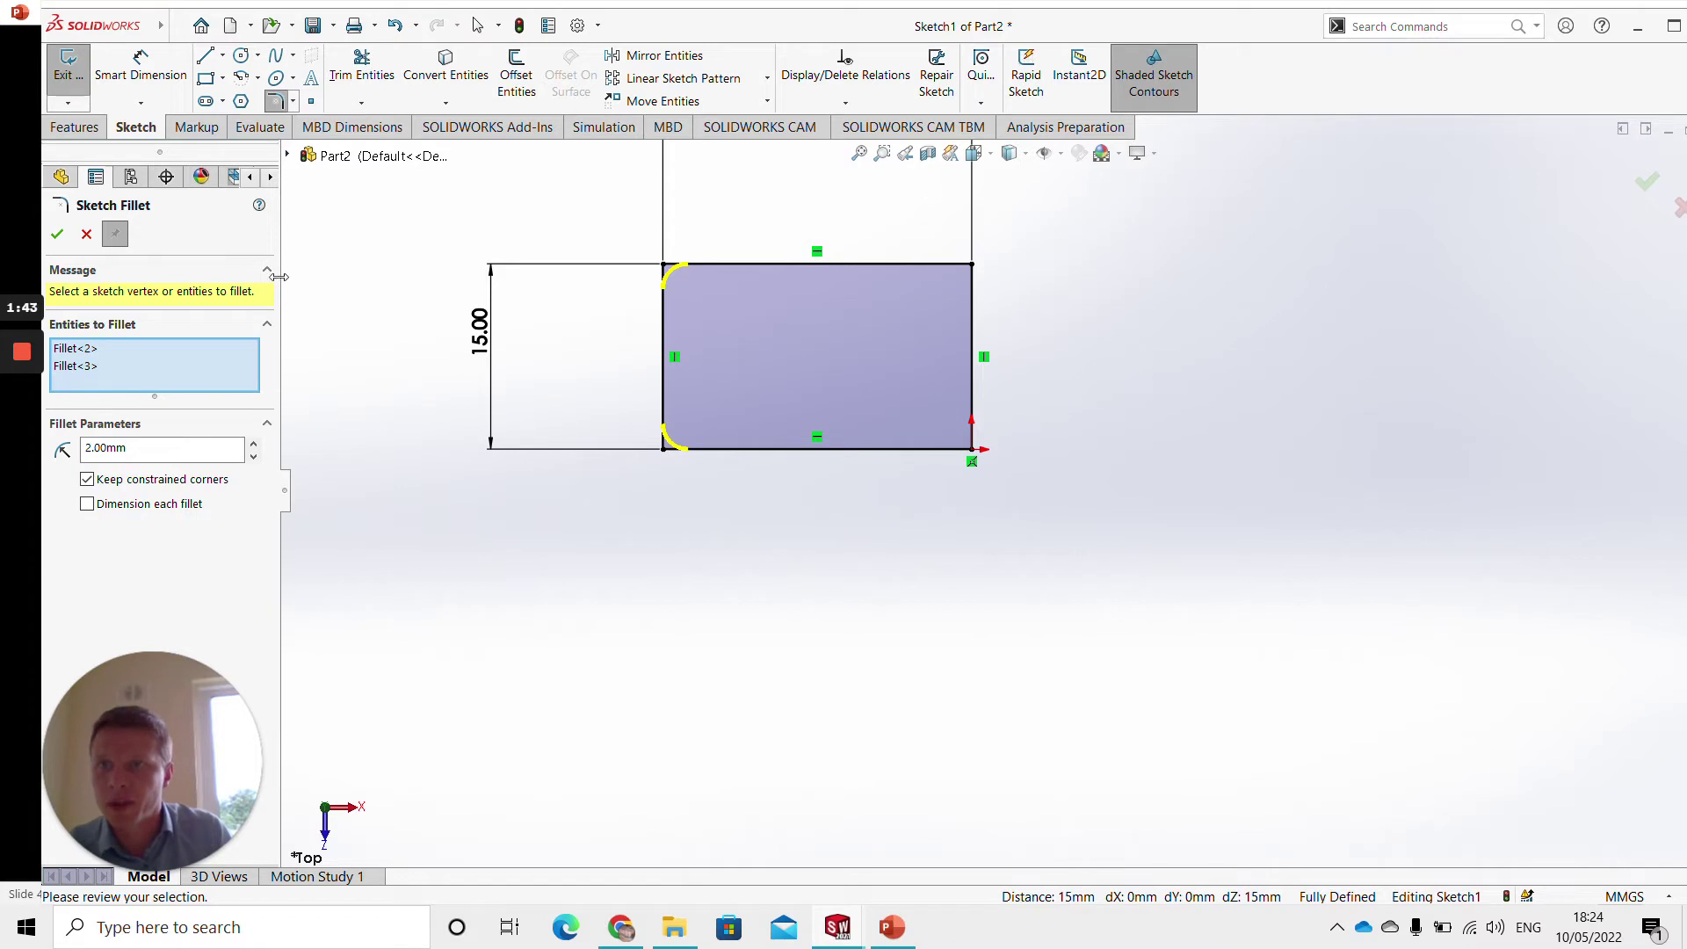
{"action": "left_click", "coordinate": [56, 233]}
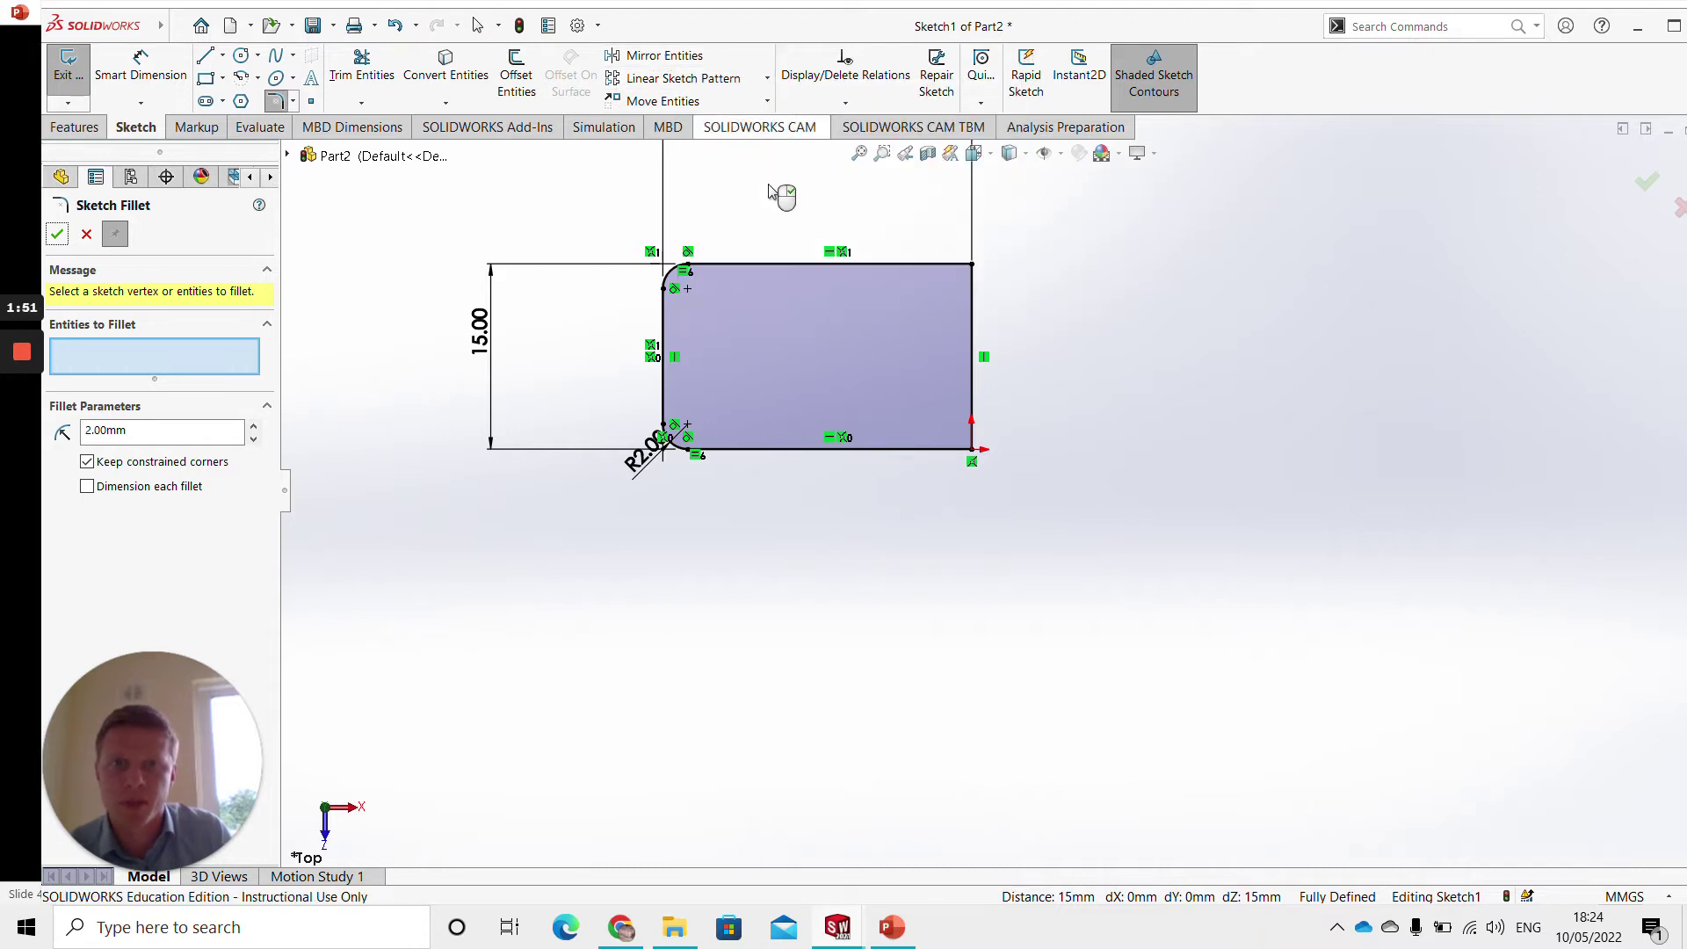
Mirror the top, left and bottom lines and both fillet arcs about the rectangle's right vertical line, keeping the originals
{"action": "left_click", "coordinate": [682, 56]}
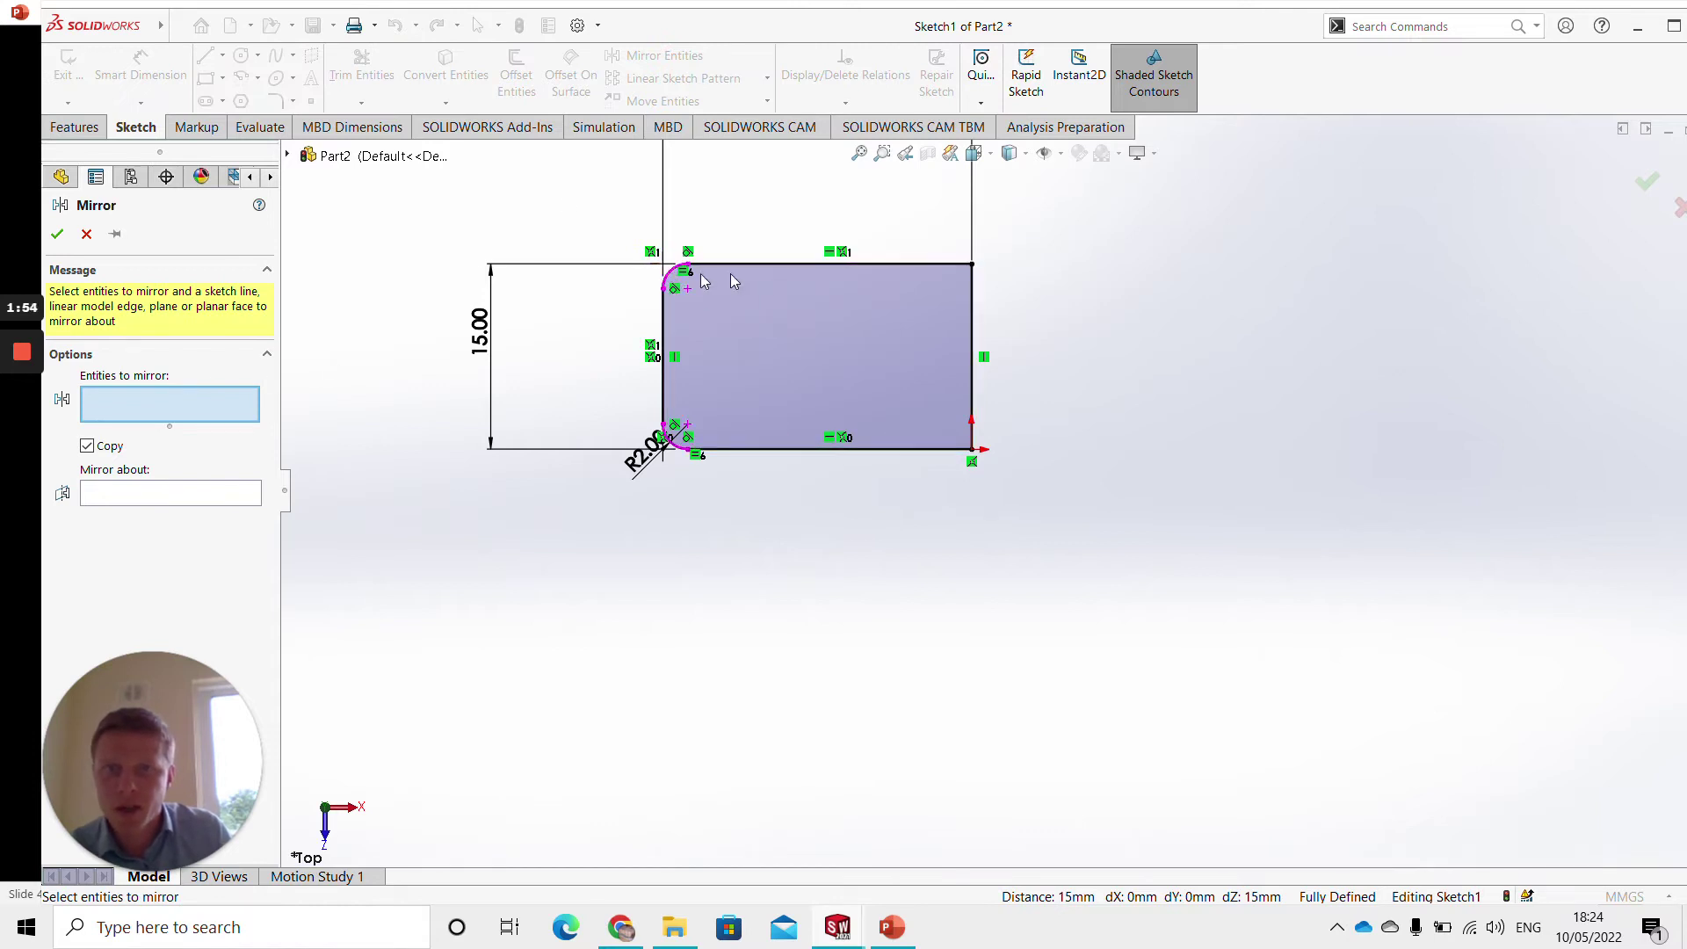
{"action": "left_click", "coordinate": [766, 264]}
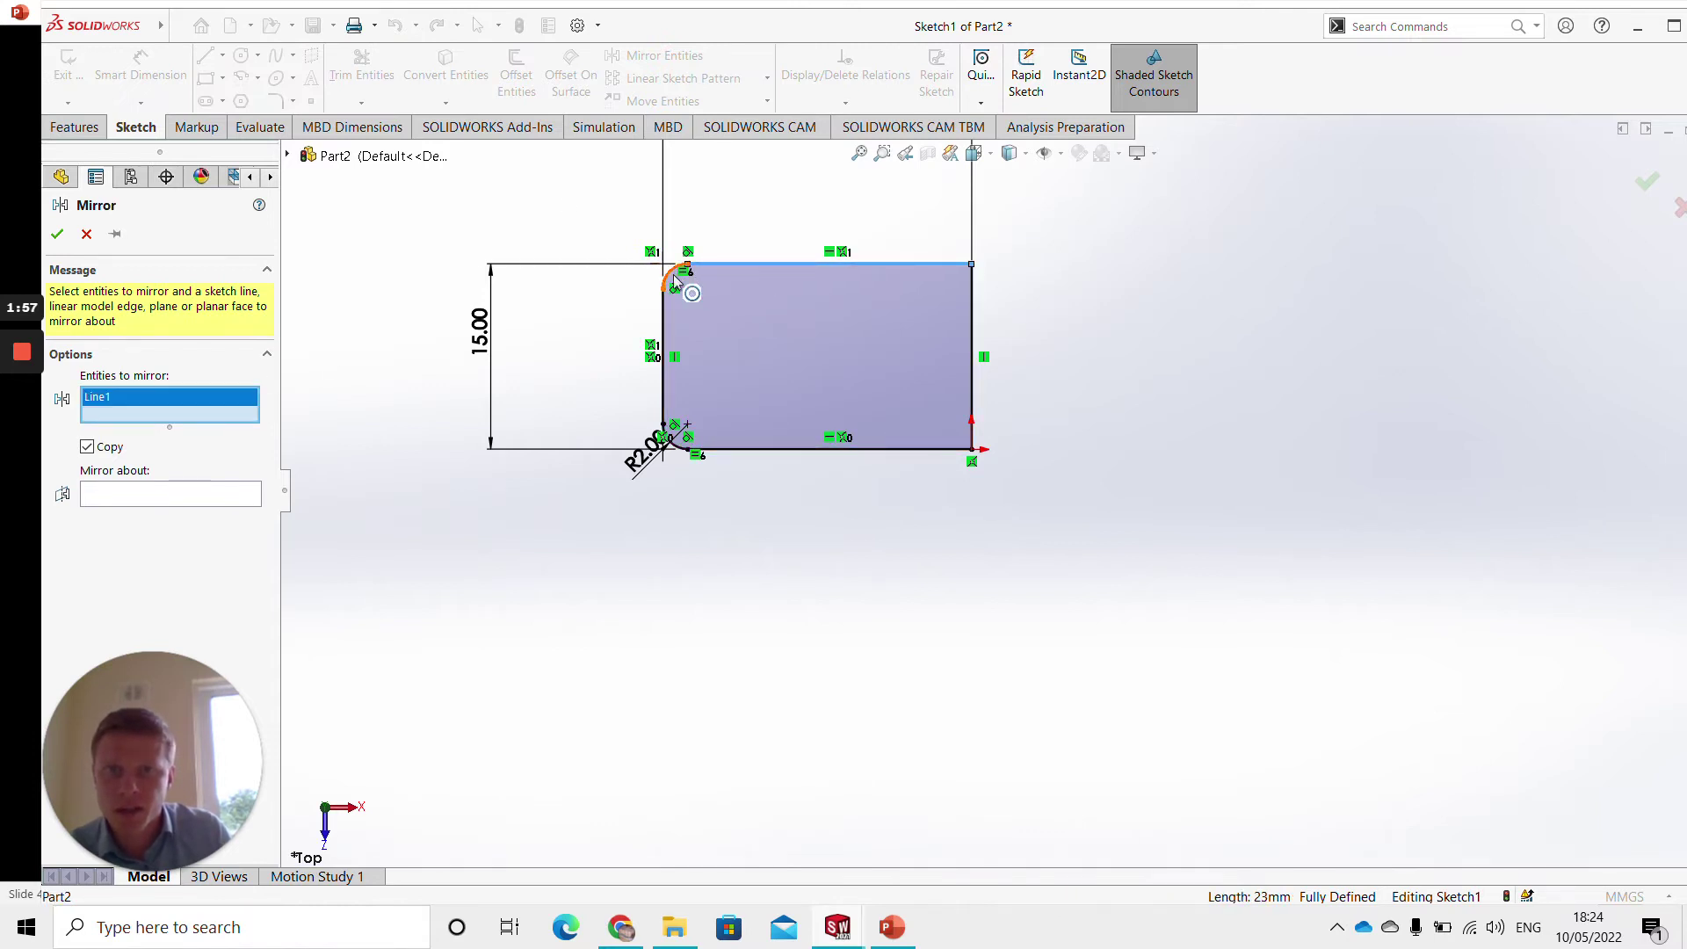
{"action": "left_click", "coordinate": [674, 279]}
{"action": "left_click", "coordinate": [664, 341]}
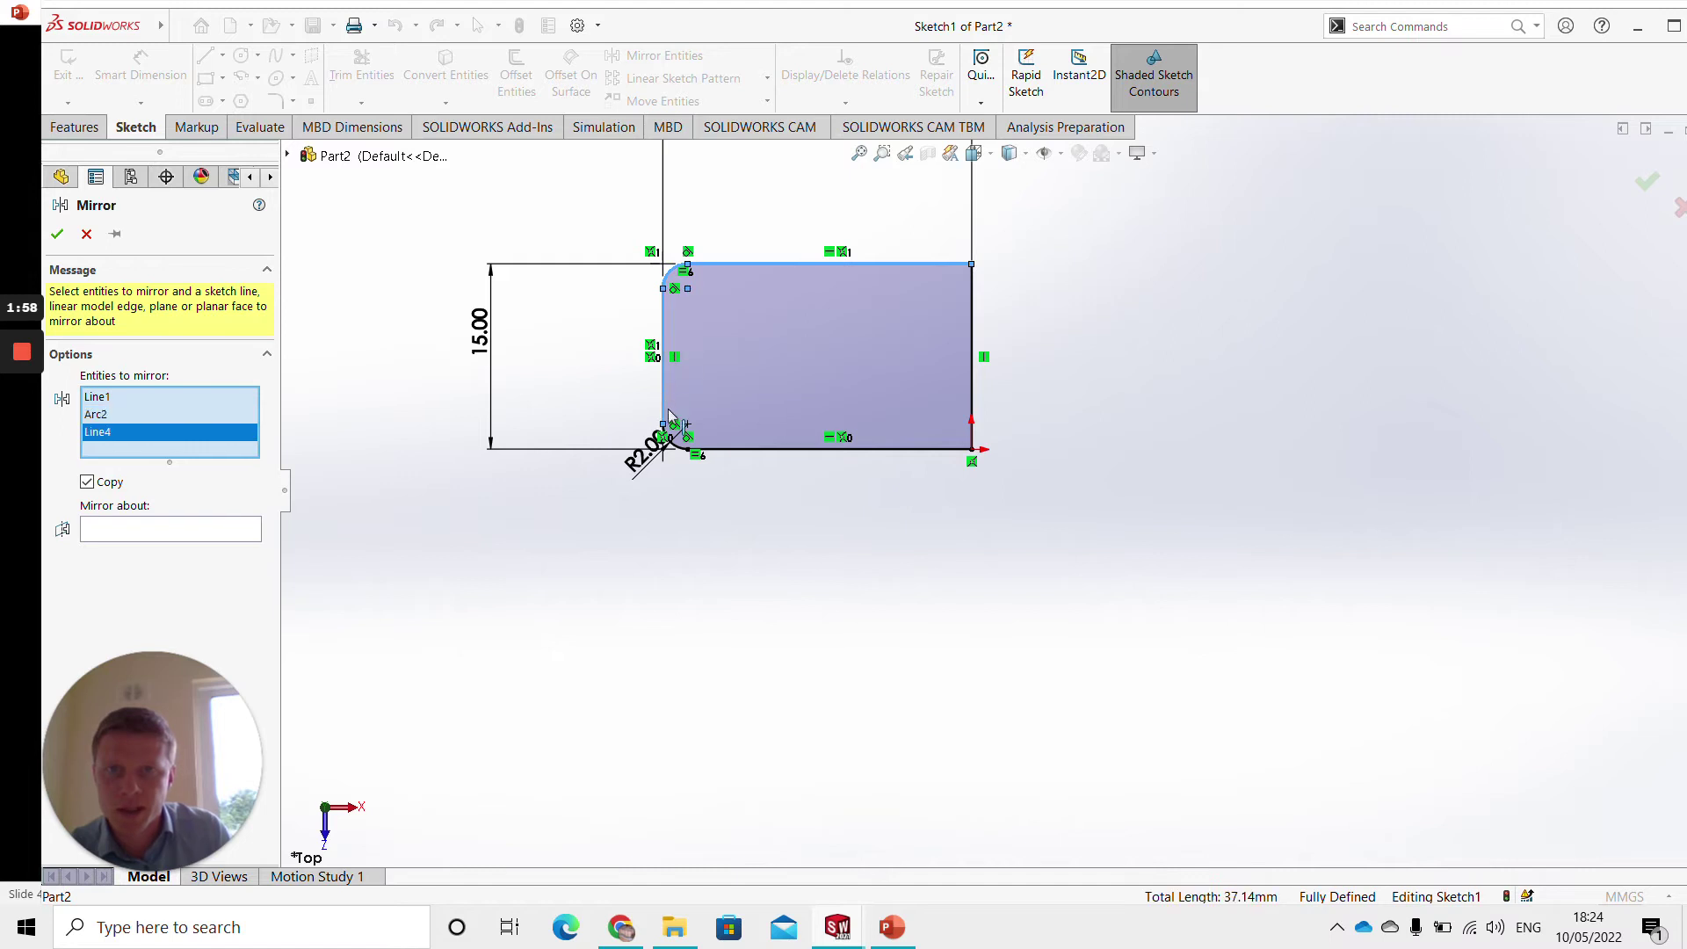
{"action": "left_click", "coordinate": [678, 446]}
{"action": "left_click", "coordinate": [752, 451]}
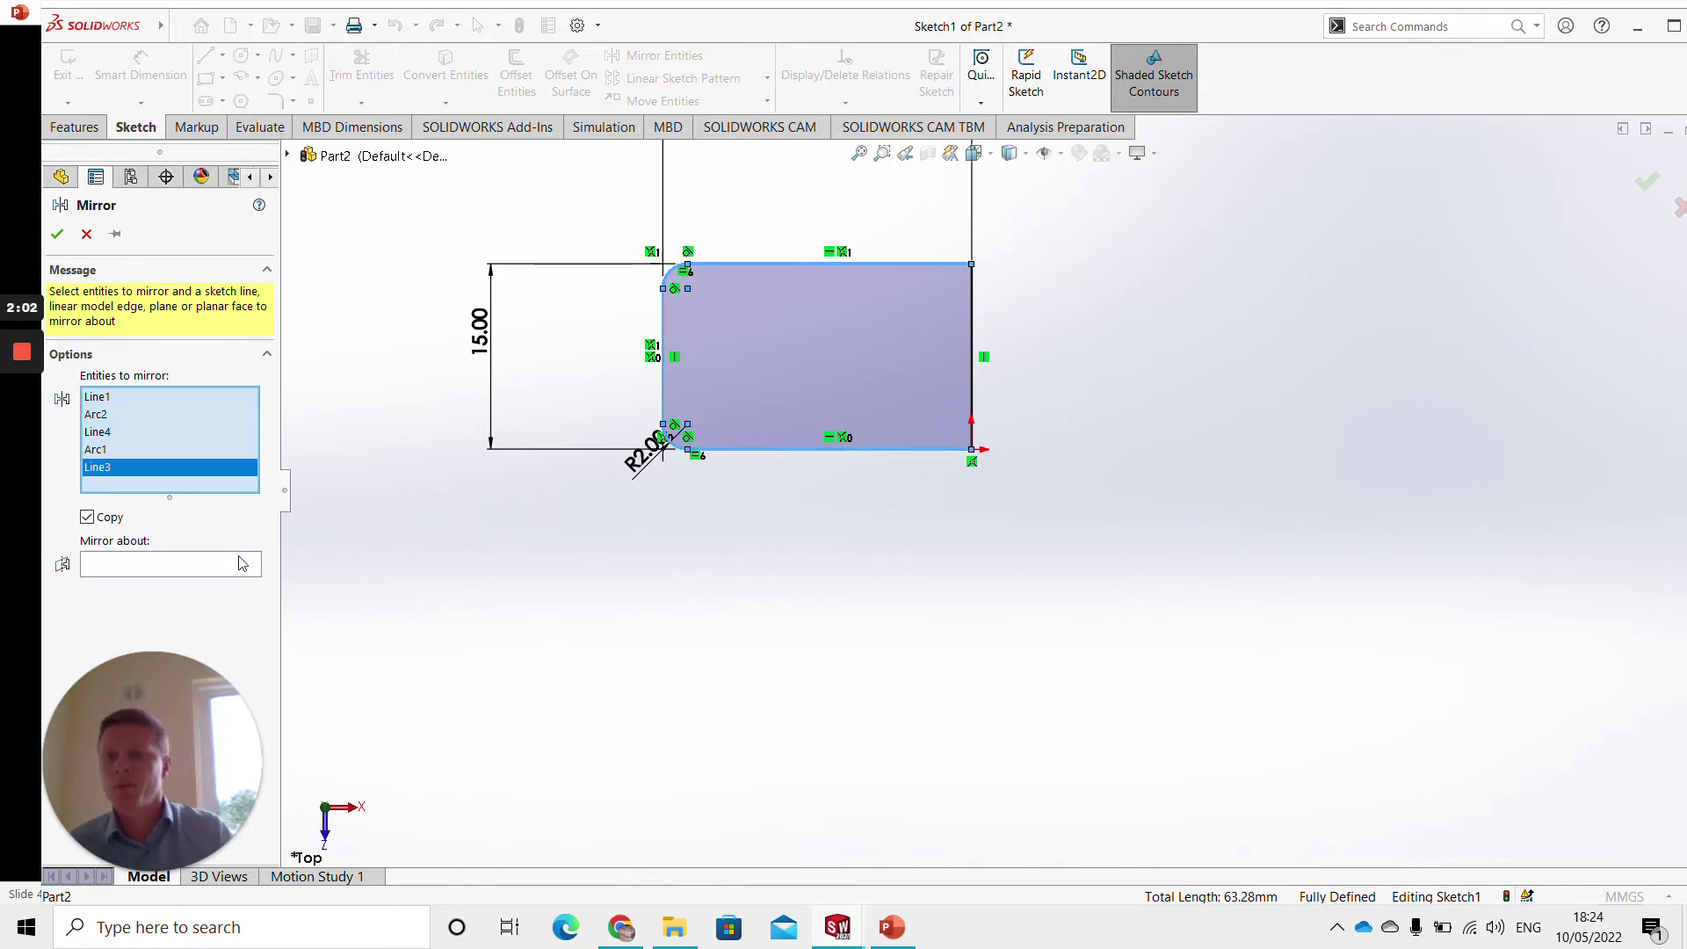
{"action": "left_click", "coordinate": [119, 567]}
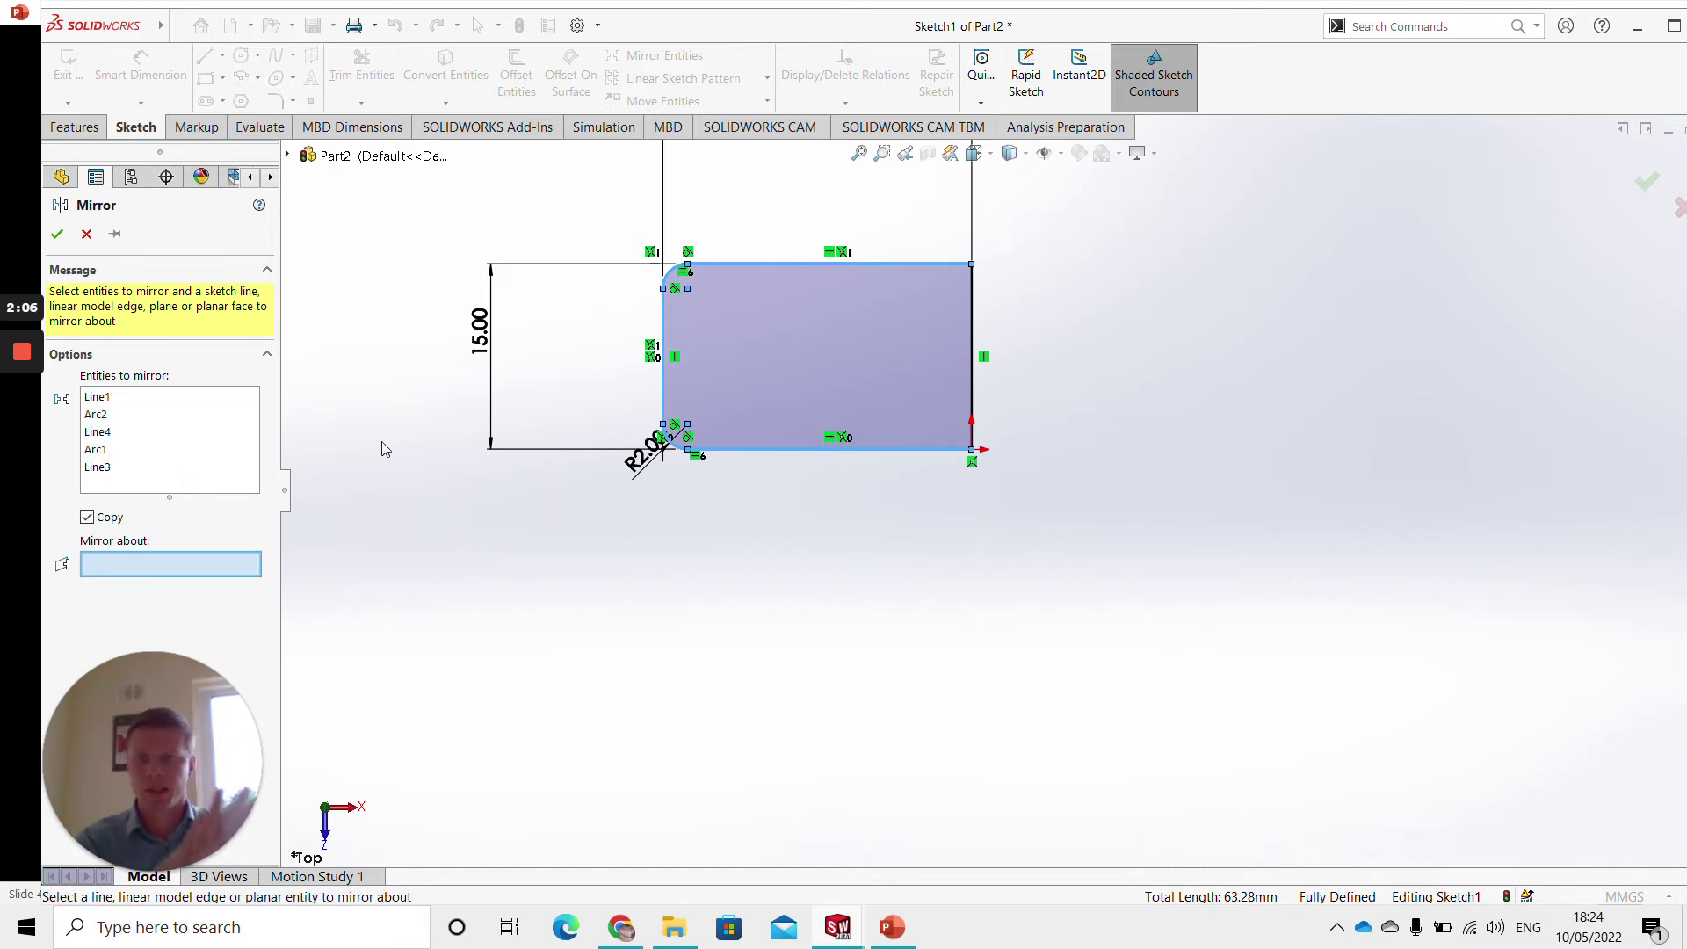
{"action": "left_click", "coordinate": [973, 352]}
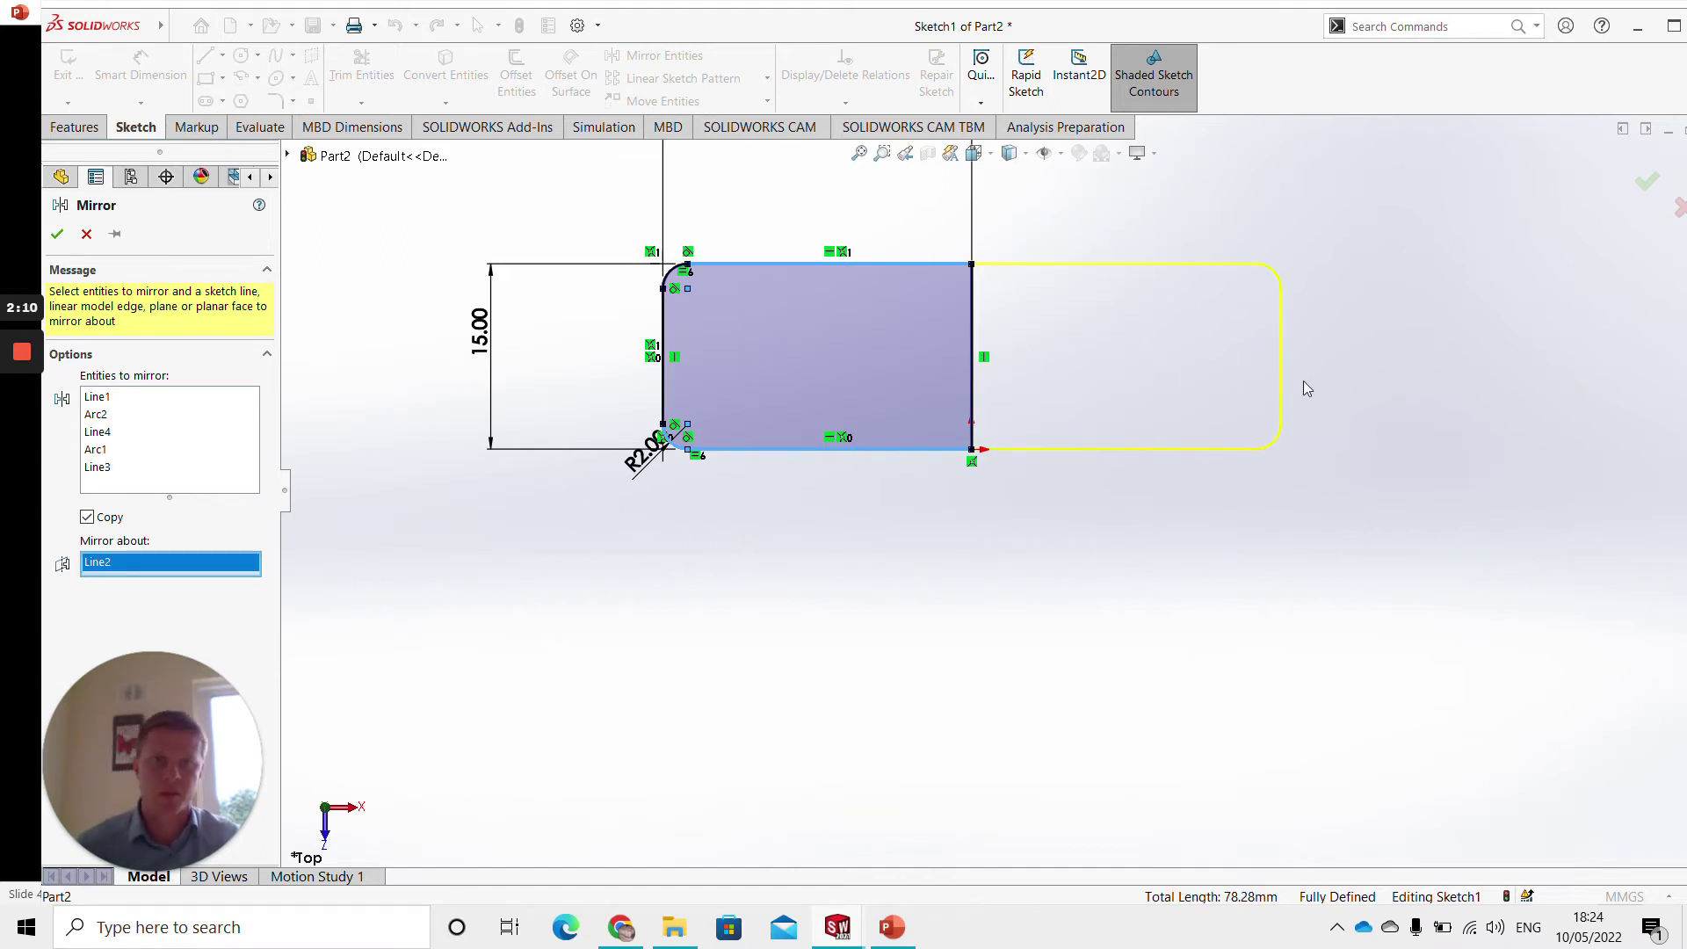
{"action": "left_click", "coordinate": [60, 239]}
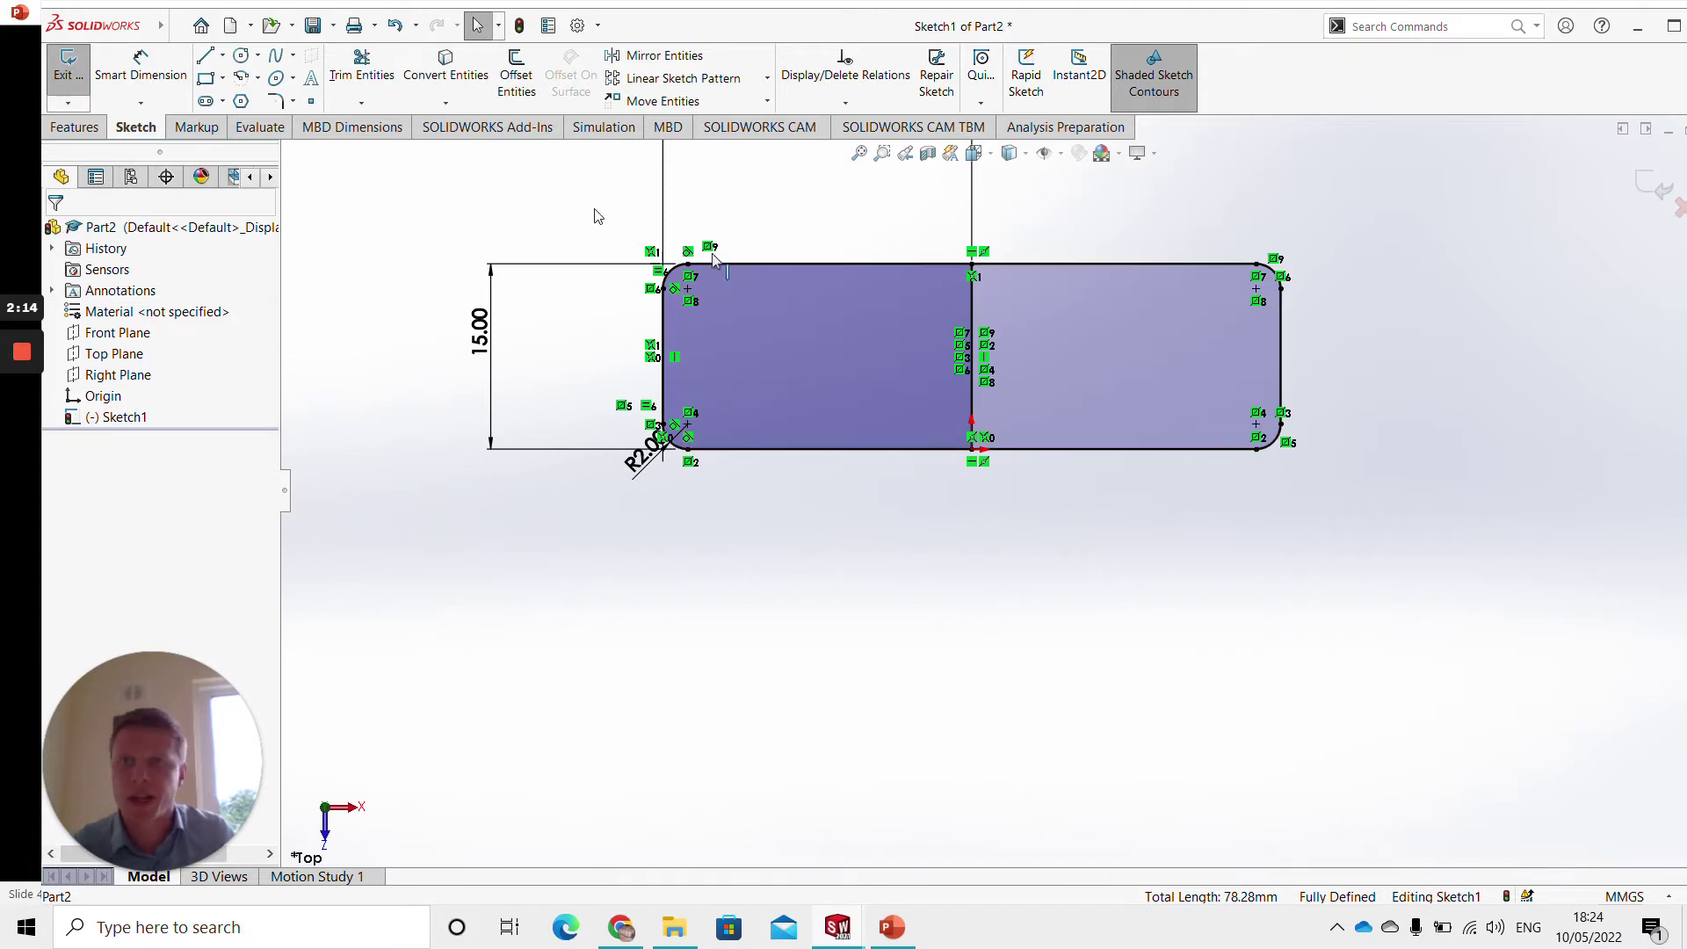
Power trim the vertical line in the middle of the mirrored profile and maximize the program window
{"action": "left_click", "coordinate": [361, 66]}
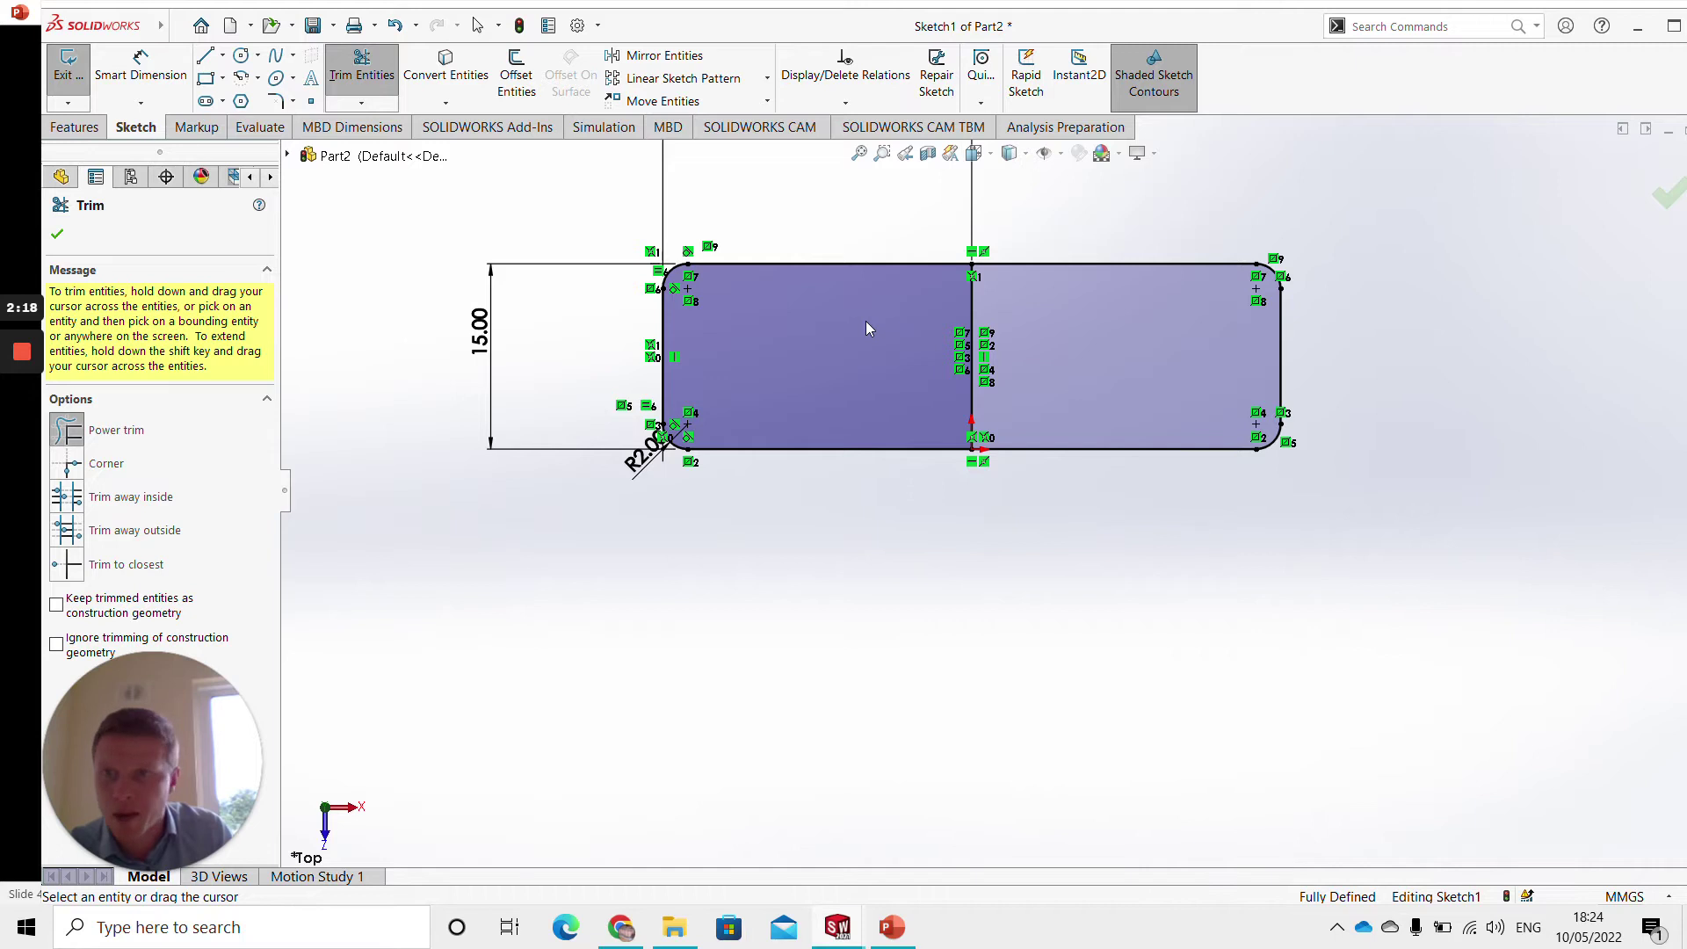
{"action": "mouse_move", "coordinate": [865, 307]}
{"action": "left_mouse_down"}
{"action": "mouse_move", "coordinate": [990, 351]}
{"action": "mouse_move", "coordinate": [1084, 352]}
{"action": "left_mouse_up"}
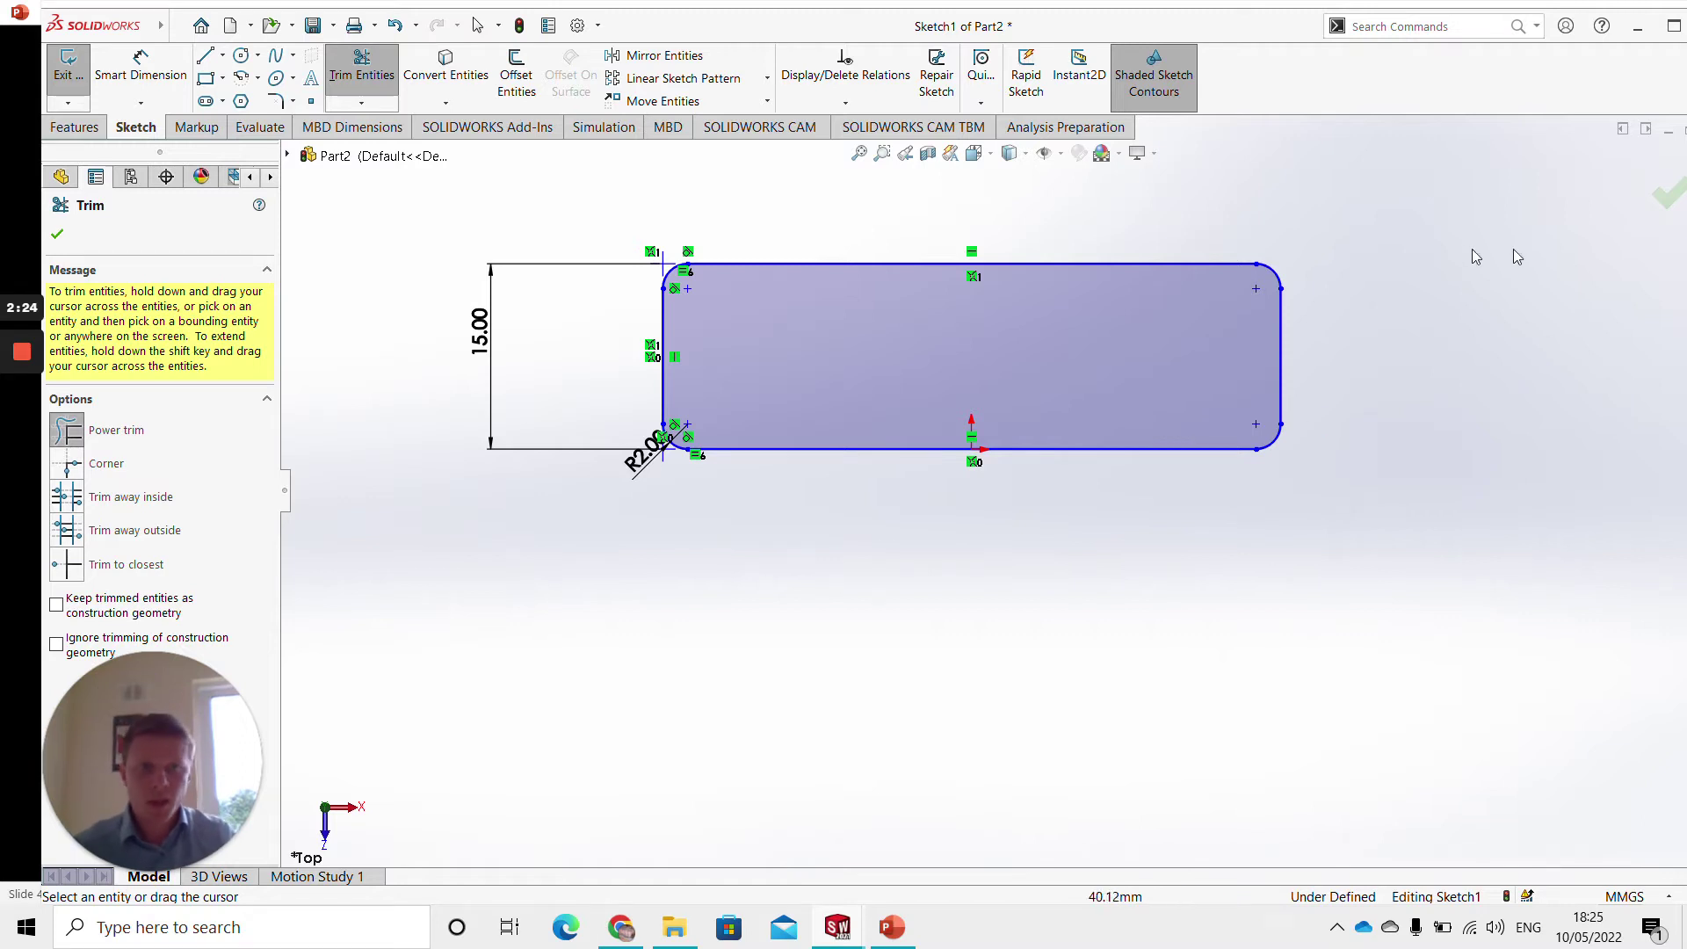
{"action": "left_click", "coordinate": [1668, 195]}
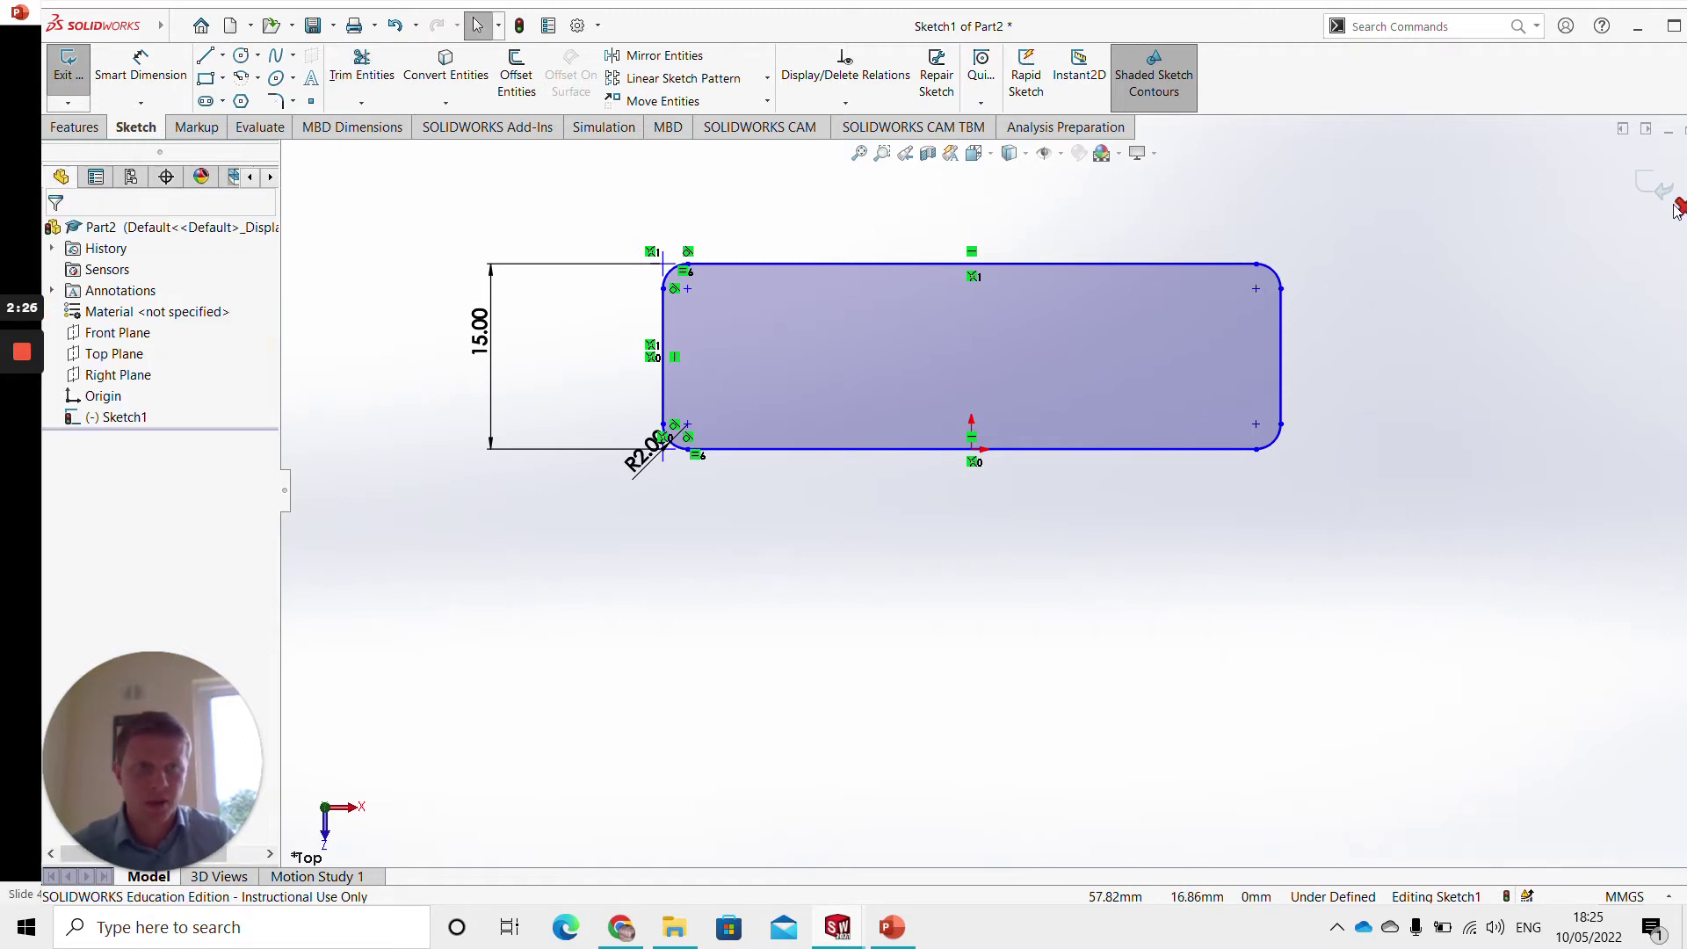
{"action": "left_click", "coordinate": [1674, 30]}
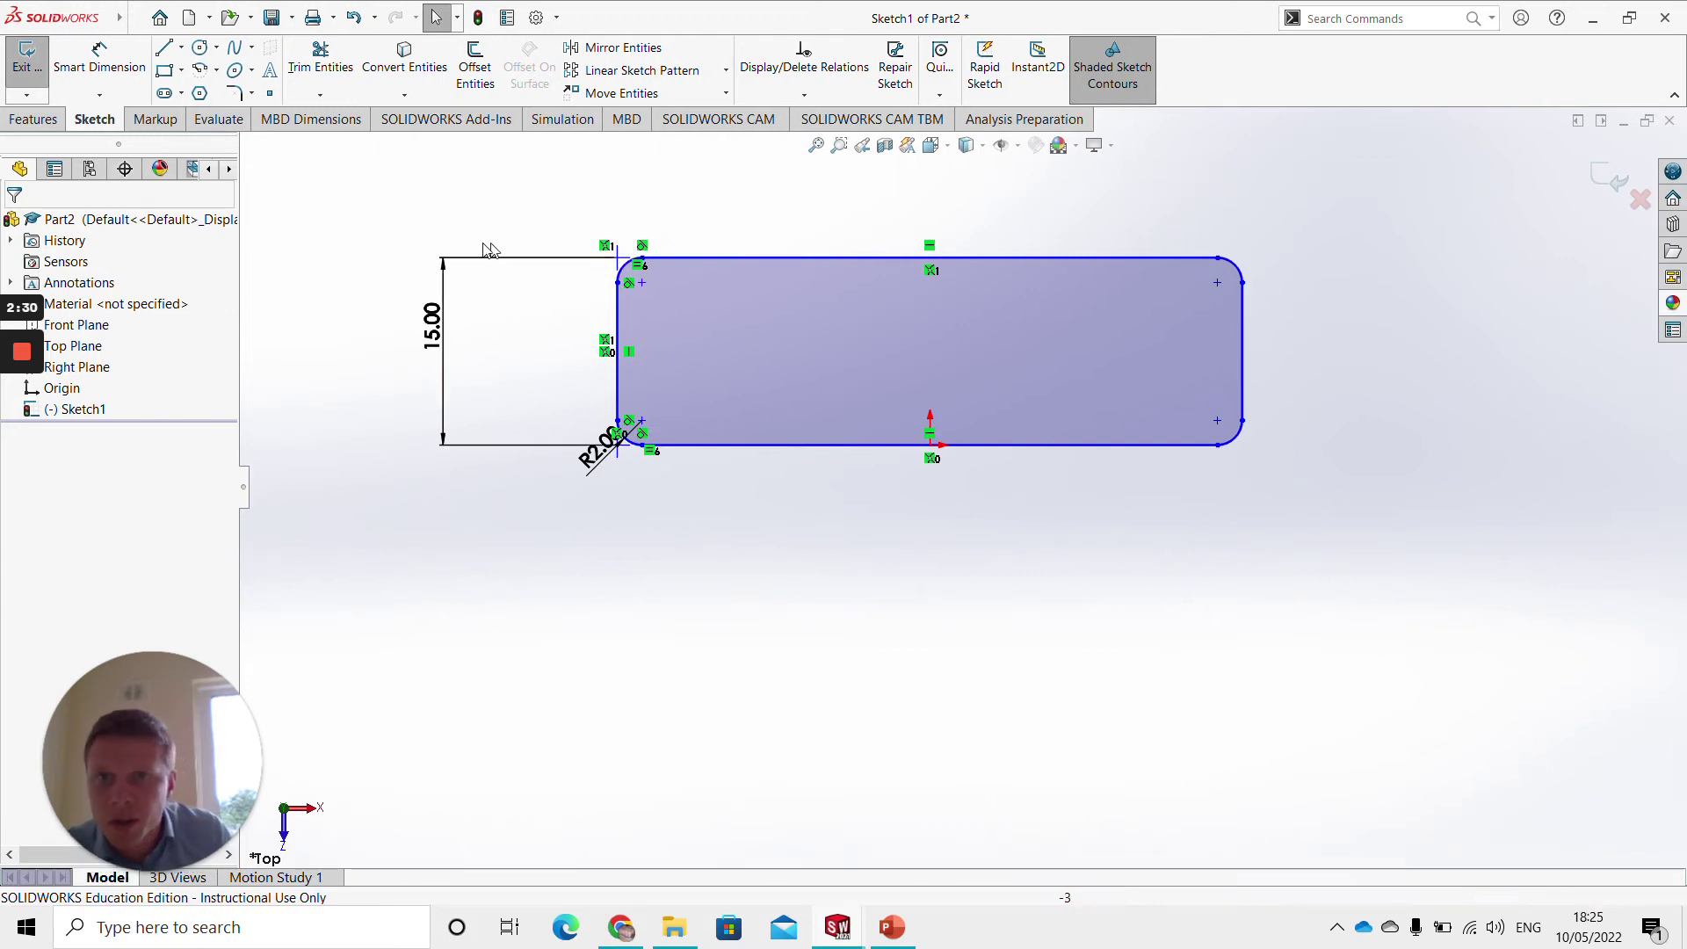
Extrude the rounded rectangular profile as a boss with a blind depth of 50 mm
{"action": "left_click", "coordinate": [33, 120]}
{"action": "left_click", "coordinate": [36, 67]}
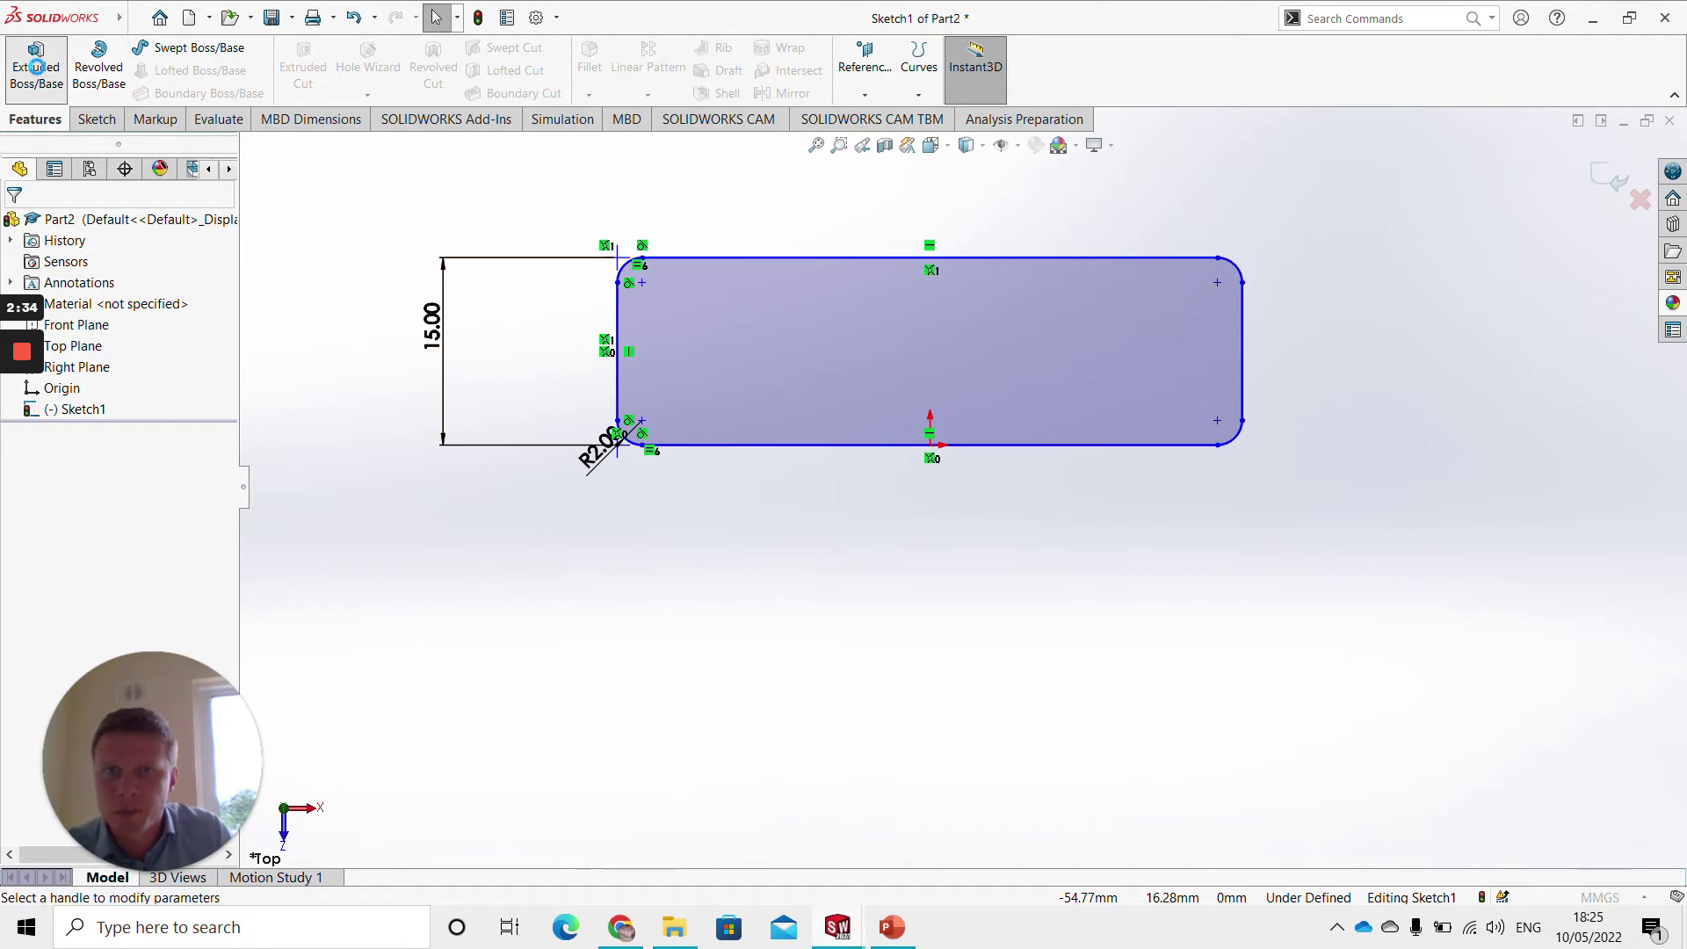
{"action": "mouse_move", "coordinate": [979, 344]}
{"action": "middle_mouse_down"}
{"action": "mouse_move", "coordinate": [974, 396]}
{"action": "mouse_move", "coordinate": [969, 346]}
{"action": "mouse_move", "coordinate": [915, 373]}
{"action": "middle_mouse_up"}
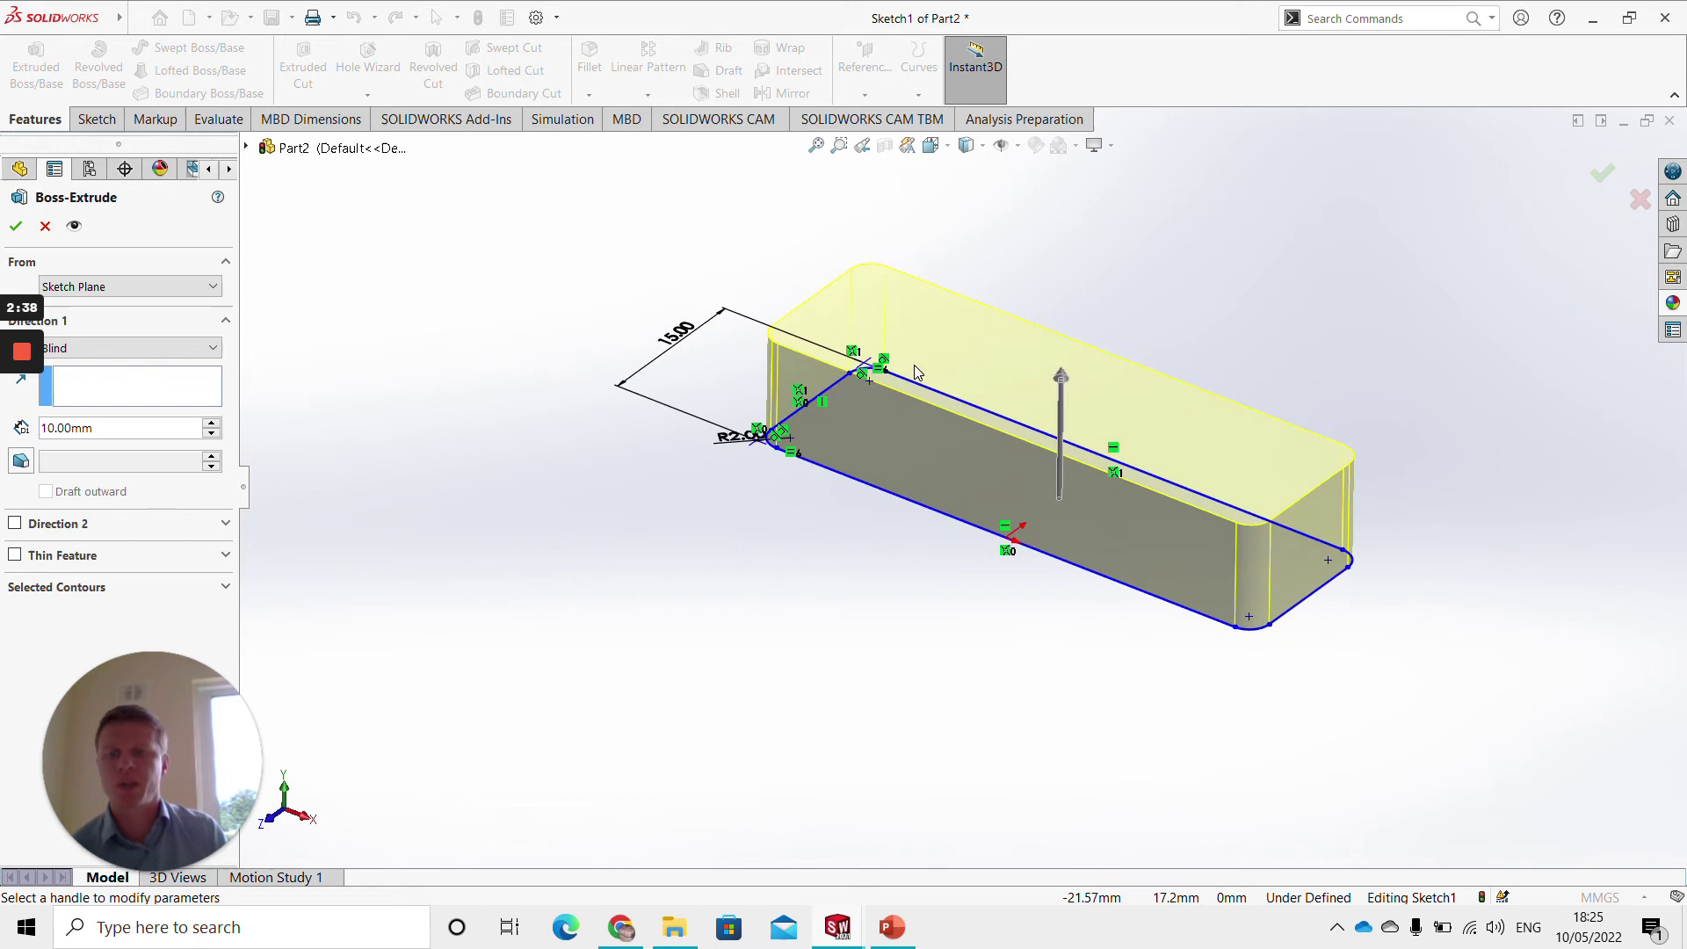
{"action": "right_click", "coordinate": [916, 372]}
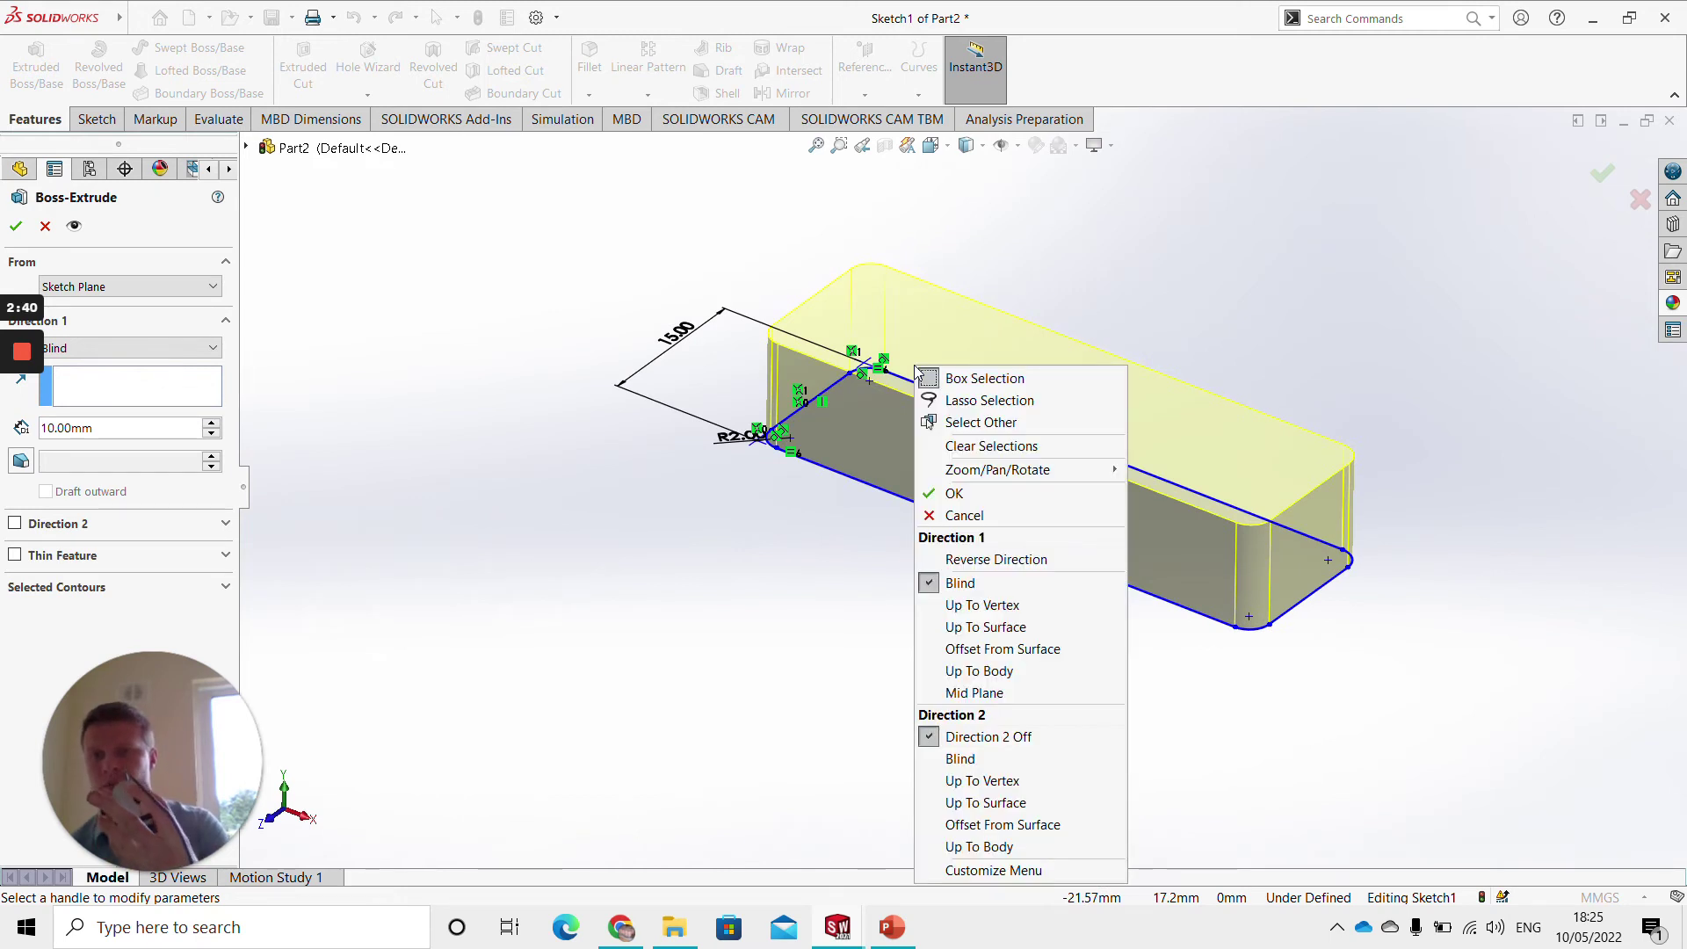
{"action": "left_click", "coordinate": [1140, 237]}
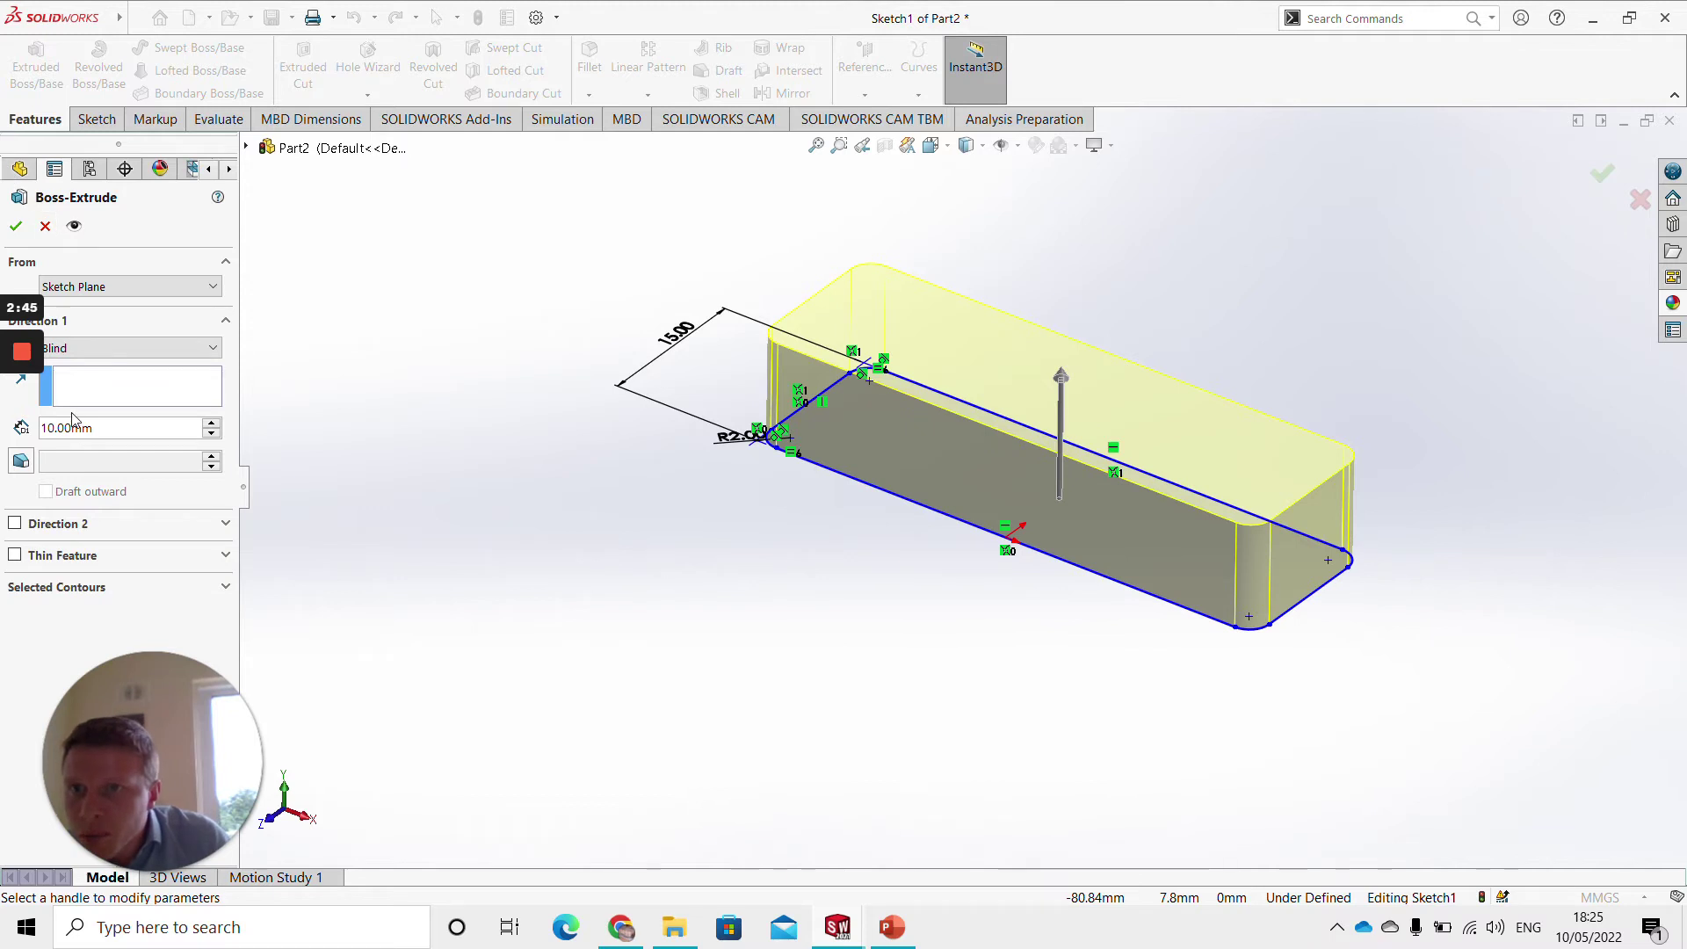
{"action": "left_click_drag", "start_coordinate": [95, 428], "coordinate": [40, 440]}
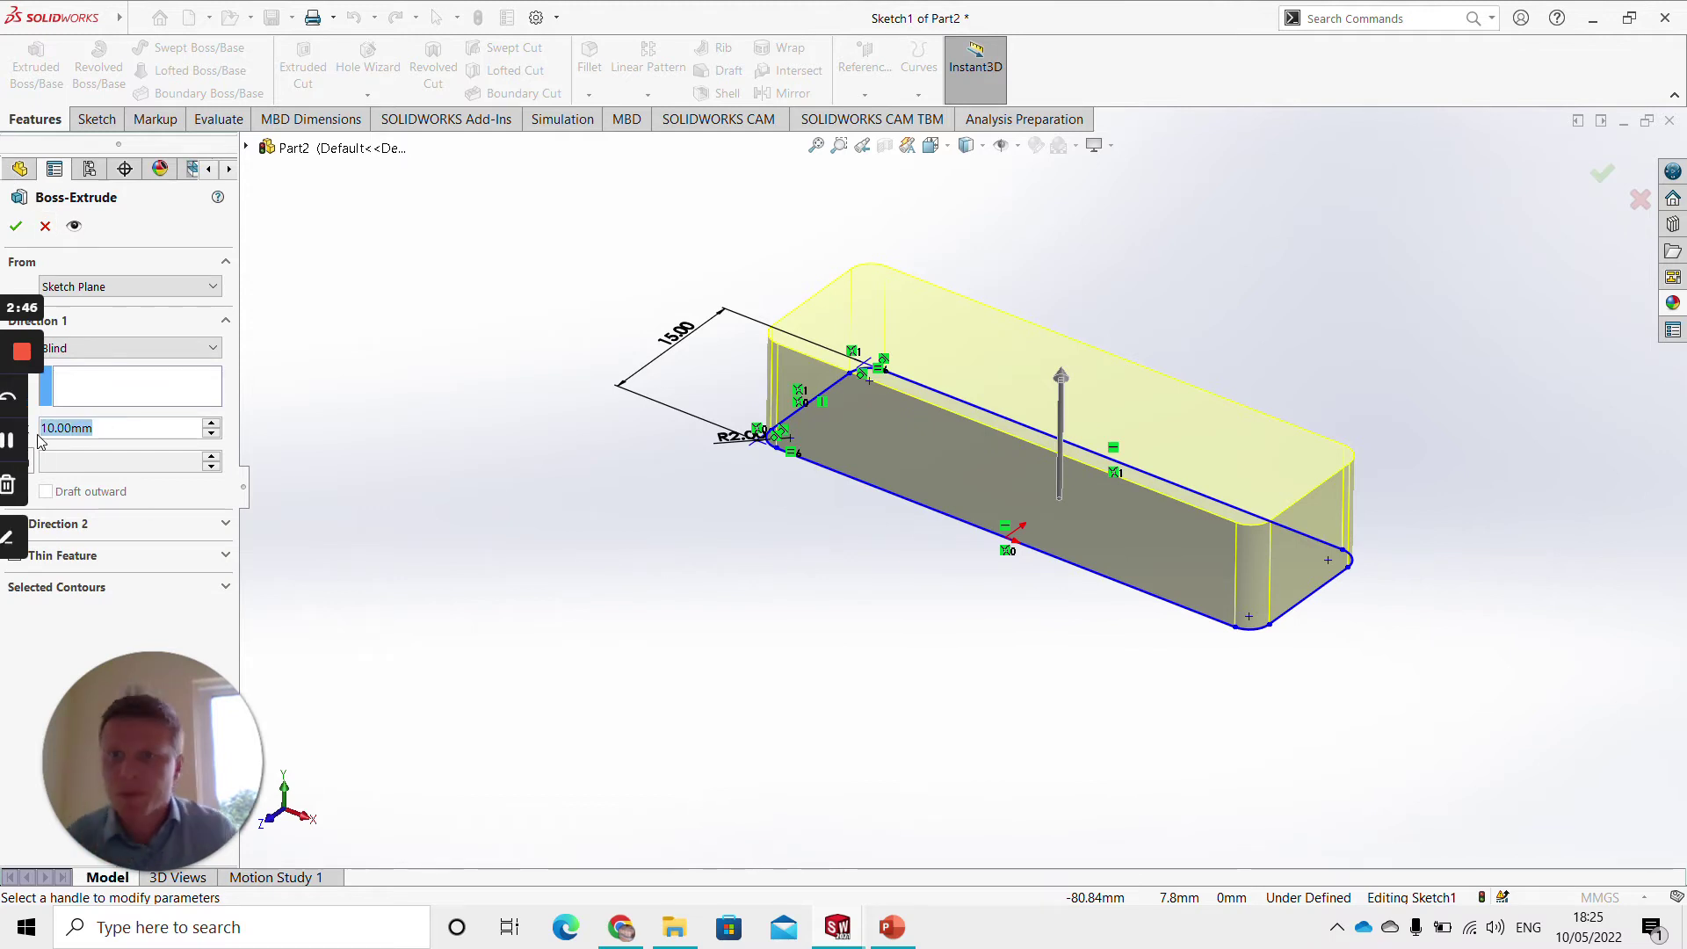
{"action": "type", "text": "50"}
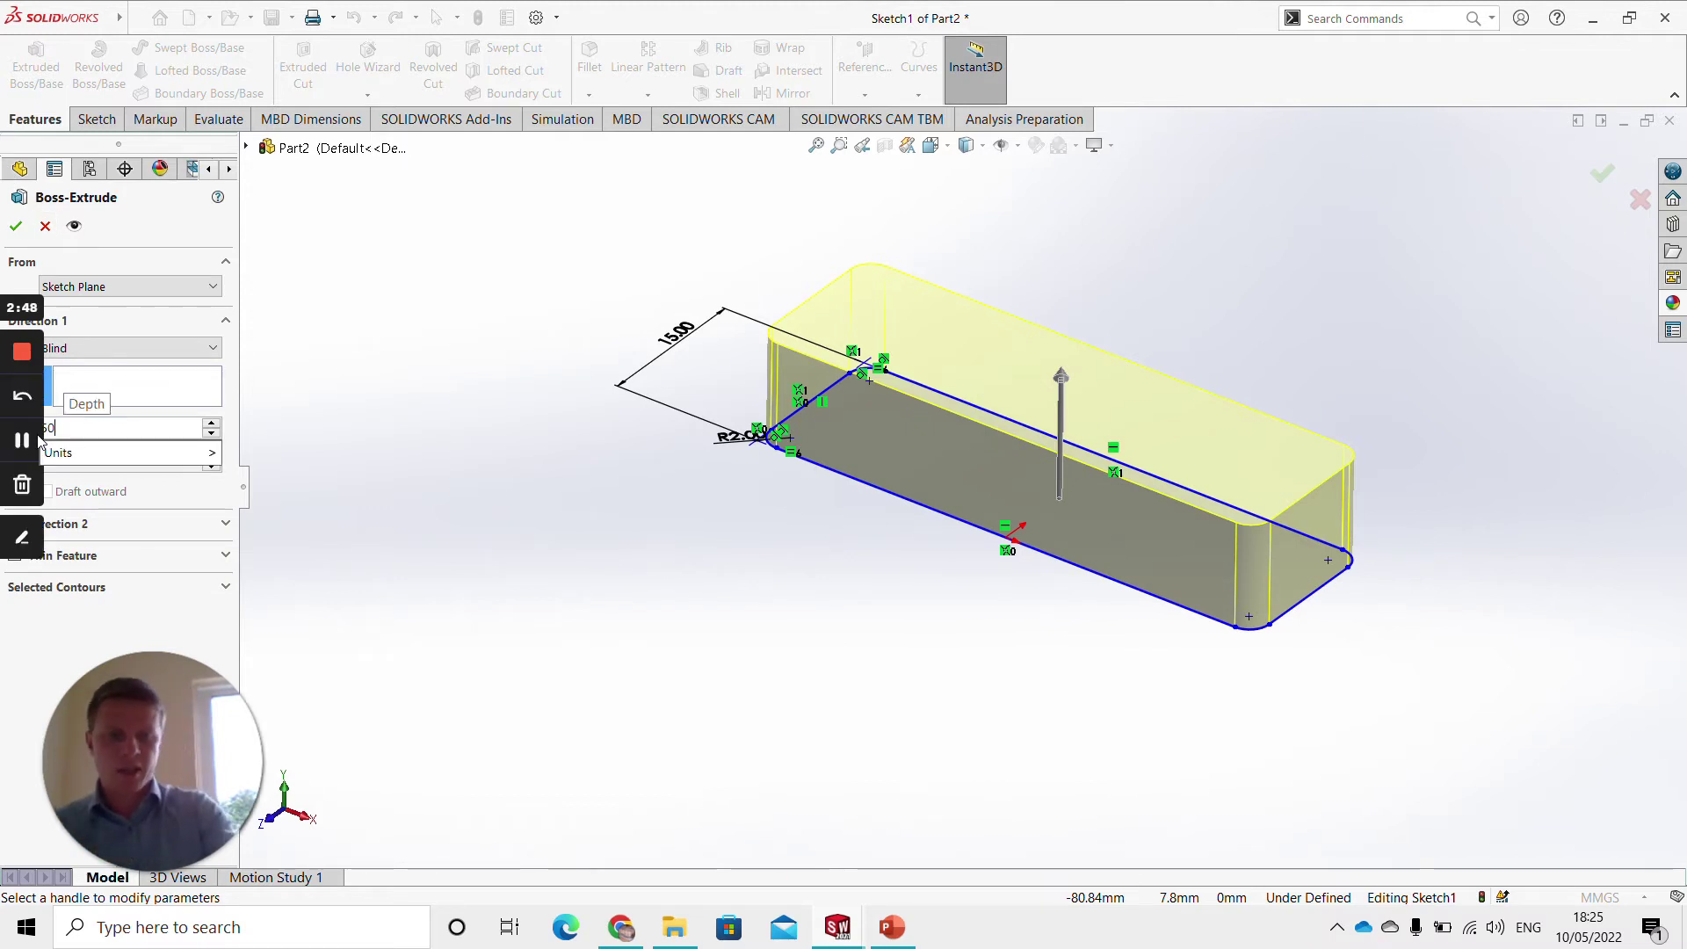
{"action": "key", "text": "Return"}
{"action": "scroll", "coordinate": [966, 457], "scroll_direction": "up", "scroll_amount": 3}
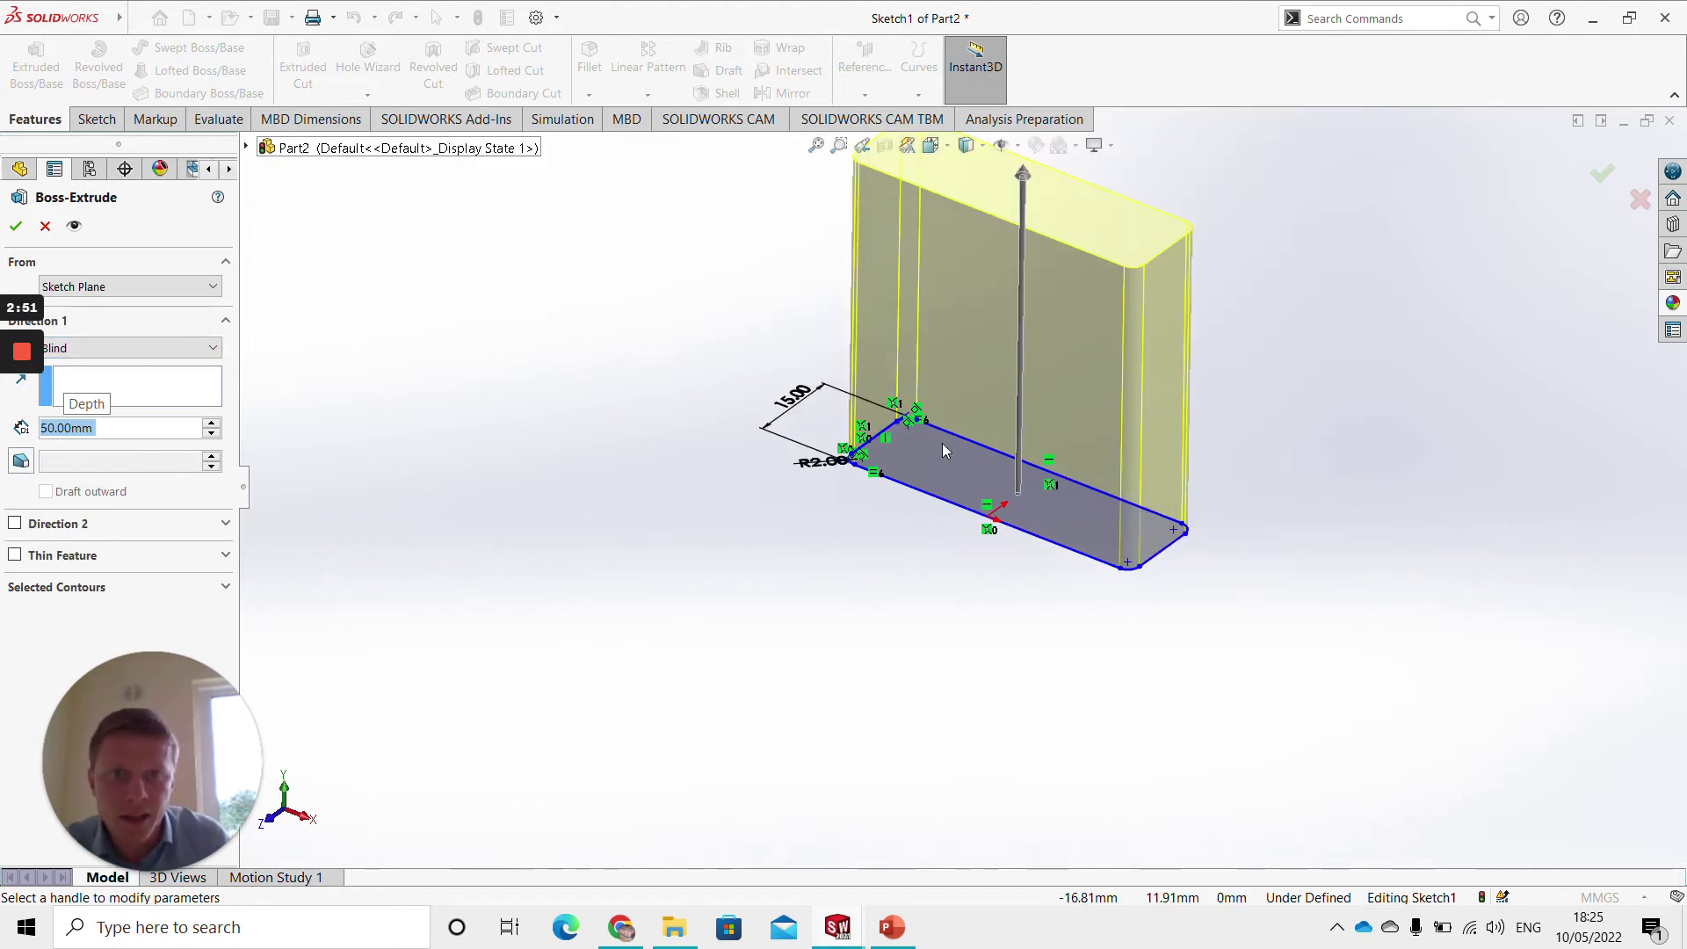
{"action": "left_click", "coordinate": [16, 226]}
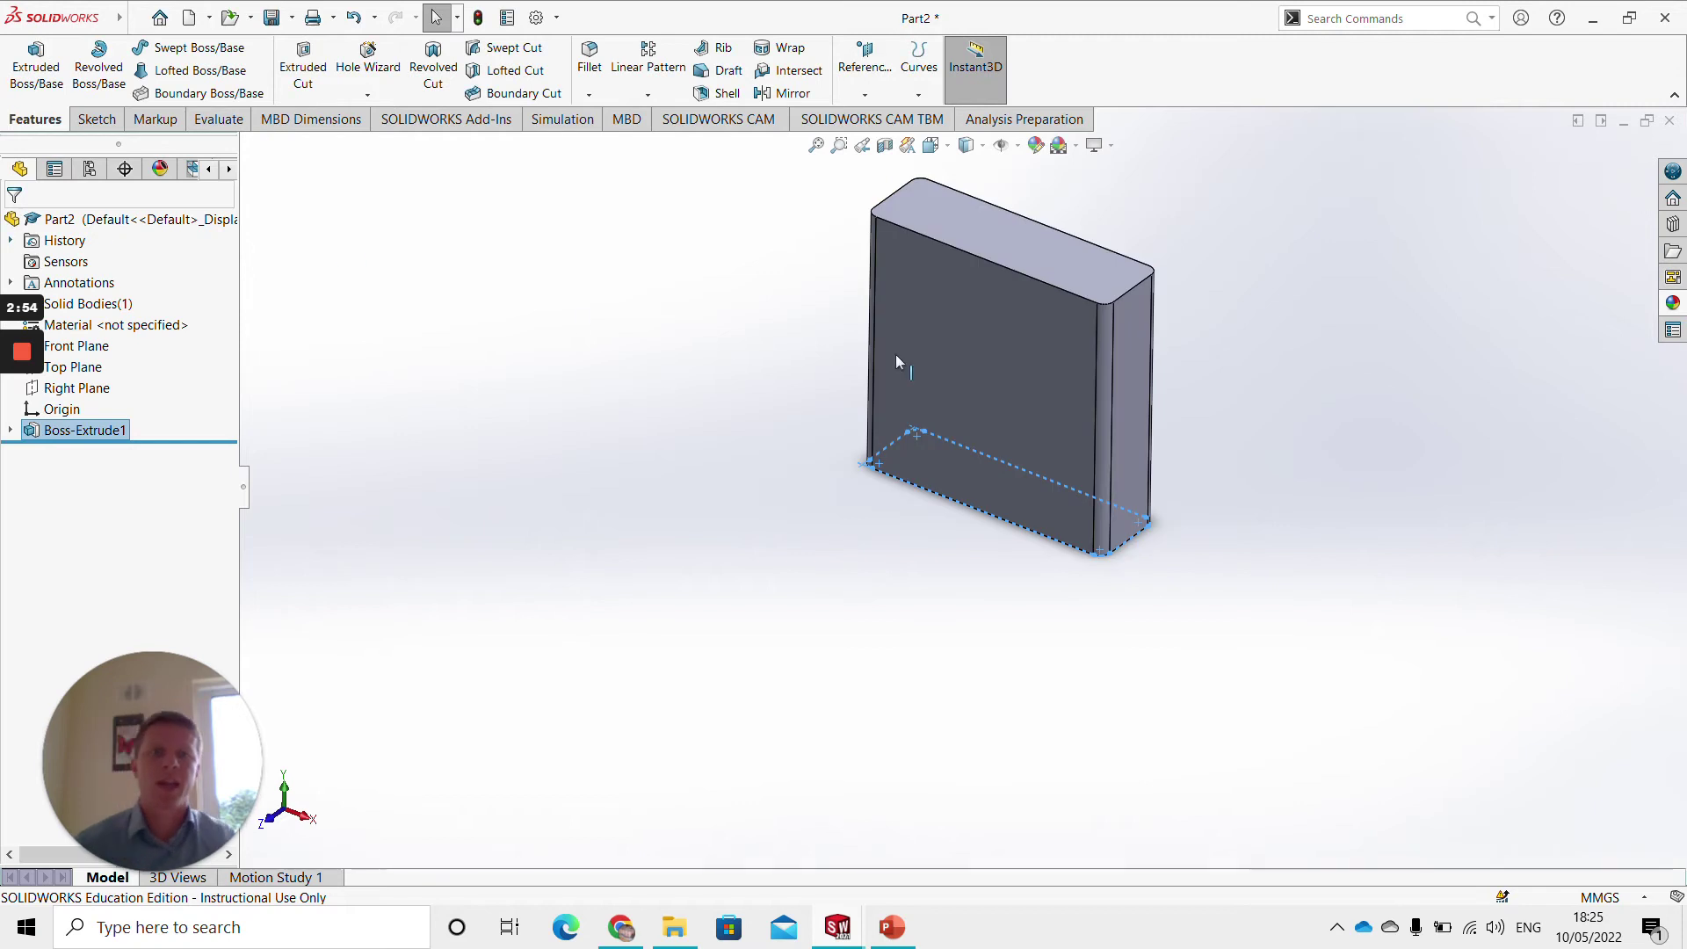
Start a sketch on the block's top face and draw a circle about 8 mm in diameter near its left end, level with the left edge's midpoint
{"action": "right_click", "coordinate": [962, 230]}
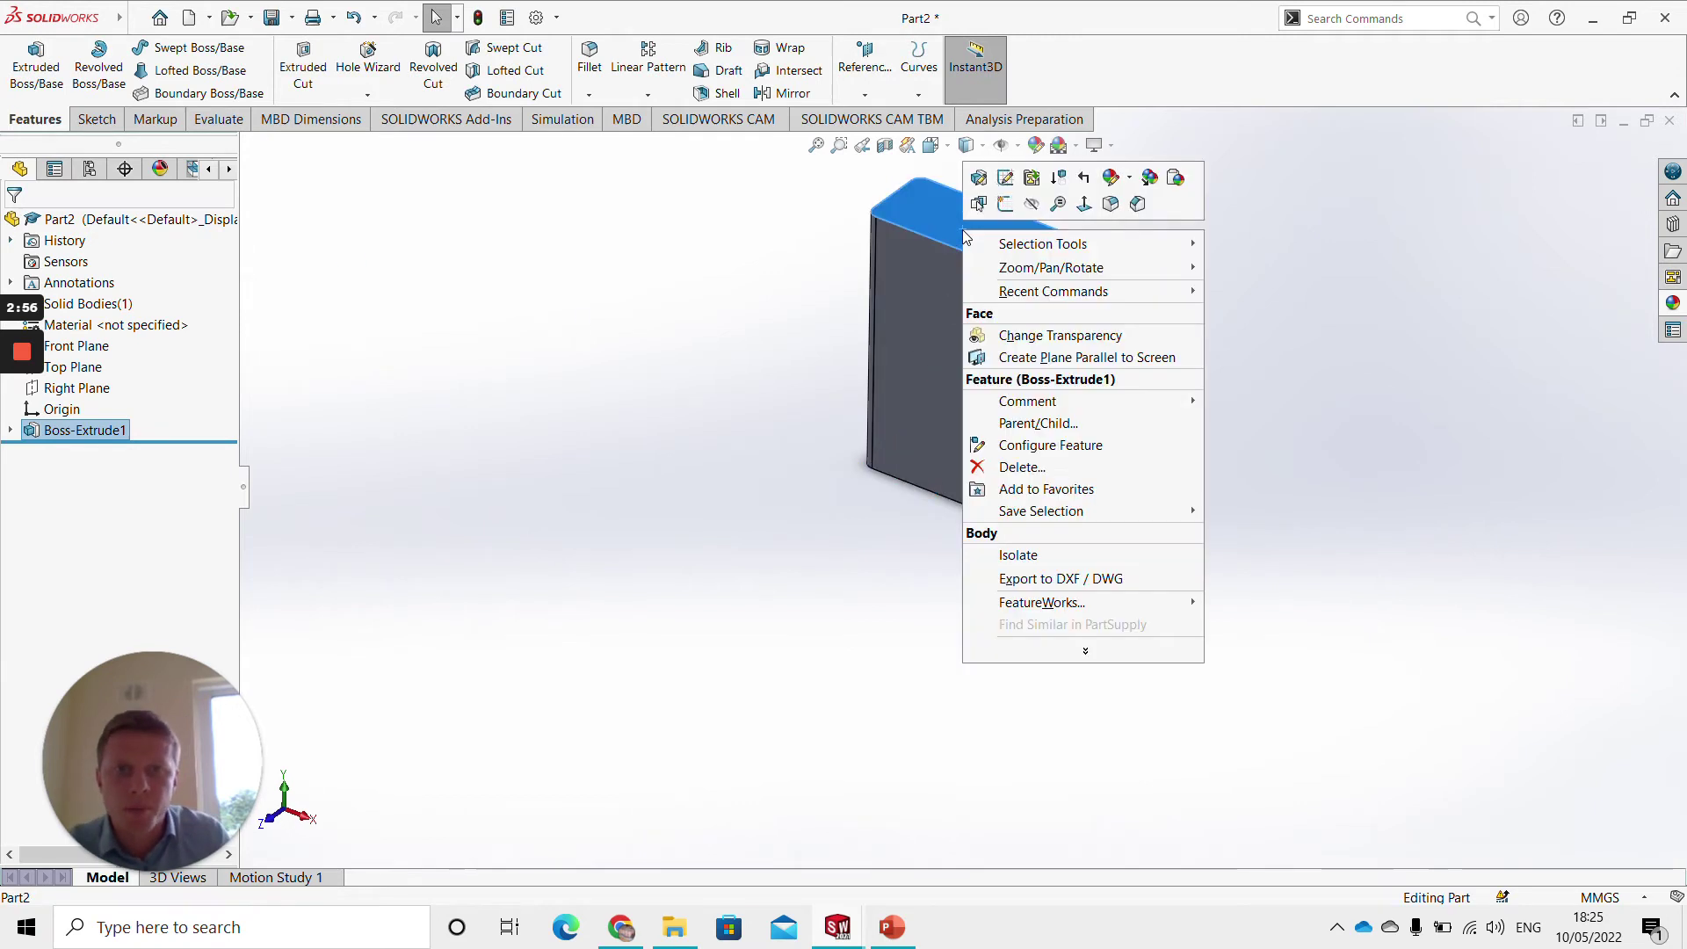
{"action": "left_click", "coordinate": [1005, 204]}
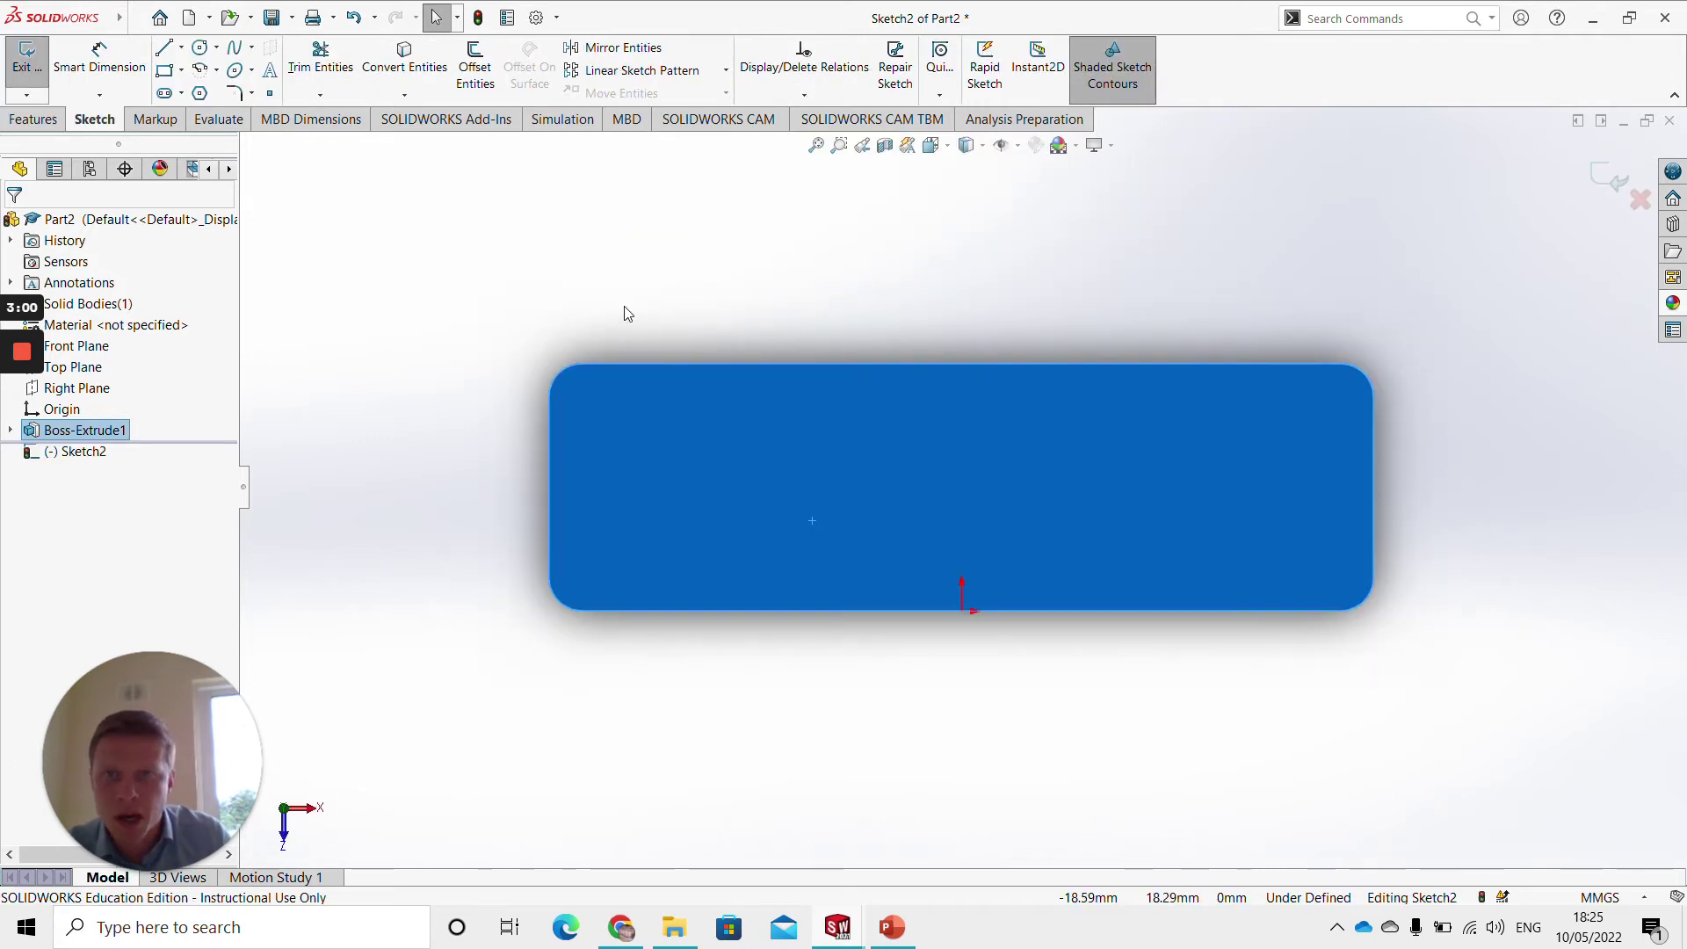
{"action": "left_click", "coordinate": [200, 47]}
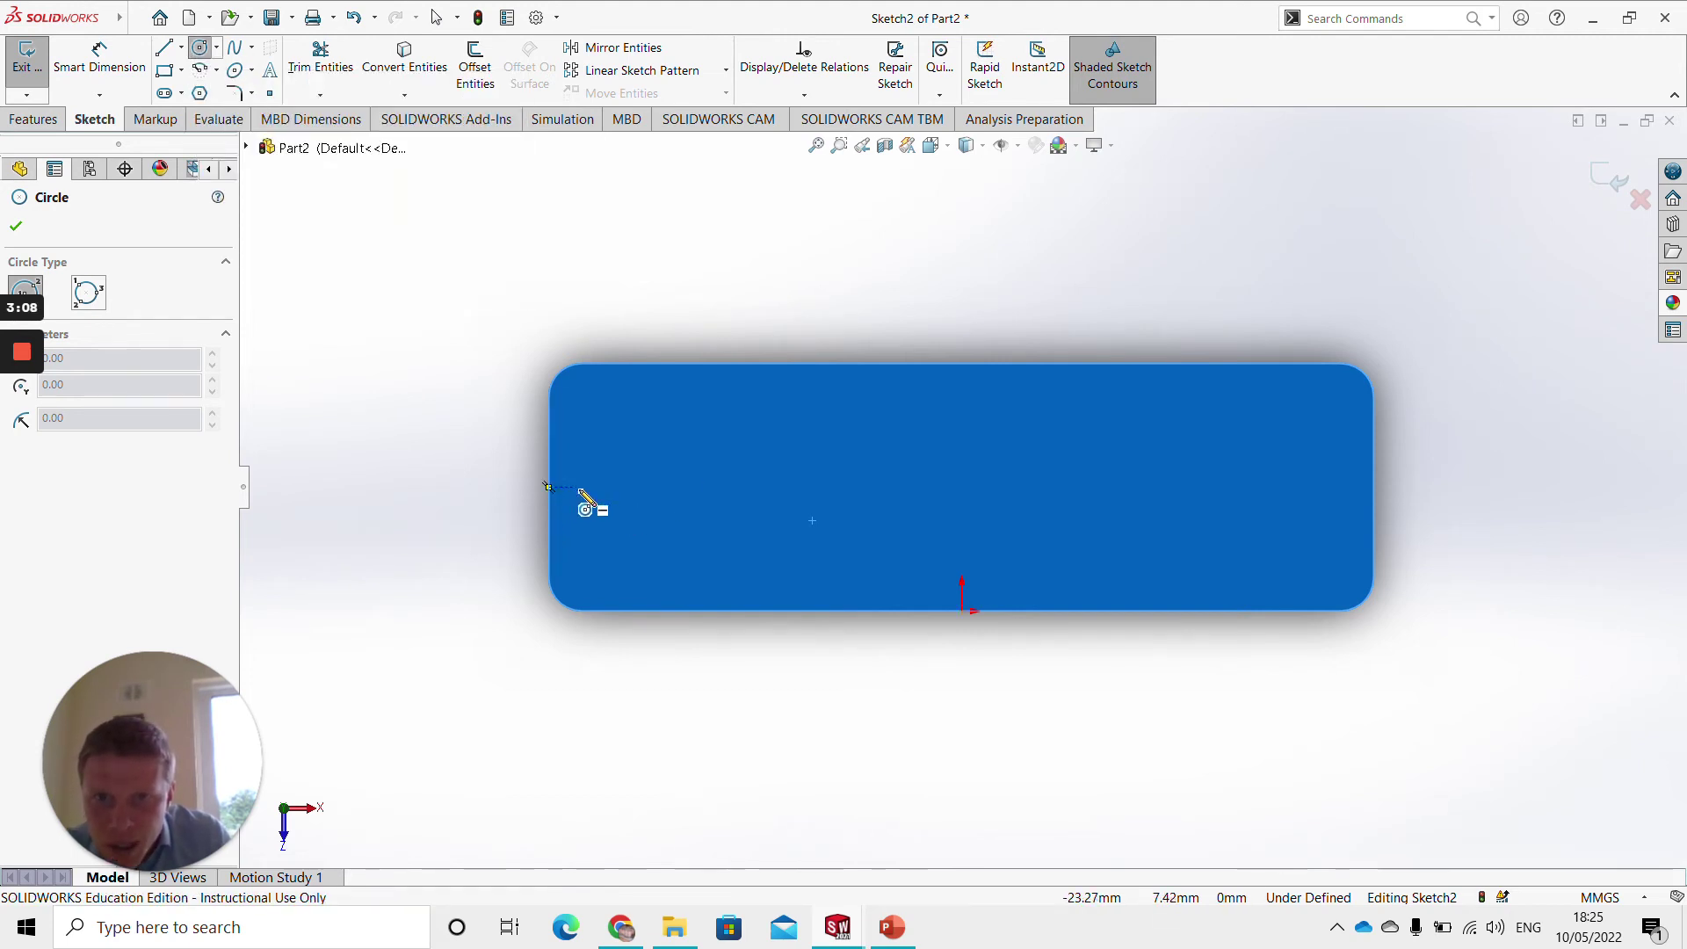
{"action": "left_click", "coordinate": [684, 486]}
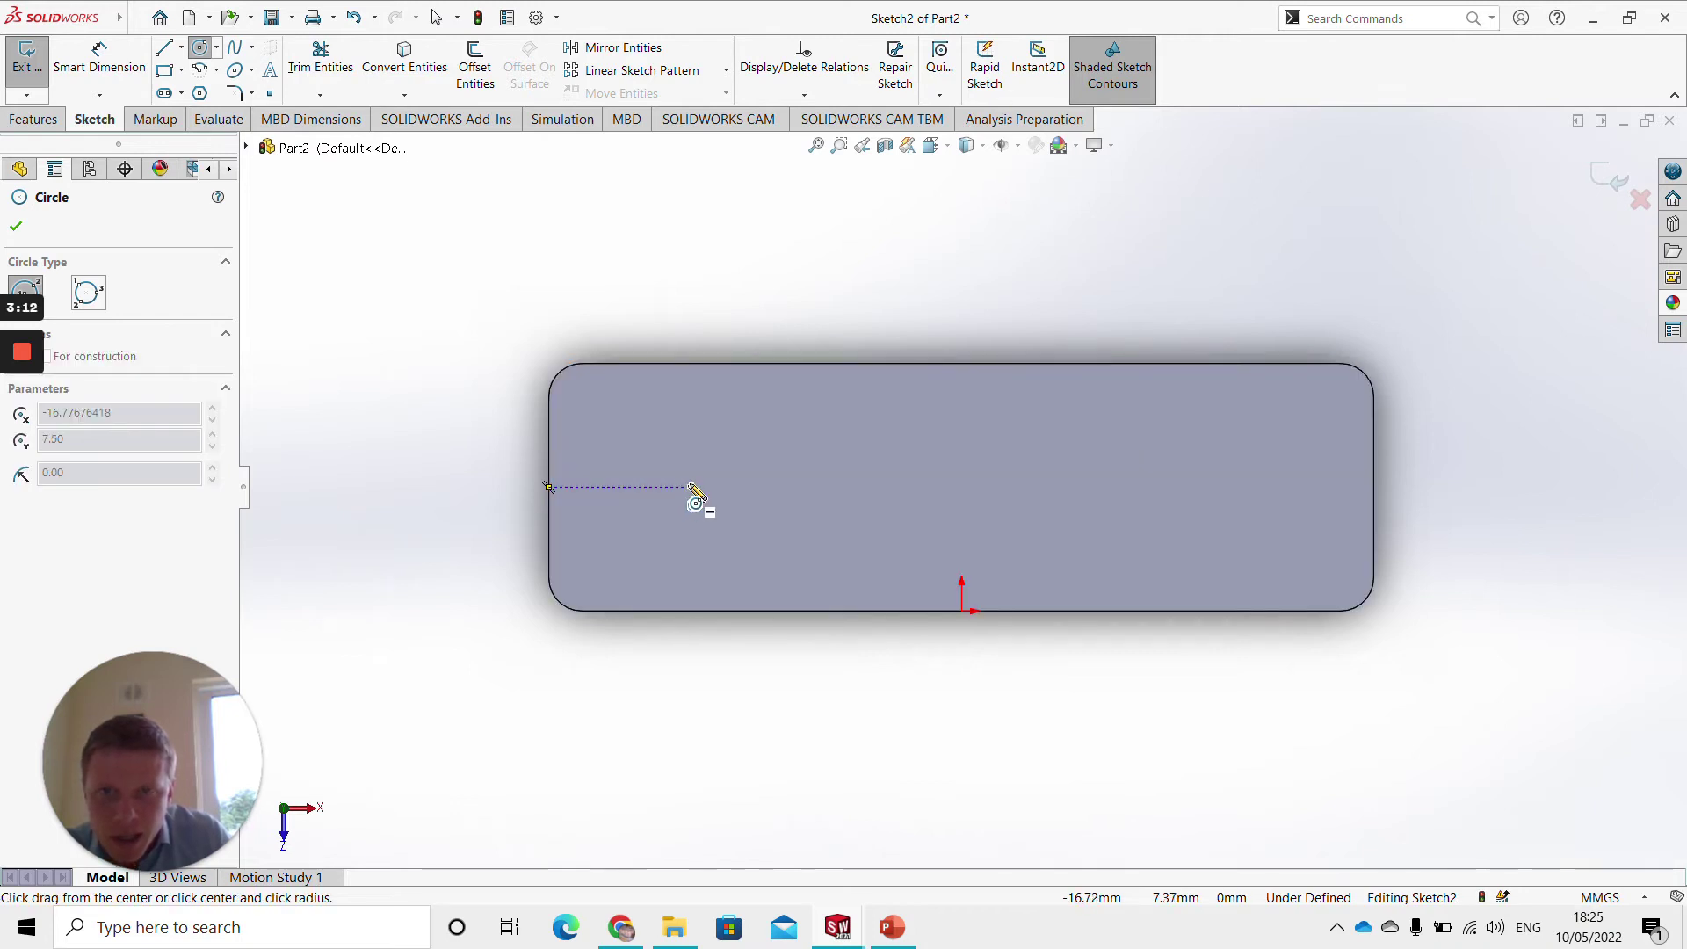
{"action": "left_click", "coordinate": [730, 452]}
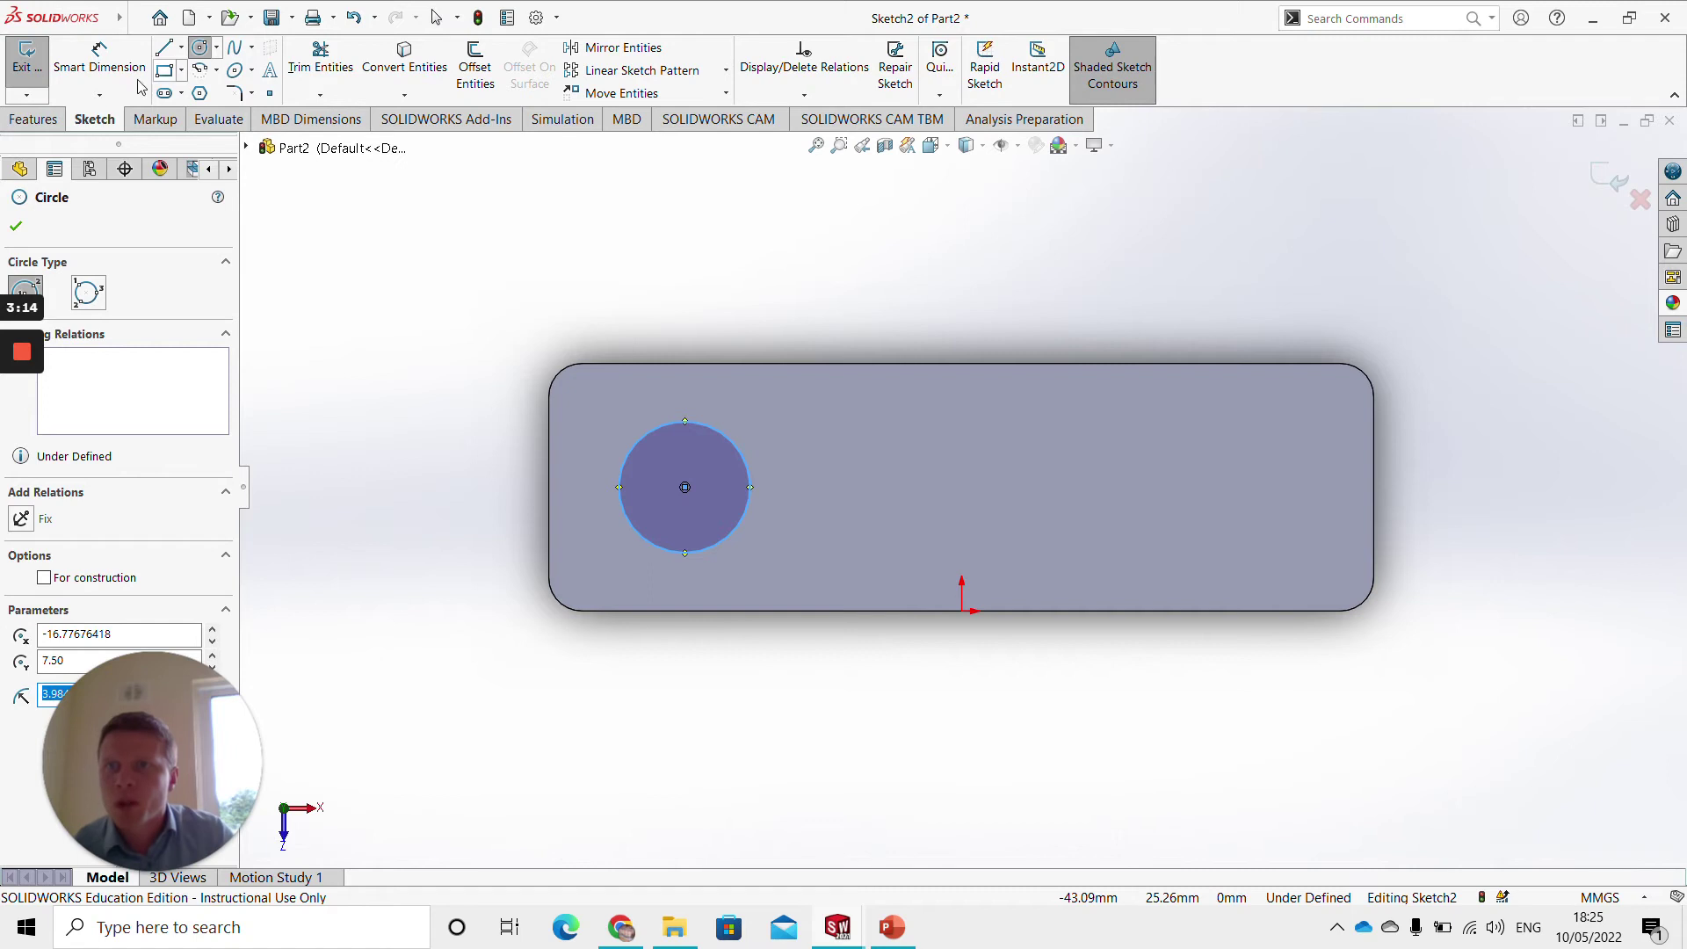
Dimension the circle's centre 10 mm from the left edge of the block's top face
{"action": "left_click", "coordinate": [101, 54]}
{"action": "left_click", "coordinate": [685, 487]}
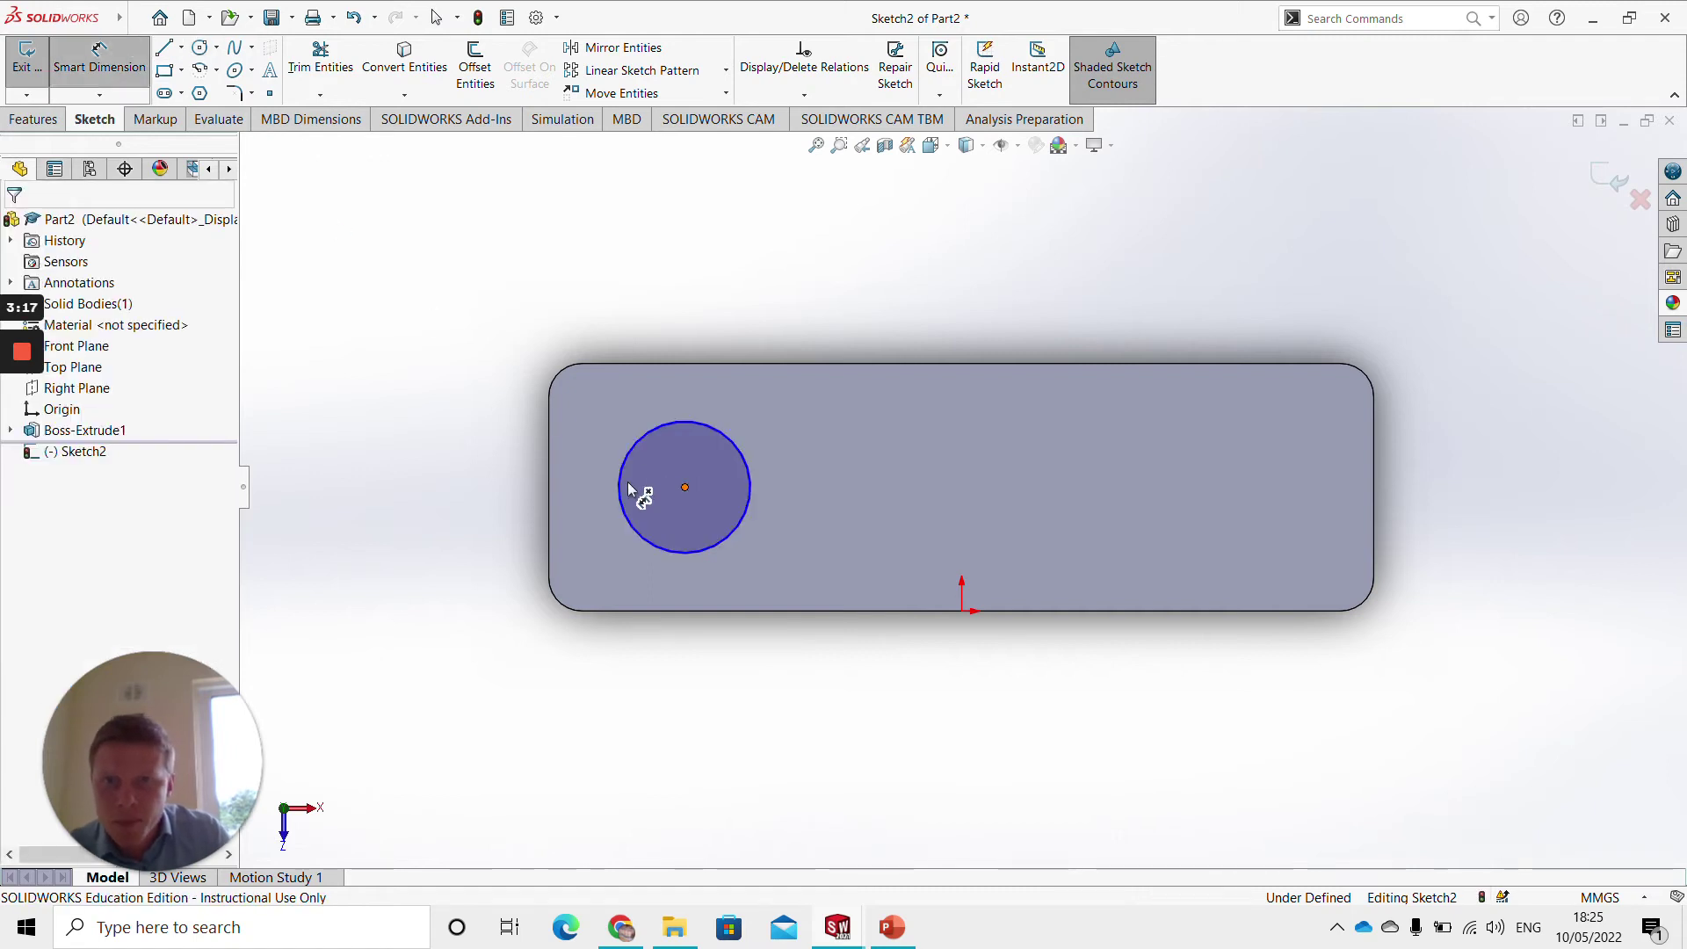
{"action": "left_click", "coordinate": [552, 499]}
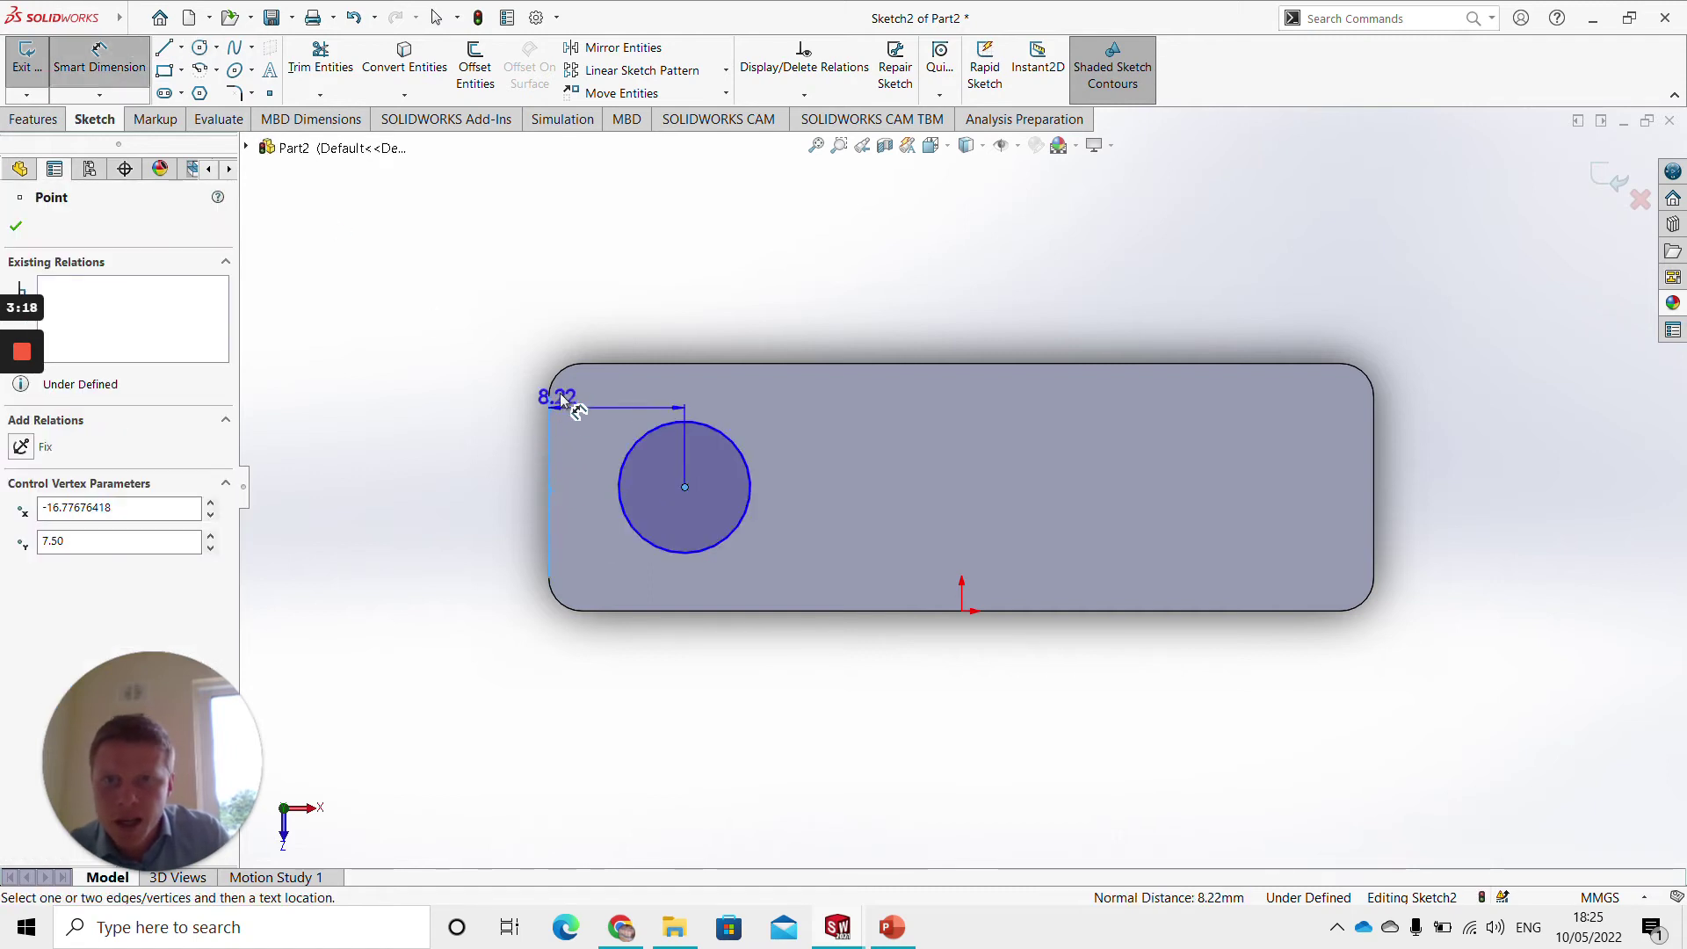
{"action": "left_click", "coordinate": [559, 323]}
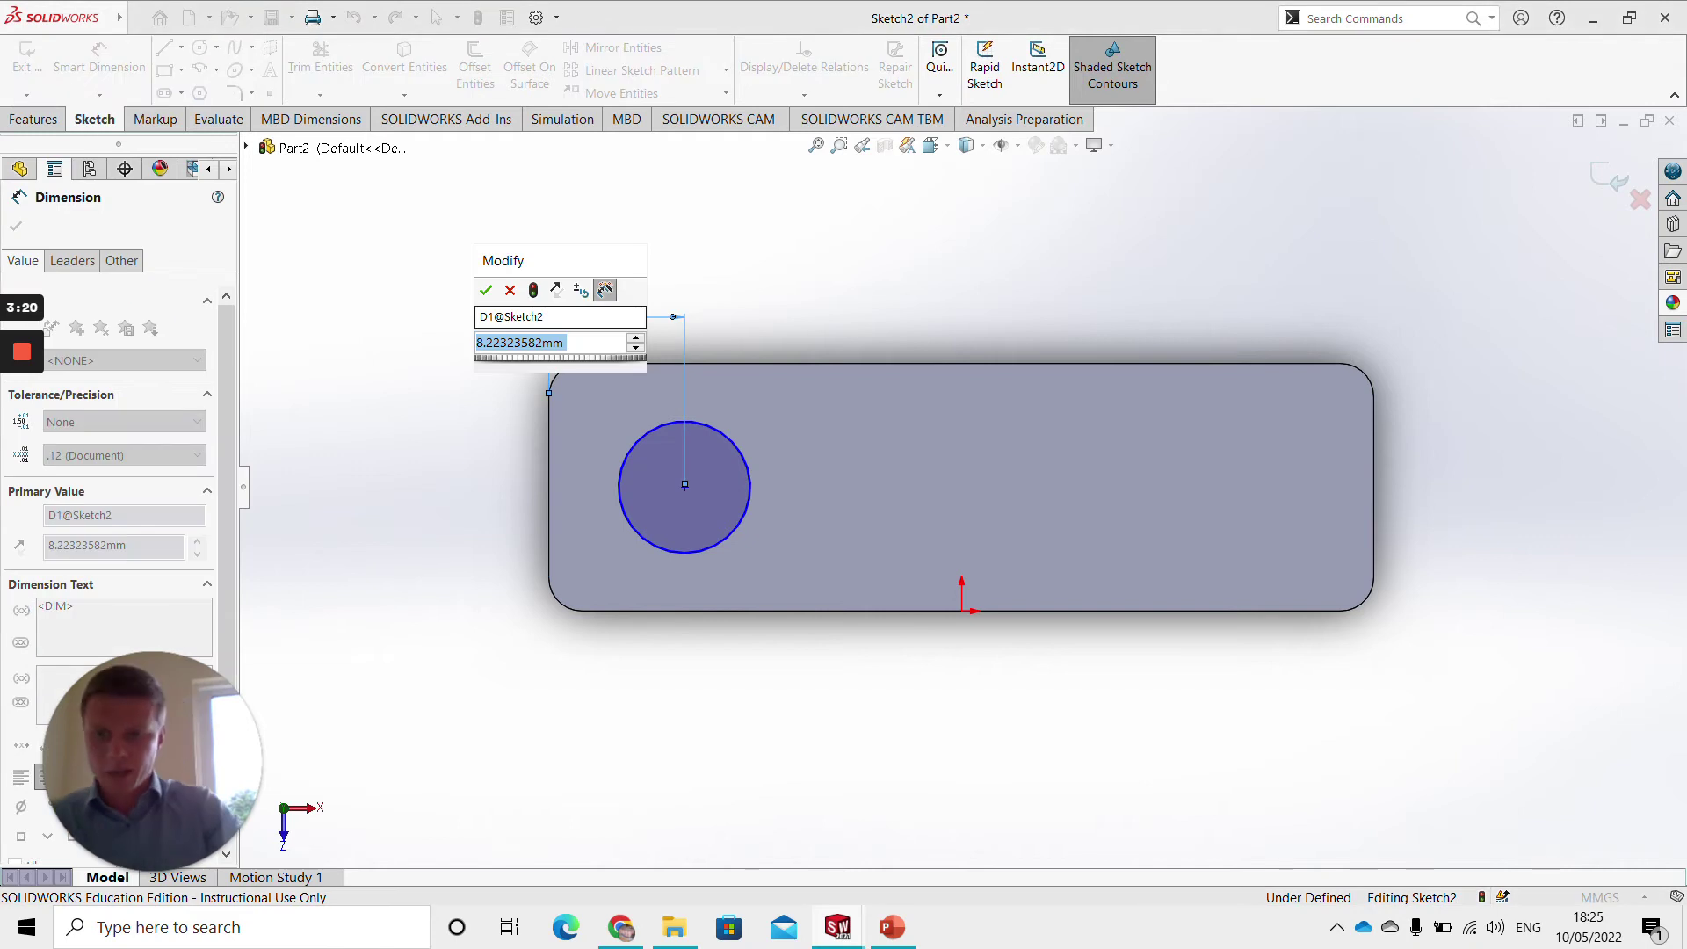
{"action": "type", "text": "10"}
{"action": "key", "text": "Return"}
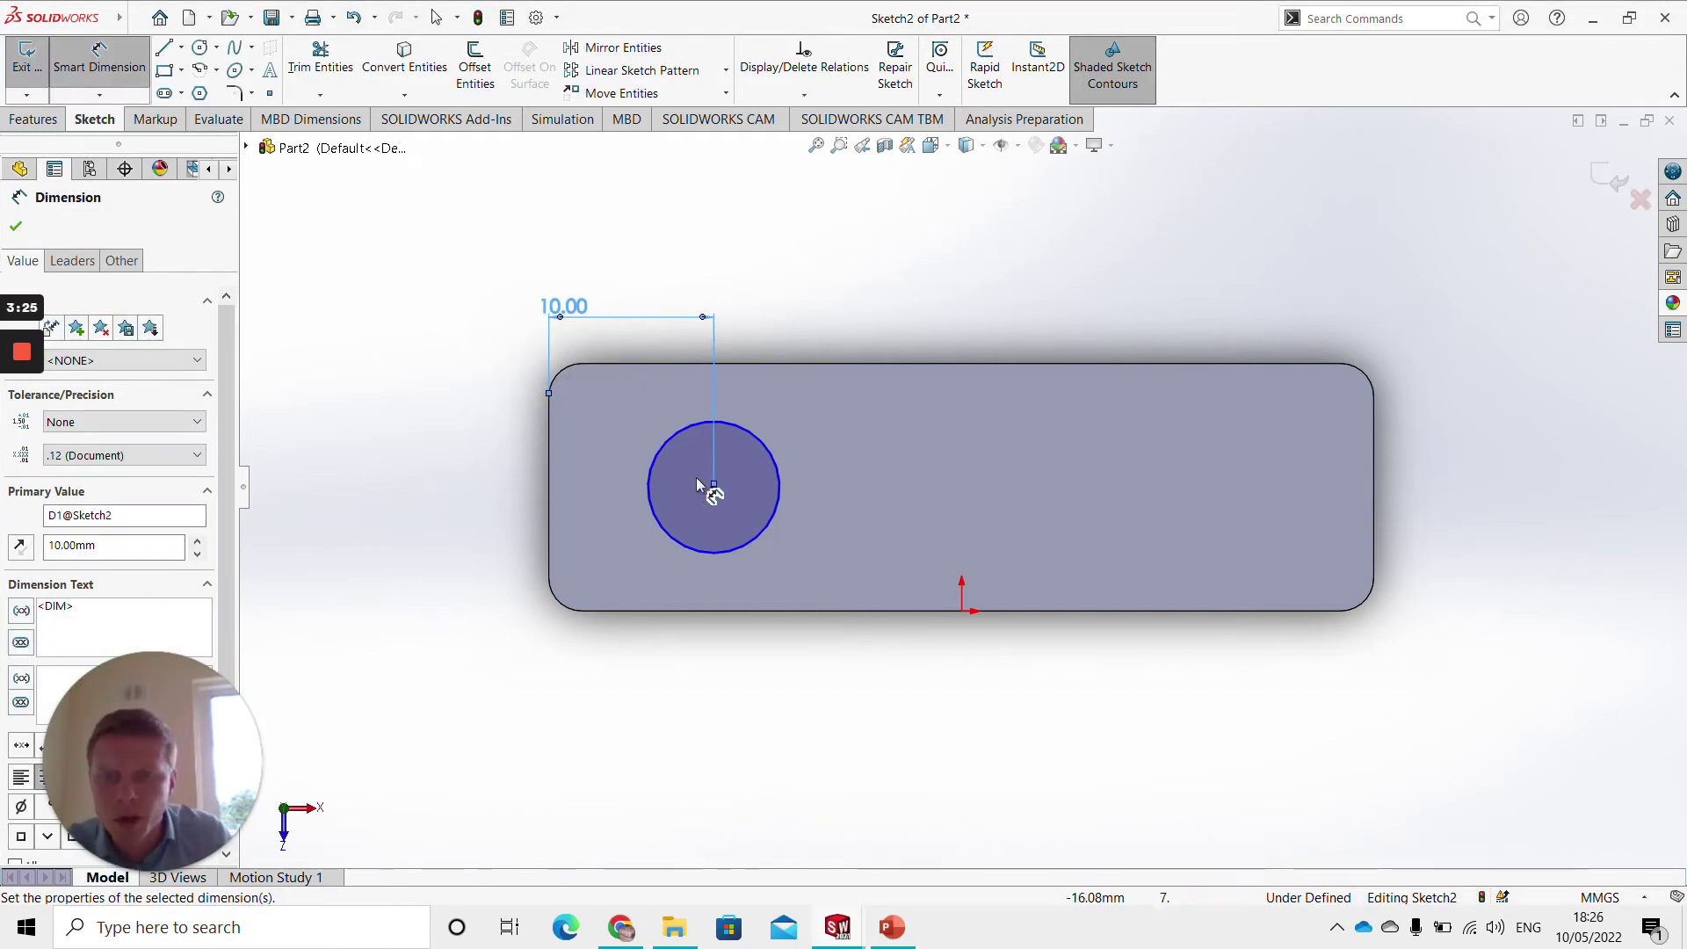
Add a diameter dimension of 20 mm to the circle and leave the dimension tool
{"action": "left_click", "coordinate": [785, 478]}
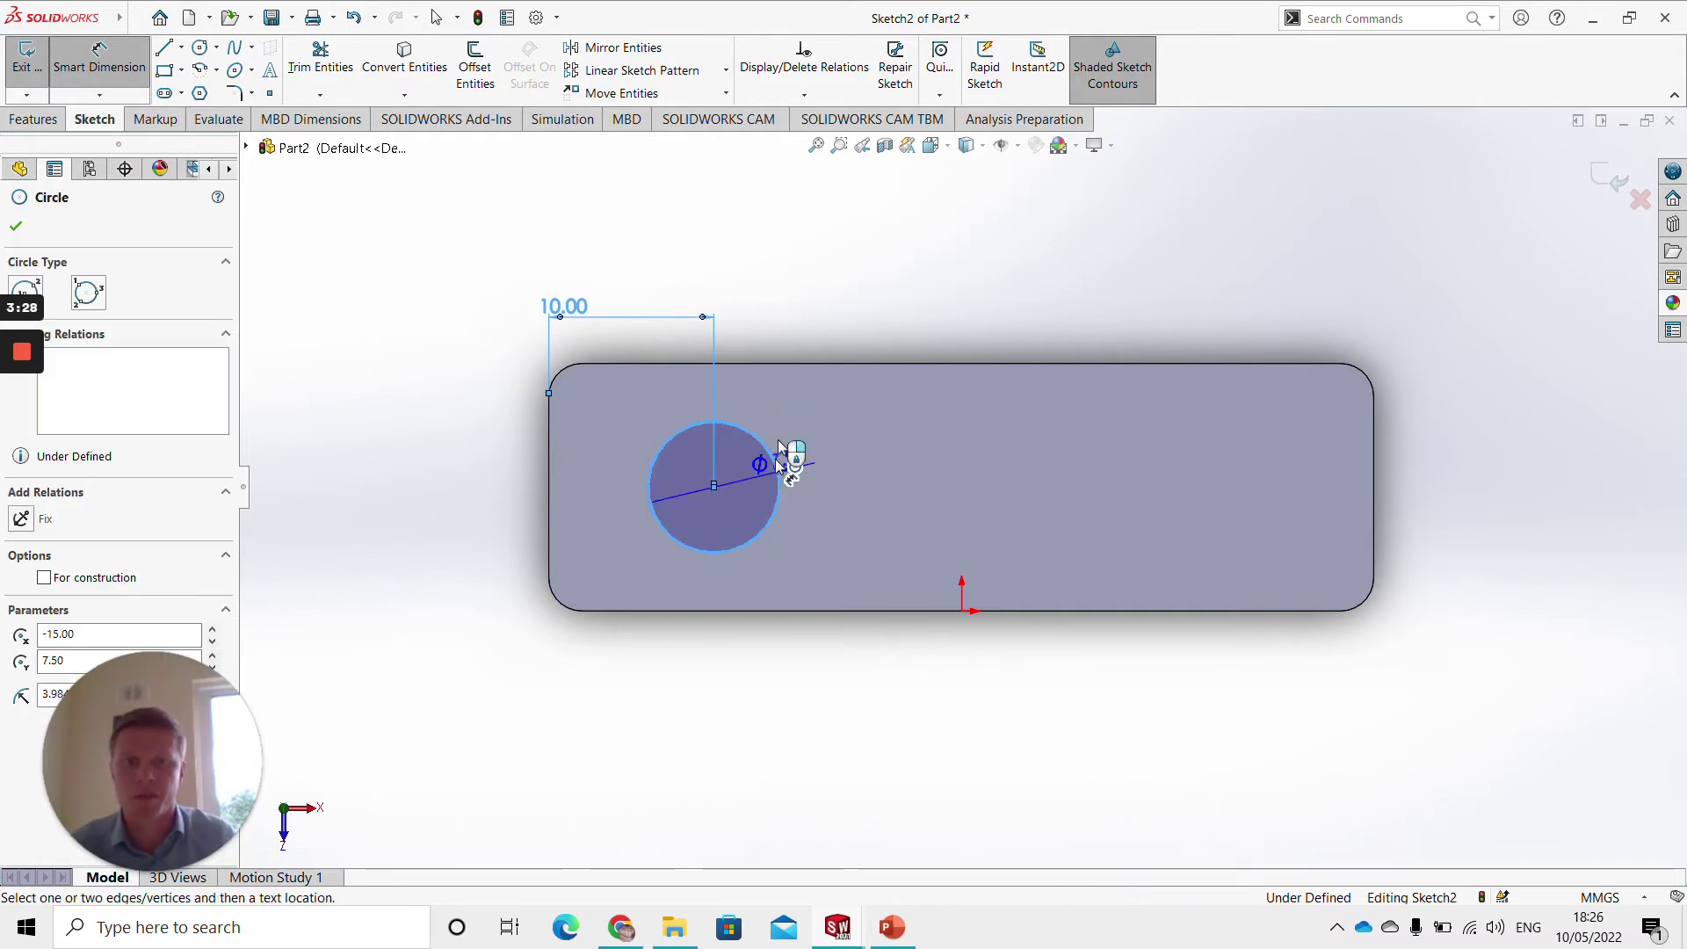
{"action": "left_click", "coordinate": [901, 302]}
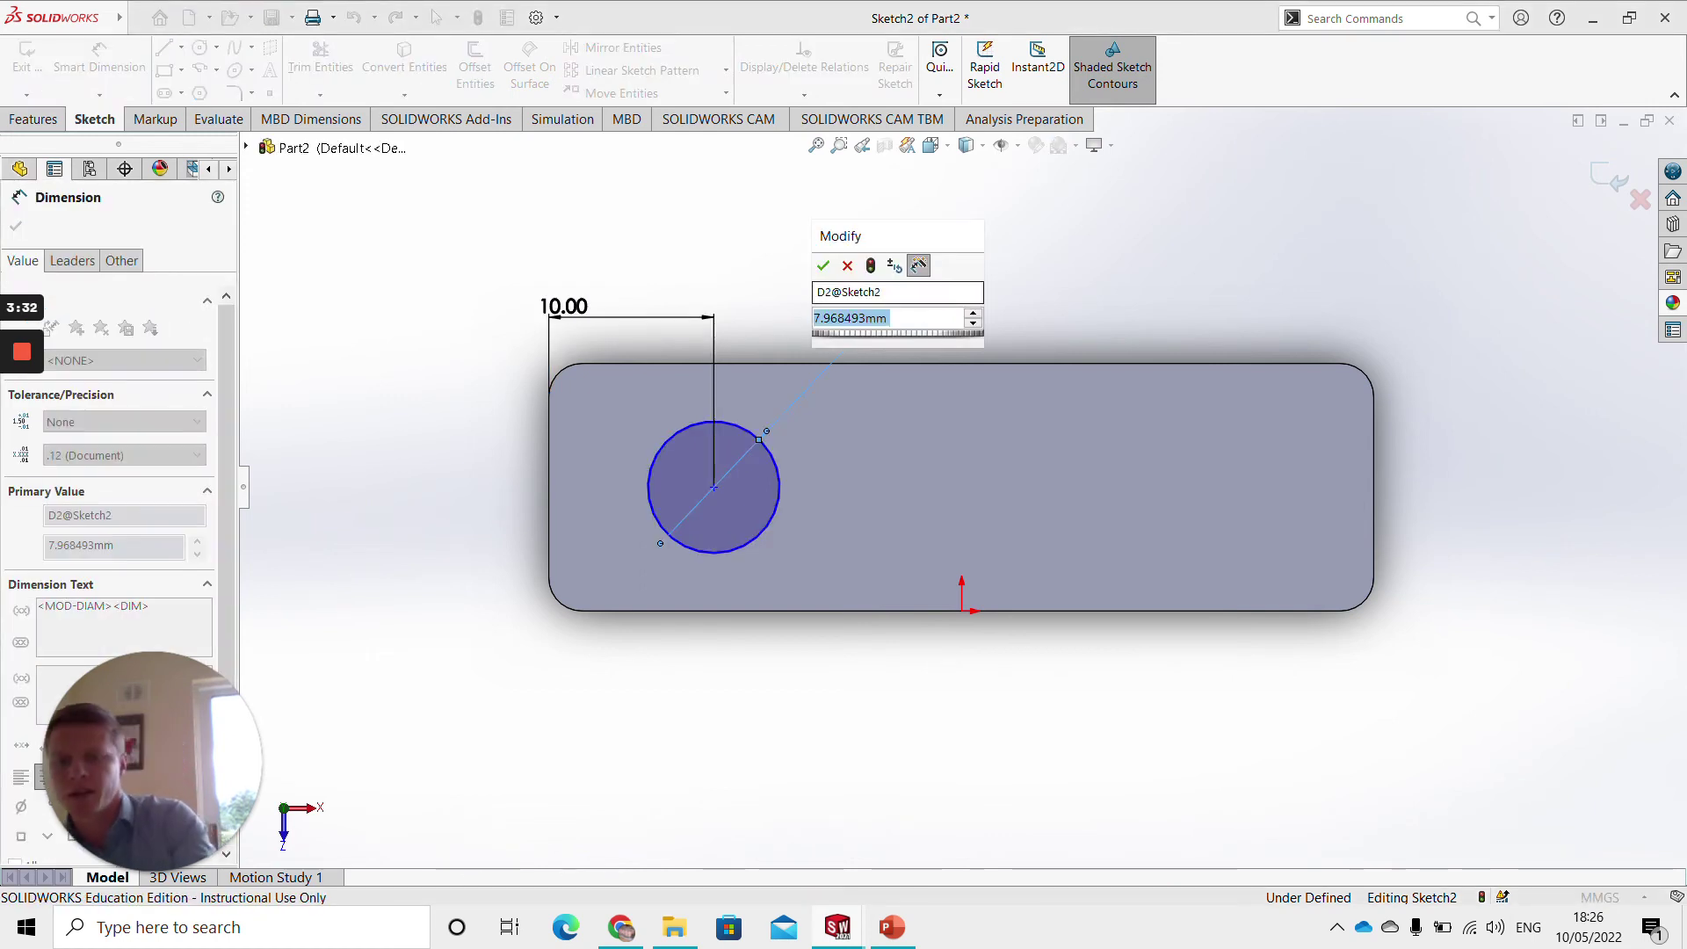
{"action": "type", "text": "5"}
{"action": "key", "text": "BackSpace"}
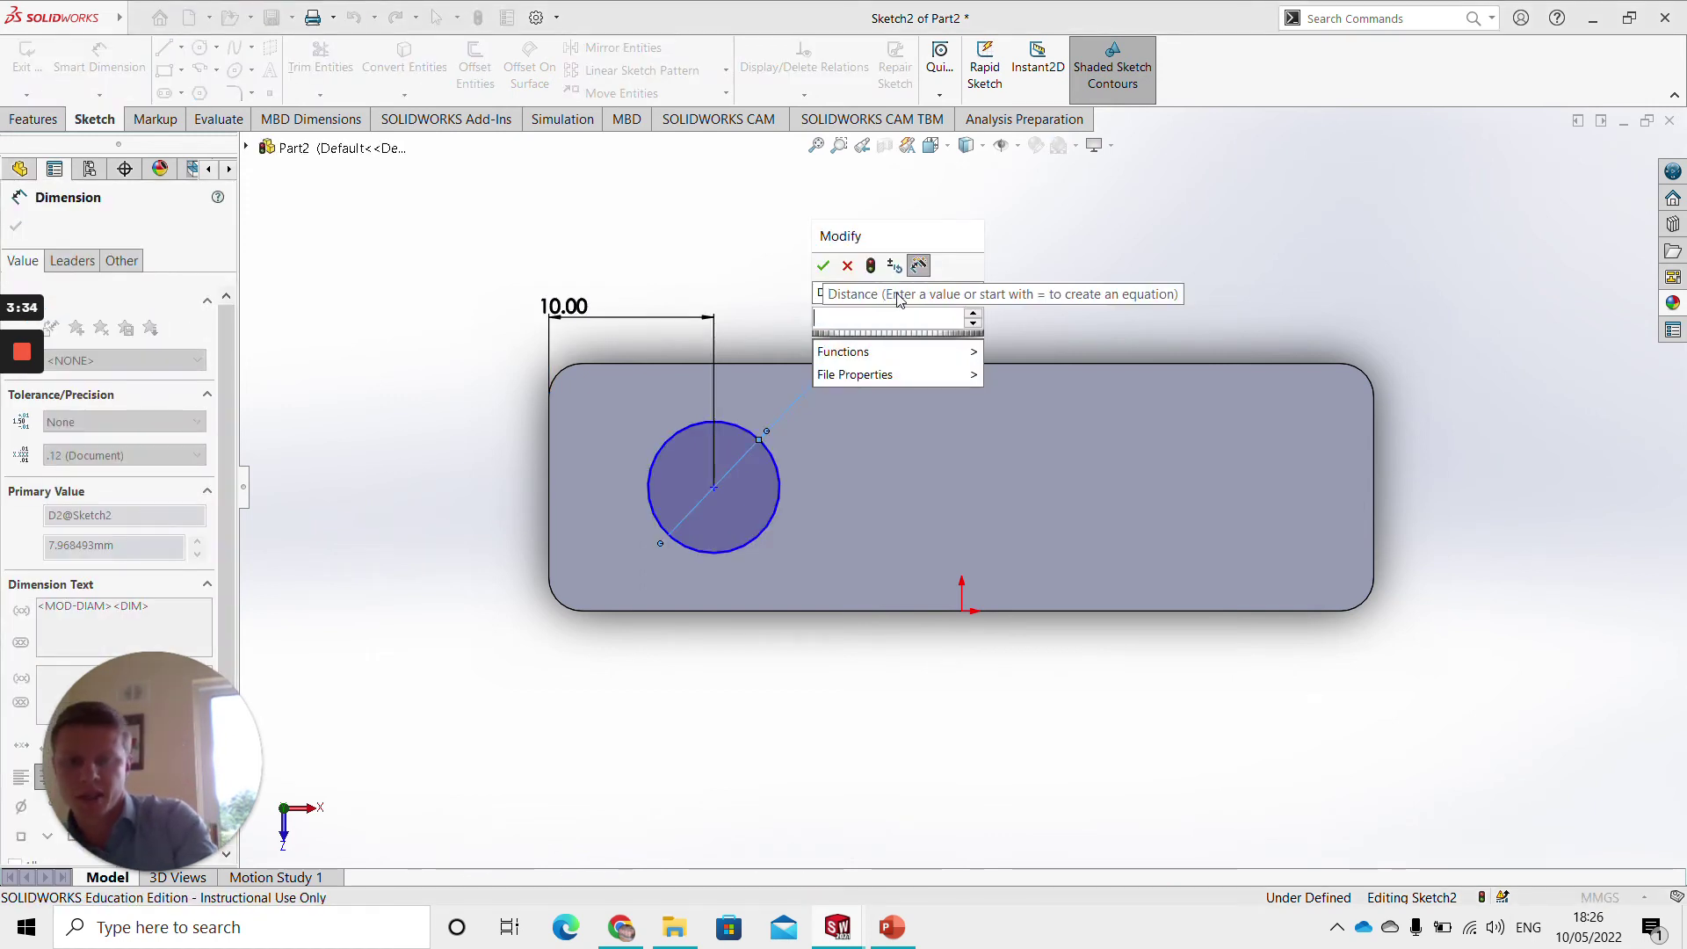
{"action": "type", "text": "20"}
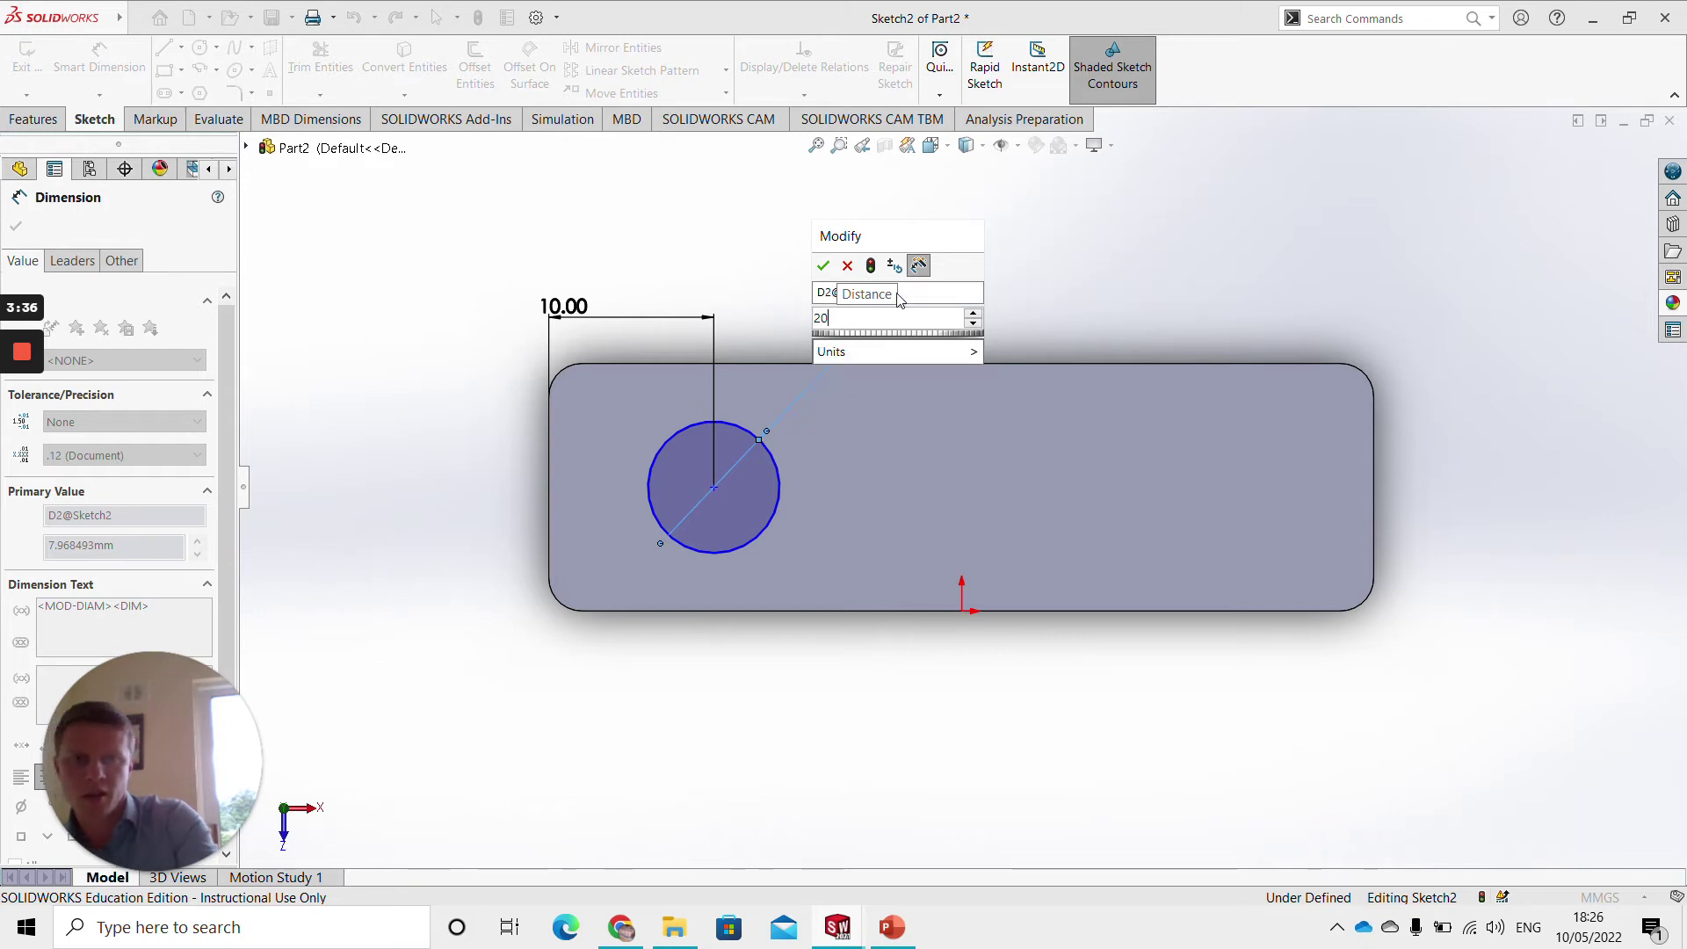
{"action": "key", "text": "Return"}
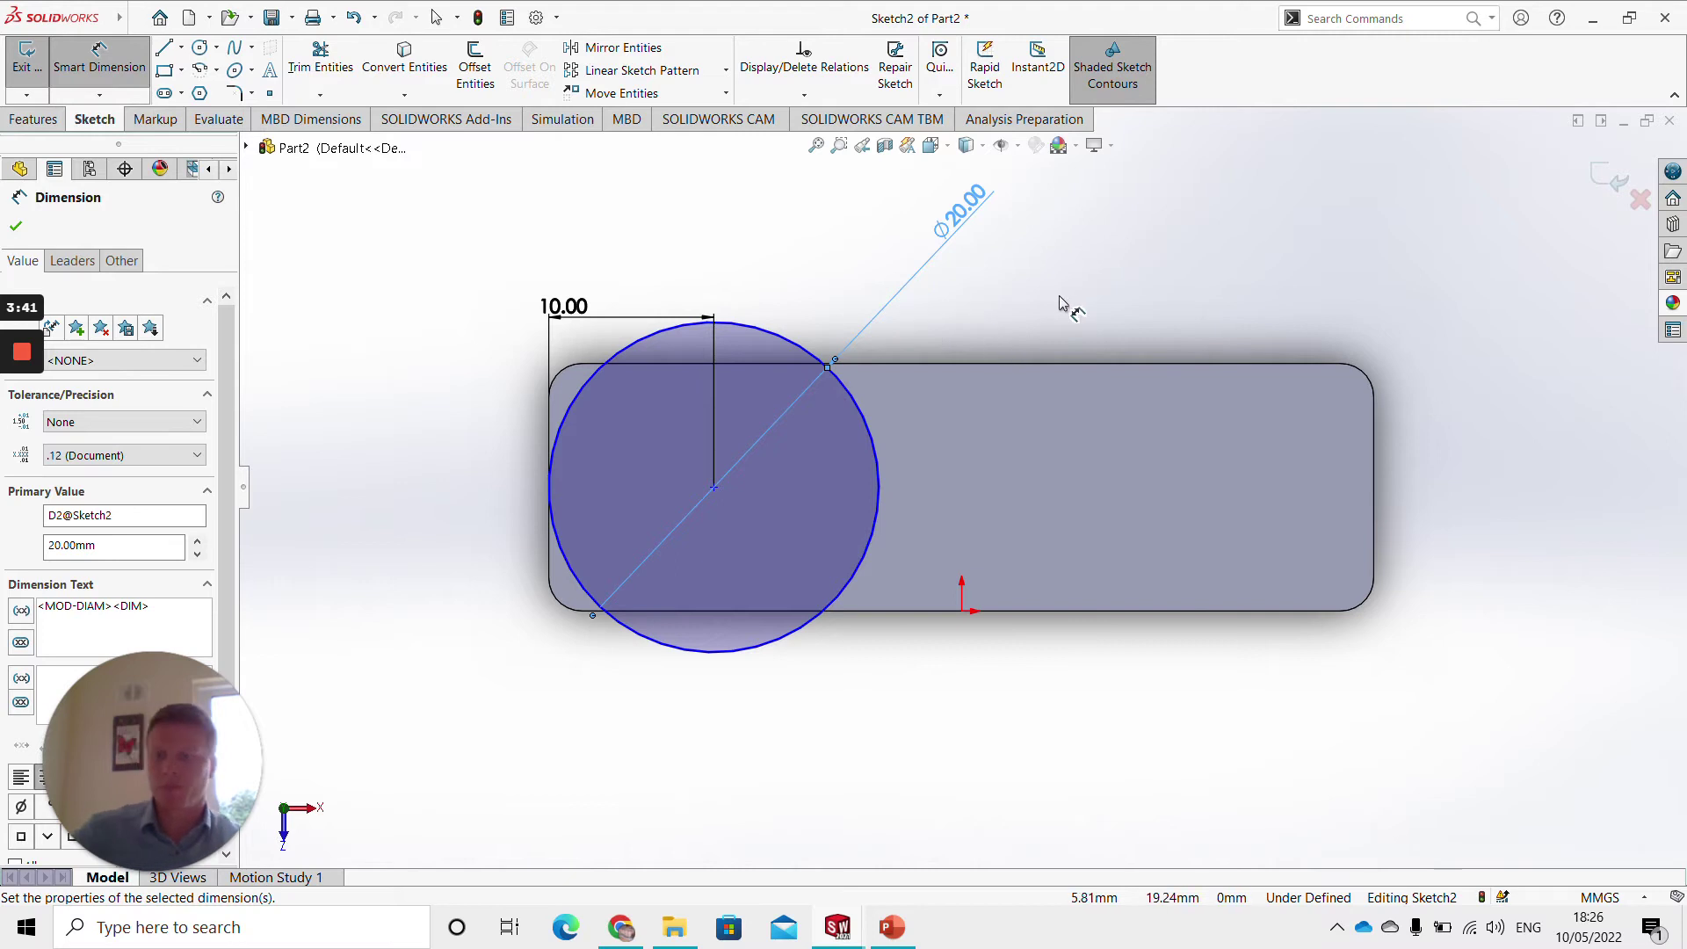
{"action": "key", "text": "Escape"}
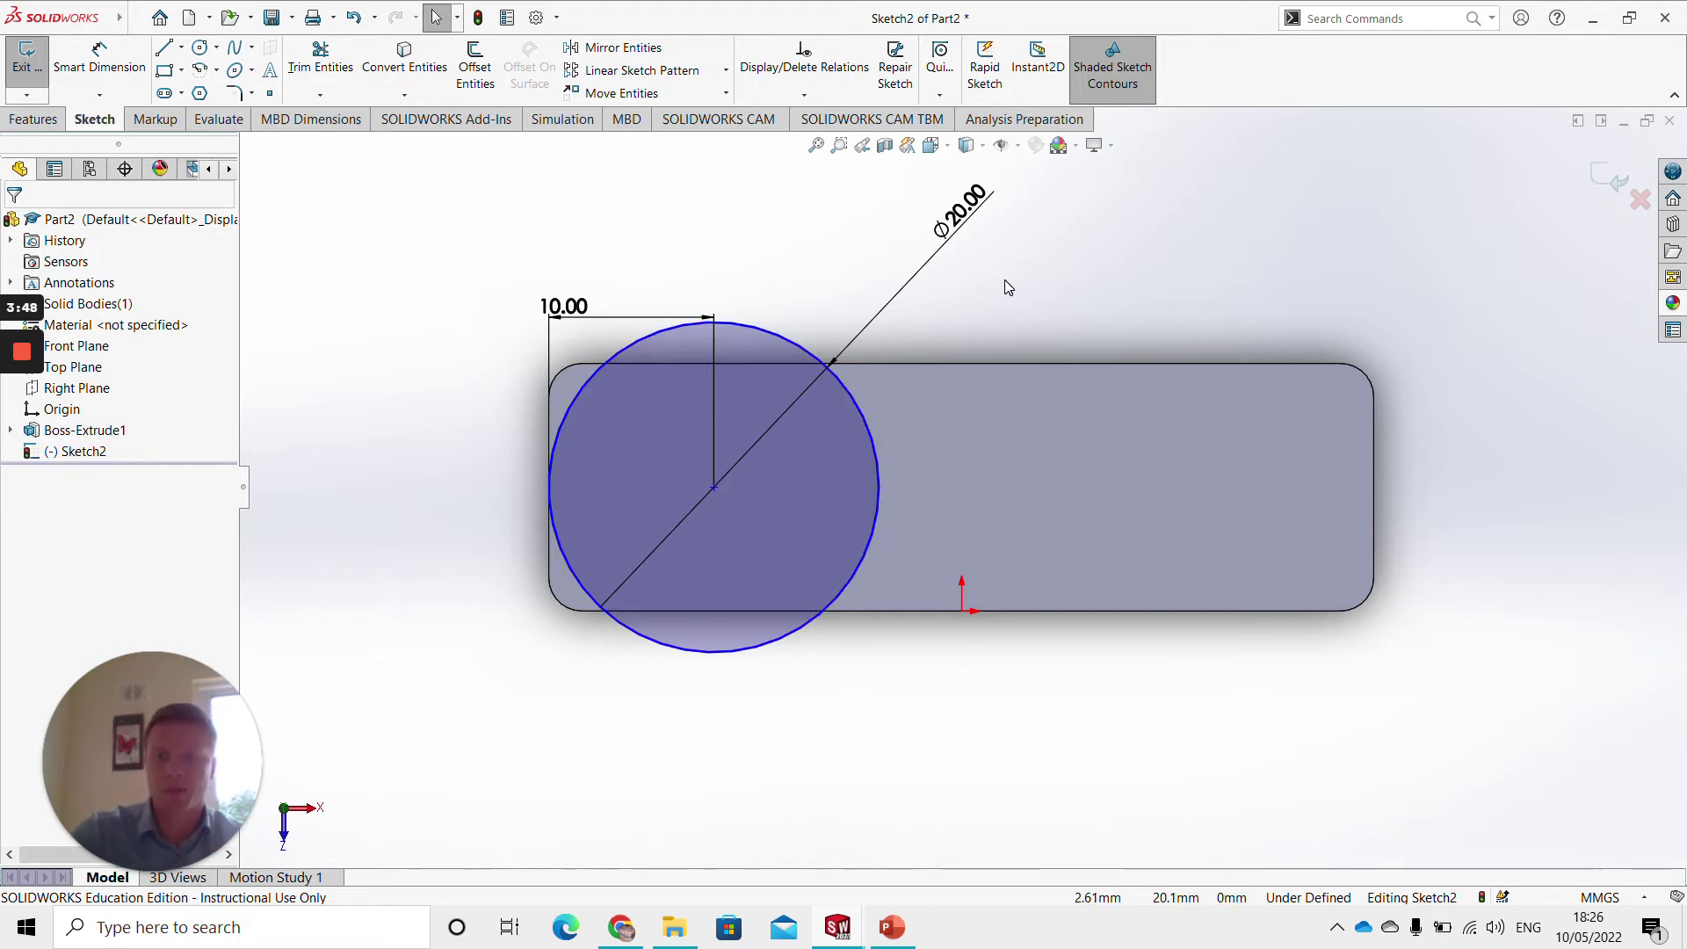
Change the circle's diameter dimension to 10 mm
{"action": "left_click", "coordinate": [967, 225]}
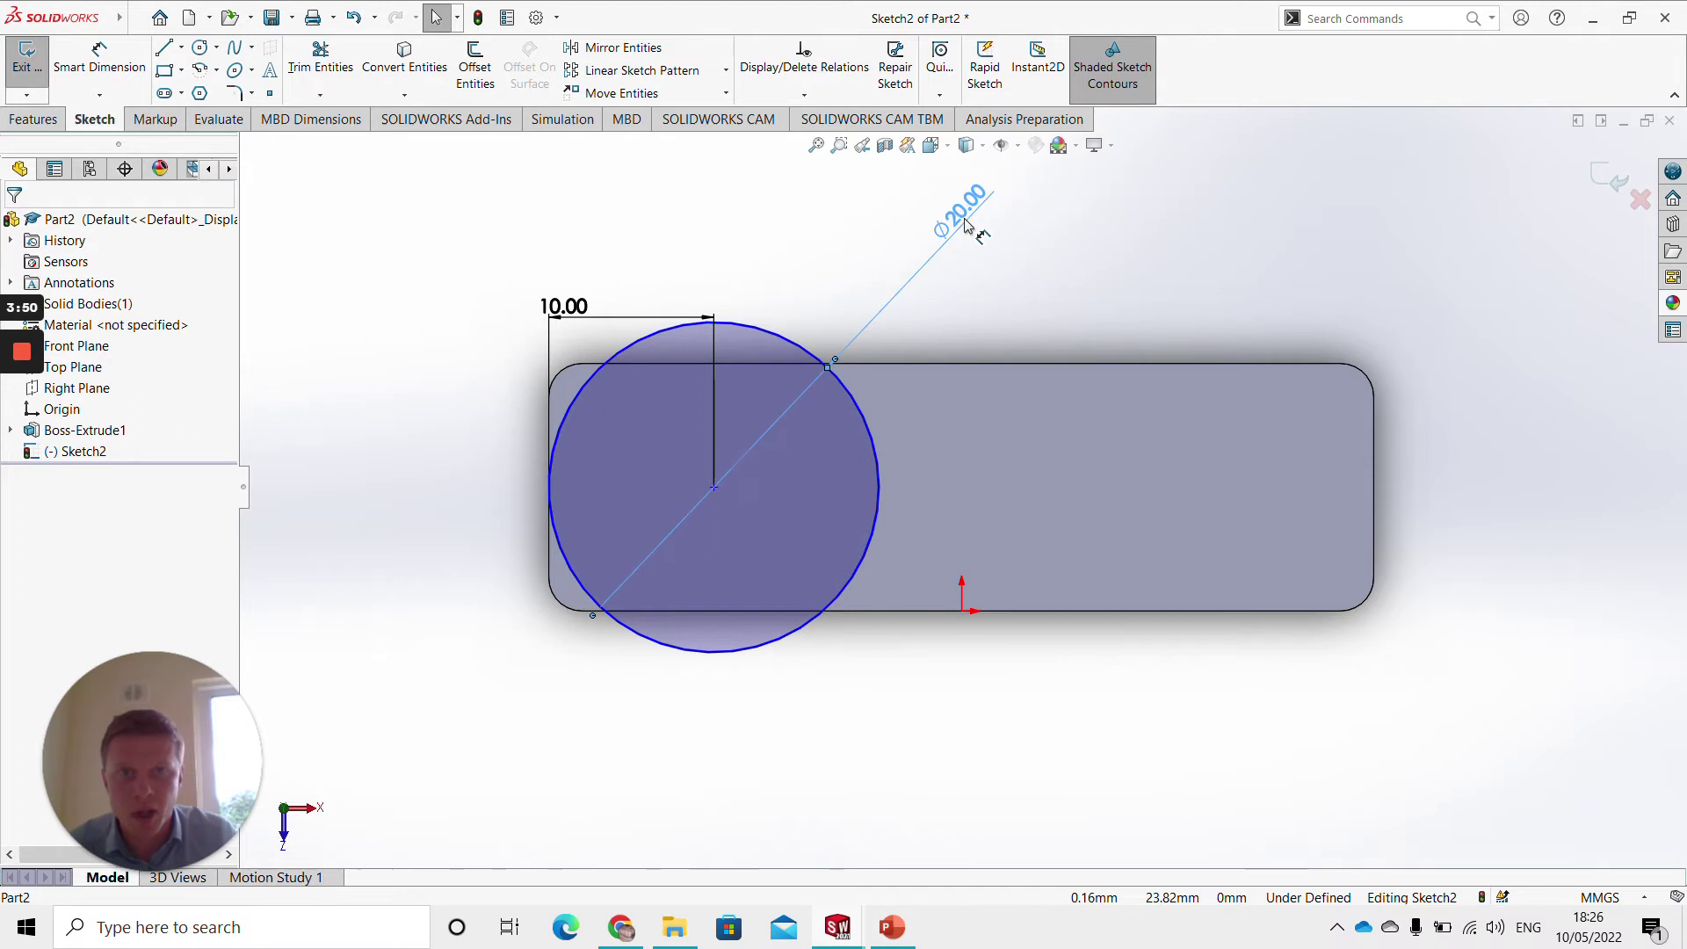
{"action": "double_click", "coordinate": [967, 225]}
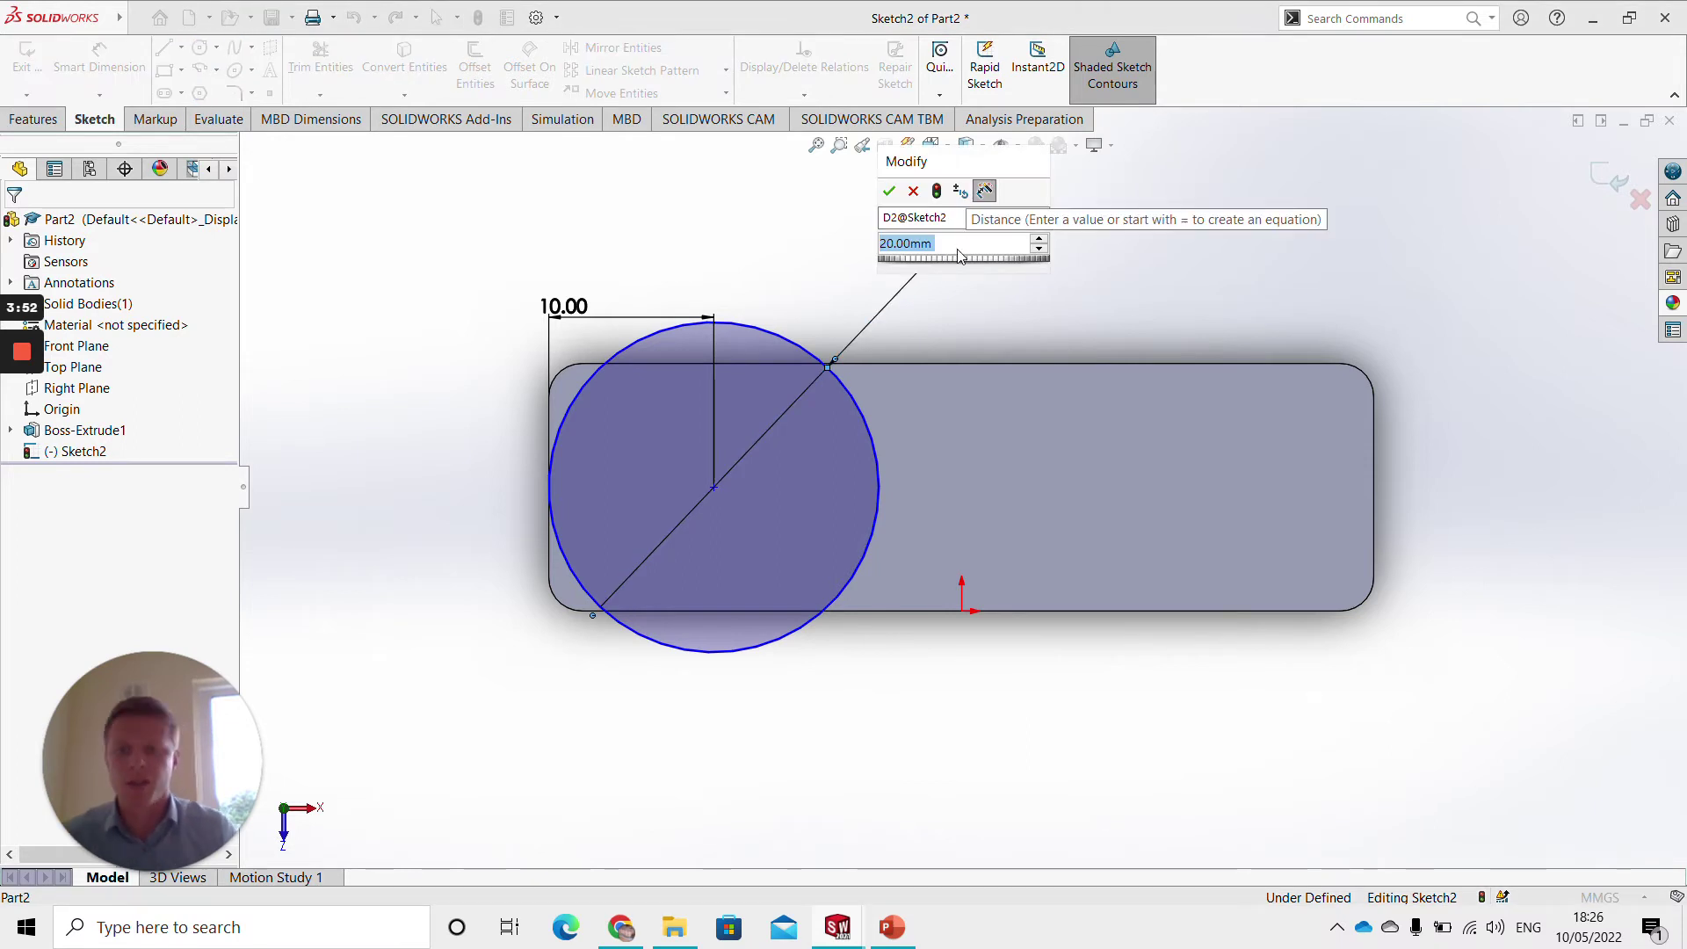
{"action": "type", "text": "20"}
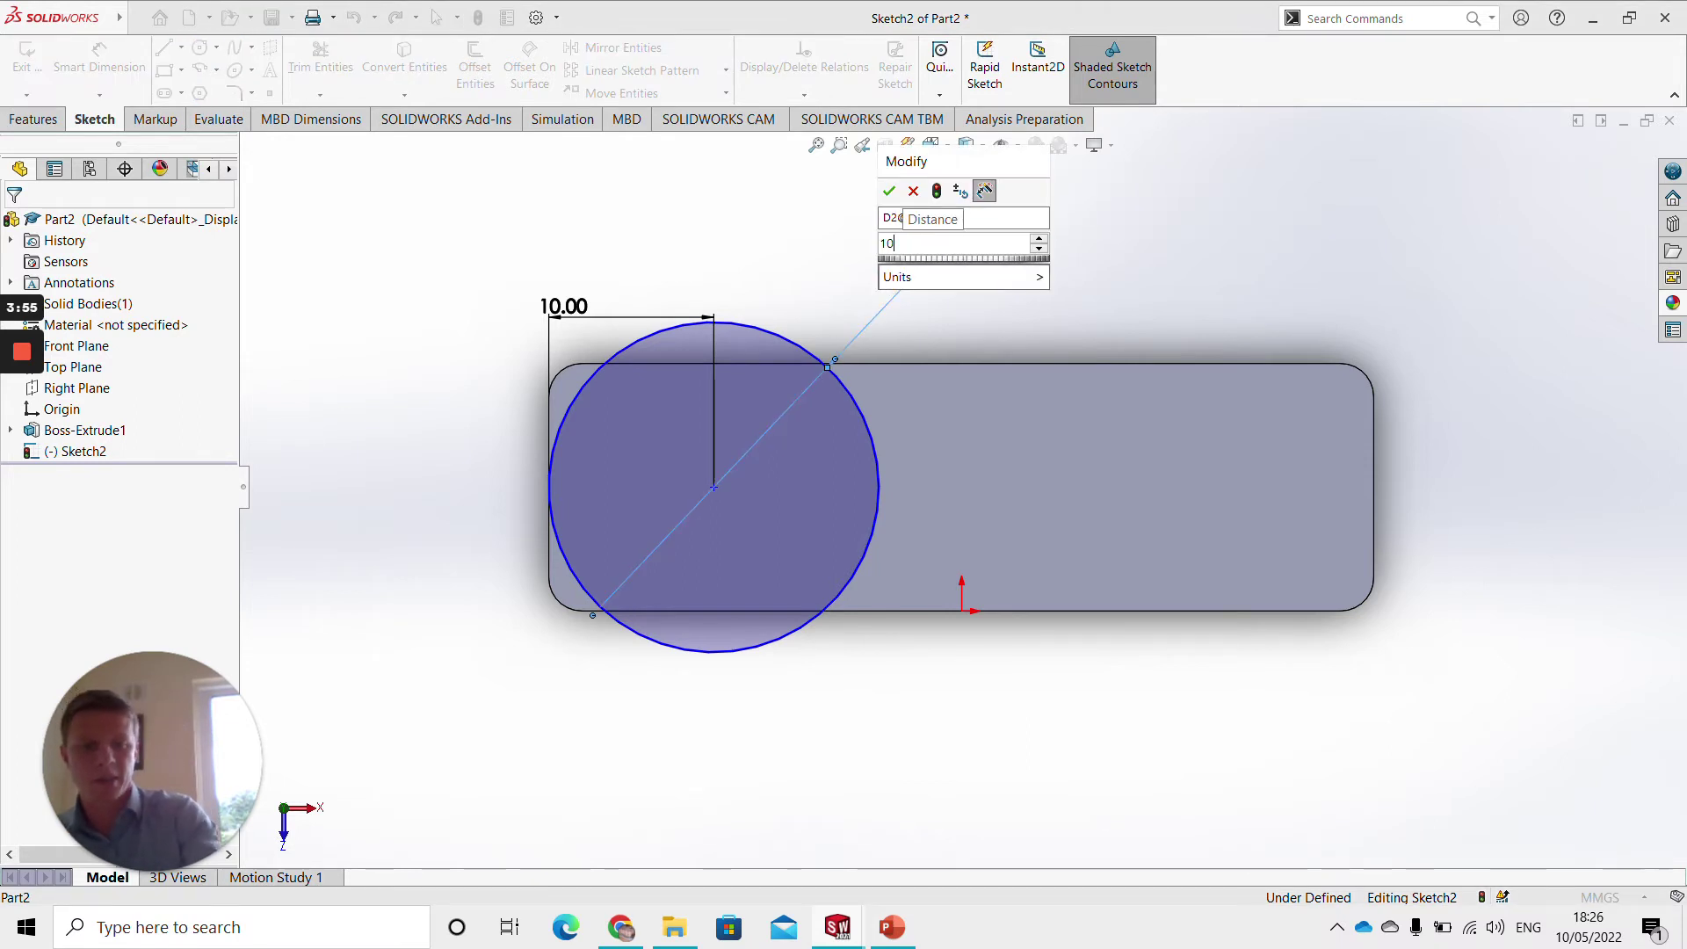
{"action": "key", "text": "Return"}
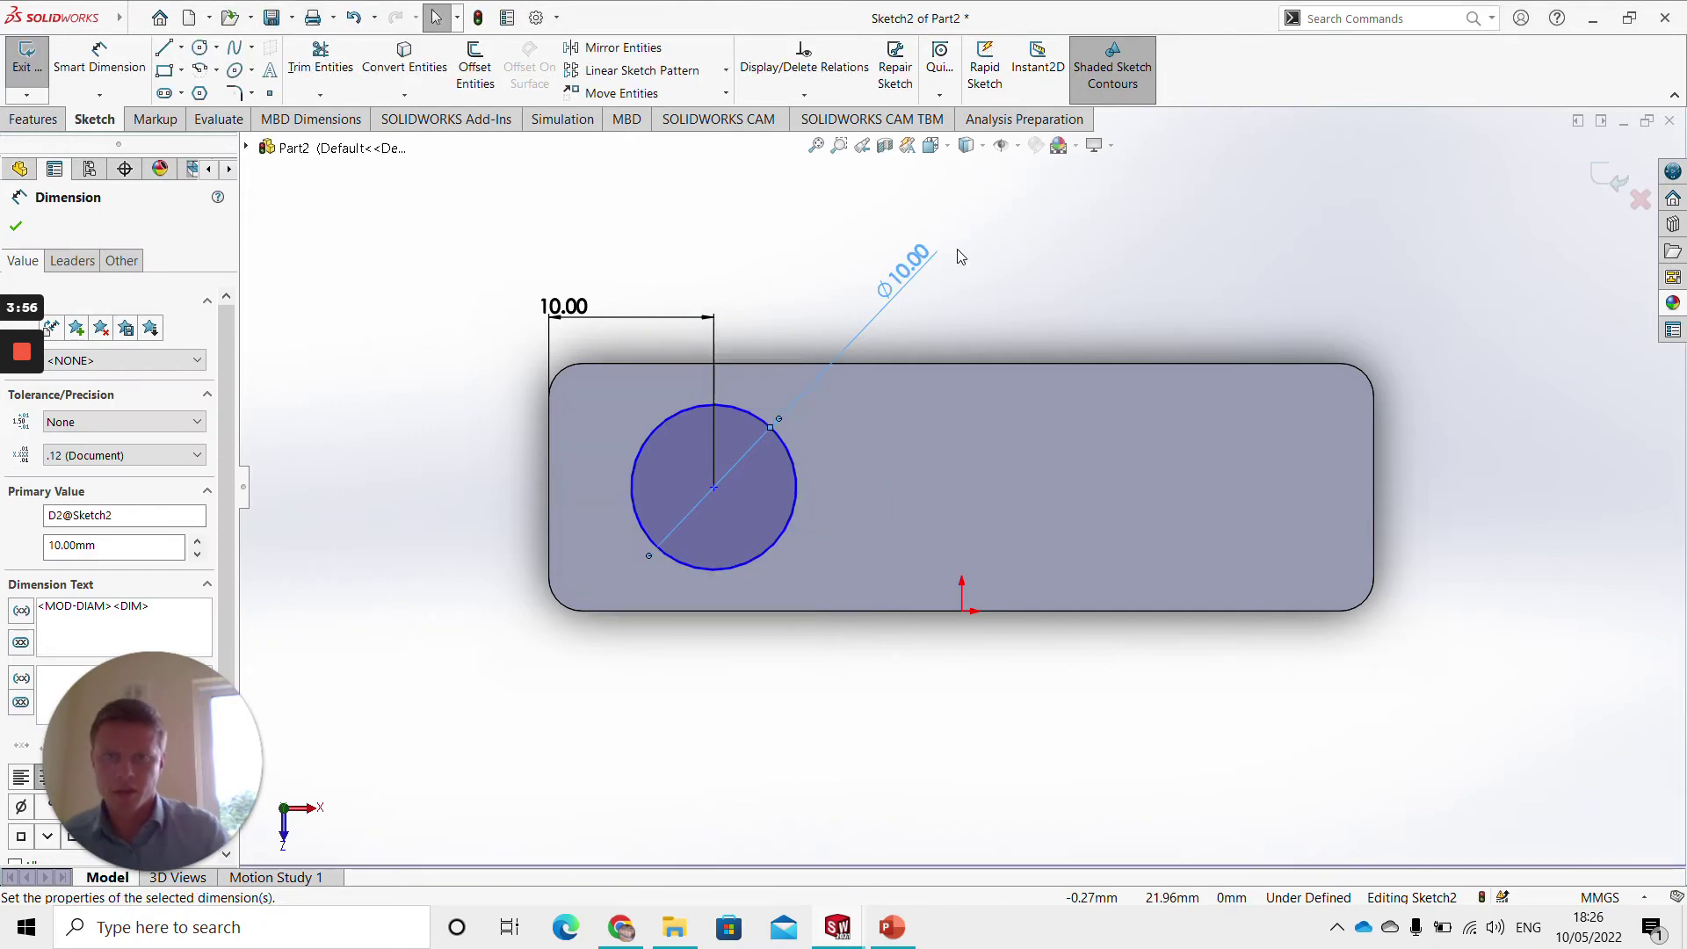
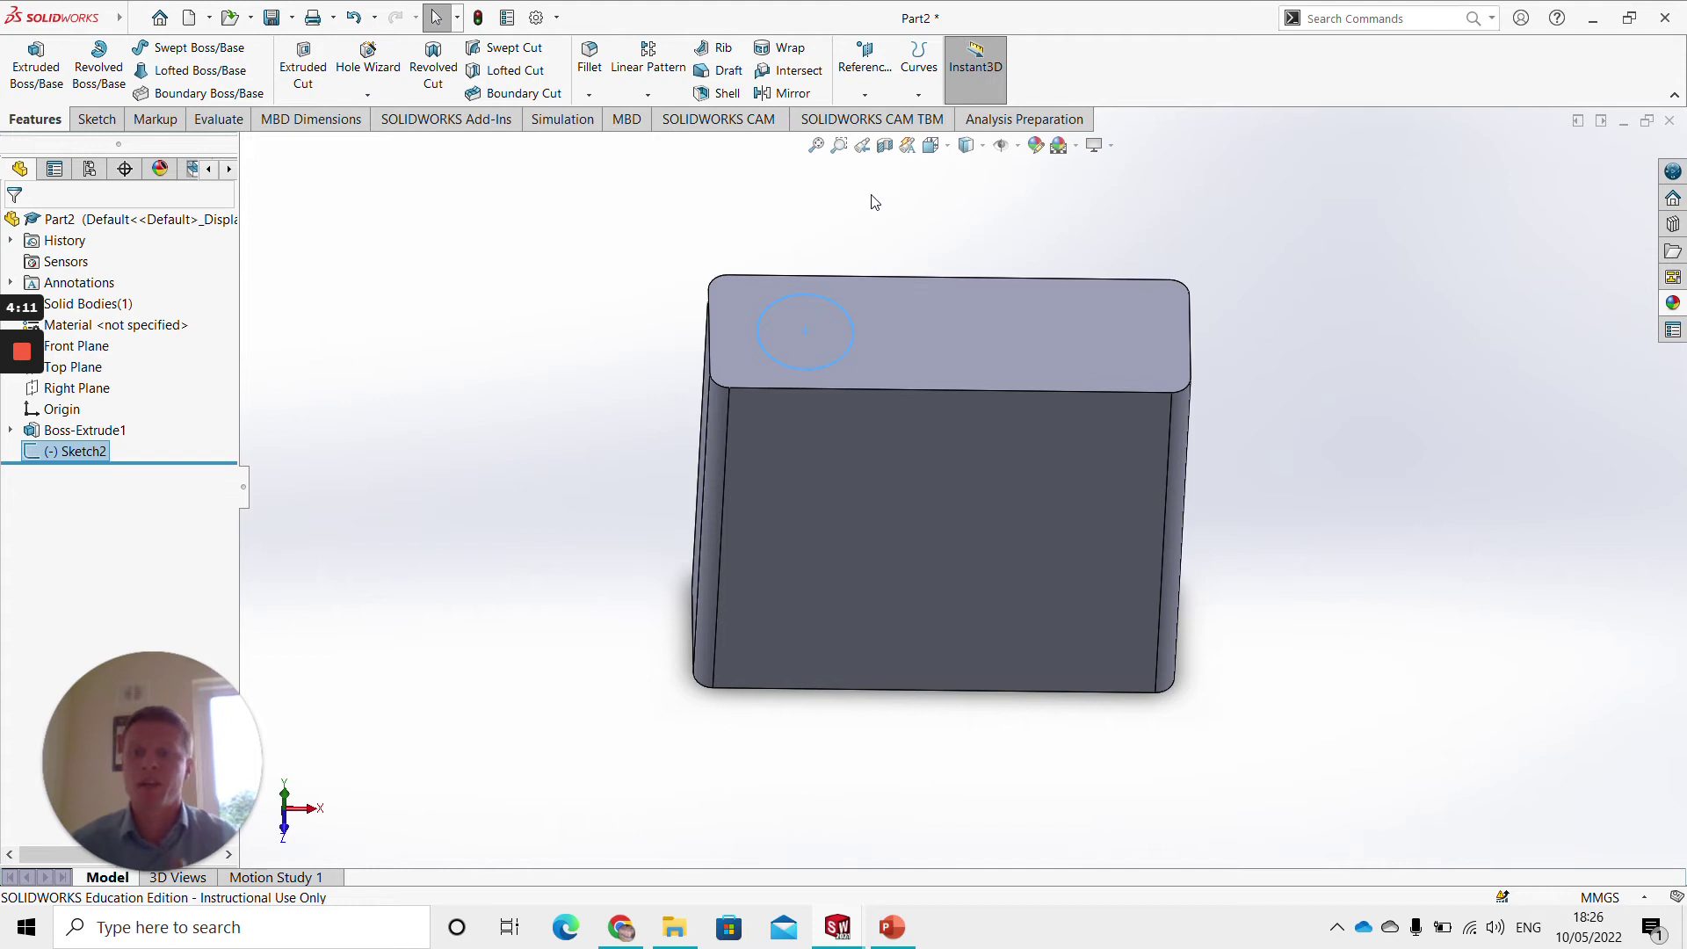
Create a reference plane parallel to the block's large front face and coincident with the centre point of the sketched circle
{"action": "left_click", "coordinate": [861, 67]}
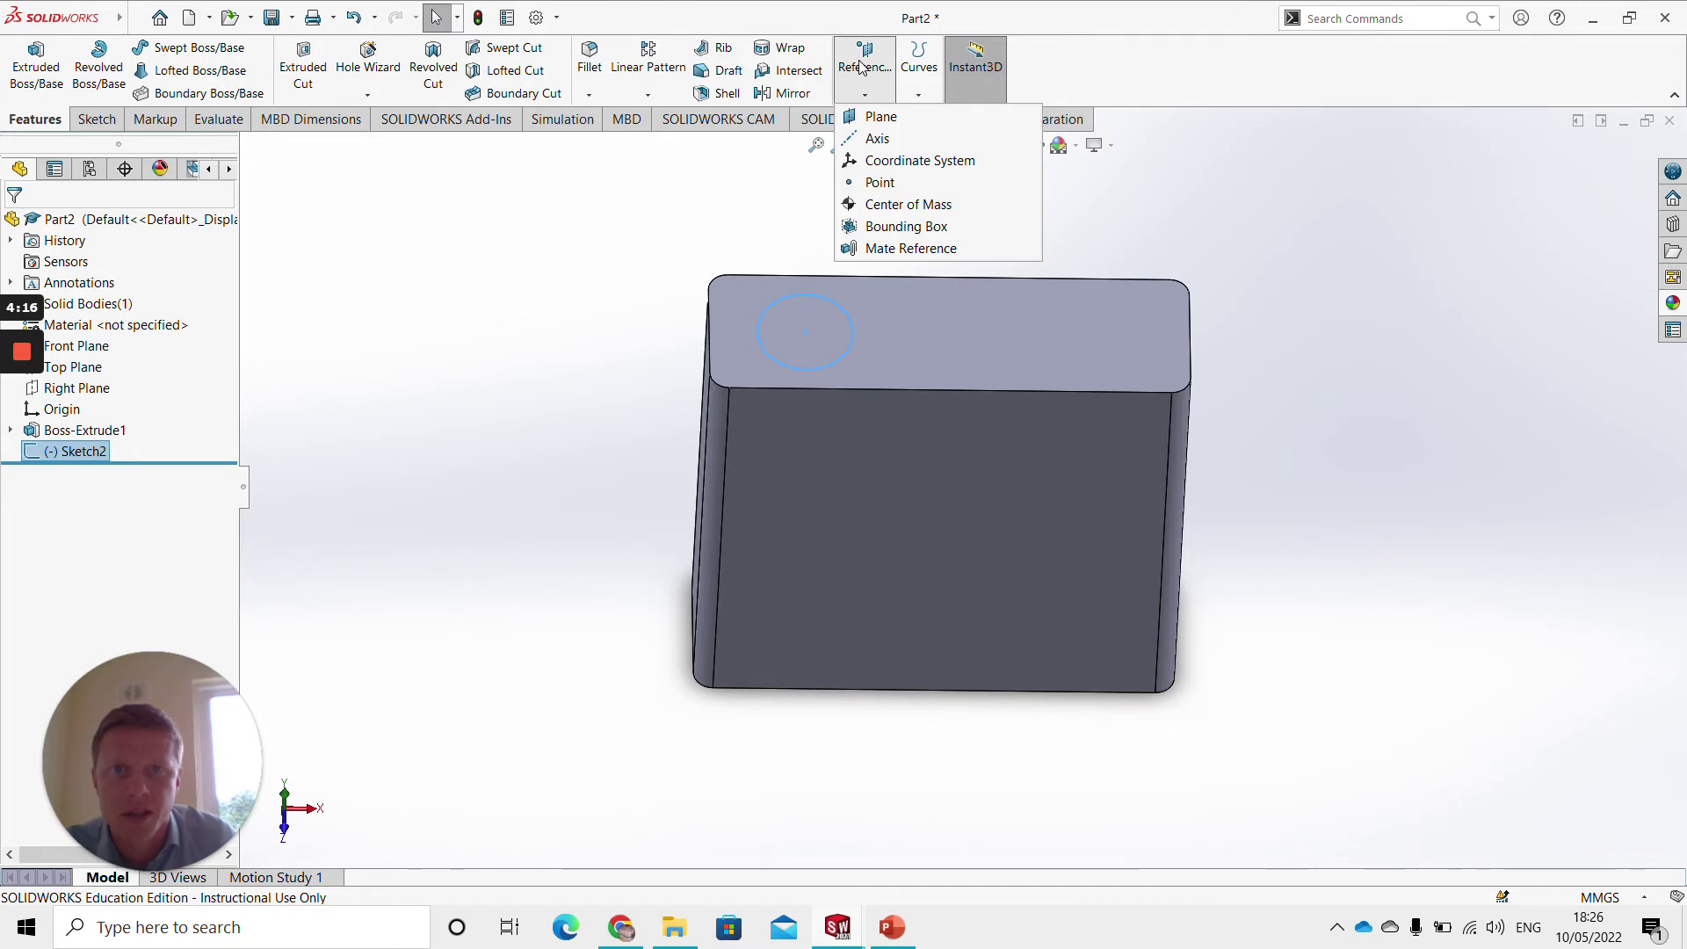
{"action": "left_click", "coordinate": [880, 116]}
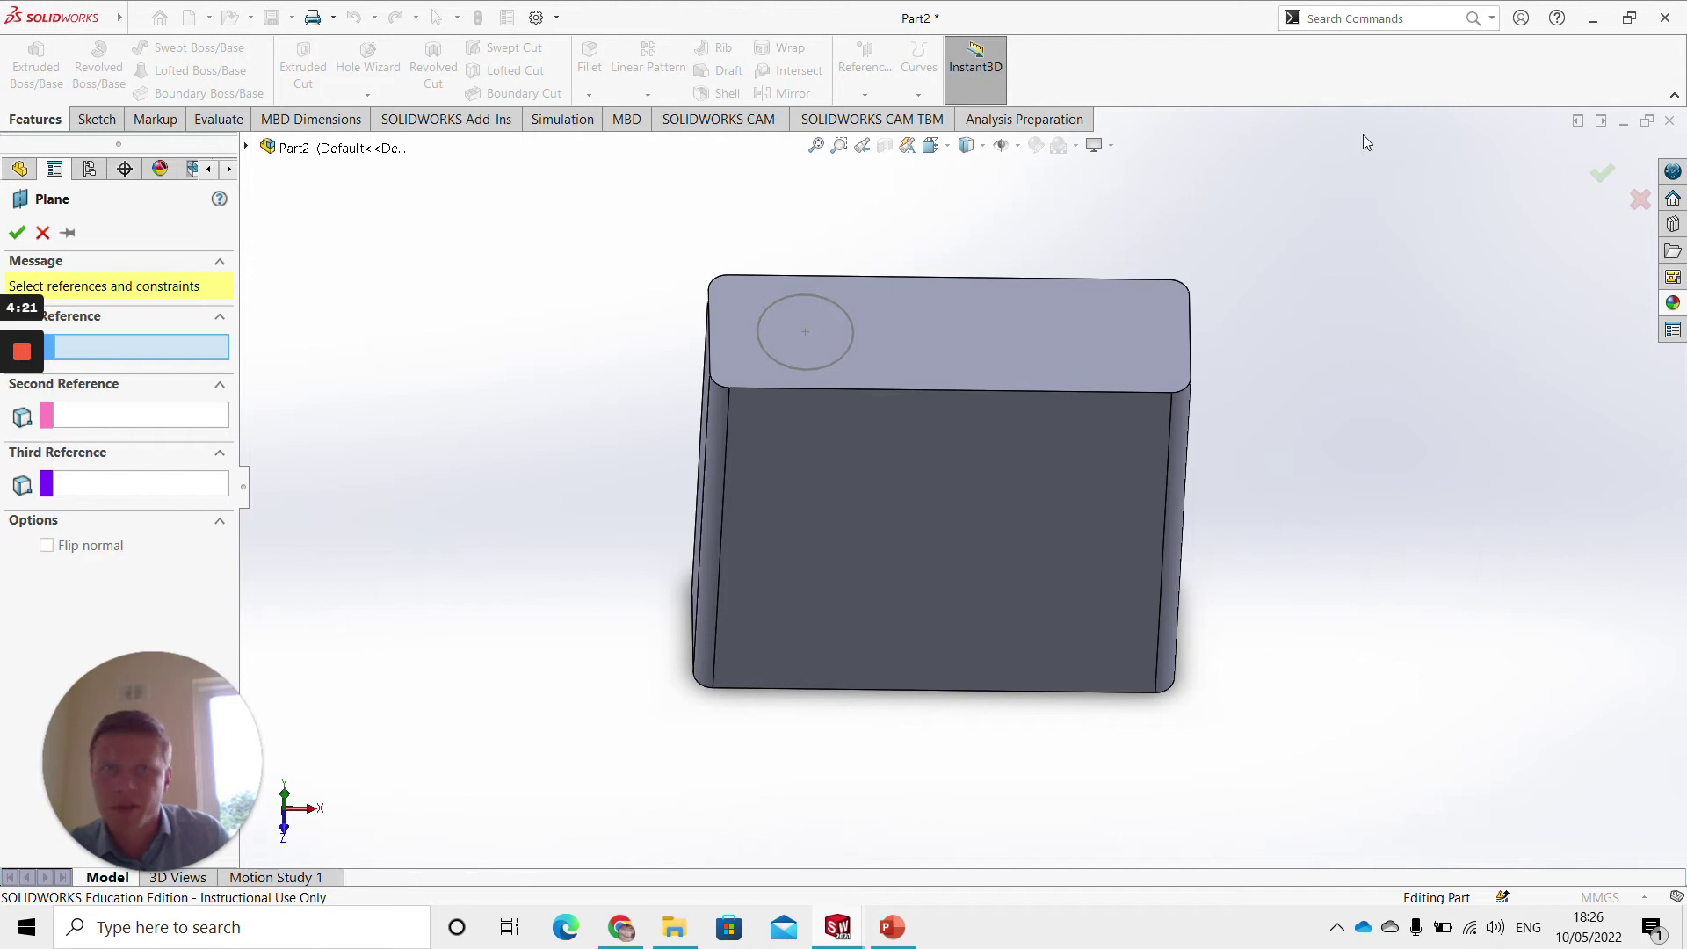
{"action": "left_click", "coordinate": [1630, 19]}
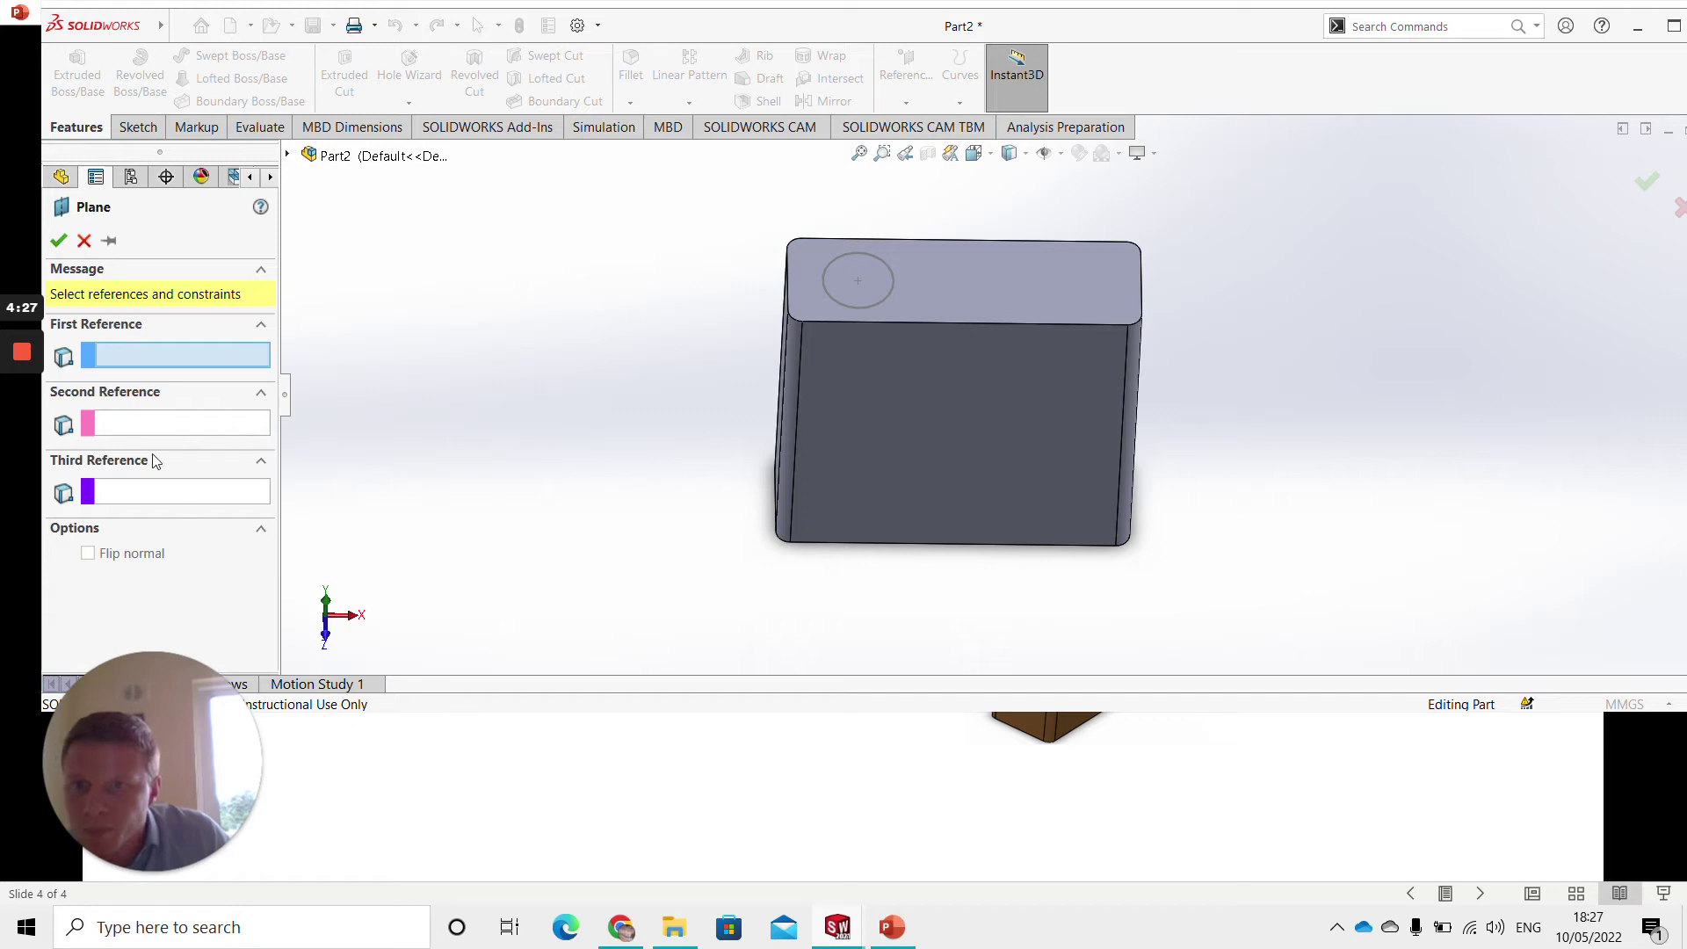
{"action": "left_click", "coordinate": [1019, 389]}
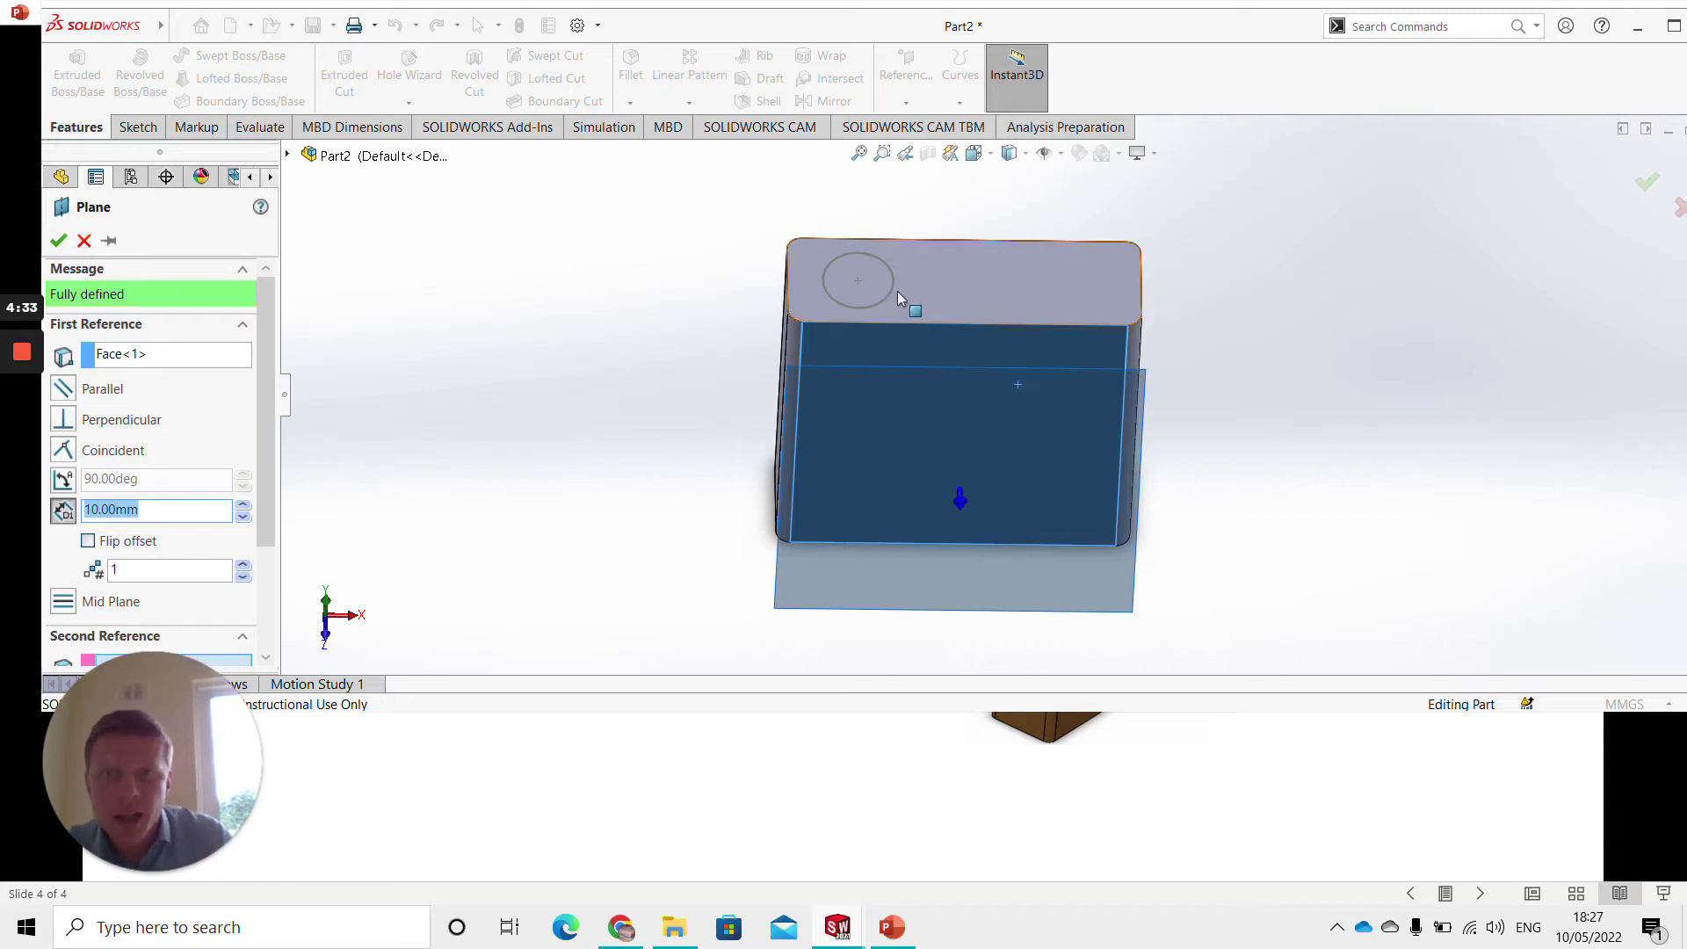
{"action": "left_click", "coordinate": [858, 283]}
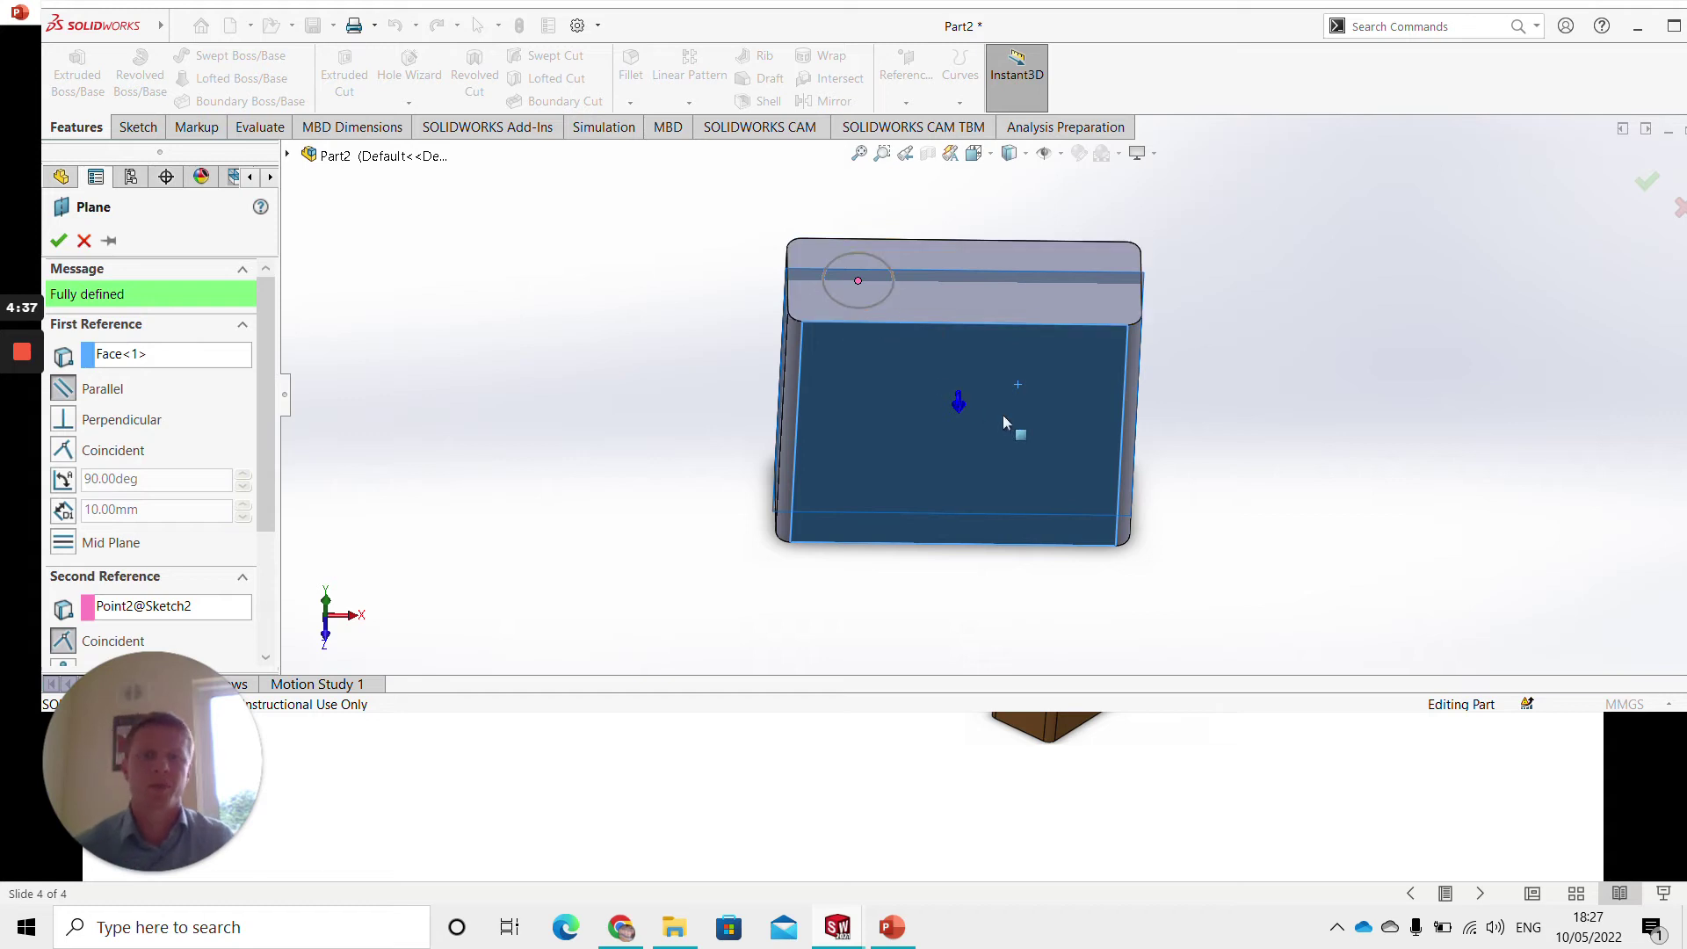
{"action": "left_click", "coordinate": [65, 241]}
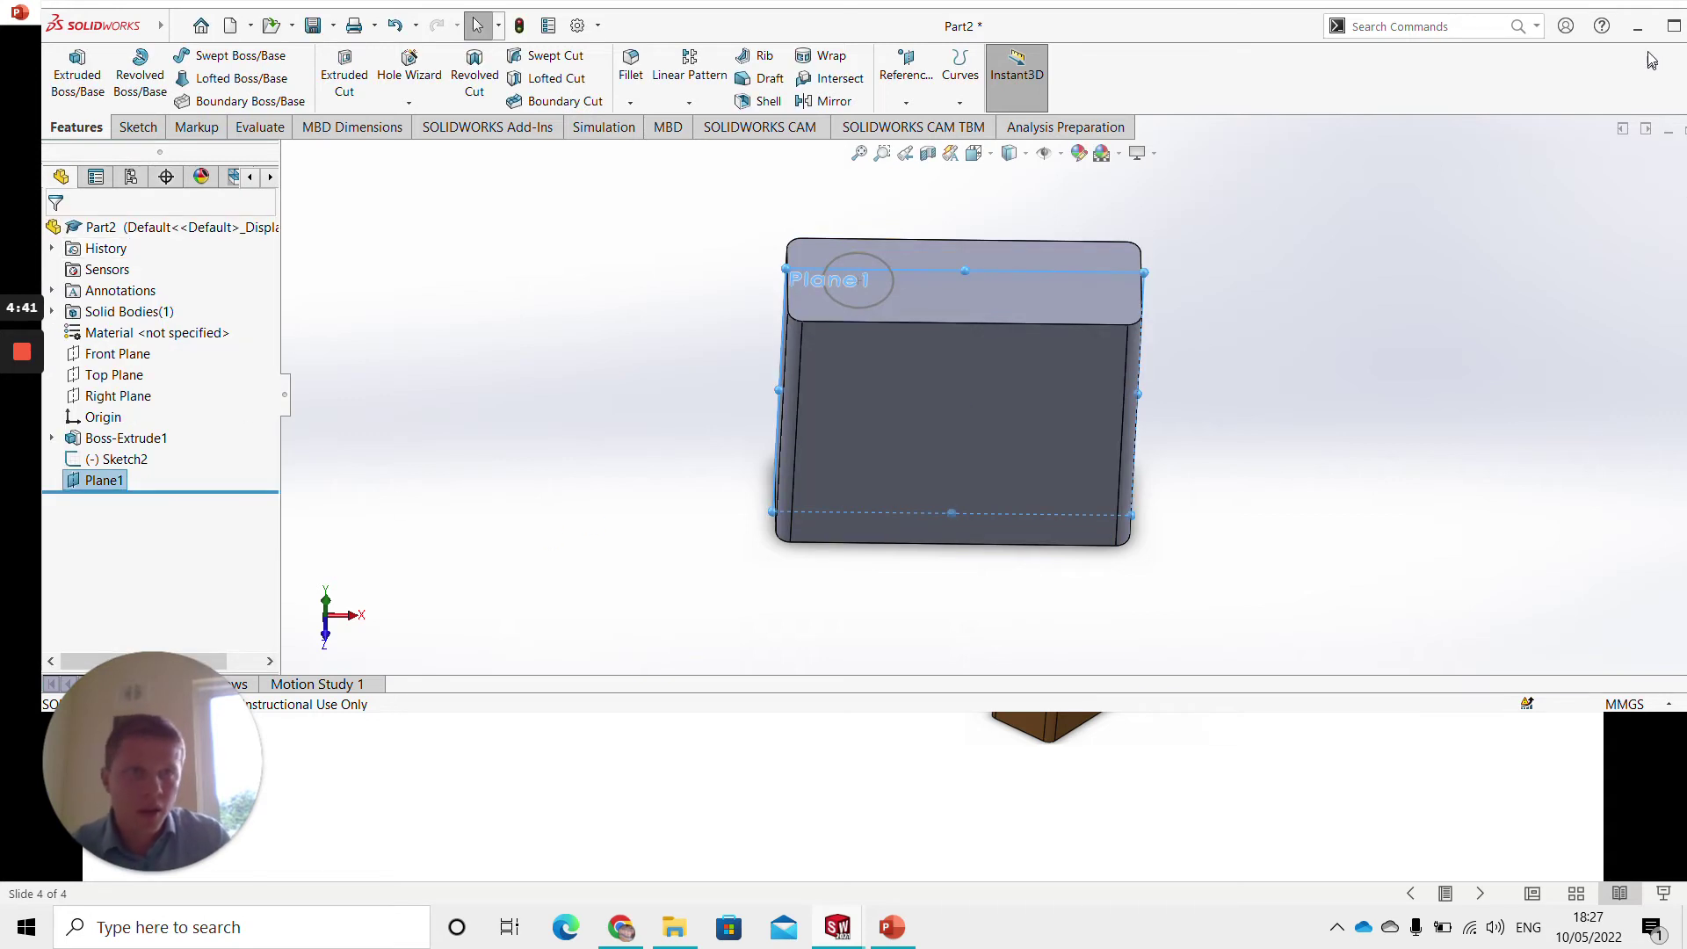
{"action": "left_click", "coordinate": [1673, 27]}
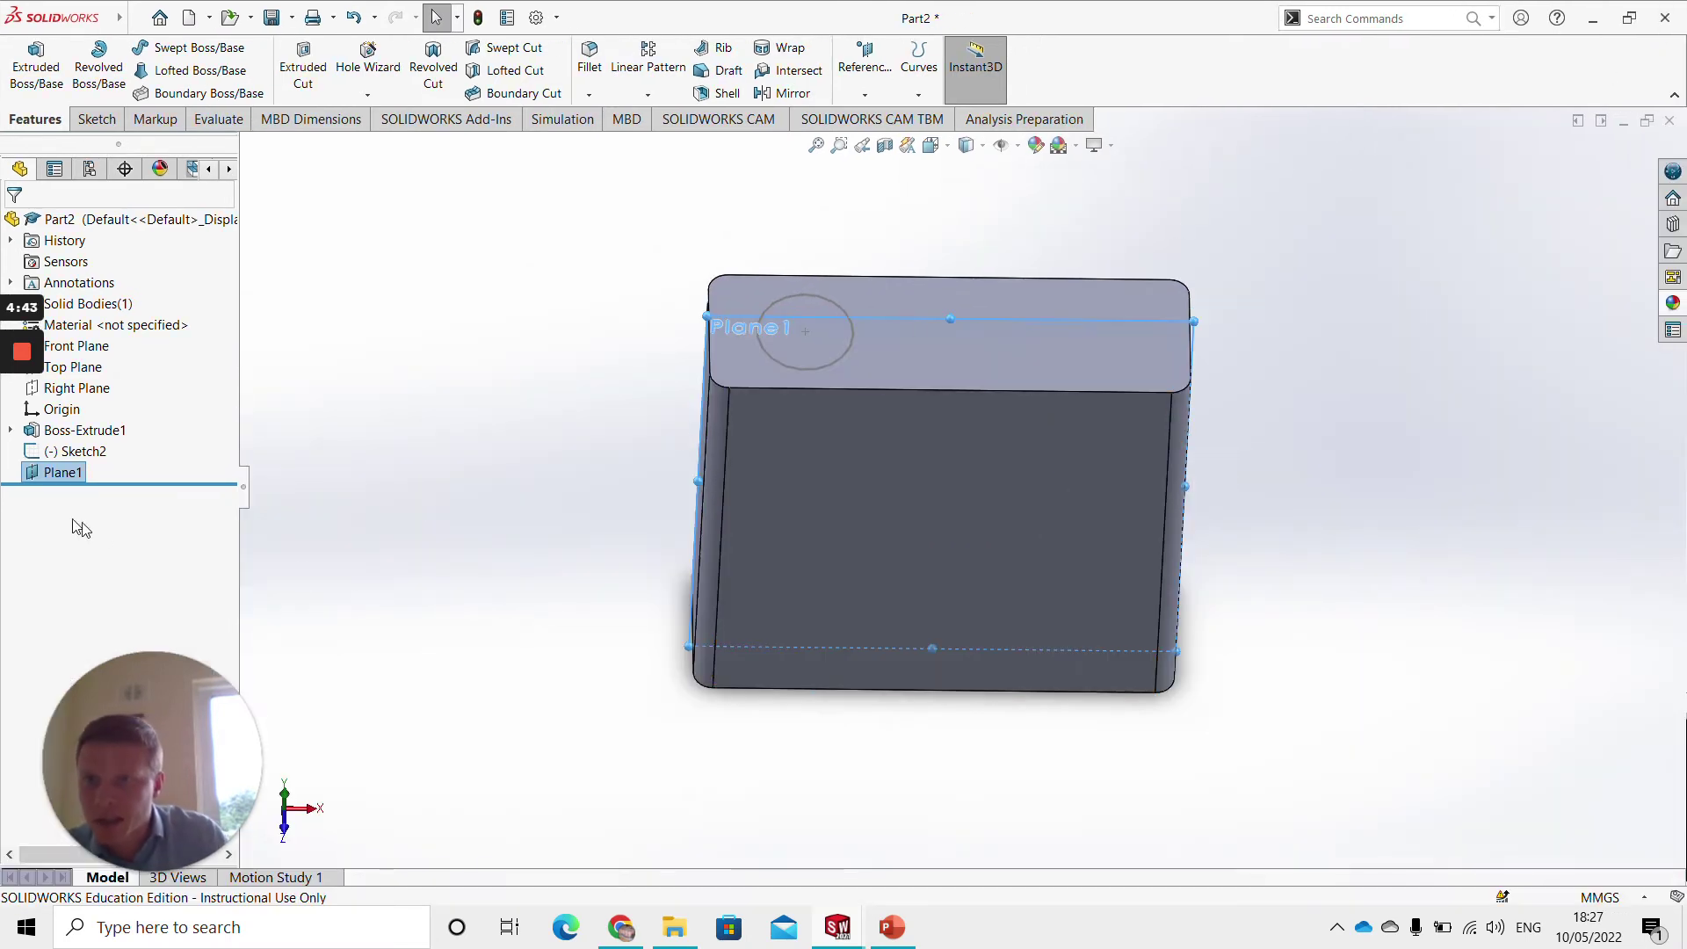
Rename the new reference plane as "lock sweep"
{"action": "left_click", "coordinate": [65, 476]}
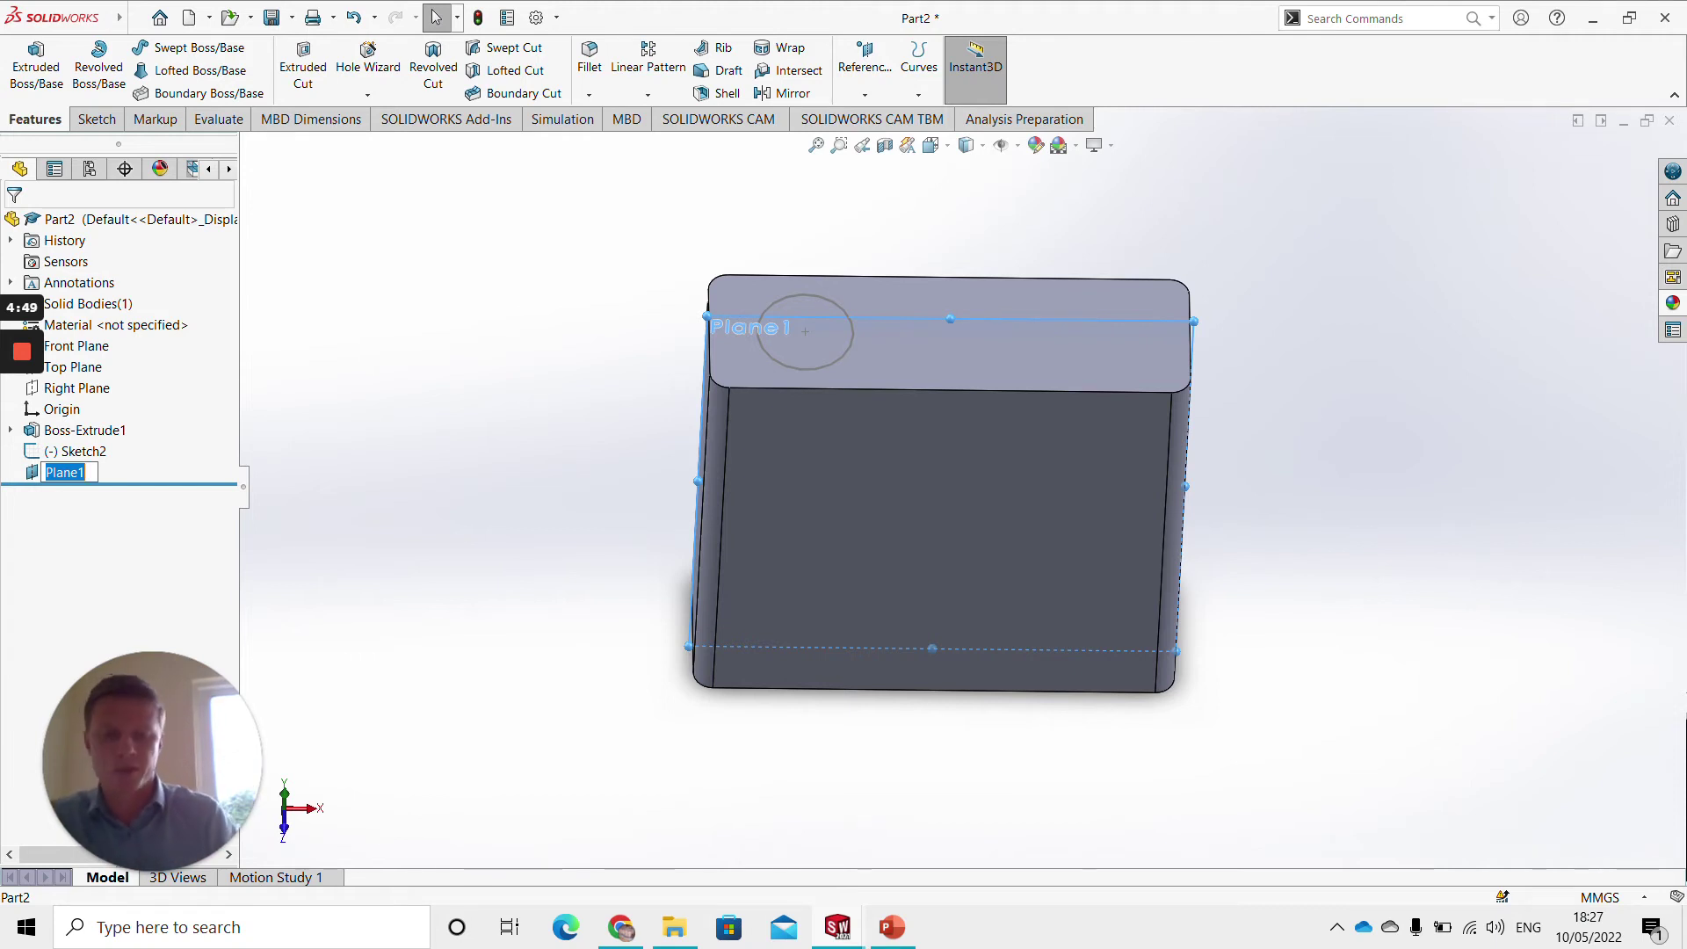
{"action": "key", "text": "BackSpace"}
{"action": "type", "text": "lock sweep"}
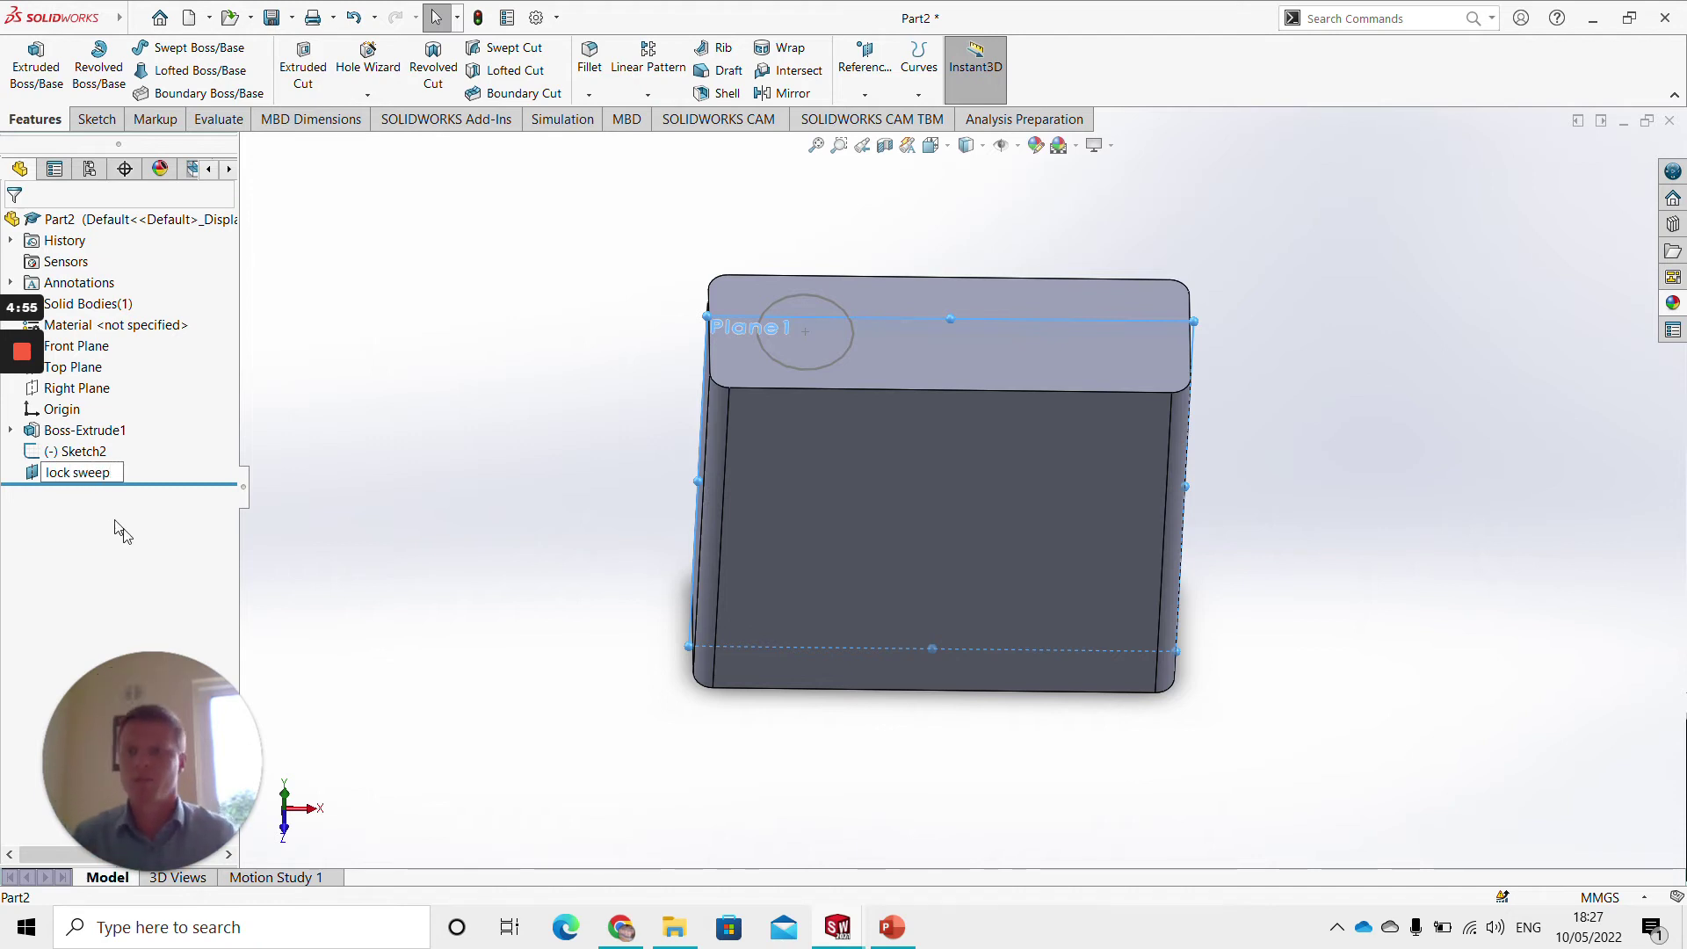
{"action": "key", "text": "Return"}
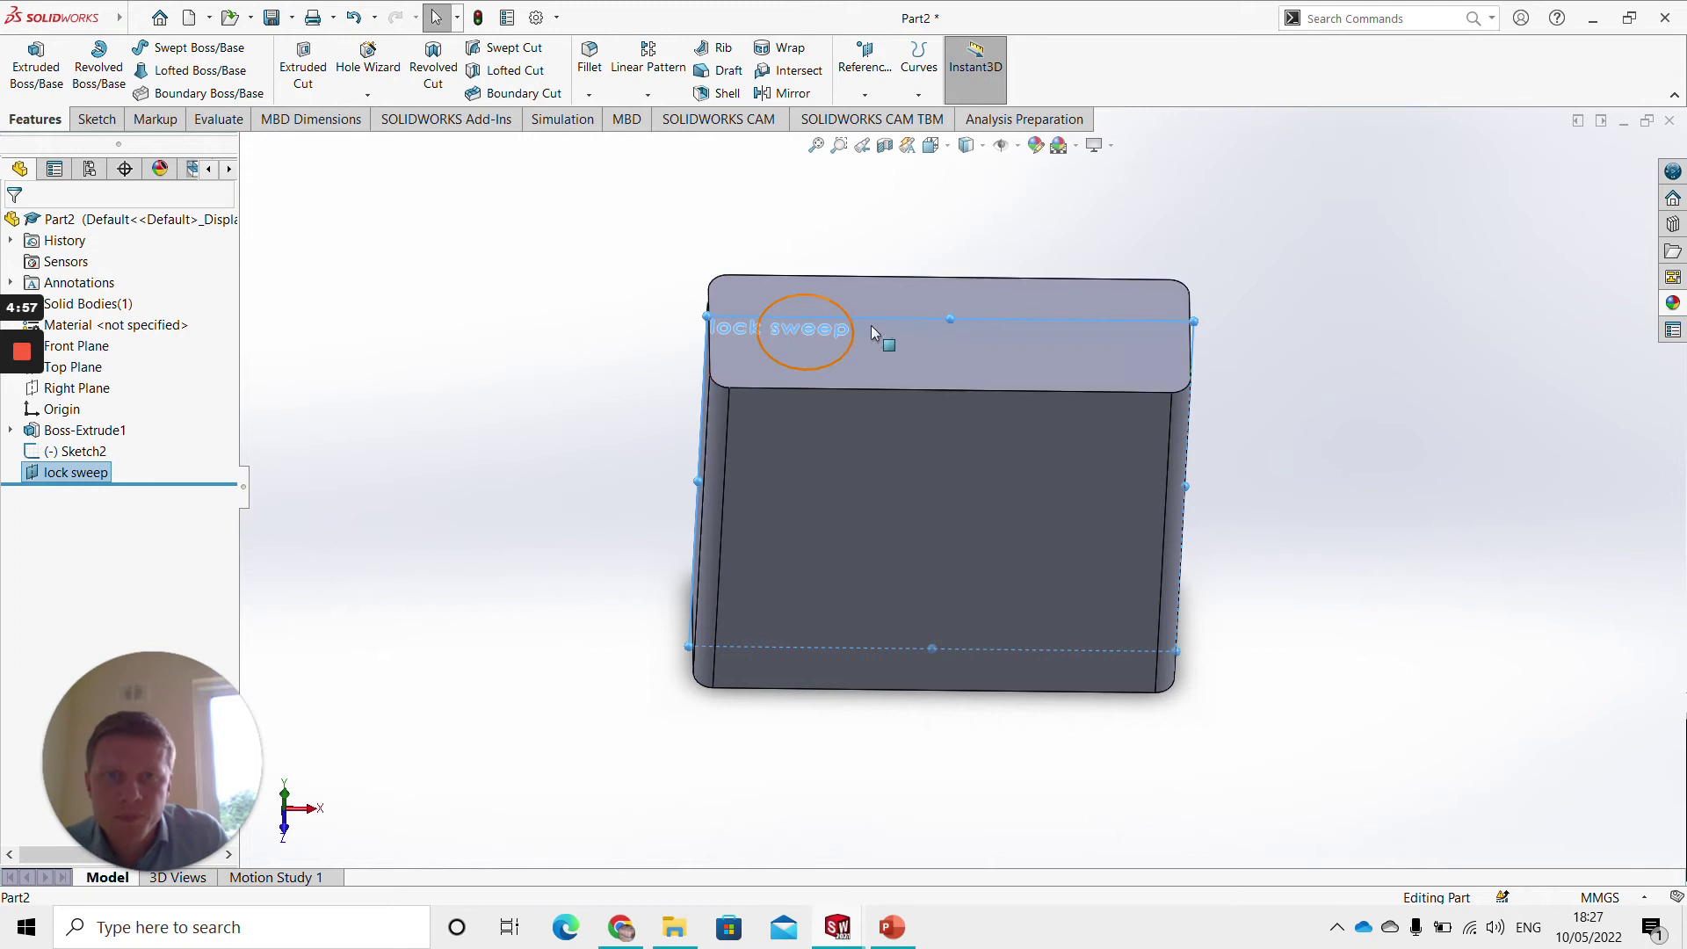
Enlarge the lock sweep plane's displayed boundary well above the block and out beyond both of its sides
{"action": "left_click", "coordinate": [956, 324]}
{"action": "scroll", "coordinate": [944, 369], "scroll_direction": "up", "scroll_amount": 2}
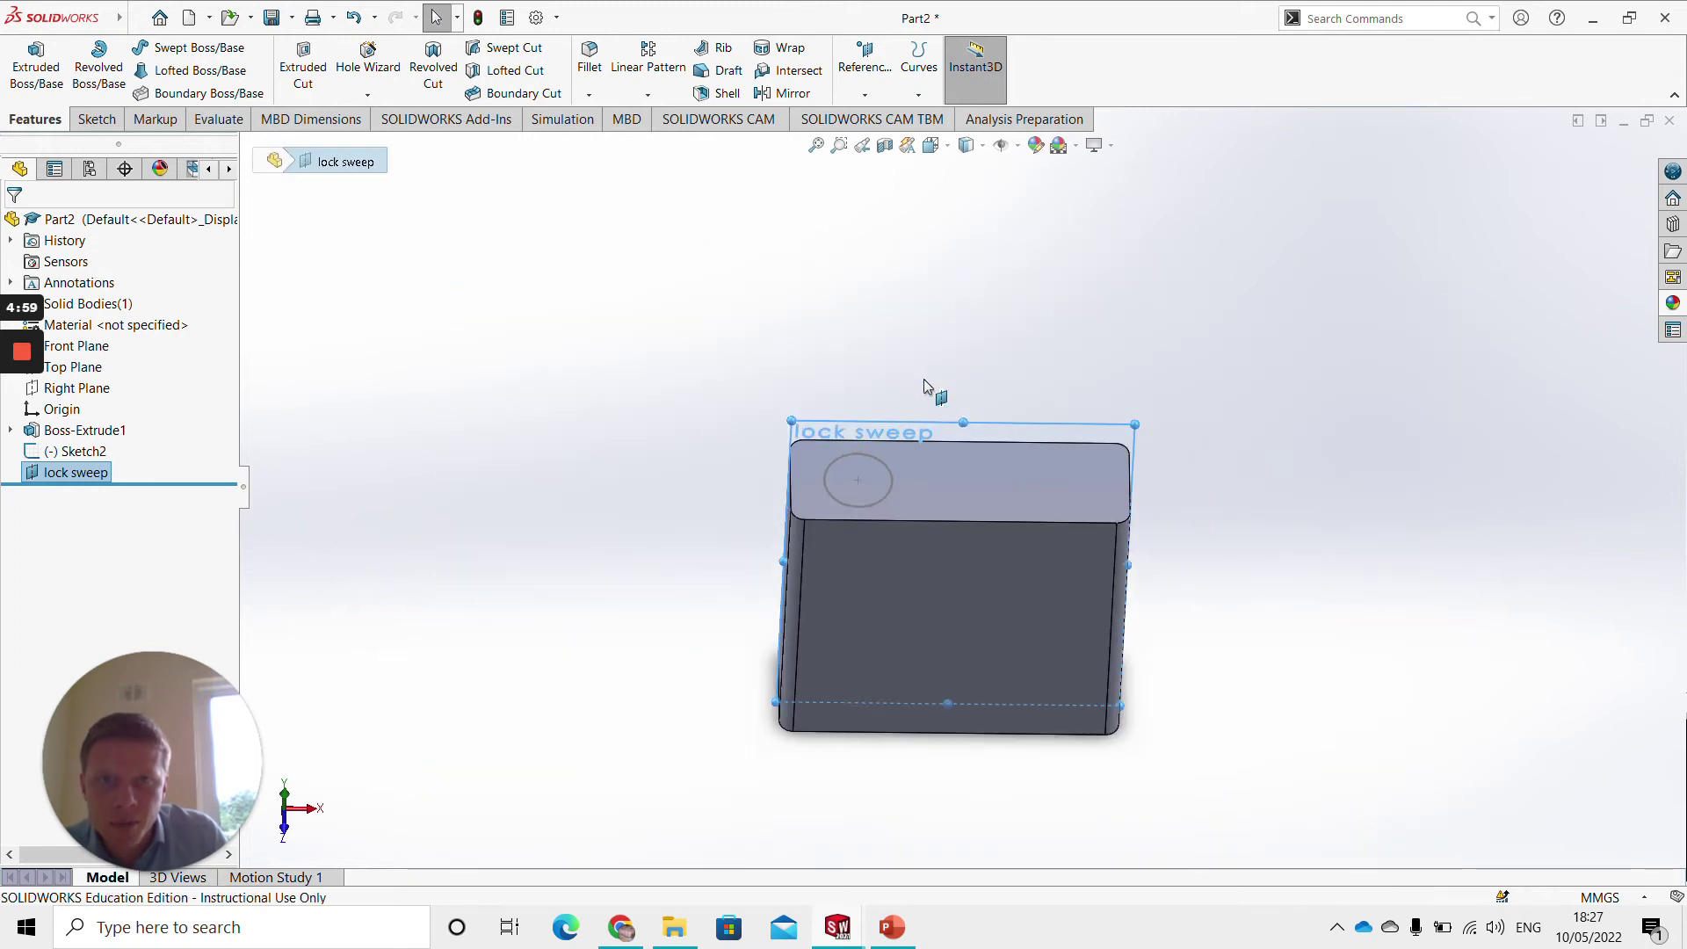
{"action": "middle_click_drag", "start_coordinate": [966, 465], "coordinate": [961, 362]}
{"action": "left_click_drag", "start_coordinate": [961, 362], "coordinate": [969, 209]}
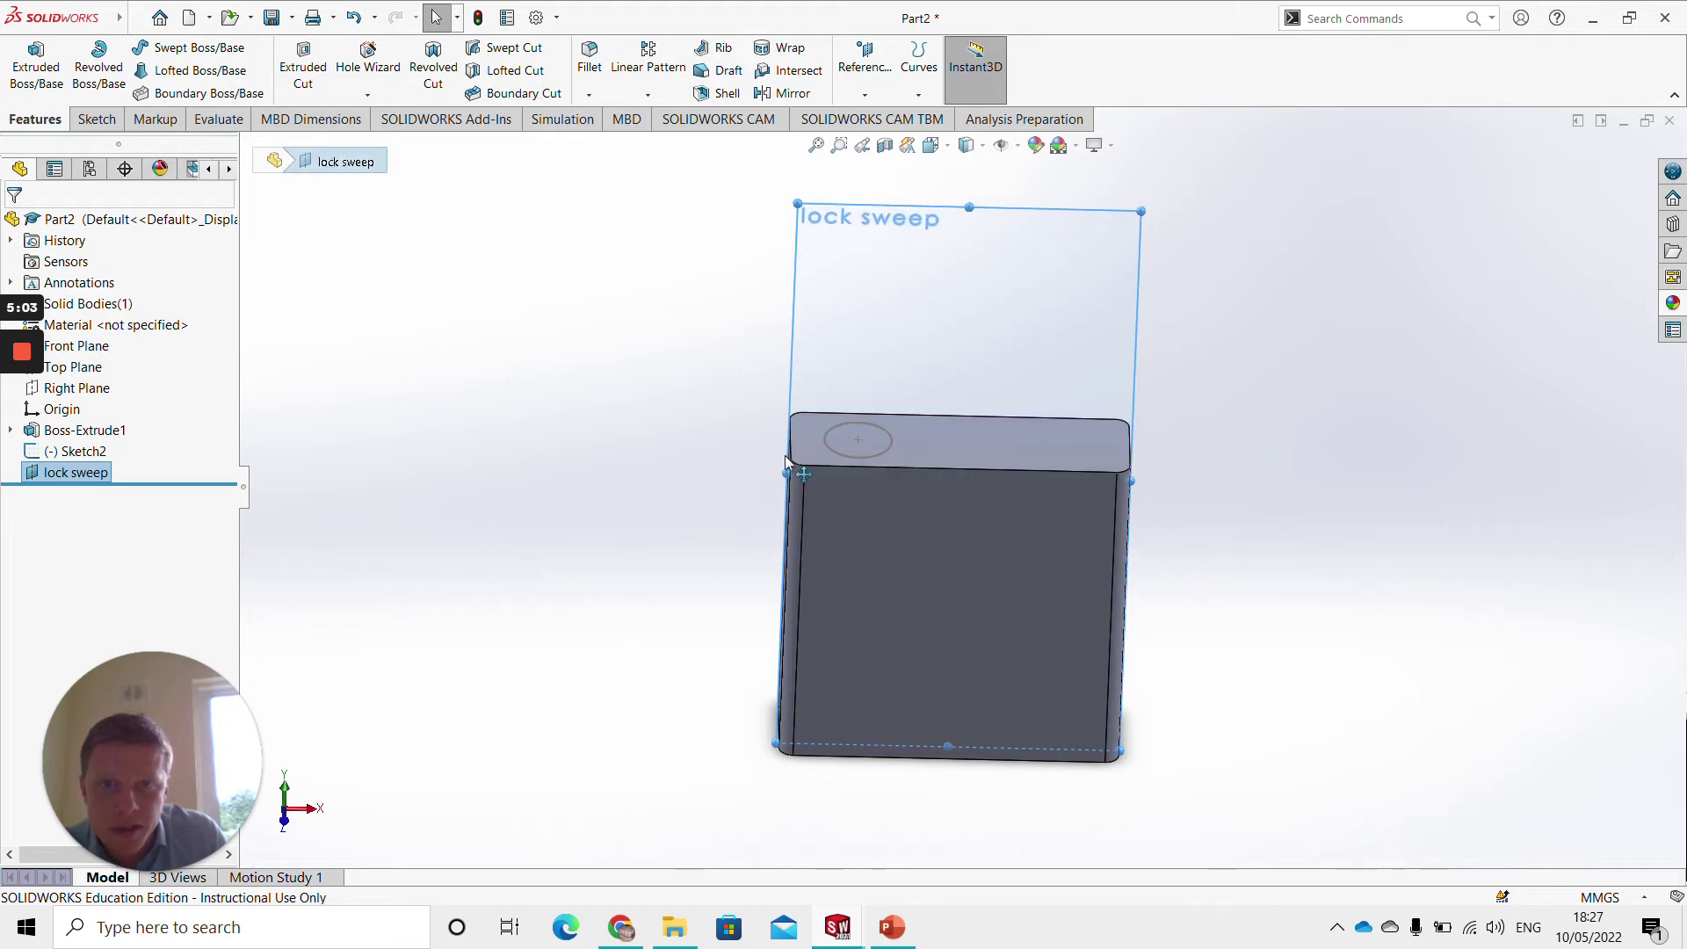
{"action": "left_click_drag", "start_coordinate": [783, 477], "coordinate": [464, 468]}
{"action": "left_click_drag", "start_coordinate": [1130, 483], "coordinate": [1365, 475]}
{"action": "scroll", "coordinate": [985, 343], "scroll_direction": "up", "scroll_amount": 3}
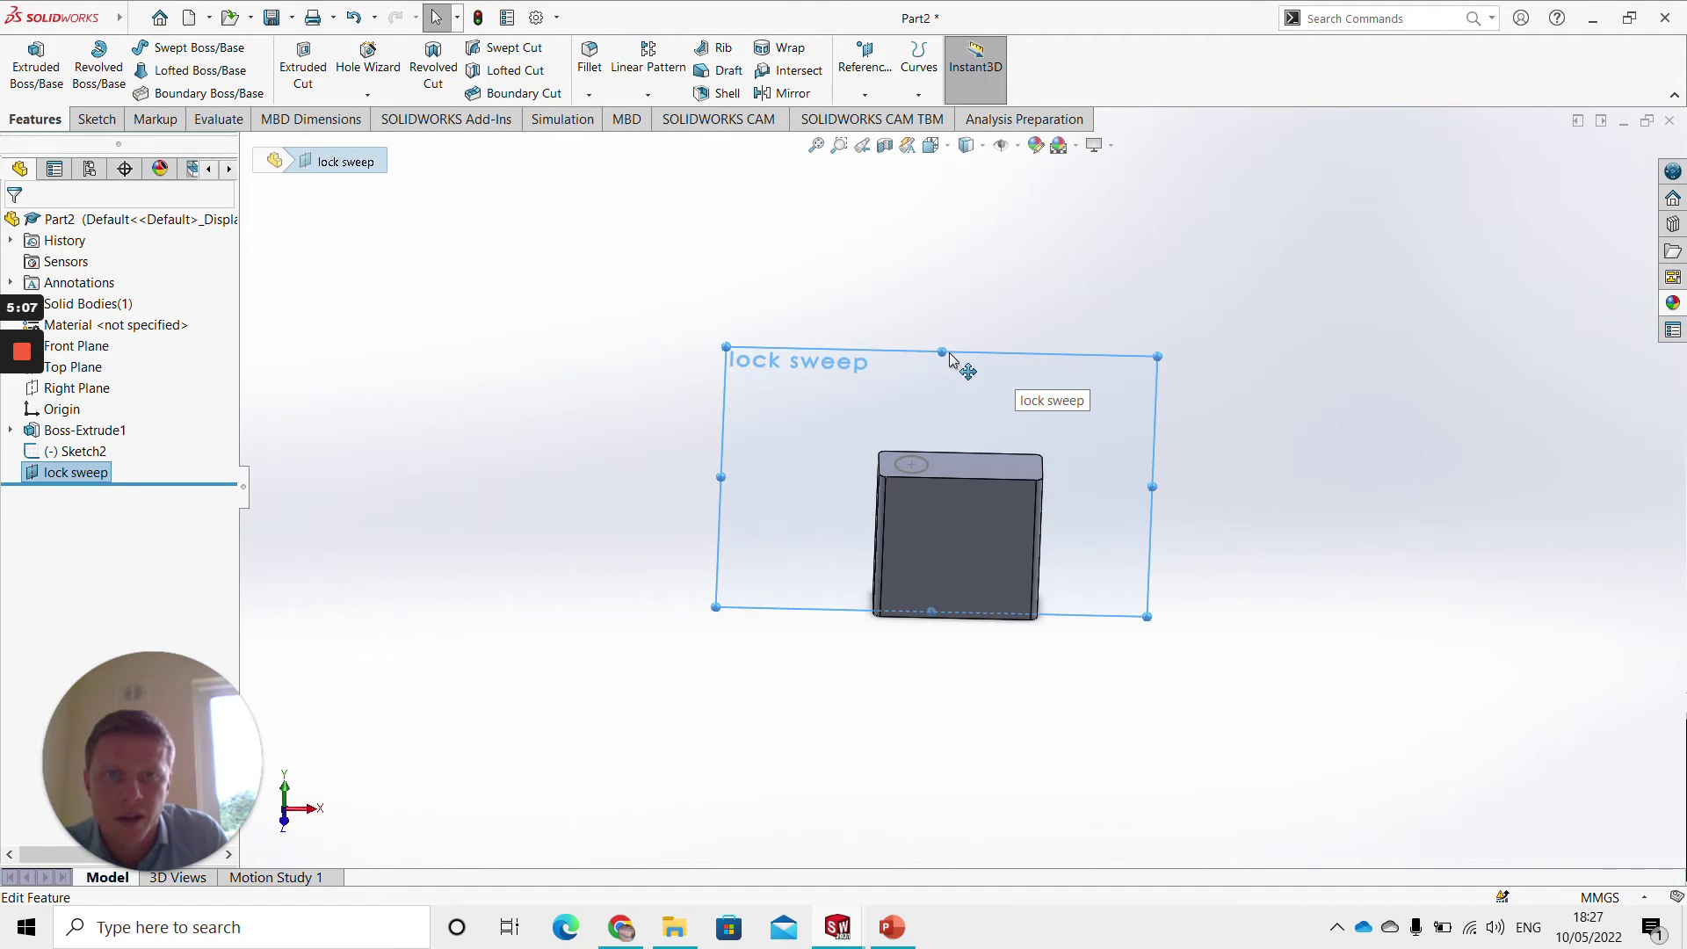
{"action": "left_click_drag", "start_coordinate": [944, 352], "coordinate": [951, 233]}
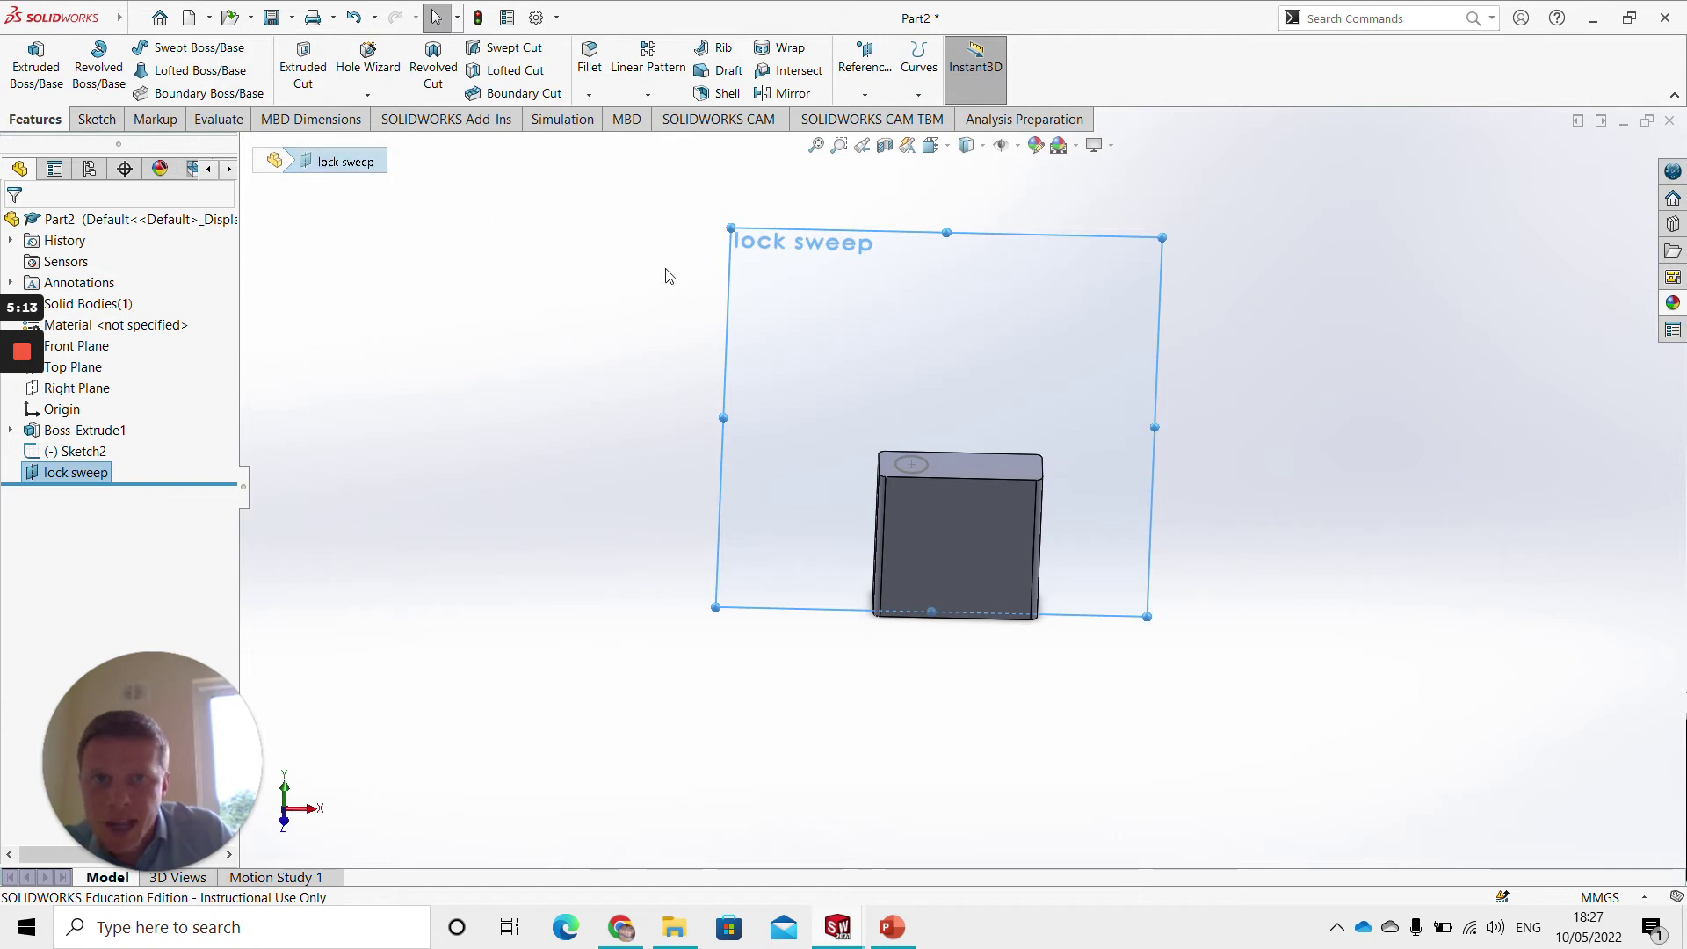
Start a sketch on the lock sweep plane and draw a vertical line about 28 mm long upward from the circle's centre
{"action": "right_click", "coordinate": [95, 482]}
{"action": "left_click", "coordinate": [111, 458]}
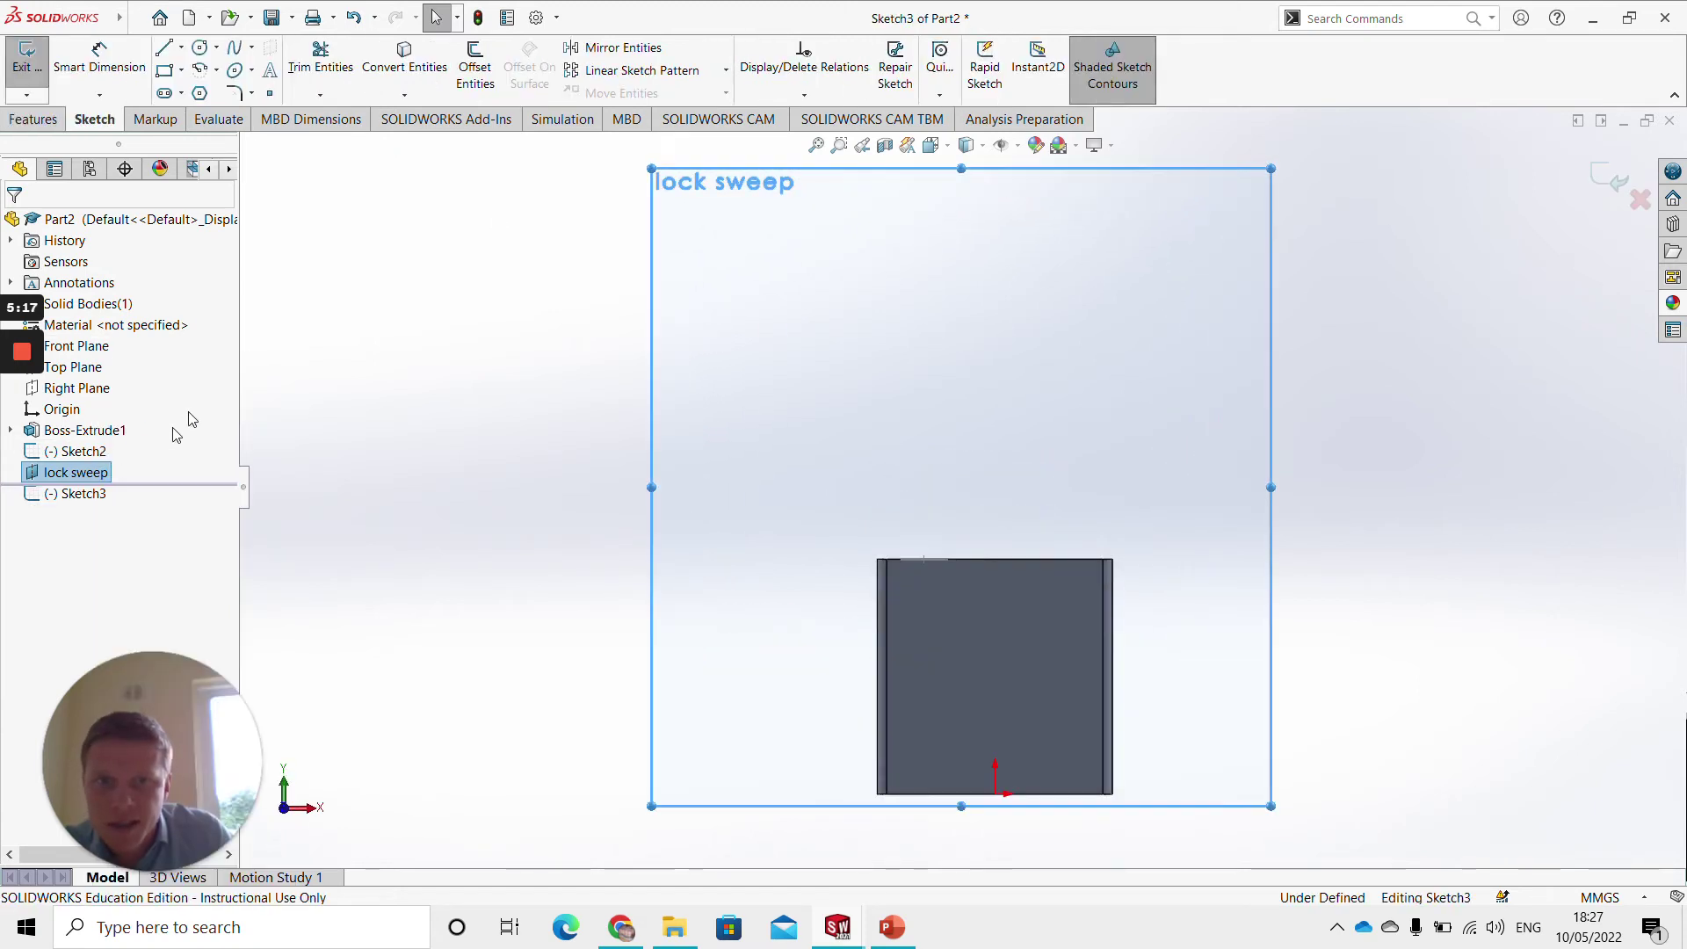
{"action": "left_click", "coordinate": [166, 49]}
{"action": "middle_click_drag", "start_coordinate": [919, 445], "coordinate": [914, 532]}
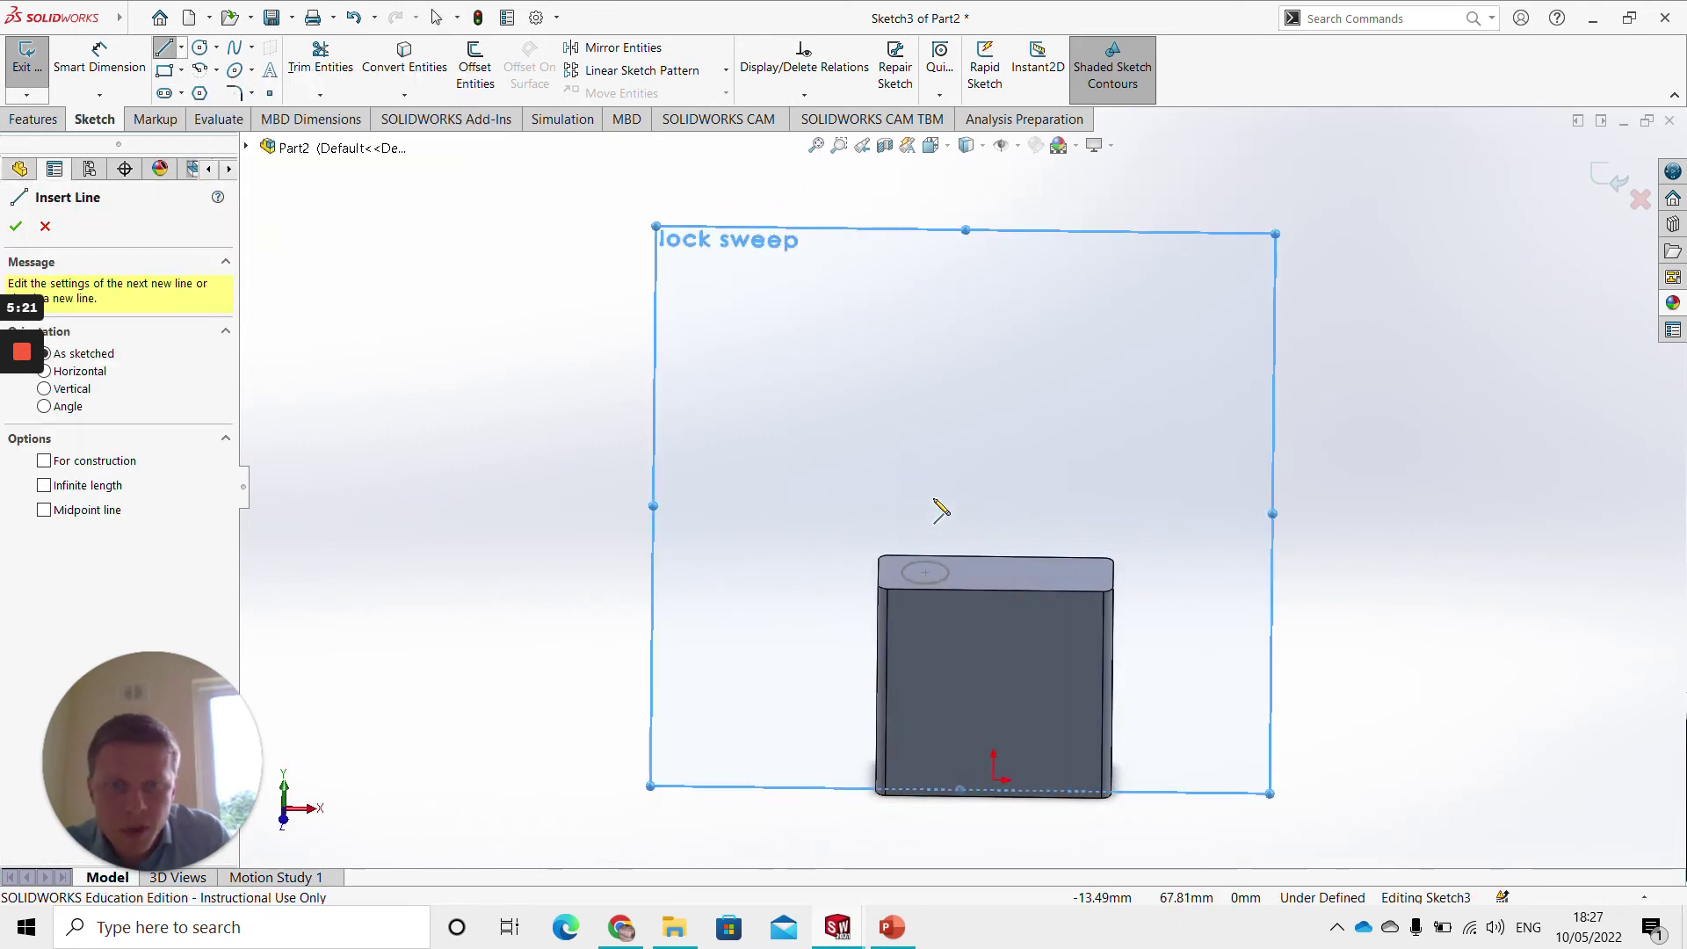
{"action": "scroll", "coordinate": [939, 584], "scroll_direction": "down", "scroll_amount": 2}
{"action": "scroll", "coordinate": [940, 580], "scroll_direction": "down", "scroll_amount": 2}
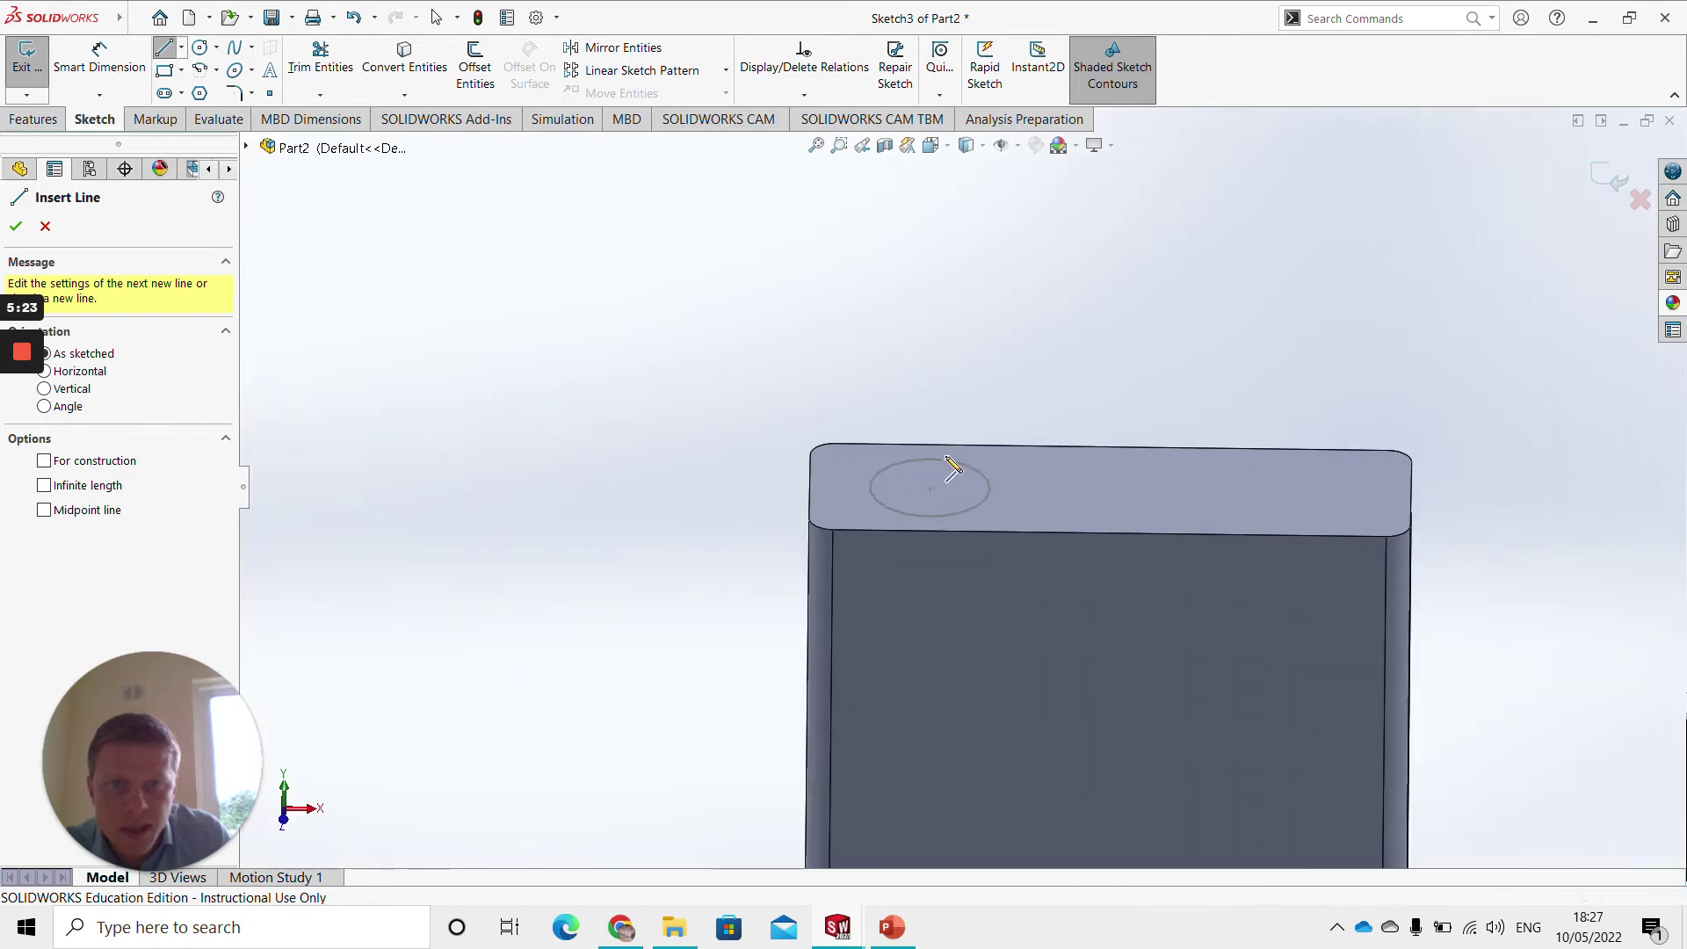
{"action": "scroll", "coordinate": [941, 403], "scroll_direction": "up", "scroll_amount": 3}
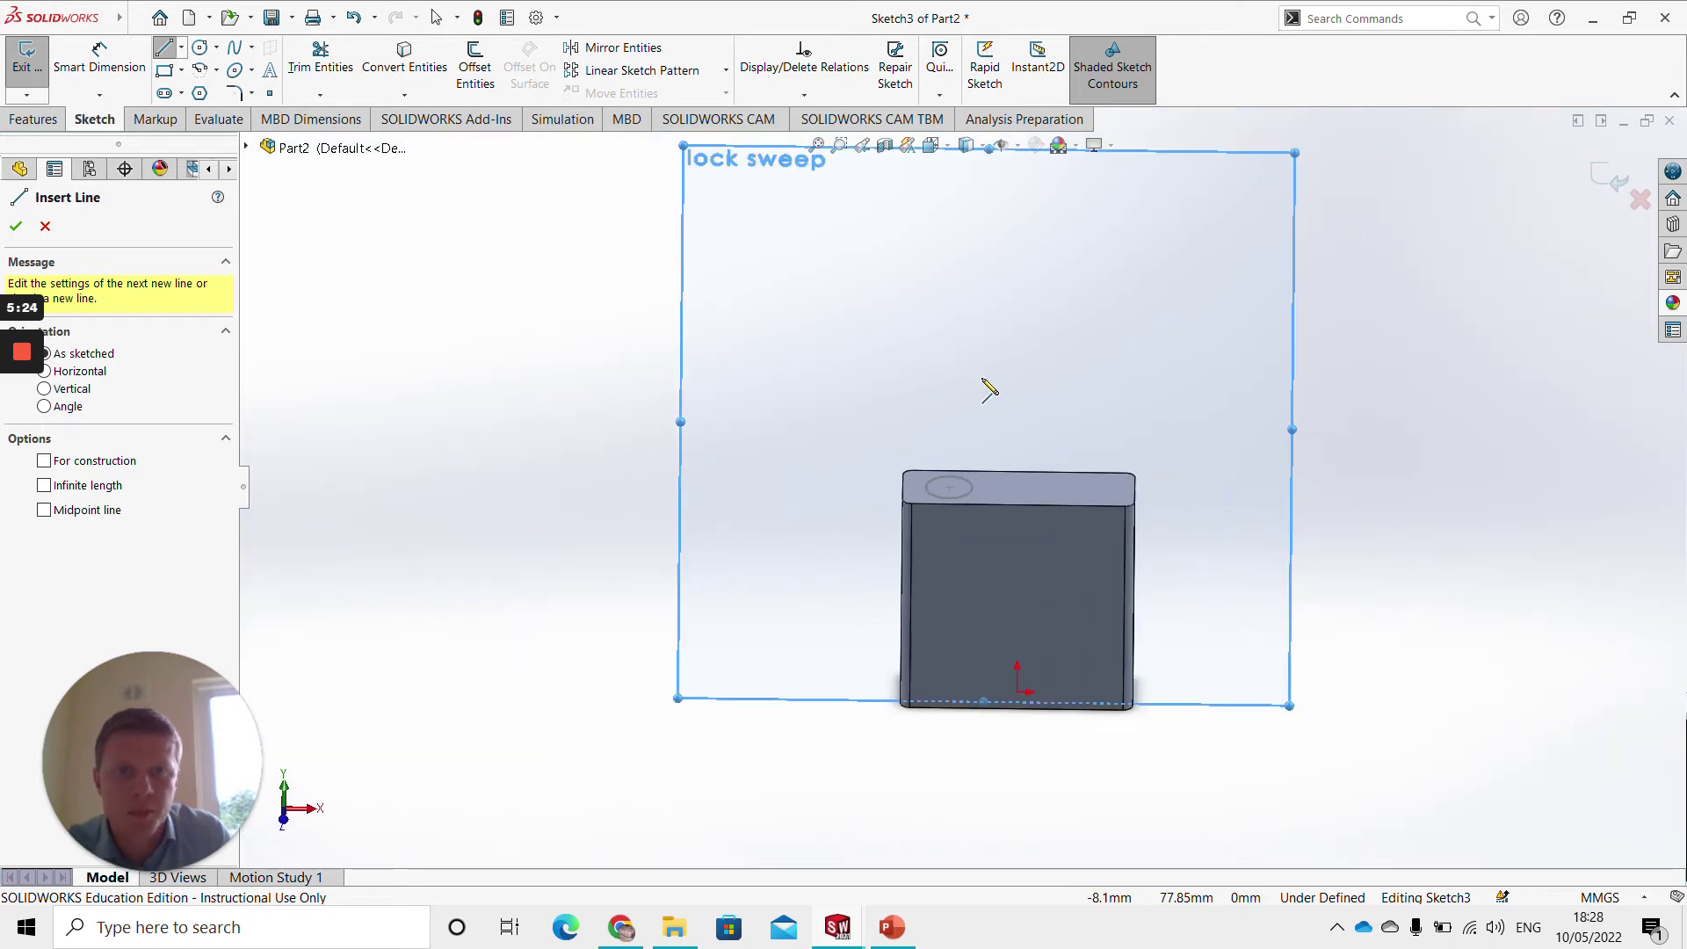
{"action": "left_click", "coordinate": [949, 486]}
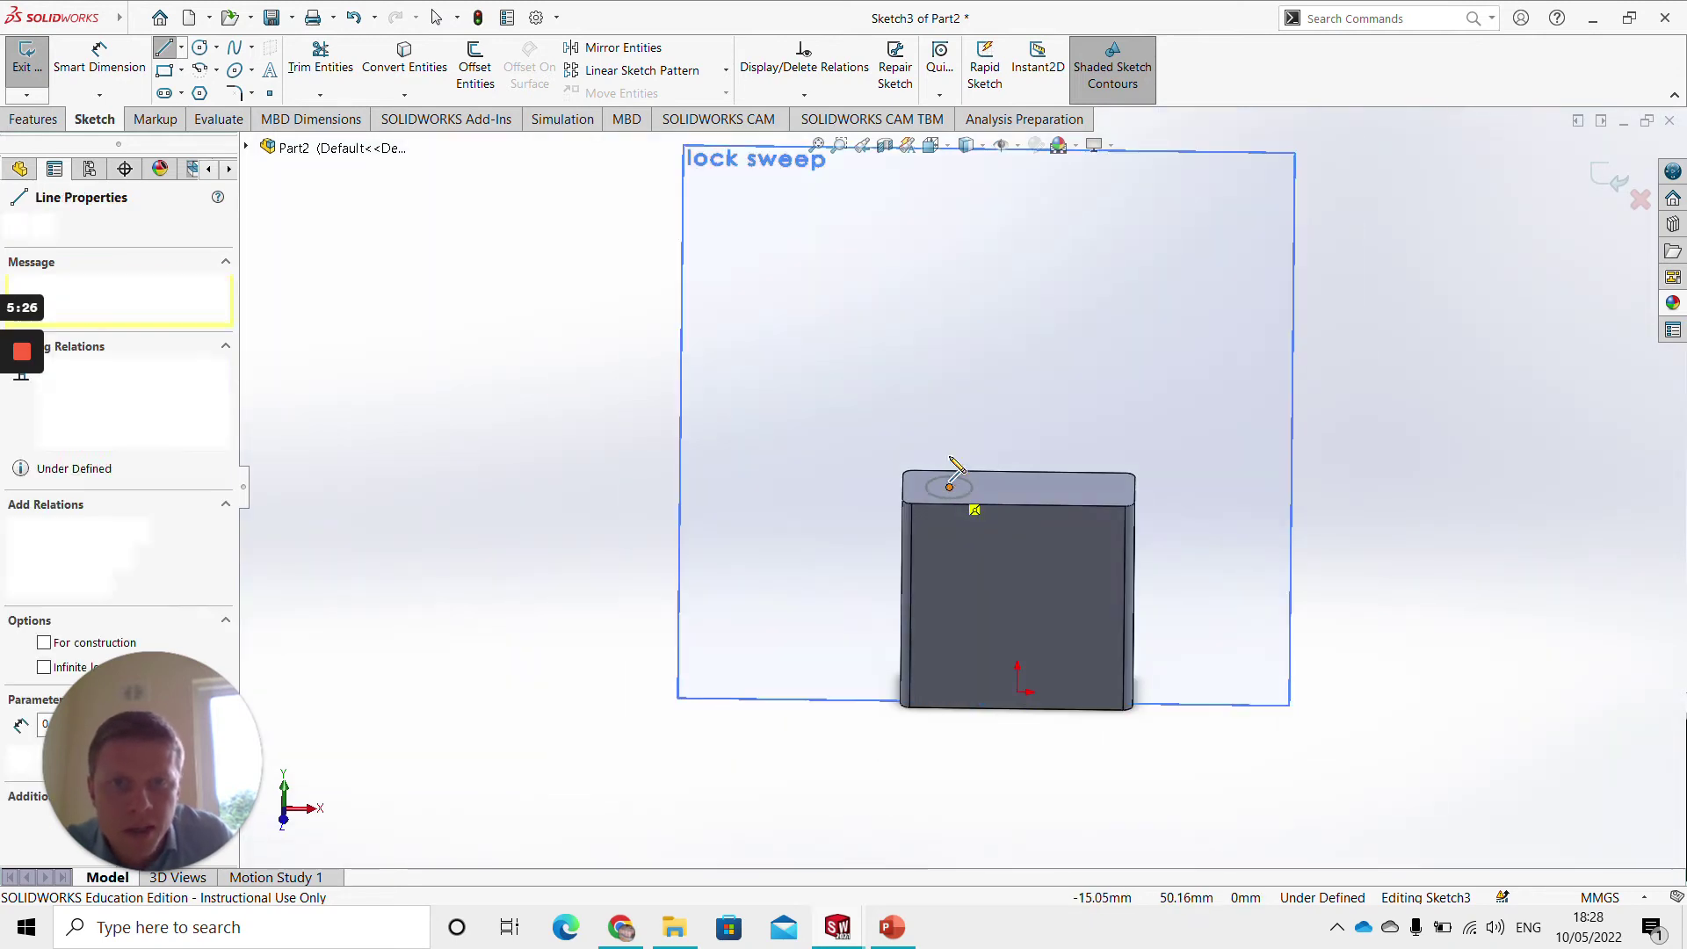
{"action": "left_click", "coordinate": [950, 374]}
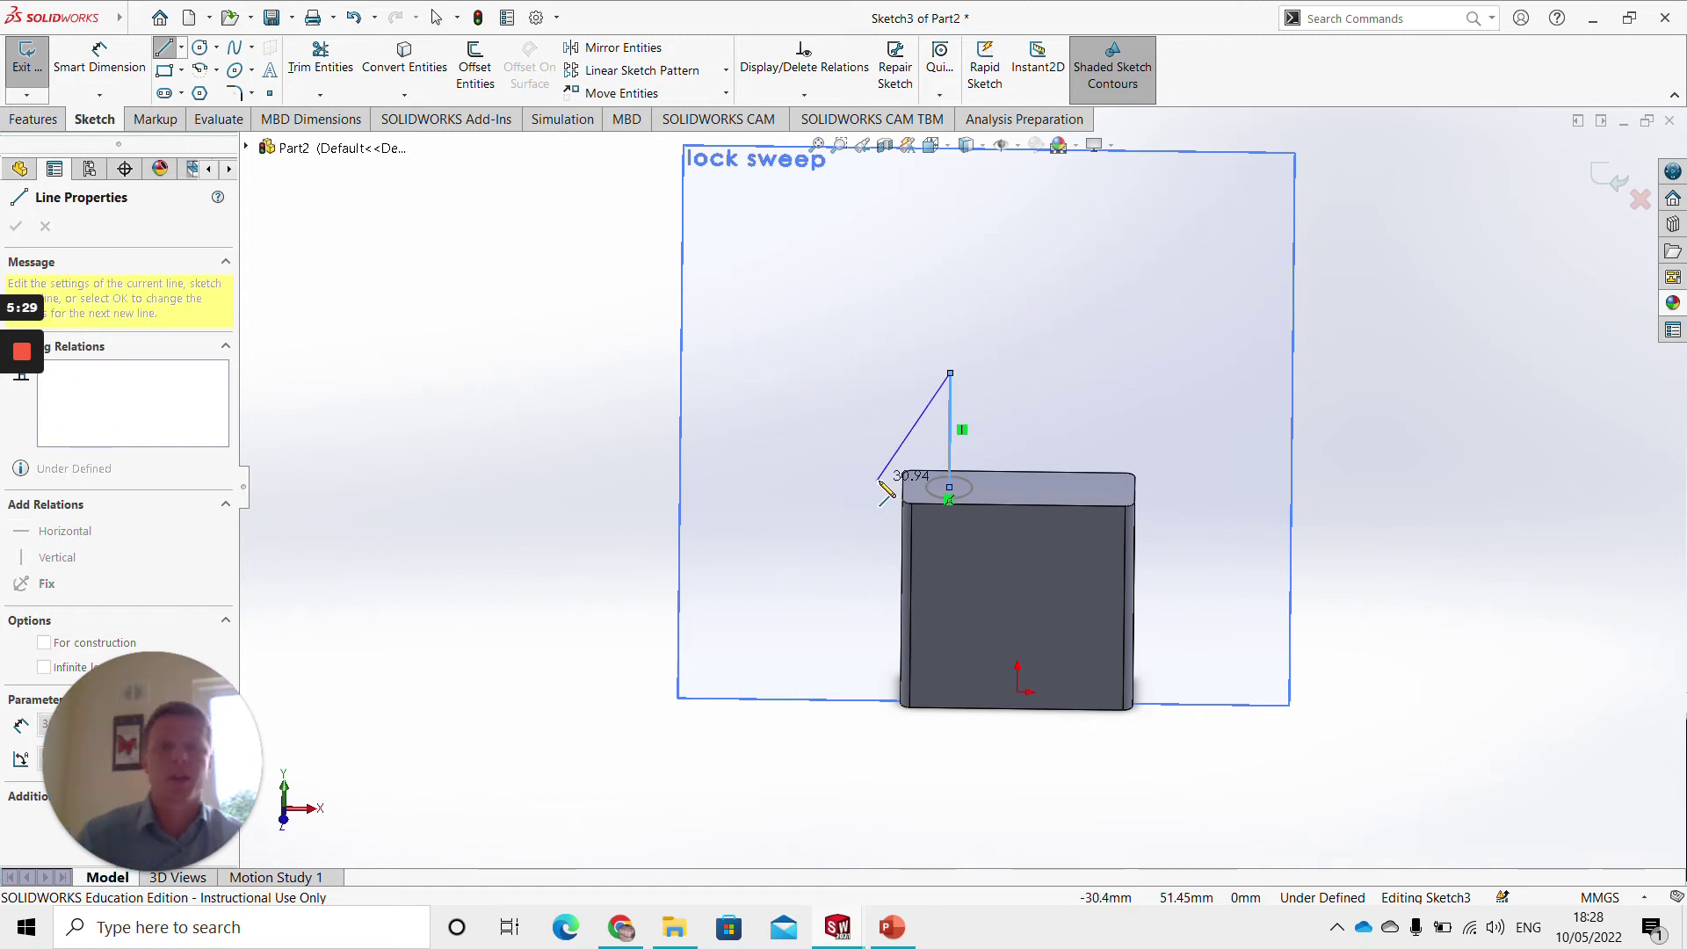
{"action": "key", "text": "Escape"}
{"action": "key", "text": "Escape"}
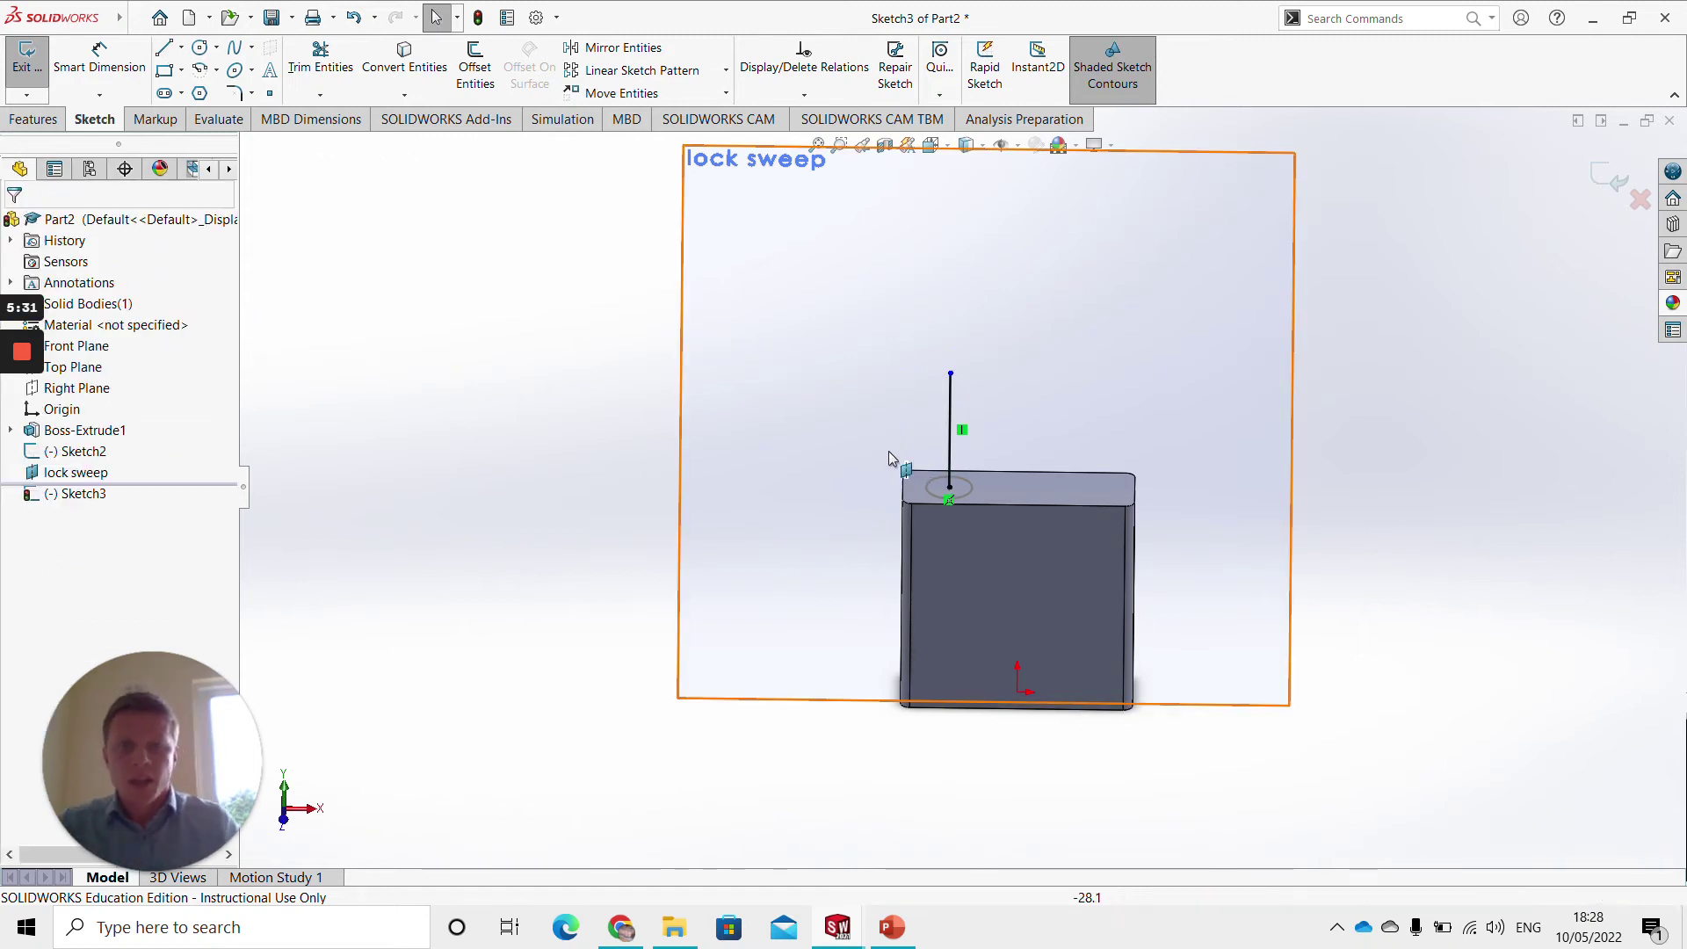
Dimension the vertical line's length as 27 mm
{"action": "left_click", "coordinate": [100, 62]}
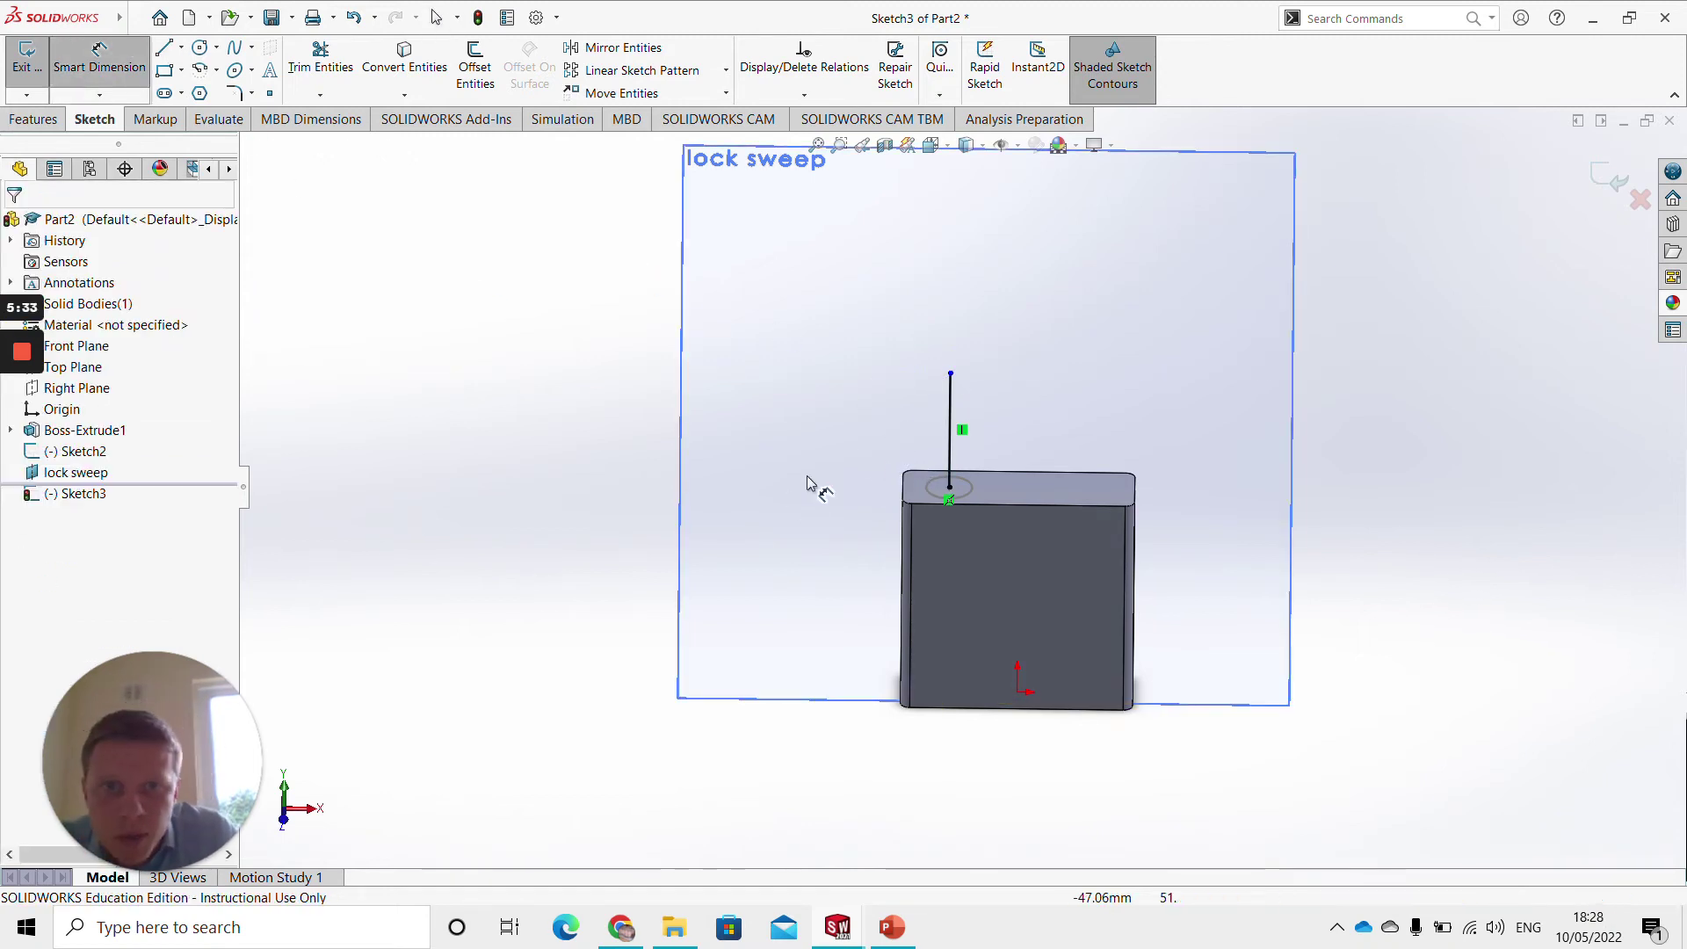
{"action": "left_click", "coordinate": [950, 437]}
{"action": "left_click", "coordinate": [857, 446]}
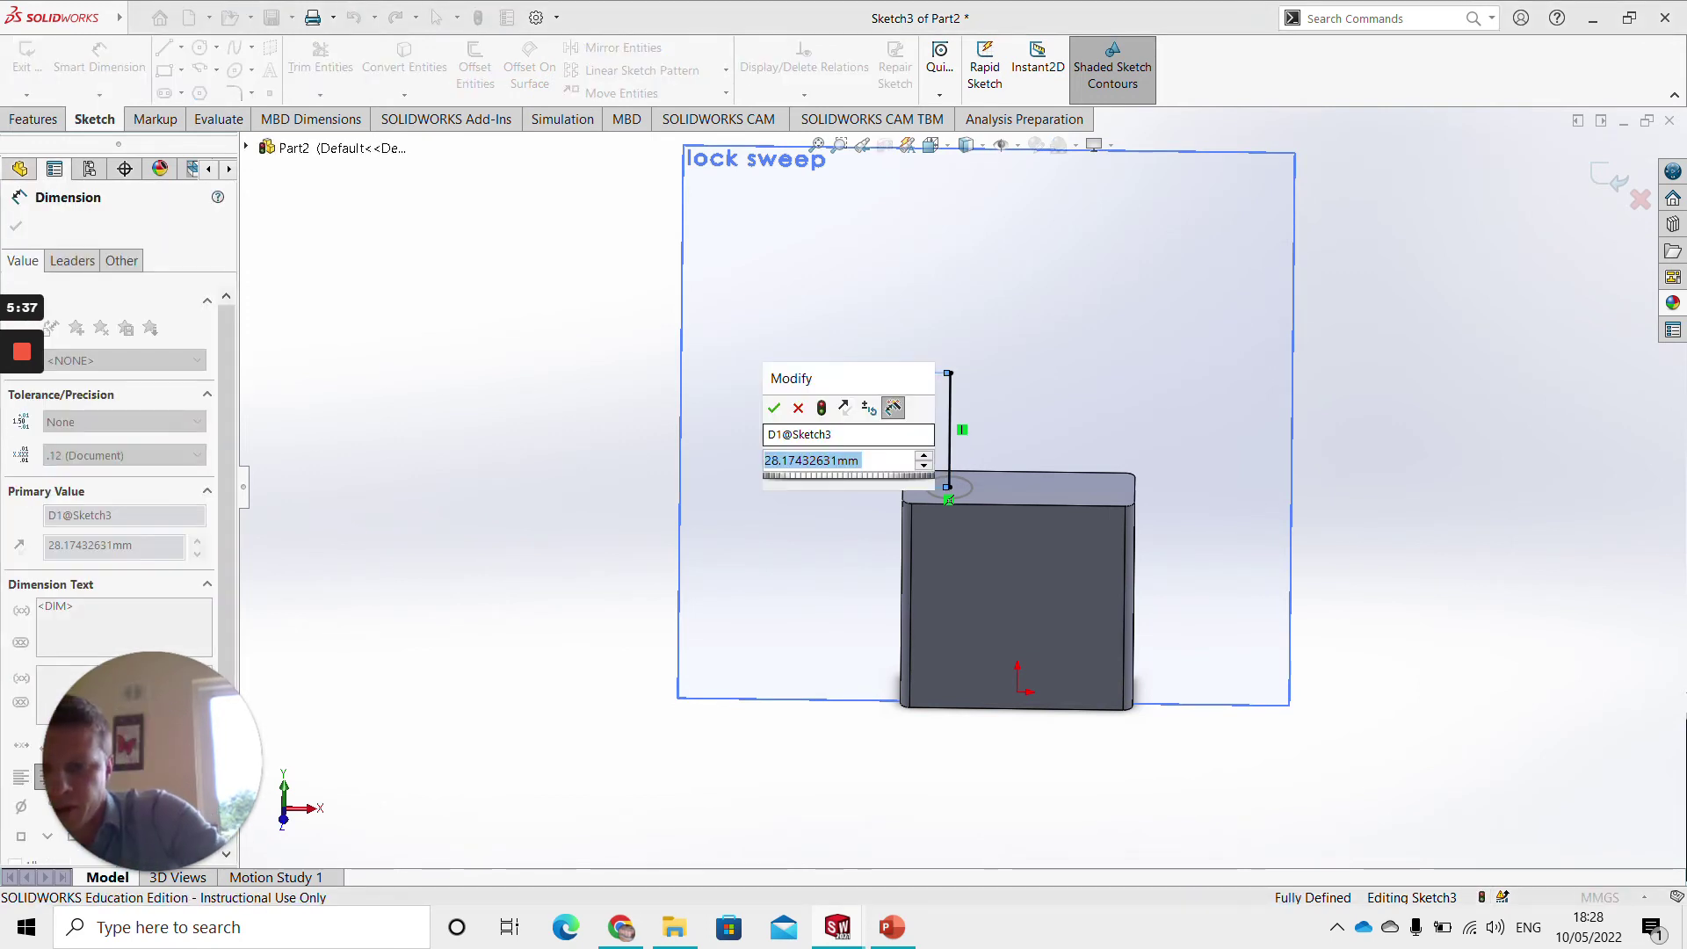
{"action": "type", "text": "27"}
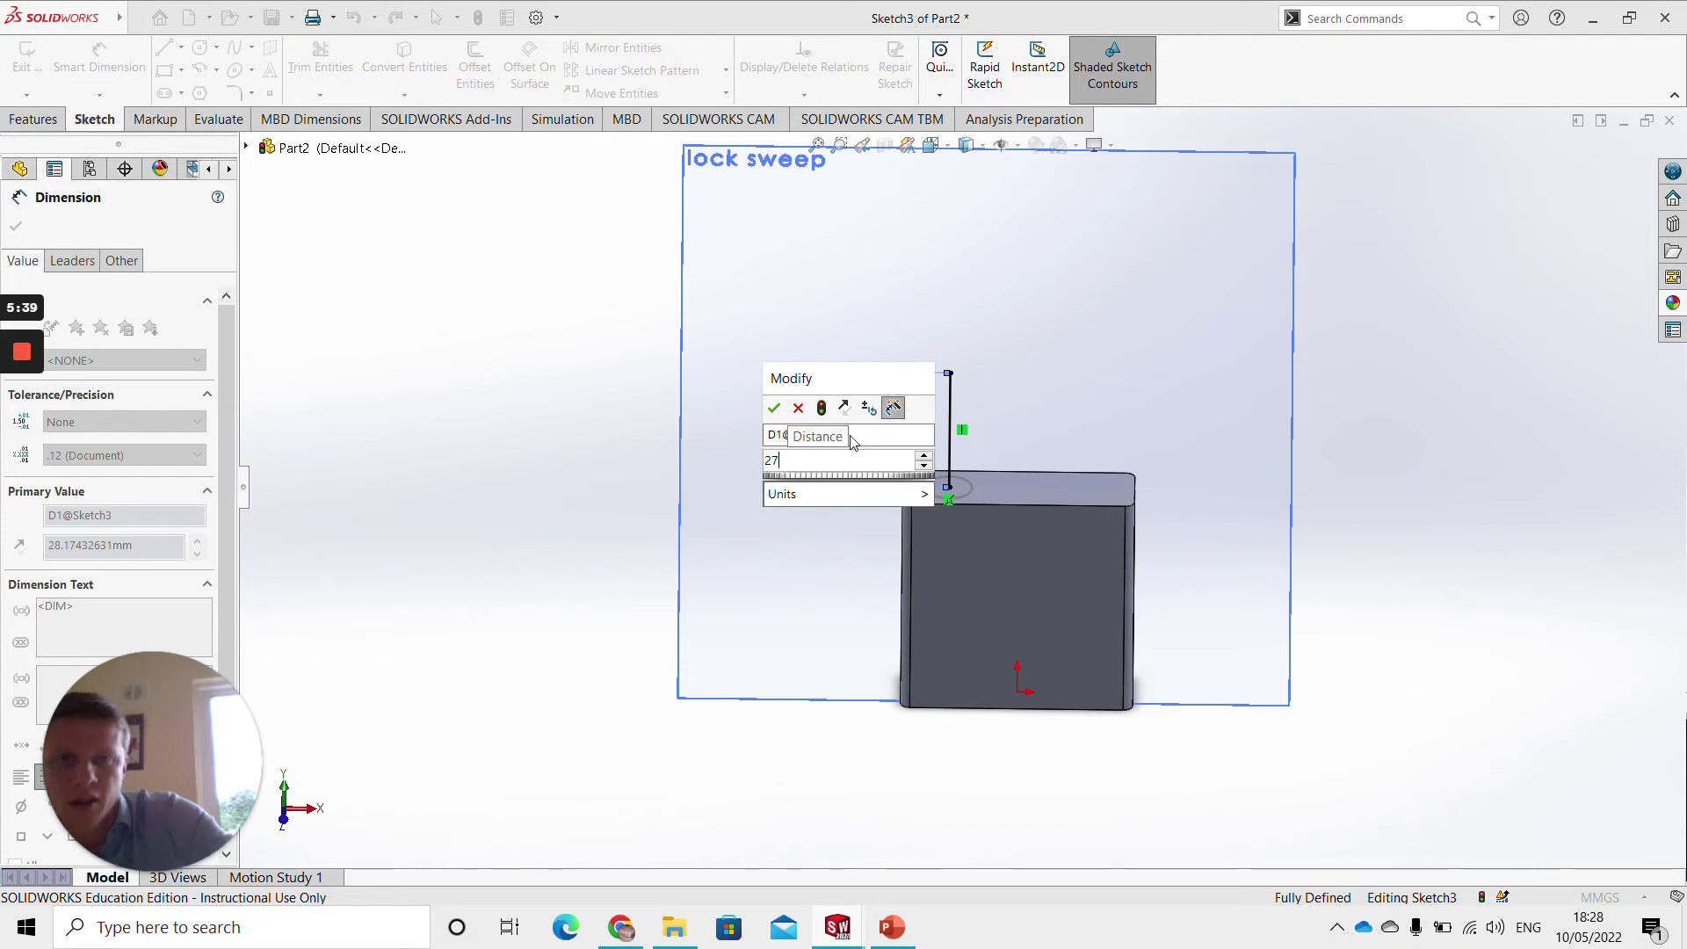
{"action": "key", "text": "Return"}
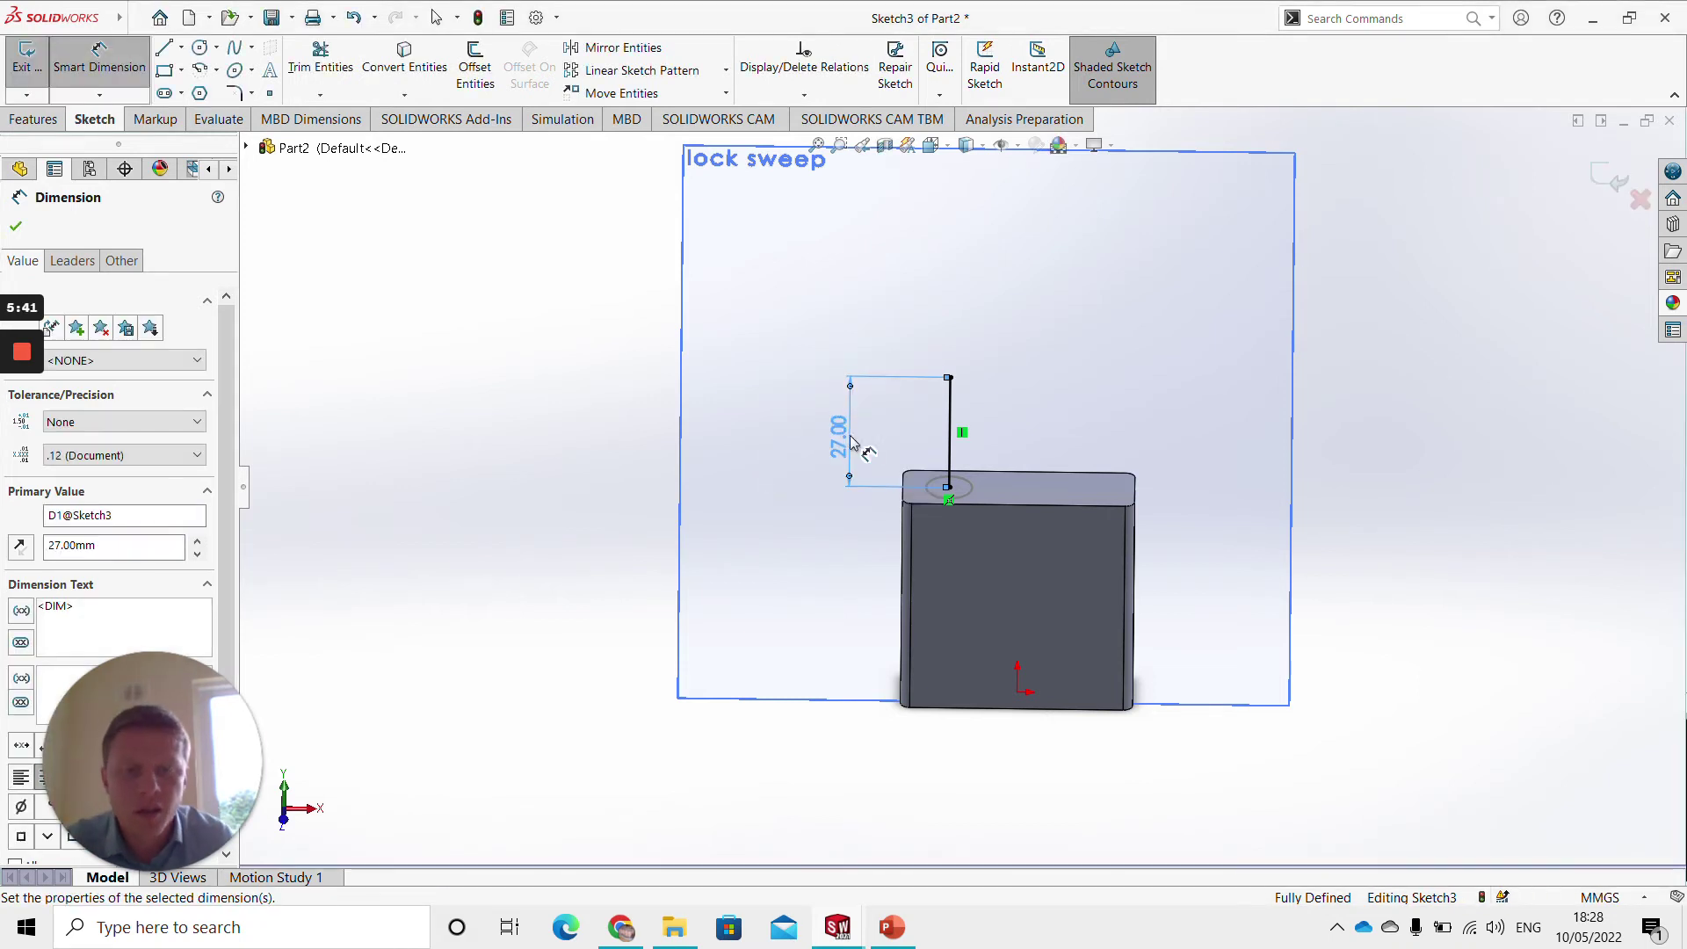
{"action": "left_click", "coordinate": [181, 47]}
{"action": "left_click", "coordinate": [214, 92]}
{"action": "scroll", "coordinate": [1108, 413], "scroll_direction": "down", "scroll_amount": 5}
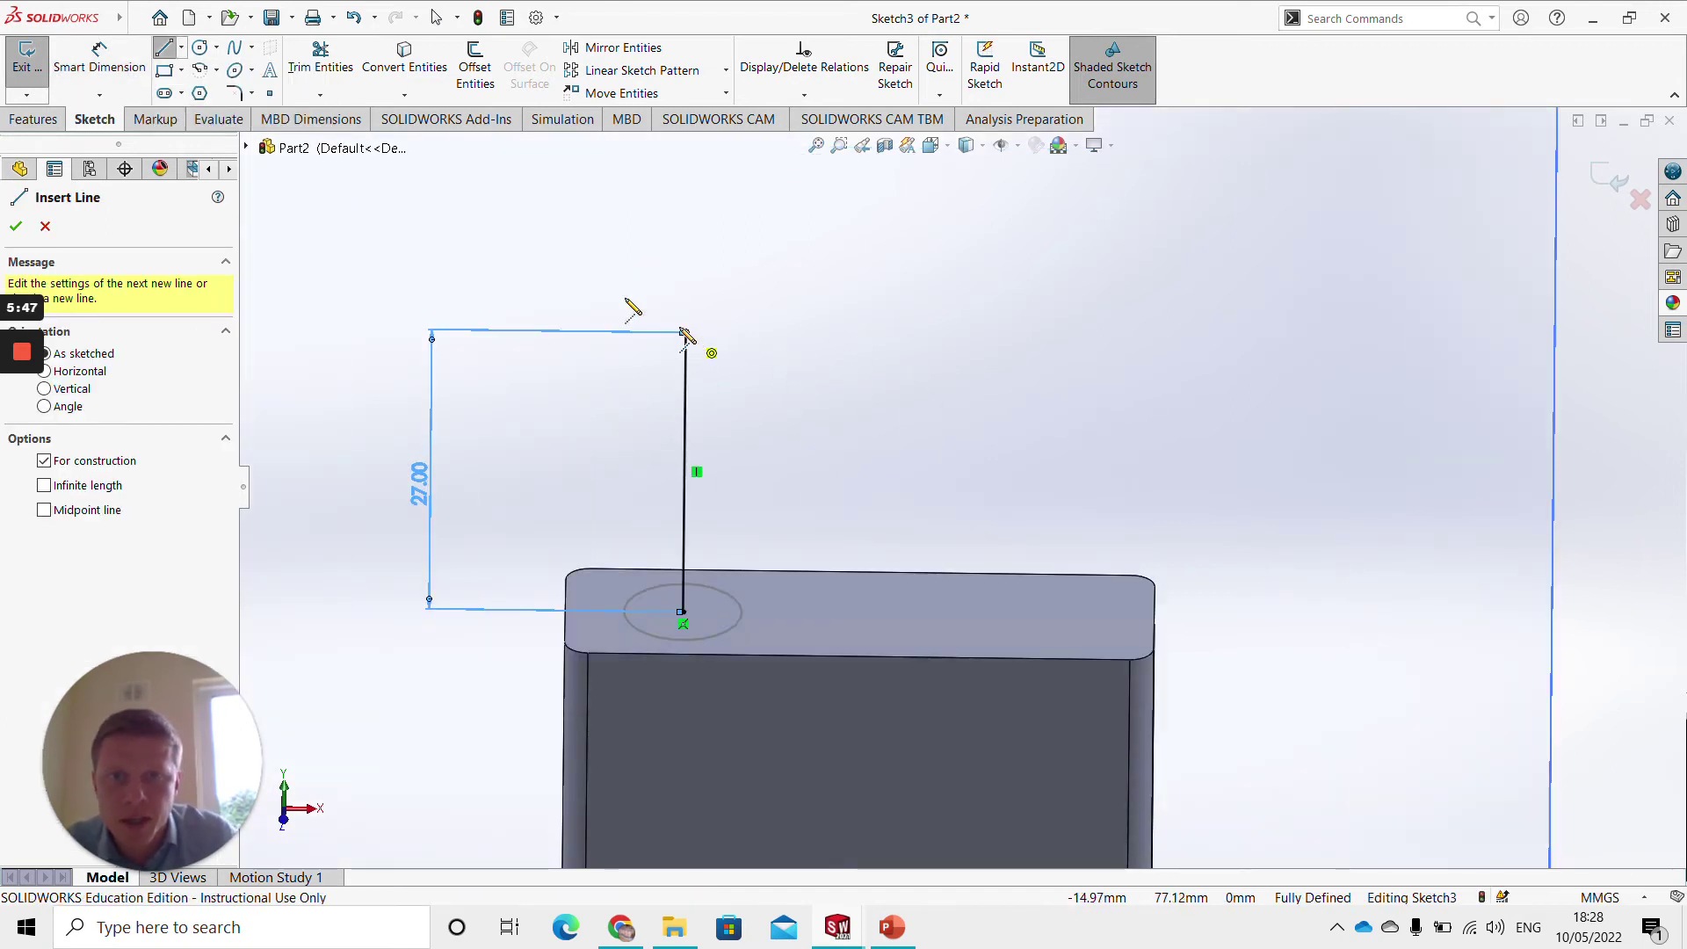
{"action": "left_click", "coordinate": [181, 47]}
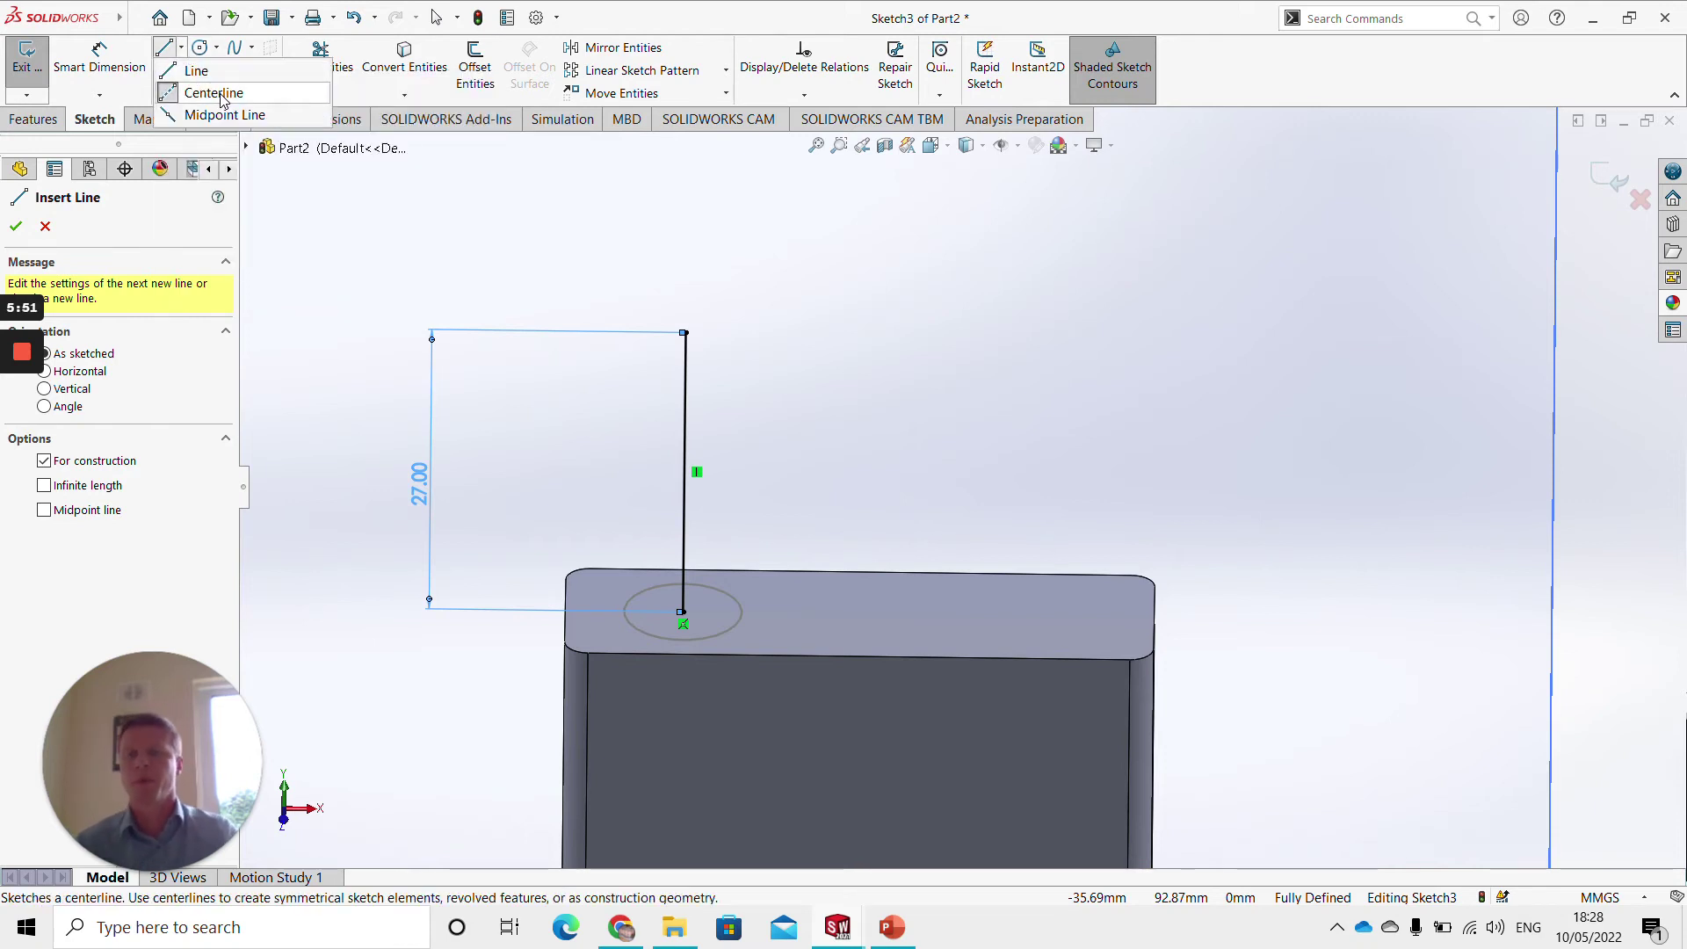
{"action": "left_click", "coordinate": [561, 269]}
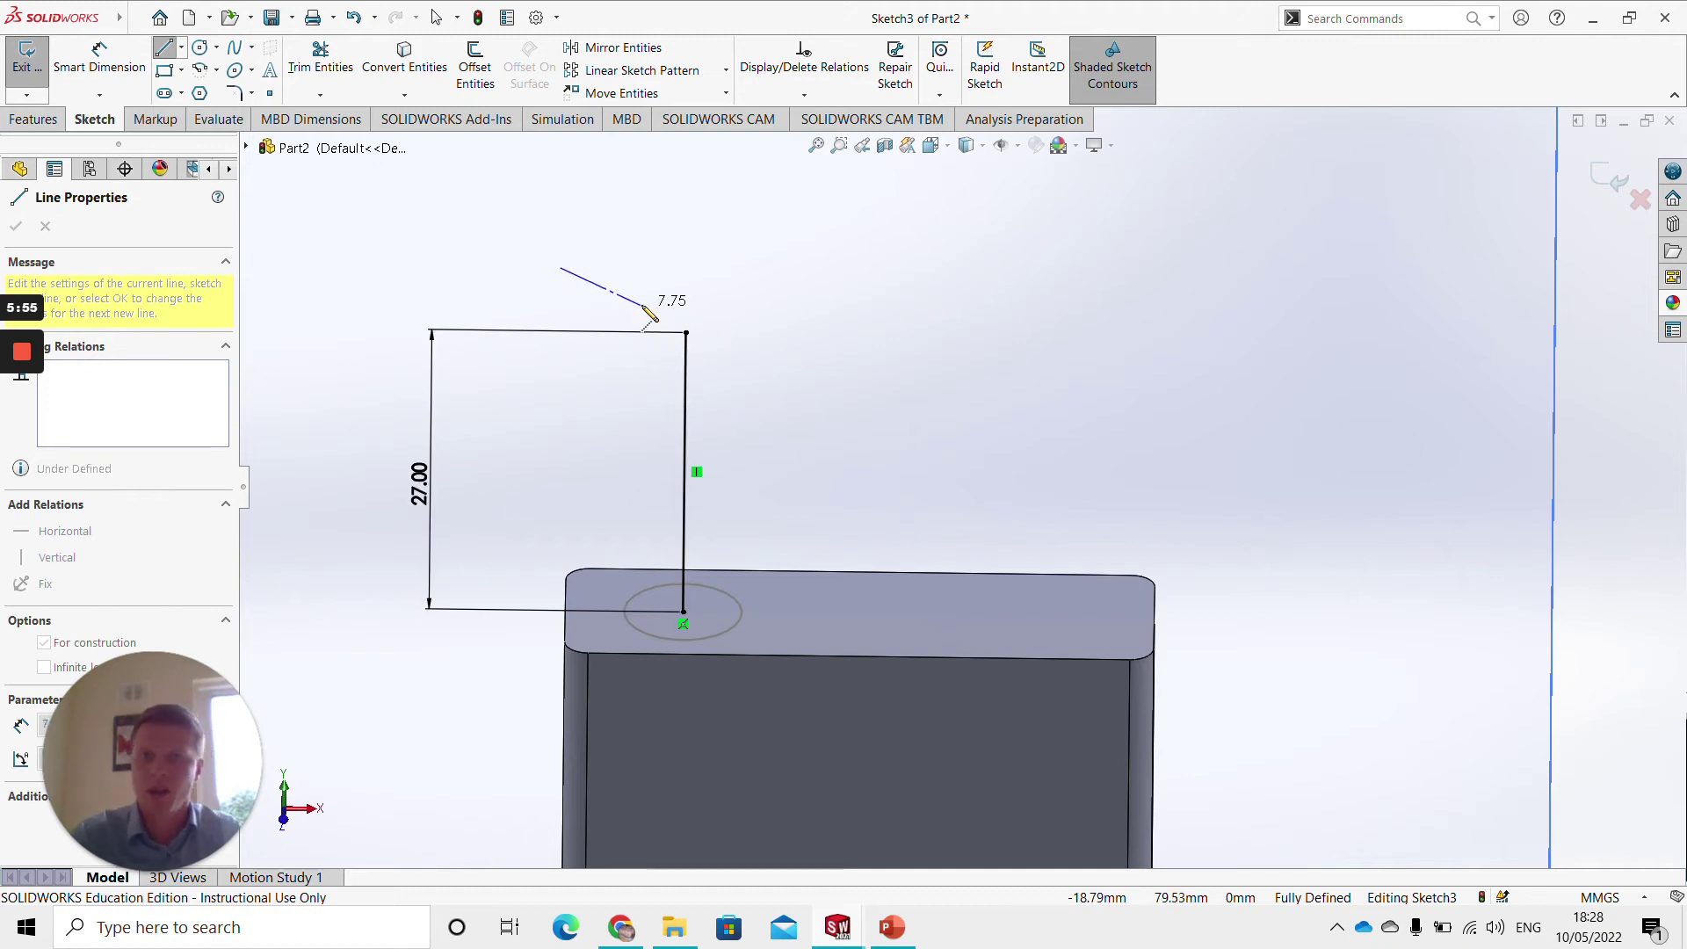
{"action": "key", "text": "Escape"}
Sketch a horizontal centerline about 29 mm long to the right from the upper end of the vertical line
{"action": "left_click", "coordinate": [179, 51]}
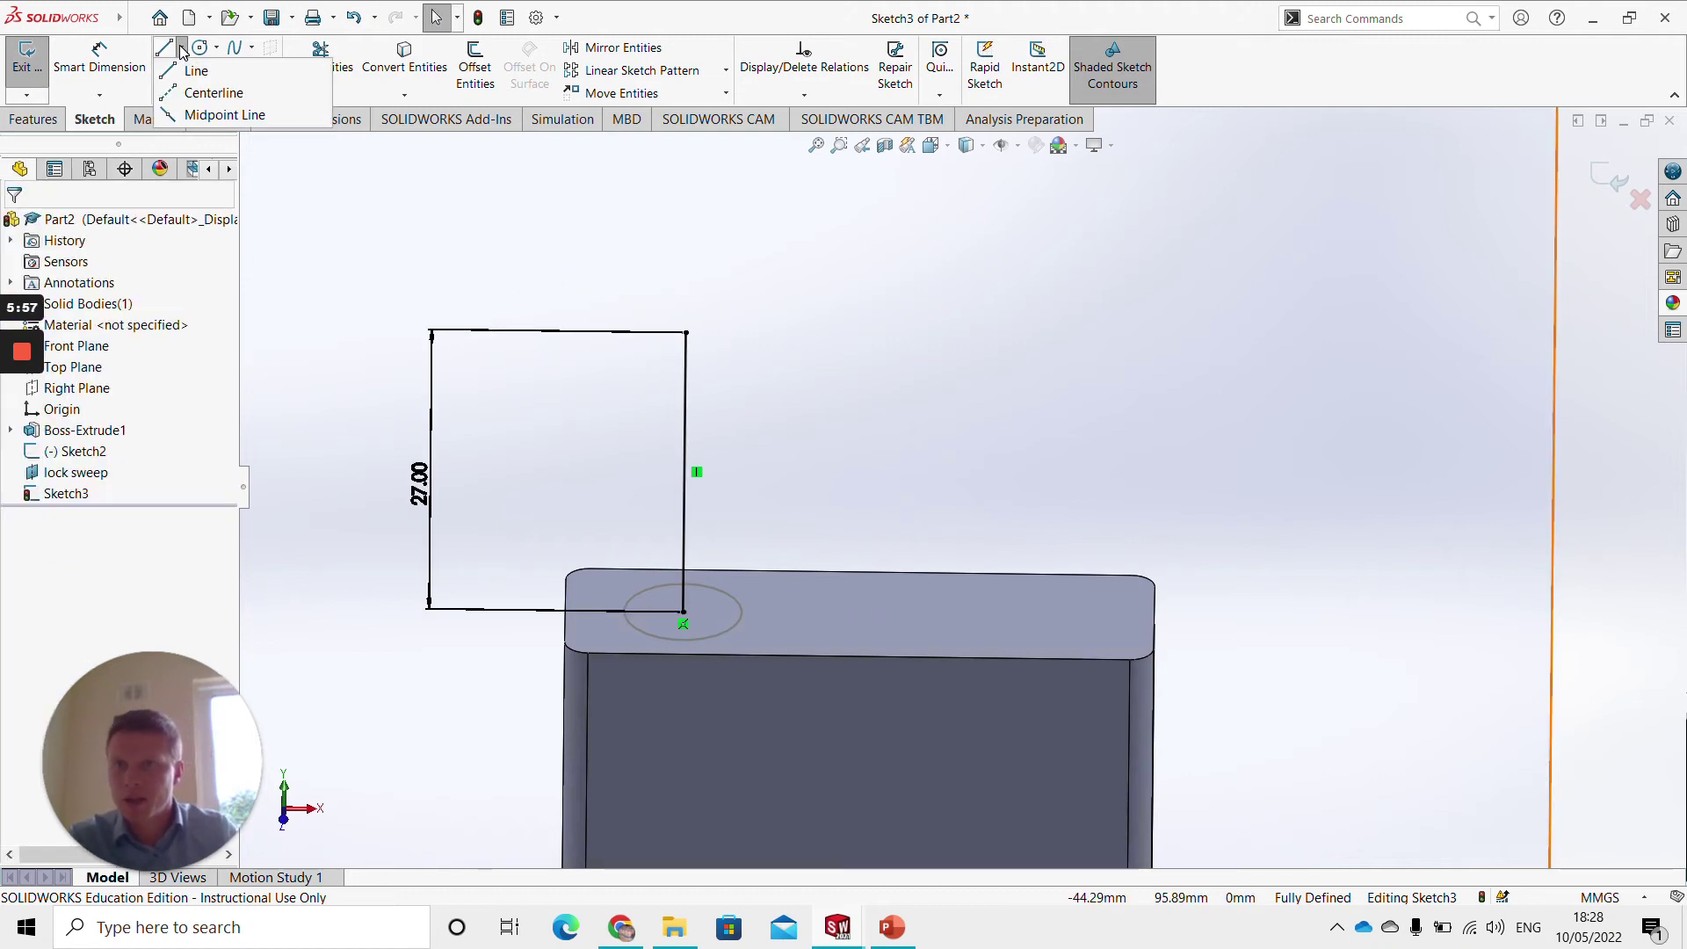
{"action": "left_click", "coordinate": [215, 91]}
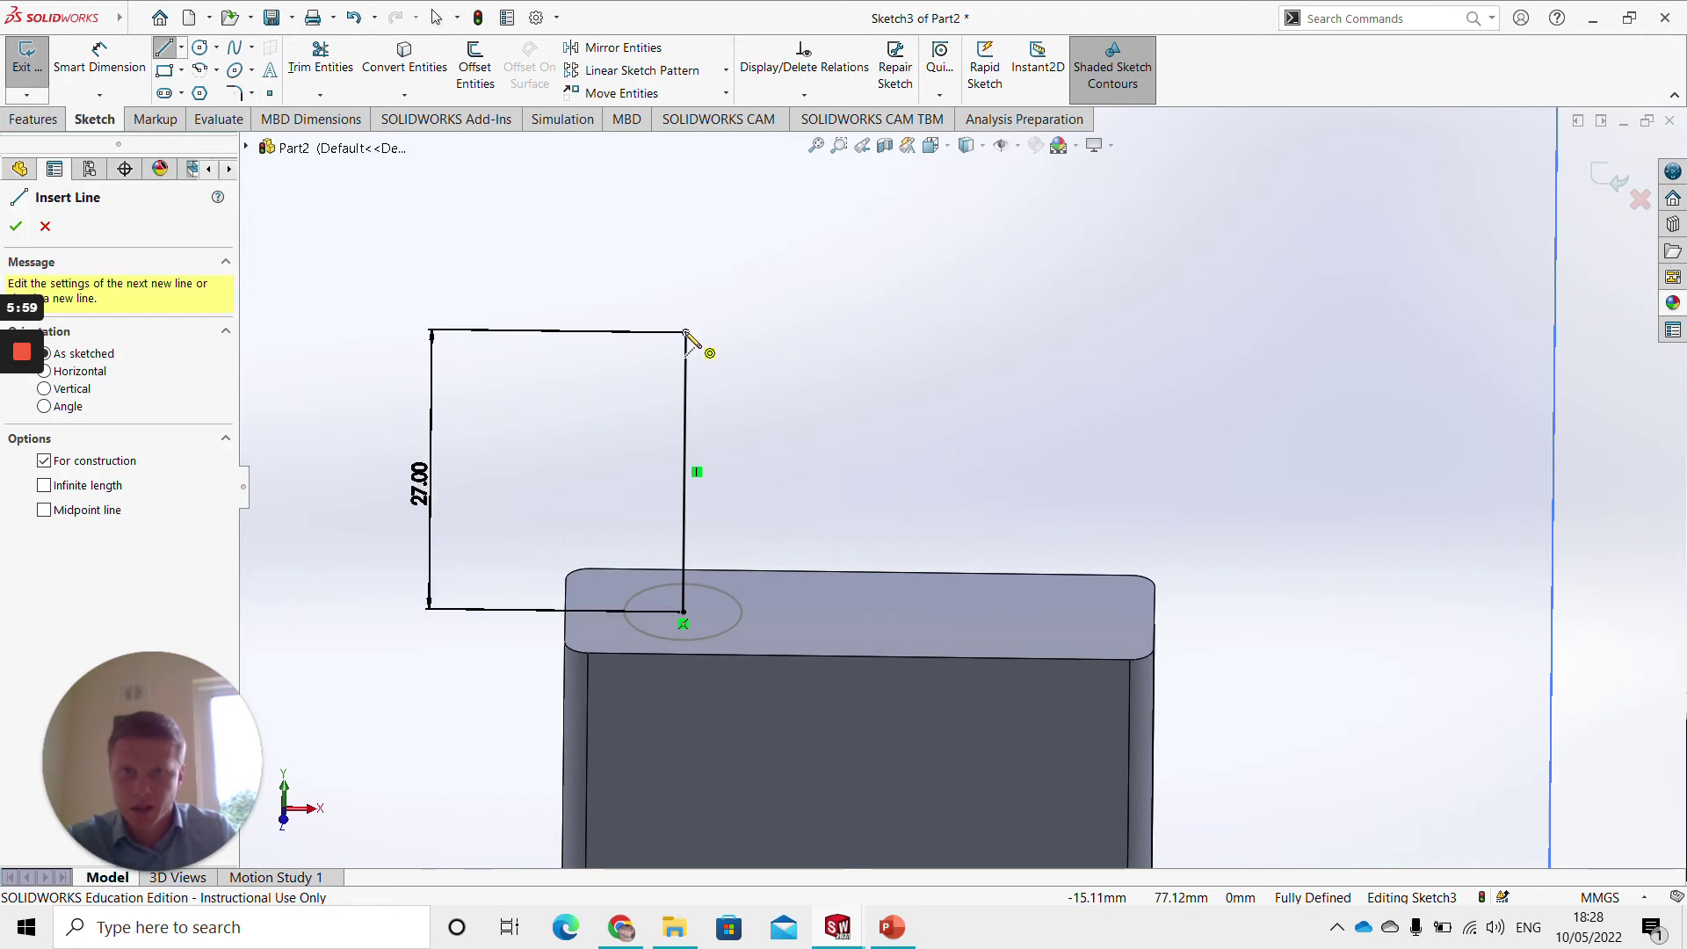
{"action": "left_click", "coordinate": [686, 332]}
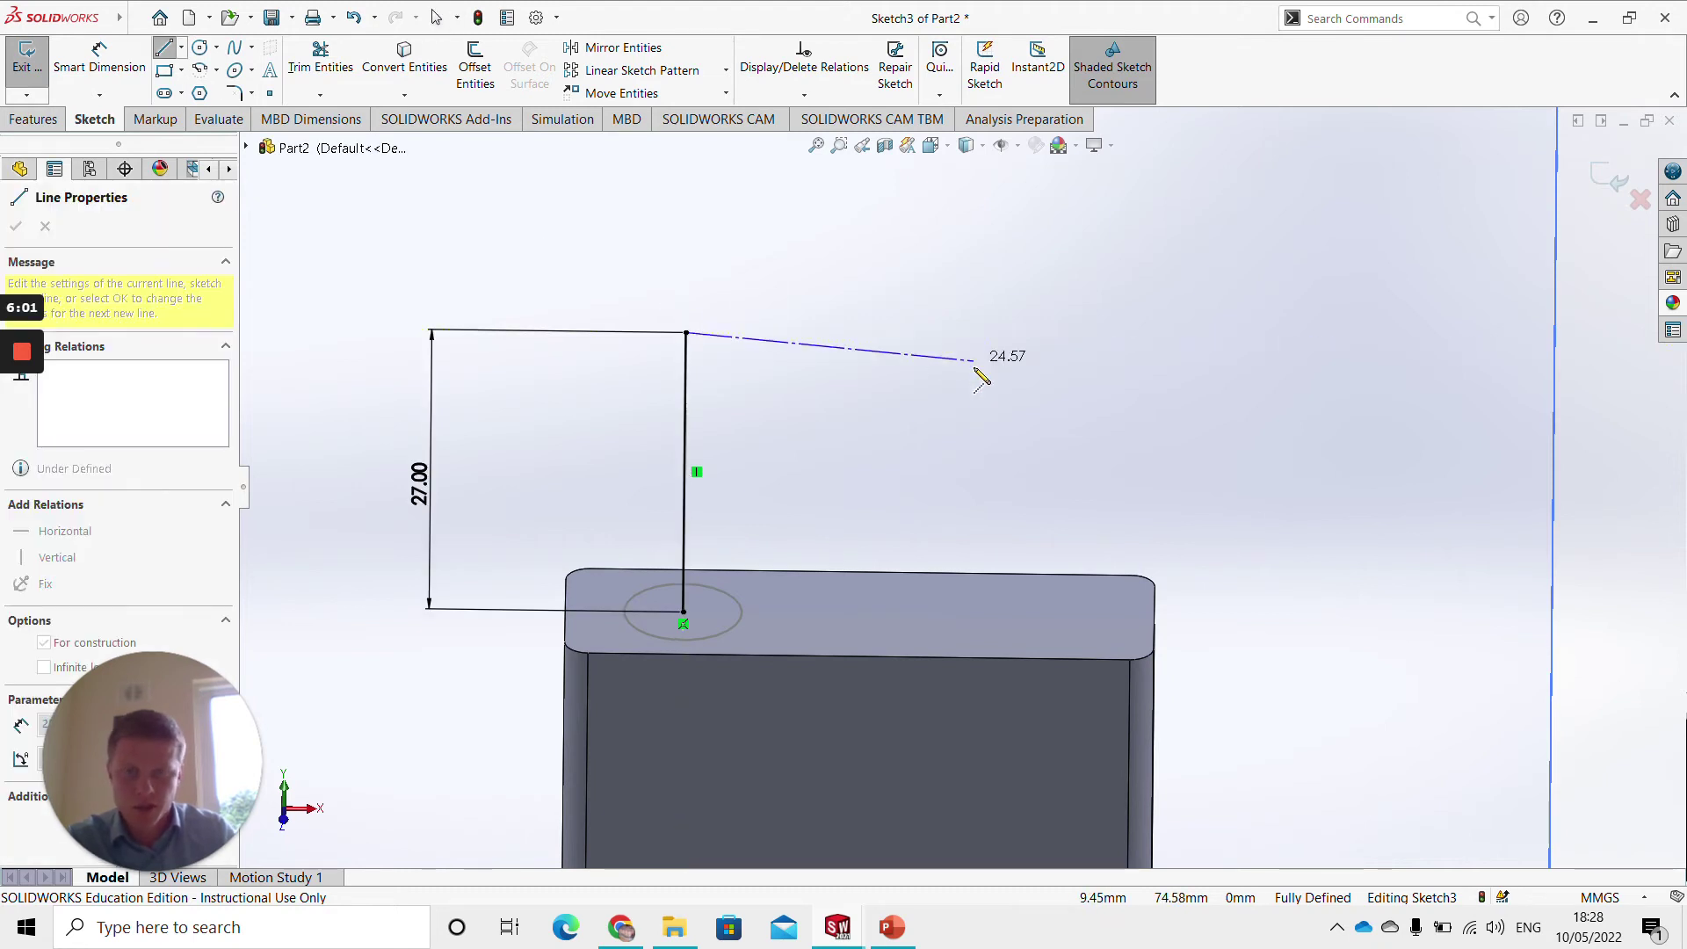
{"action": "left_click", "coordinate": [1030, 338]}
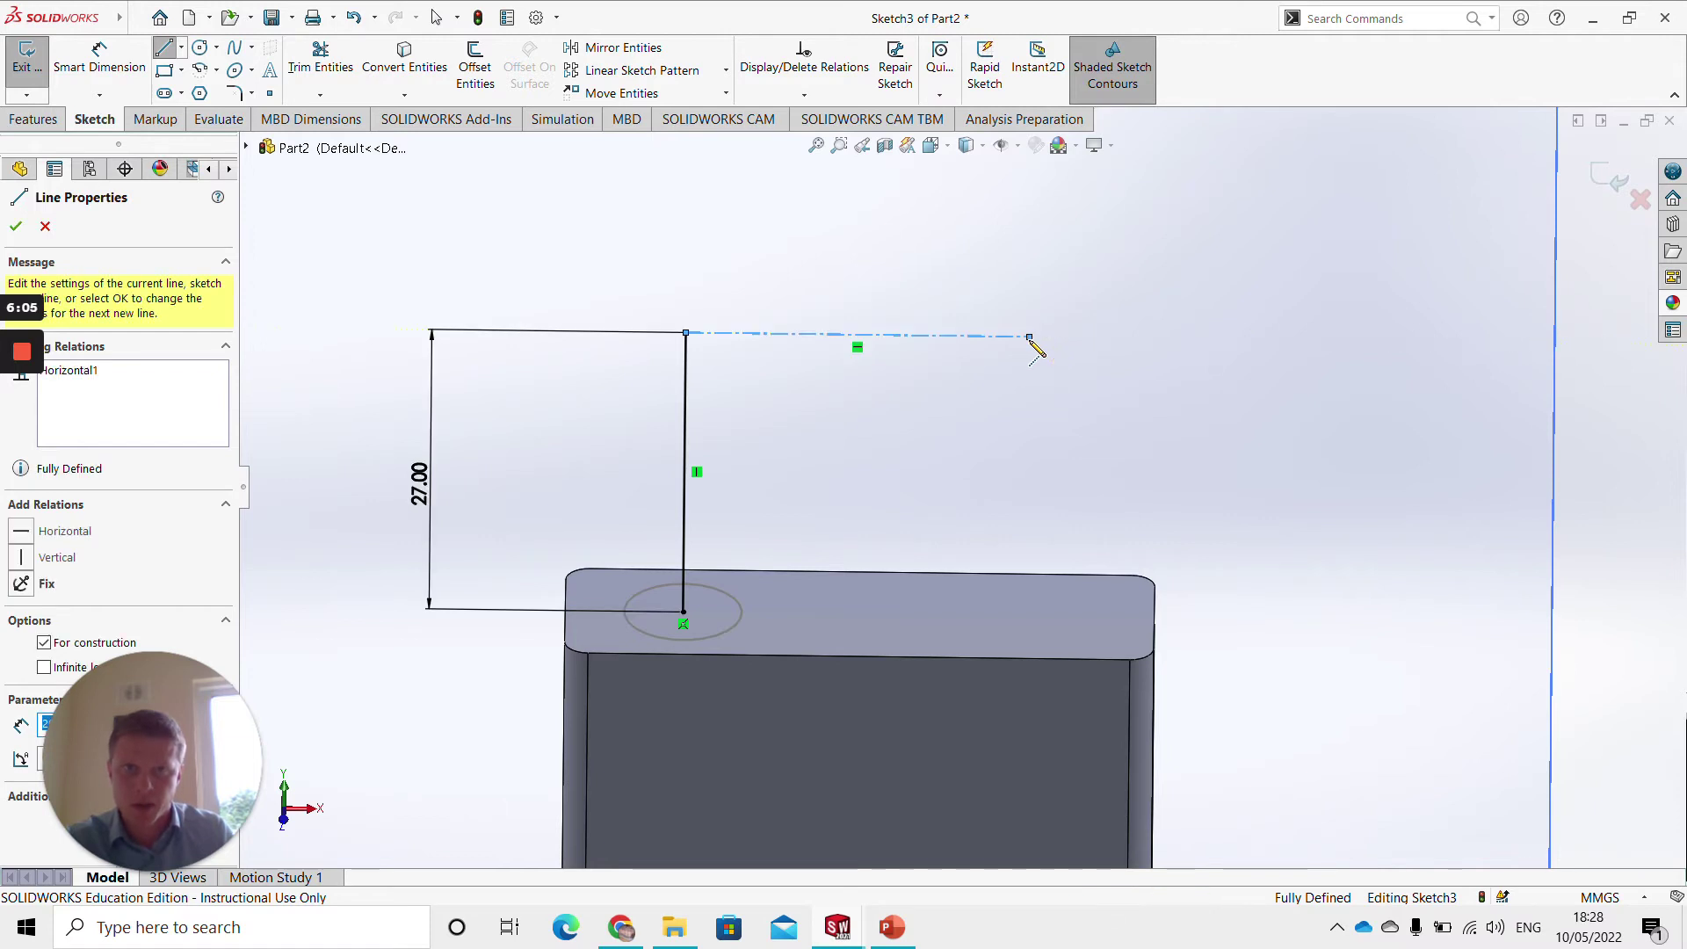
{"action": "key", "text": "Escape"}
Dimension the horizontal centerline's length as 30 mm
{"action": "left_click", "coordinate": [106, 63]}
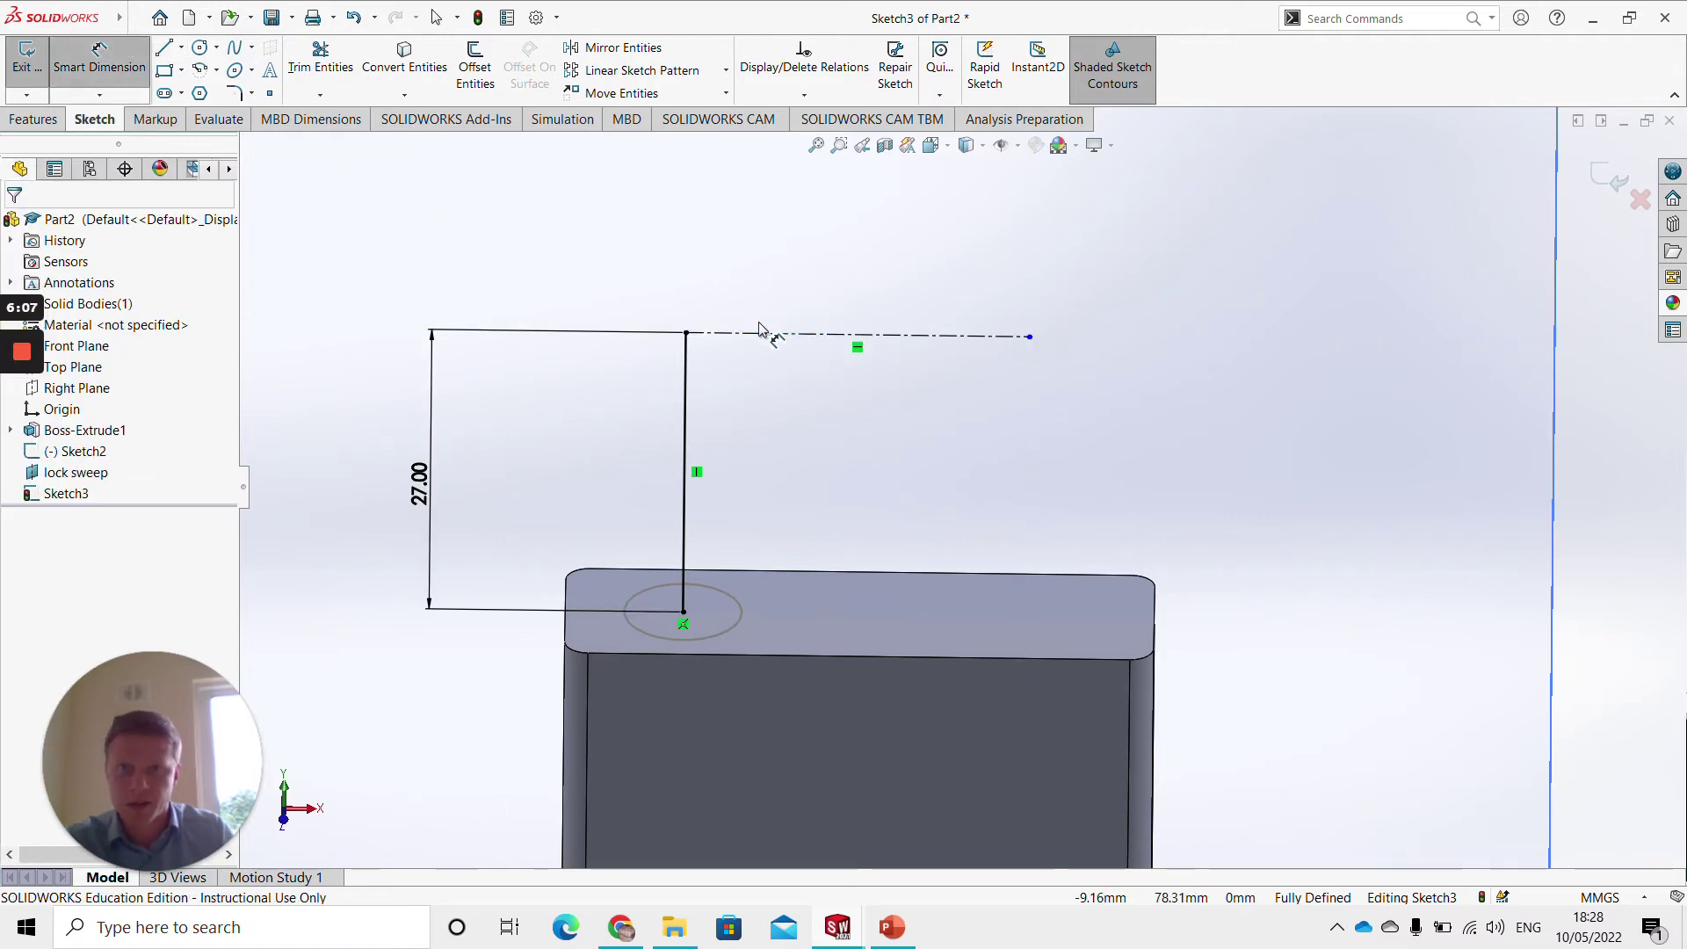
{"action": "left_click", "coordinate": [803, 335]}
{"action": "left_click", "coordinate": [809, 435]}
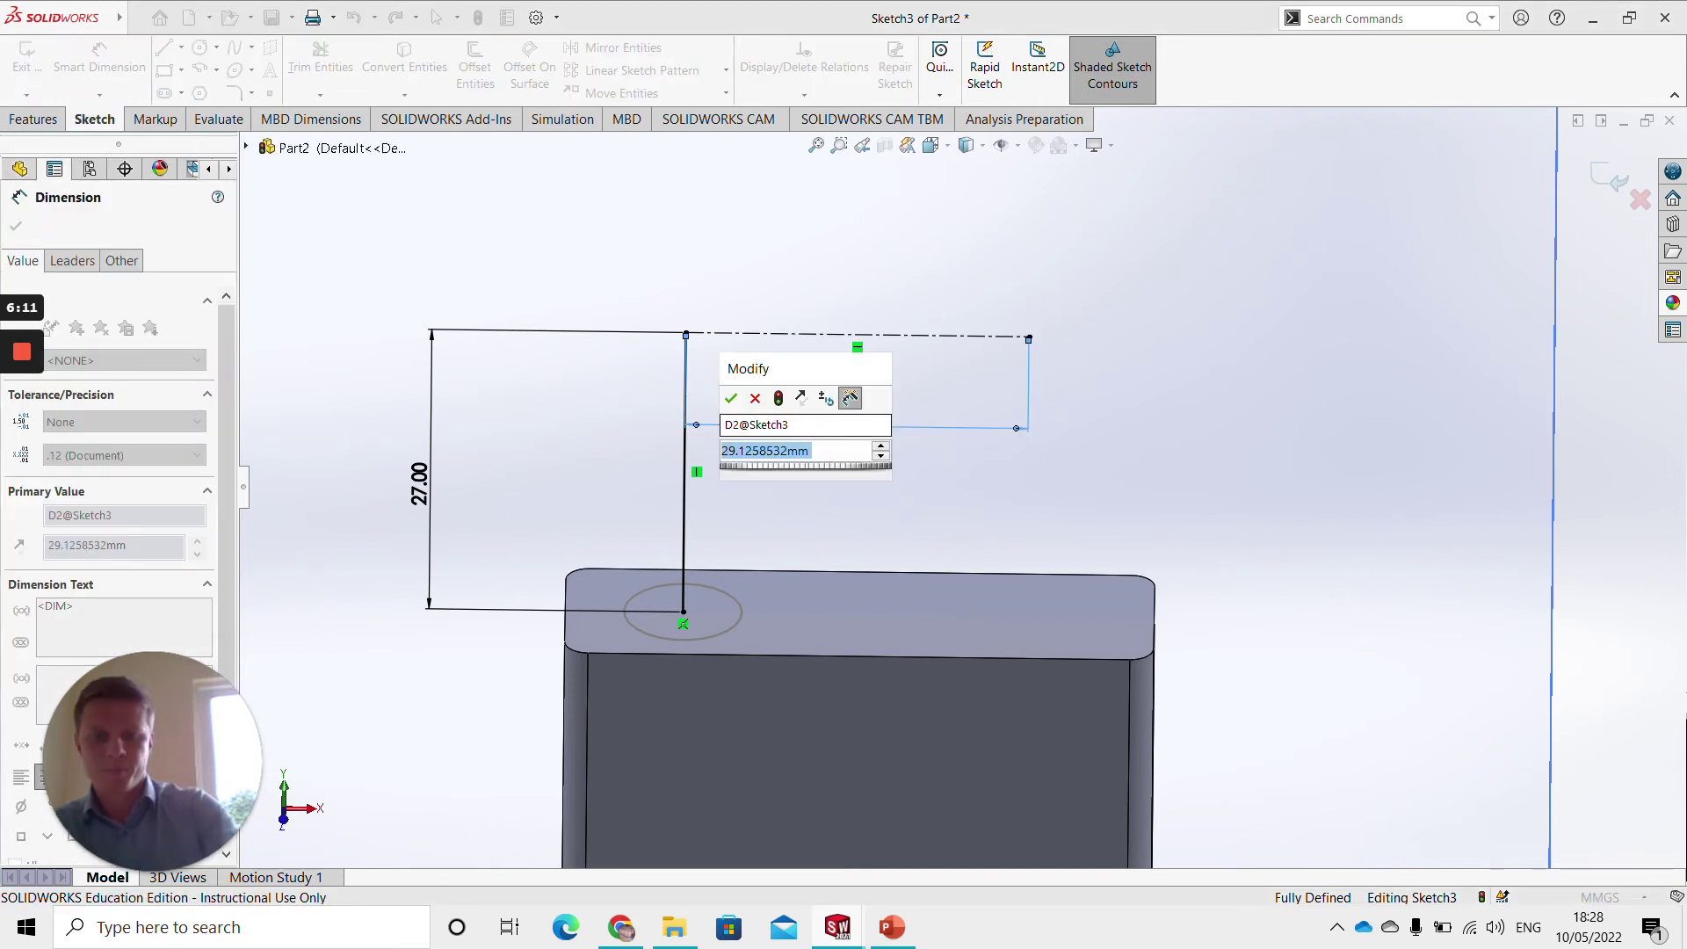
{"action": "type", "text": "30"}
{"action": "key", "text": "Return"}
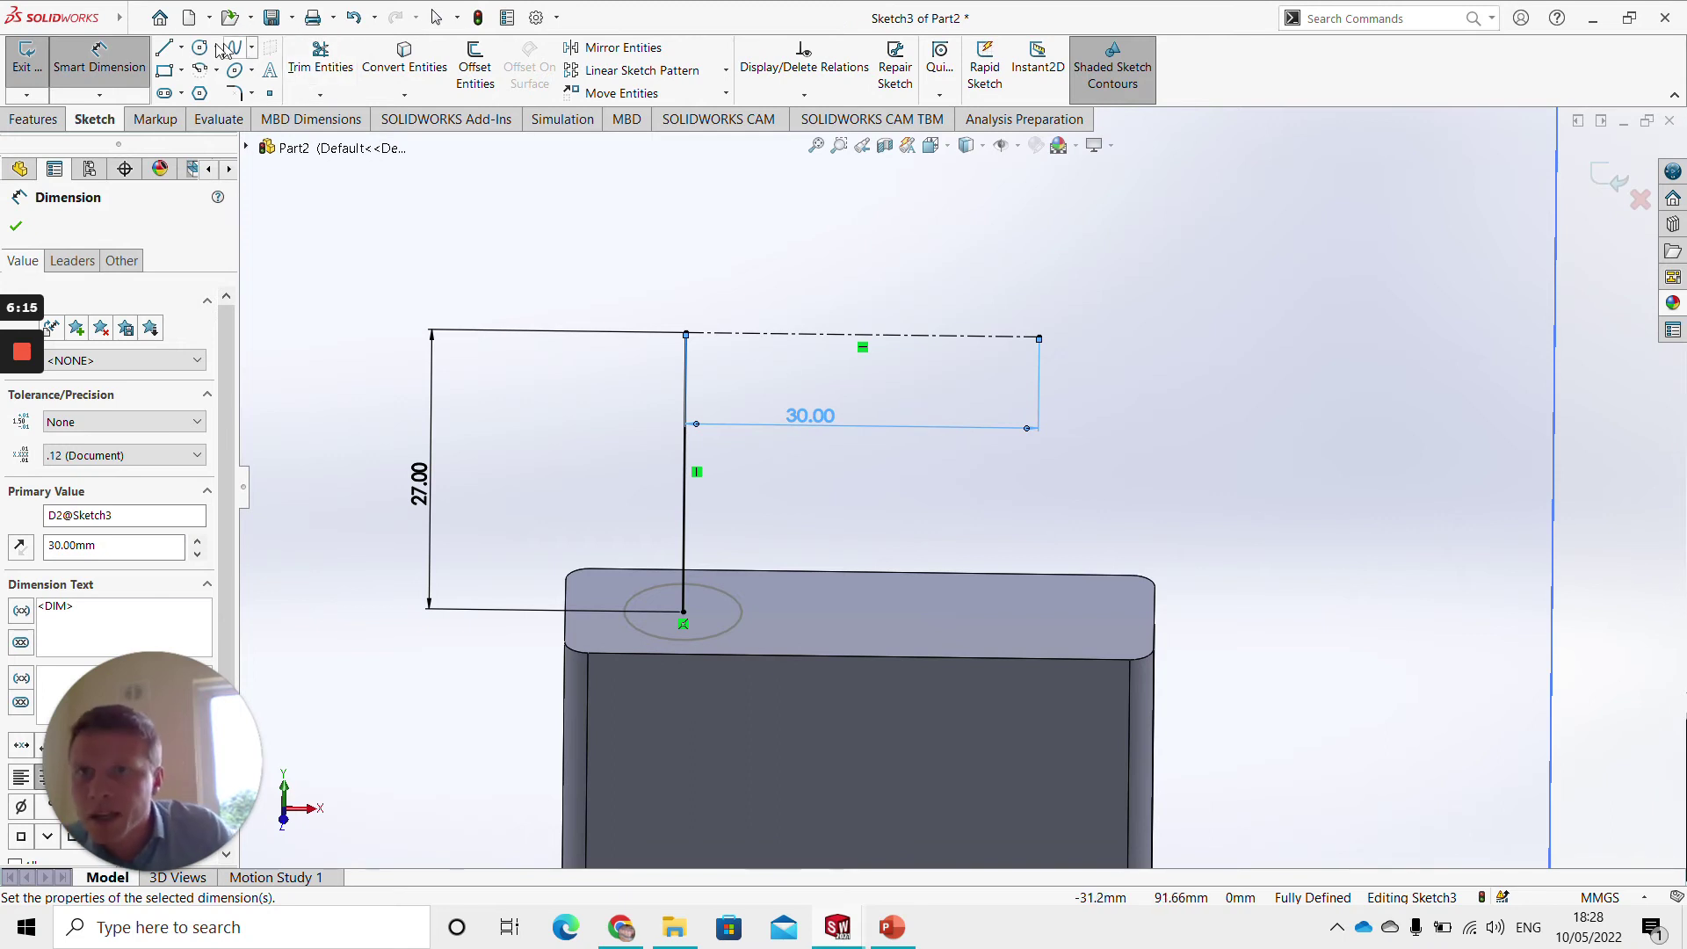
Sketch a circle of 15 mm radius centred on the centerline's midpoint and passing through the vertical line's upper end
{"action": "left_click", "coordinate": [200, 49]}
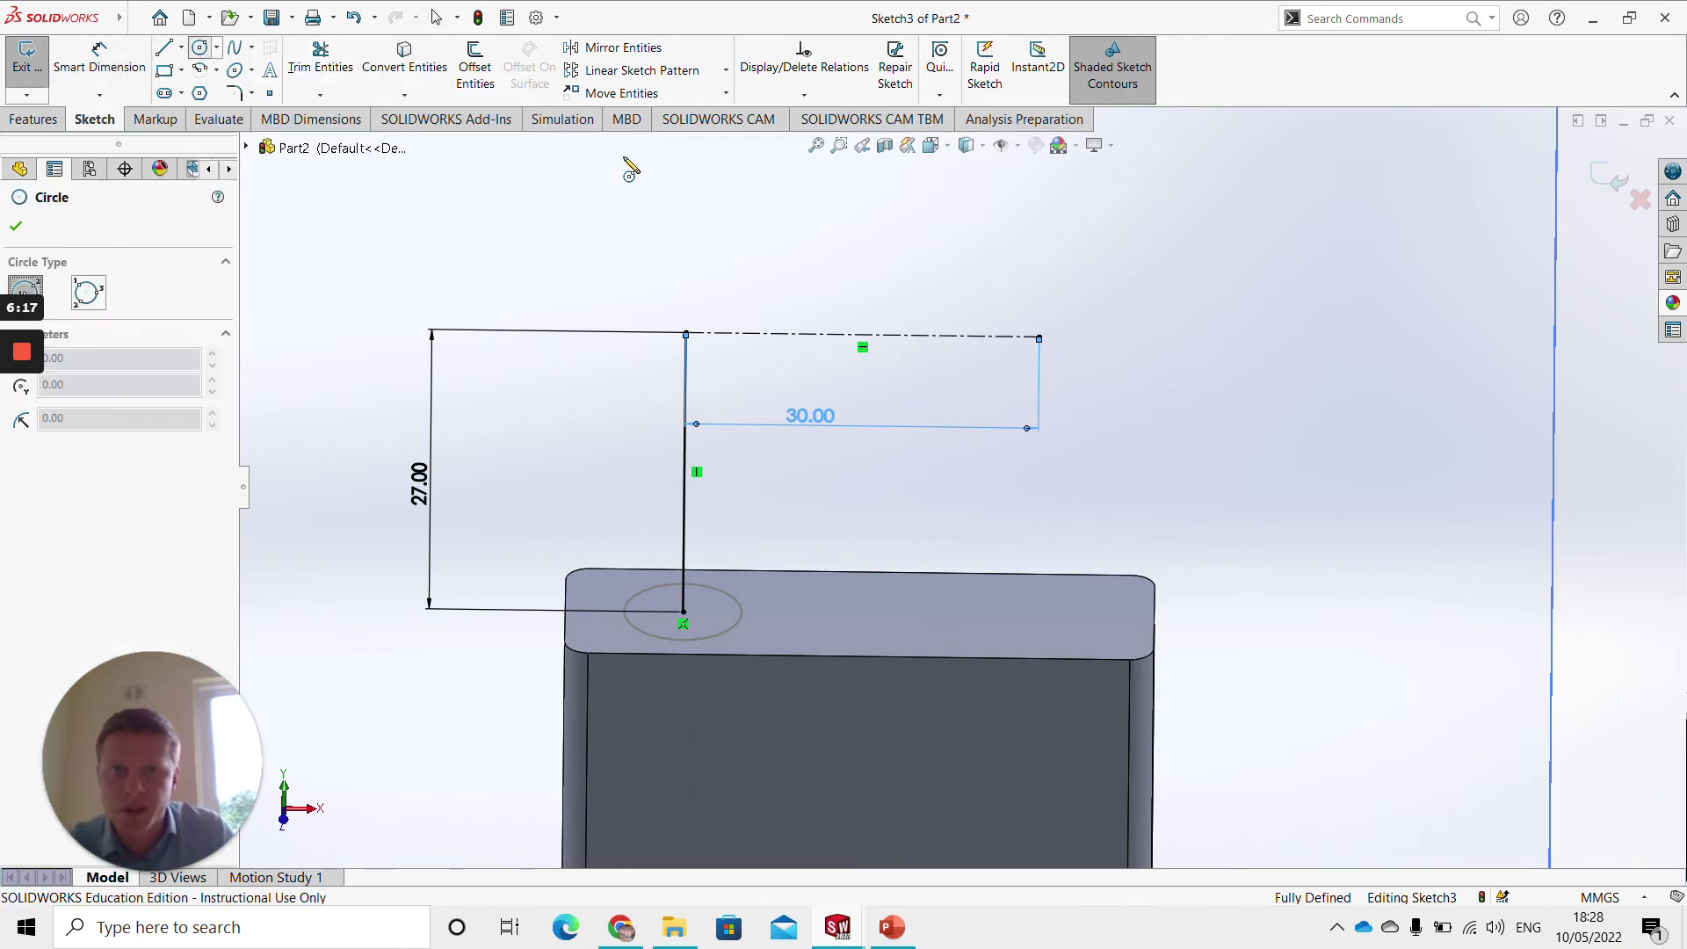
{"action": "left_click", "coordinate": [862, 334]}
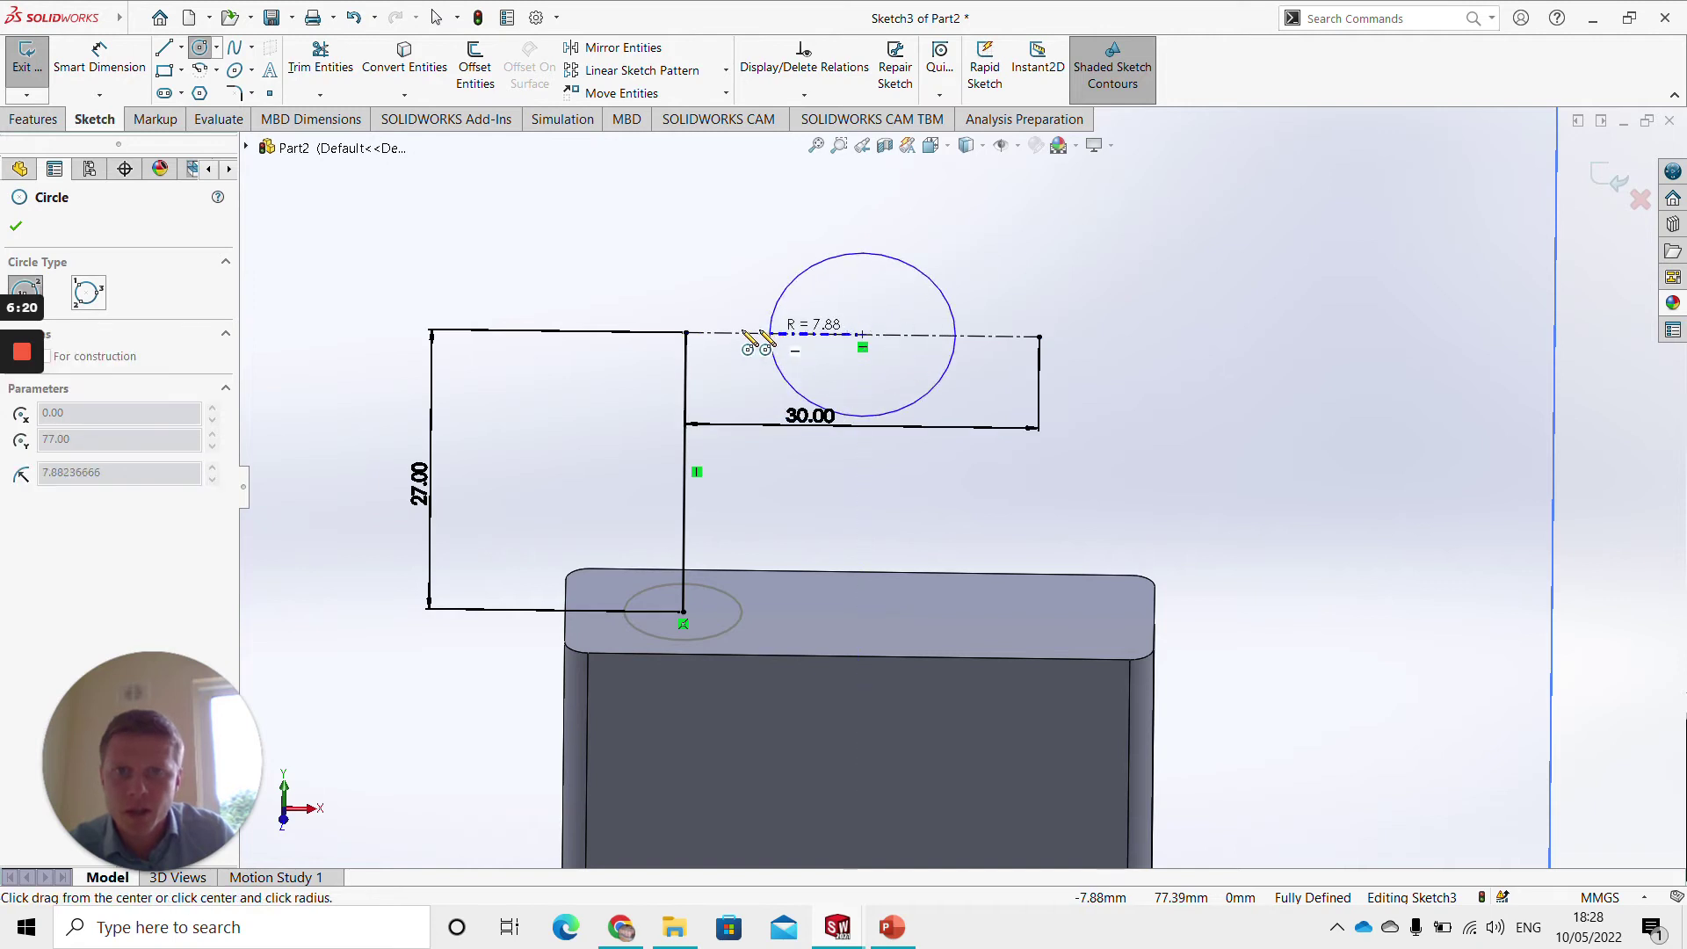
{"action": "left_click", "coordinate": [691, 334]}
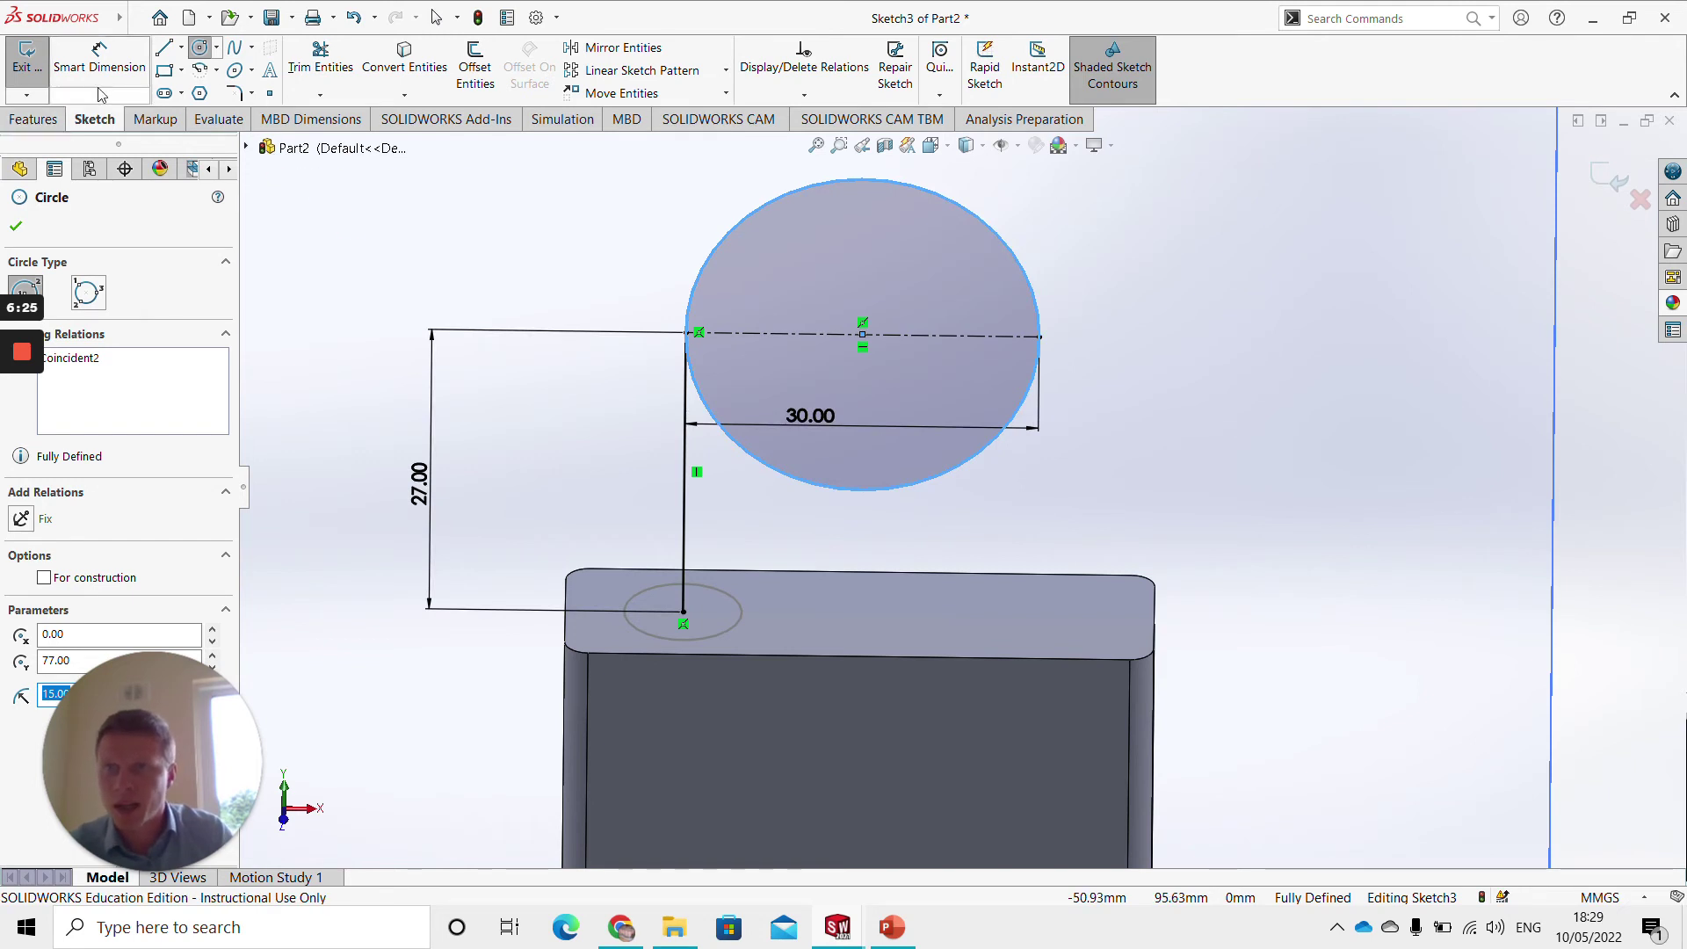
Draw a vertical solid line from the centerline's right end down past the block's top face
{"action": "left_click", "coordinate": [165, 51]}
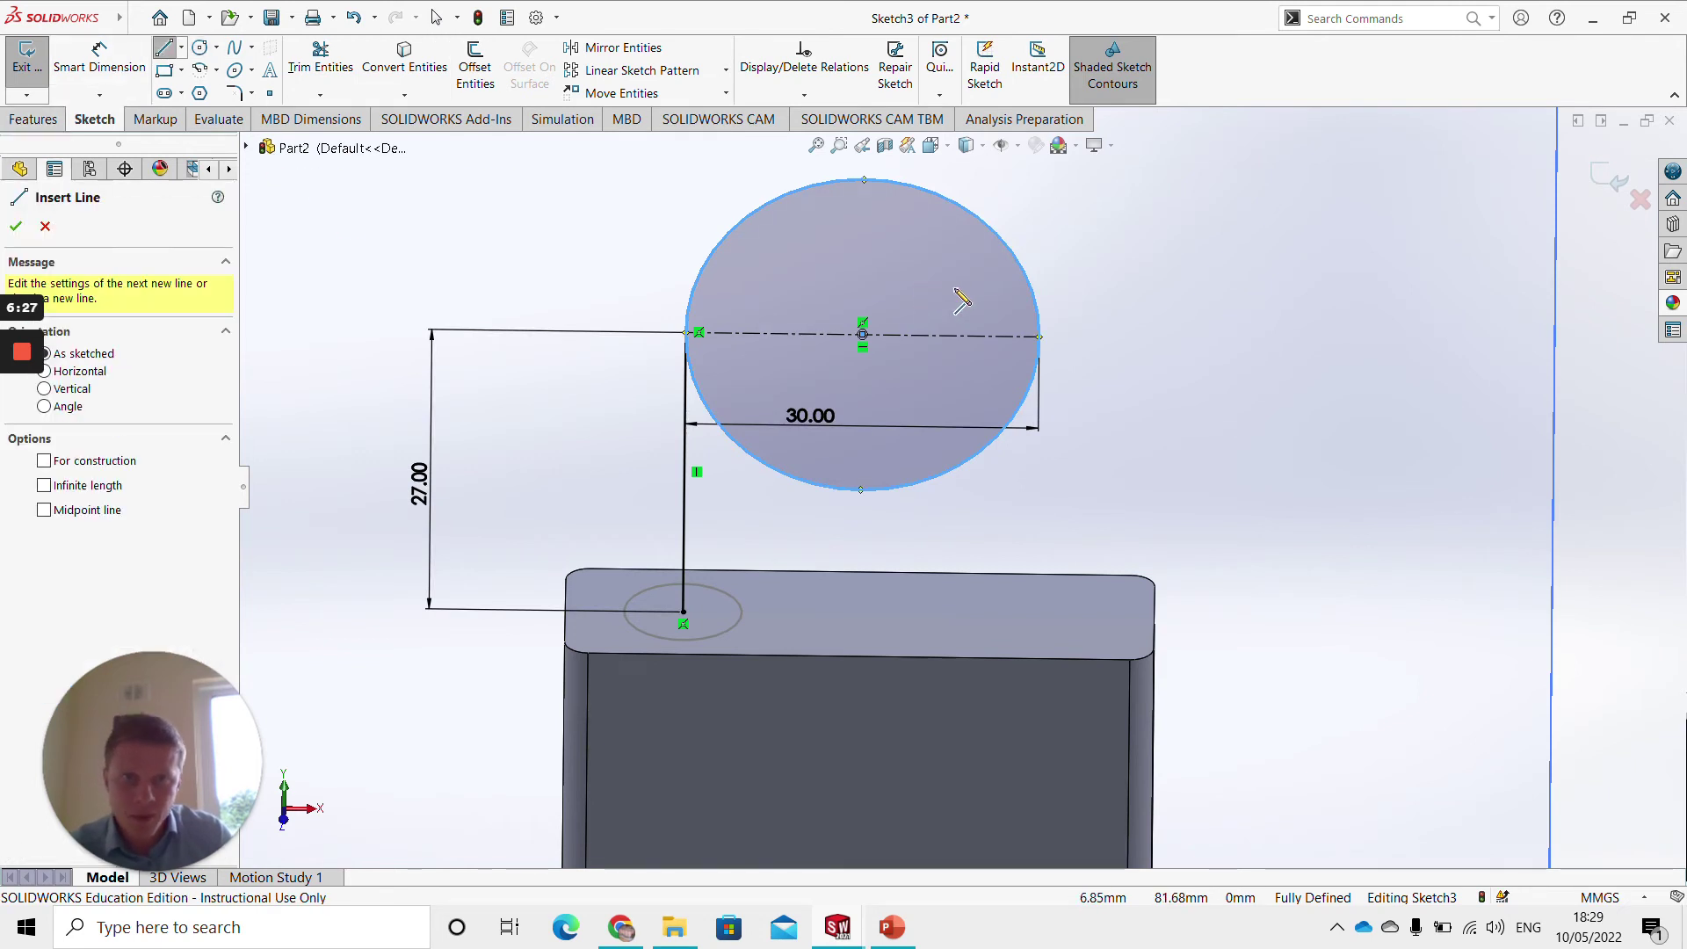
{"action": "left_click", "coordinate": [1041, 339]}
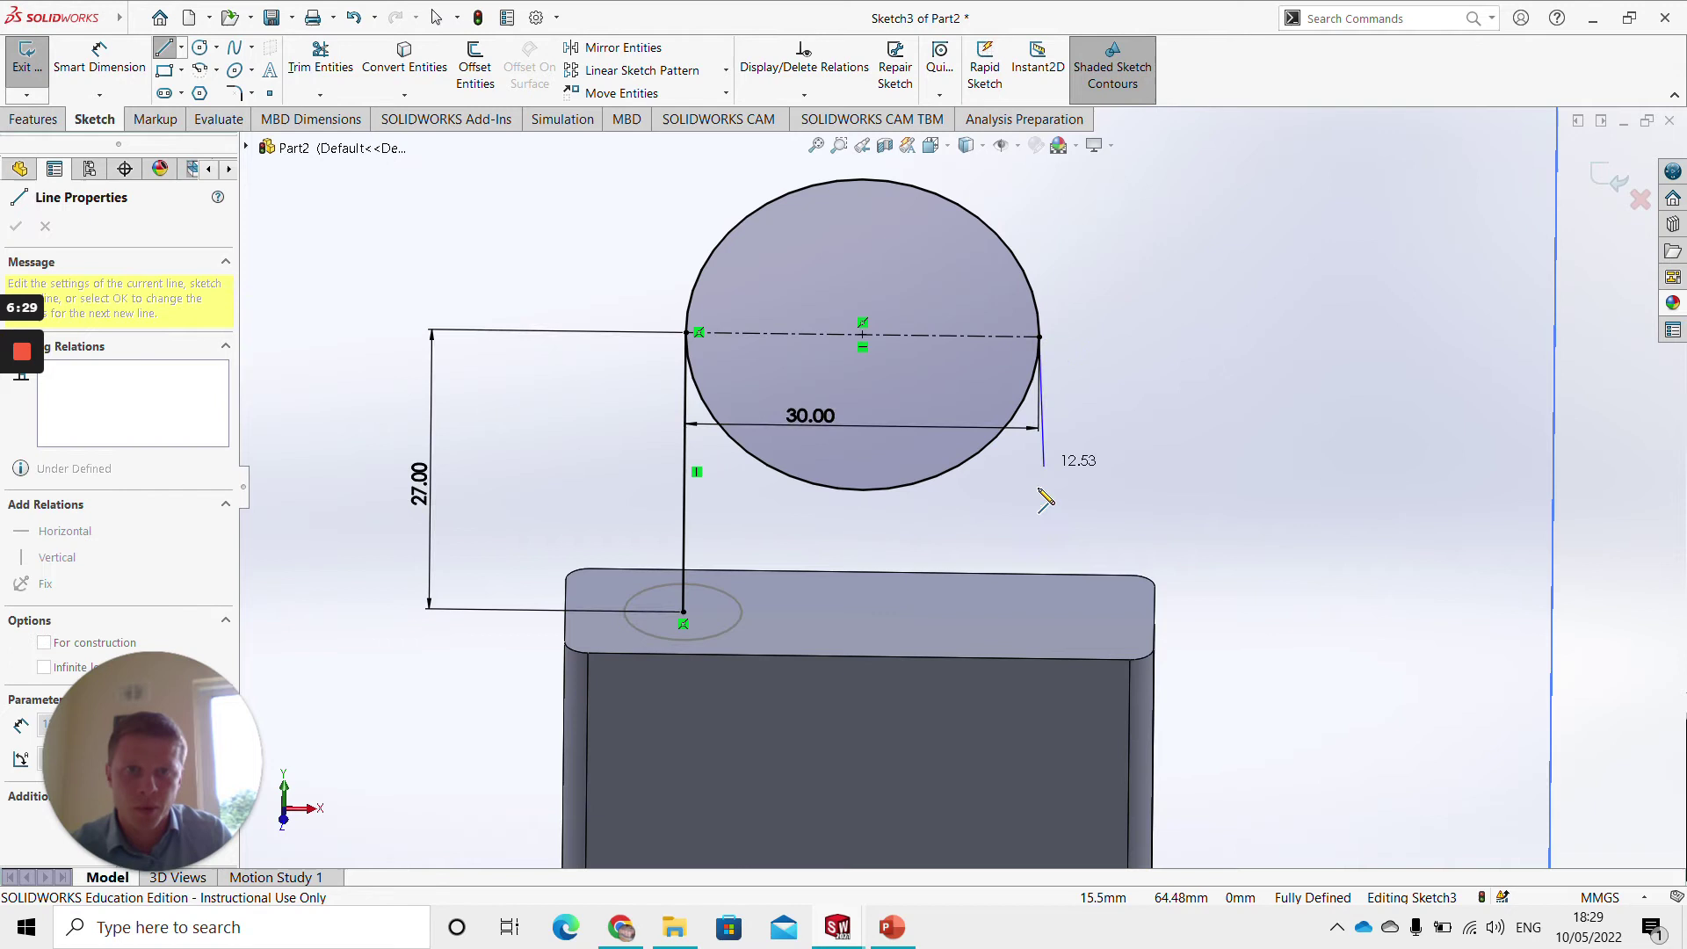
{"action": "mouse_move", "coordinate": [1072, 591]}
{"action": "middle_mouse_down"}
{"action": "mouse_move", "coordinate": [1058, 576]}
{"action": "mouse_move", "coordinate": [1043, 647]}
{"action": "mouse_move", "coordinate": [1000, 576]}
{"action": "mouse_move", "coordinate": [1046, 509]}
{"action": "mouse_move", "coordinate": [1084, 531]}
{"action": "mouse_move", "coordinate": [1066, 557]}
{"action": "middle_mouse_up"}
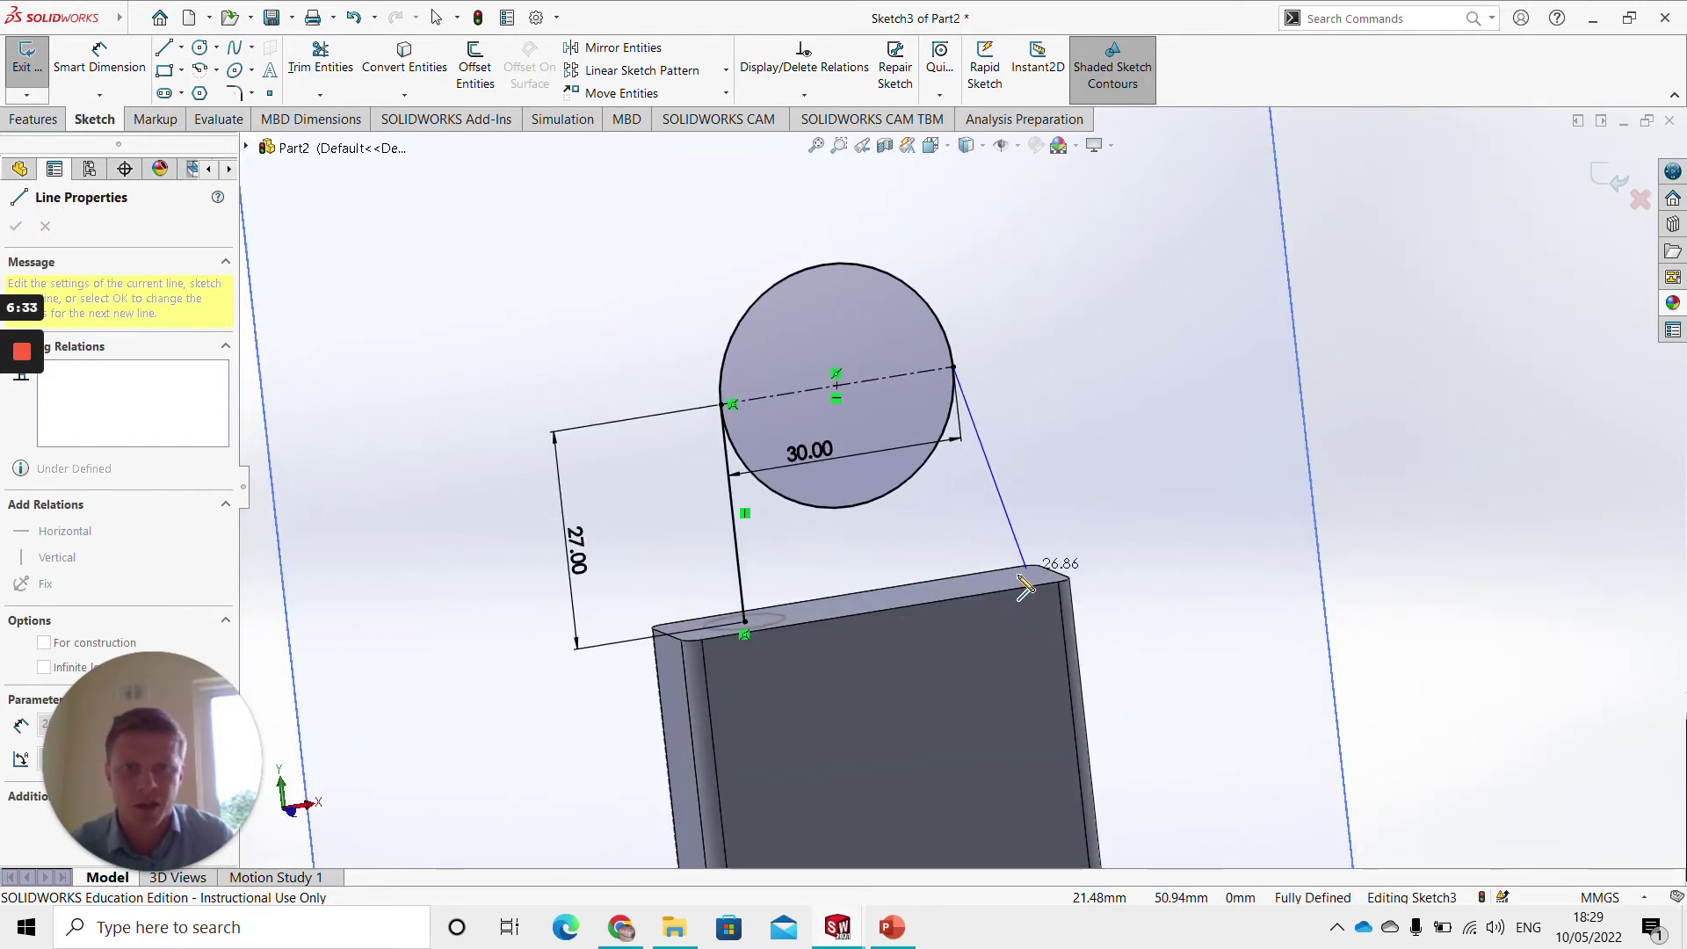
{"action": "left_click", "coordinate": [979, 632]}
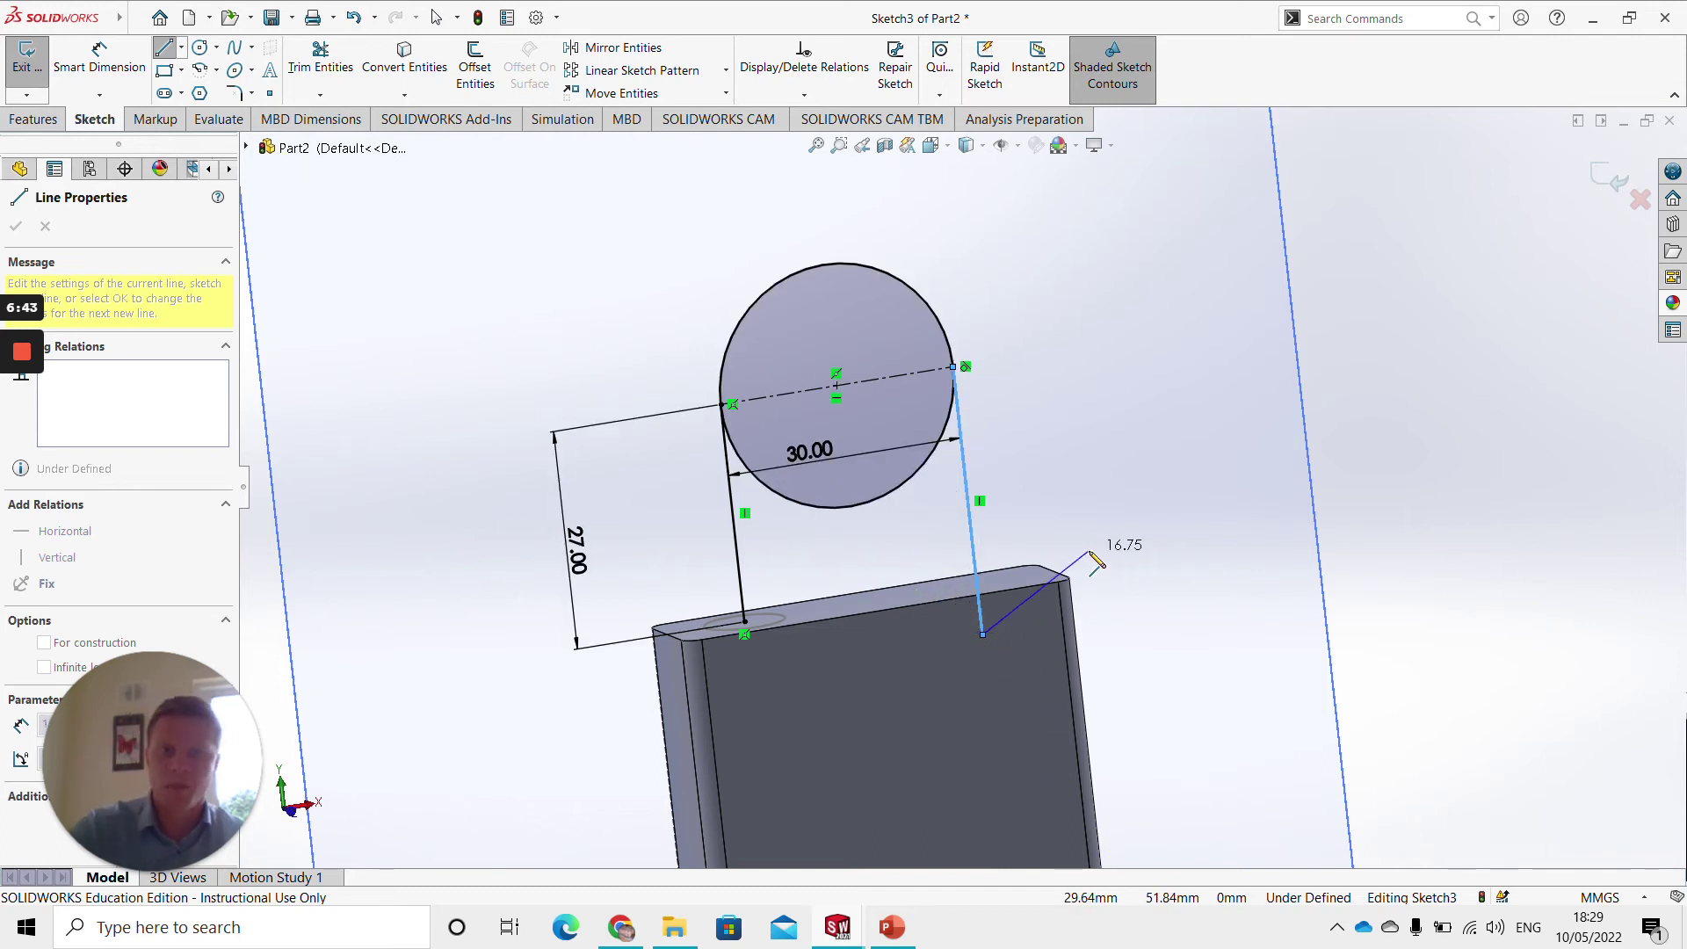
Trim away the circle's lower half and the horizontal centerline to leave an arched path, and close the sketch
{"action": "key", "text": "Escape"}
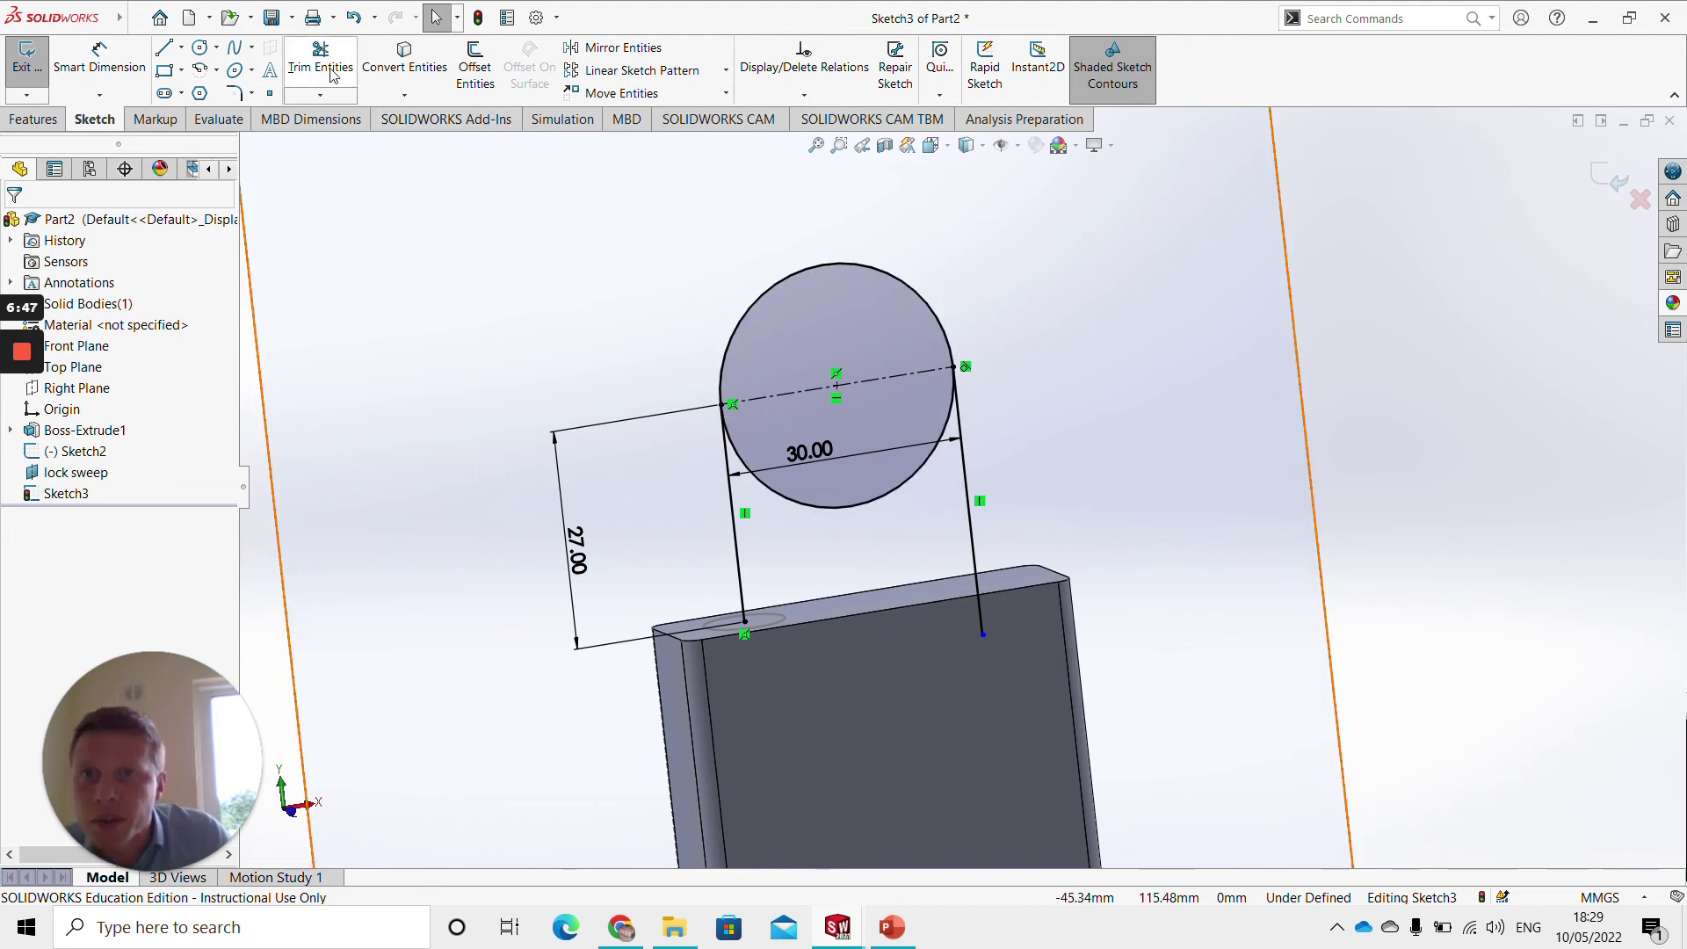
{"action": "left_click", "coordinate": [332, 78]}
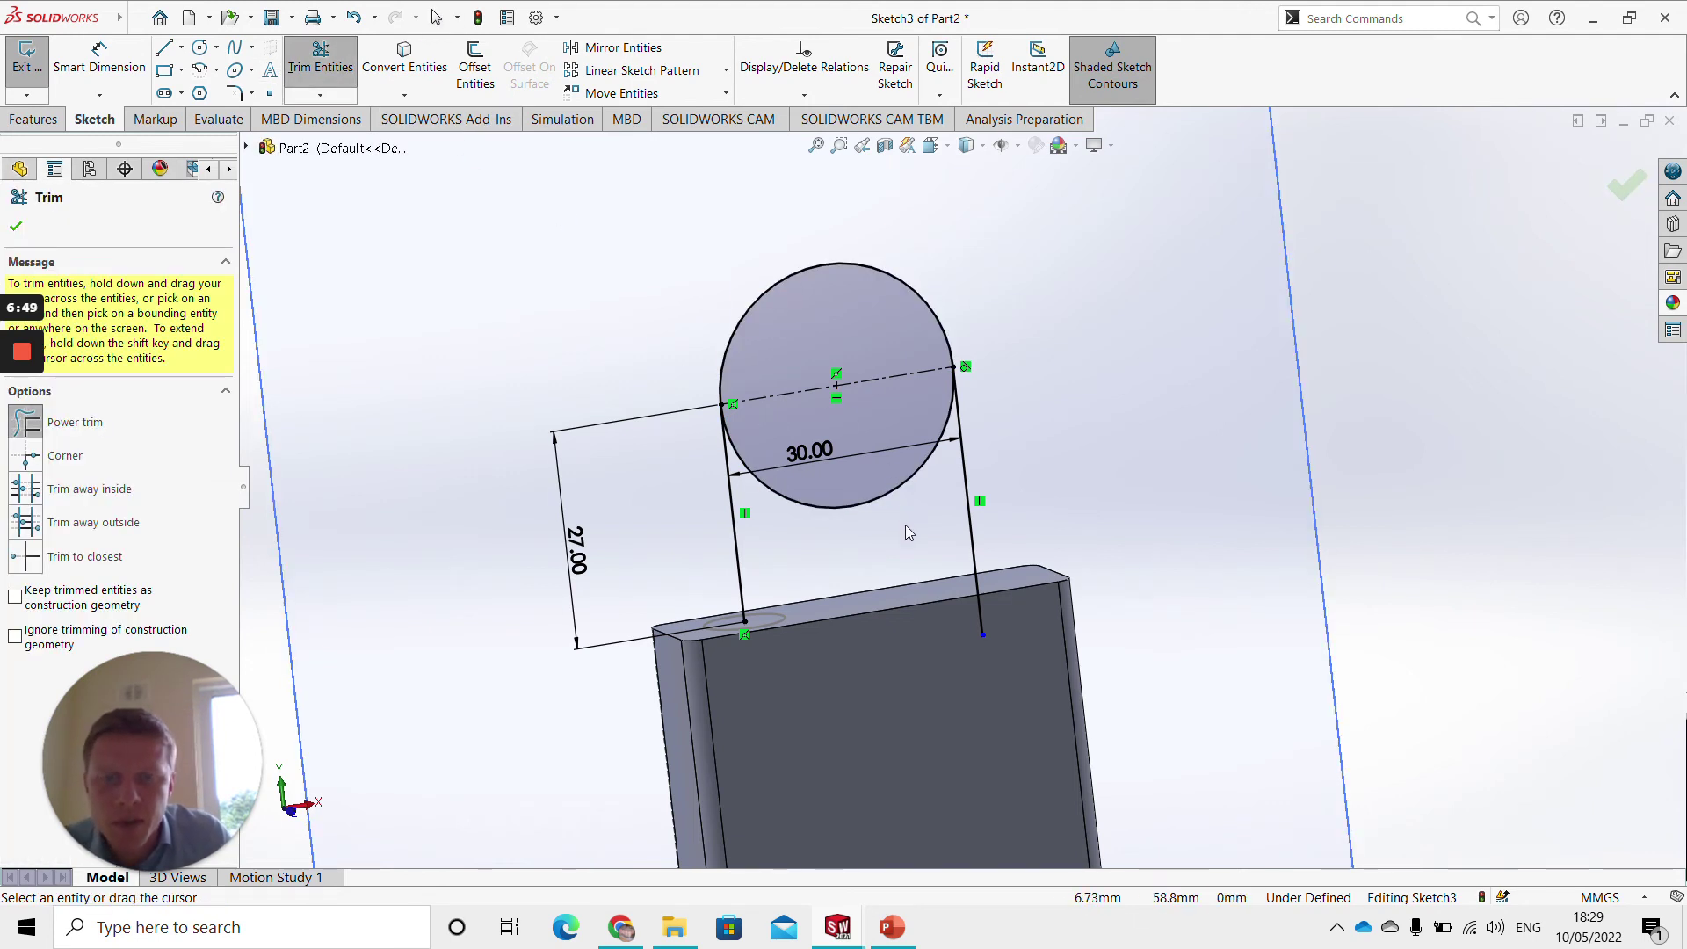
{"action": "mouse_move", "coordinate": [923, 534]}
{"action": "left_mouse_down"}
{"action": "mouse_move", "coordinate": [879, 487]}
{"action": "mouse_move", "coordinate": [883, 453]}
{"action": "left_mouse_up"}
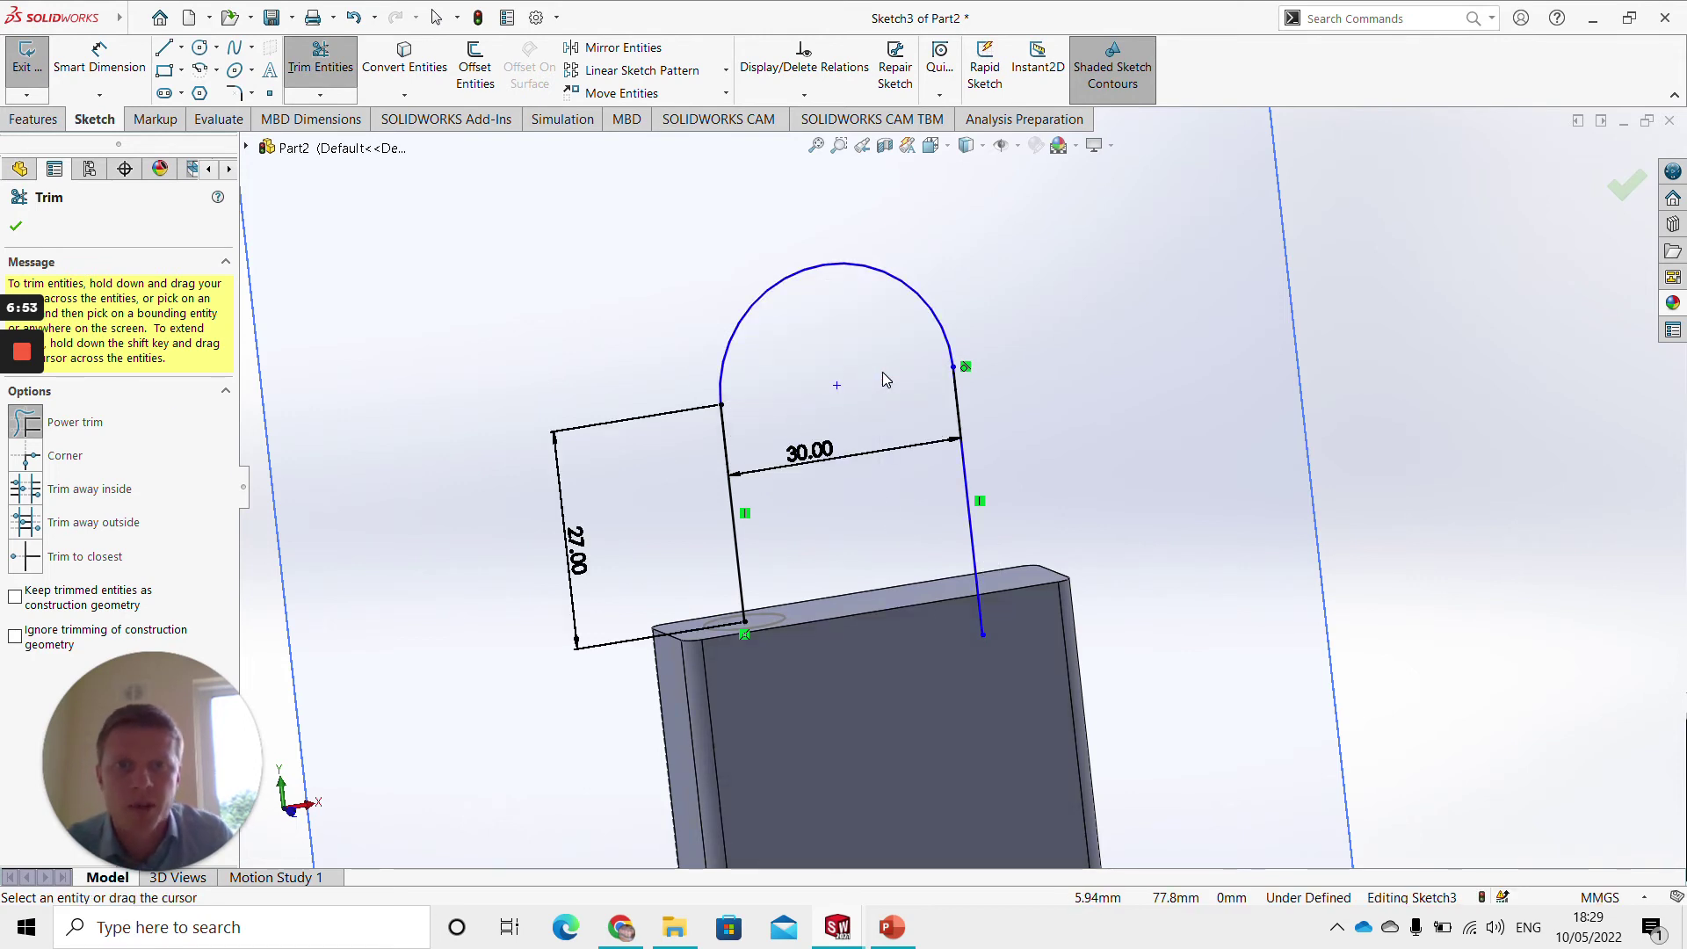
{"action": "left_click", "coordinate": [1624, 186]}
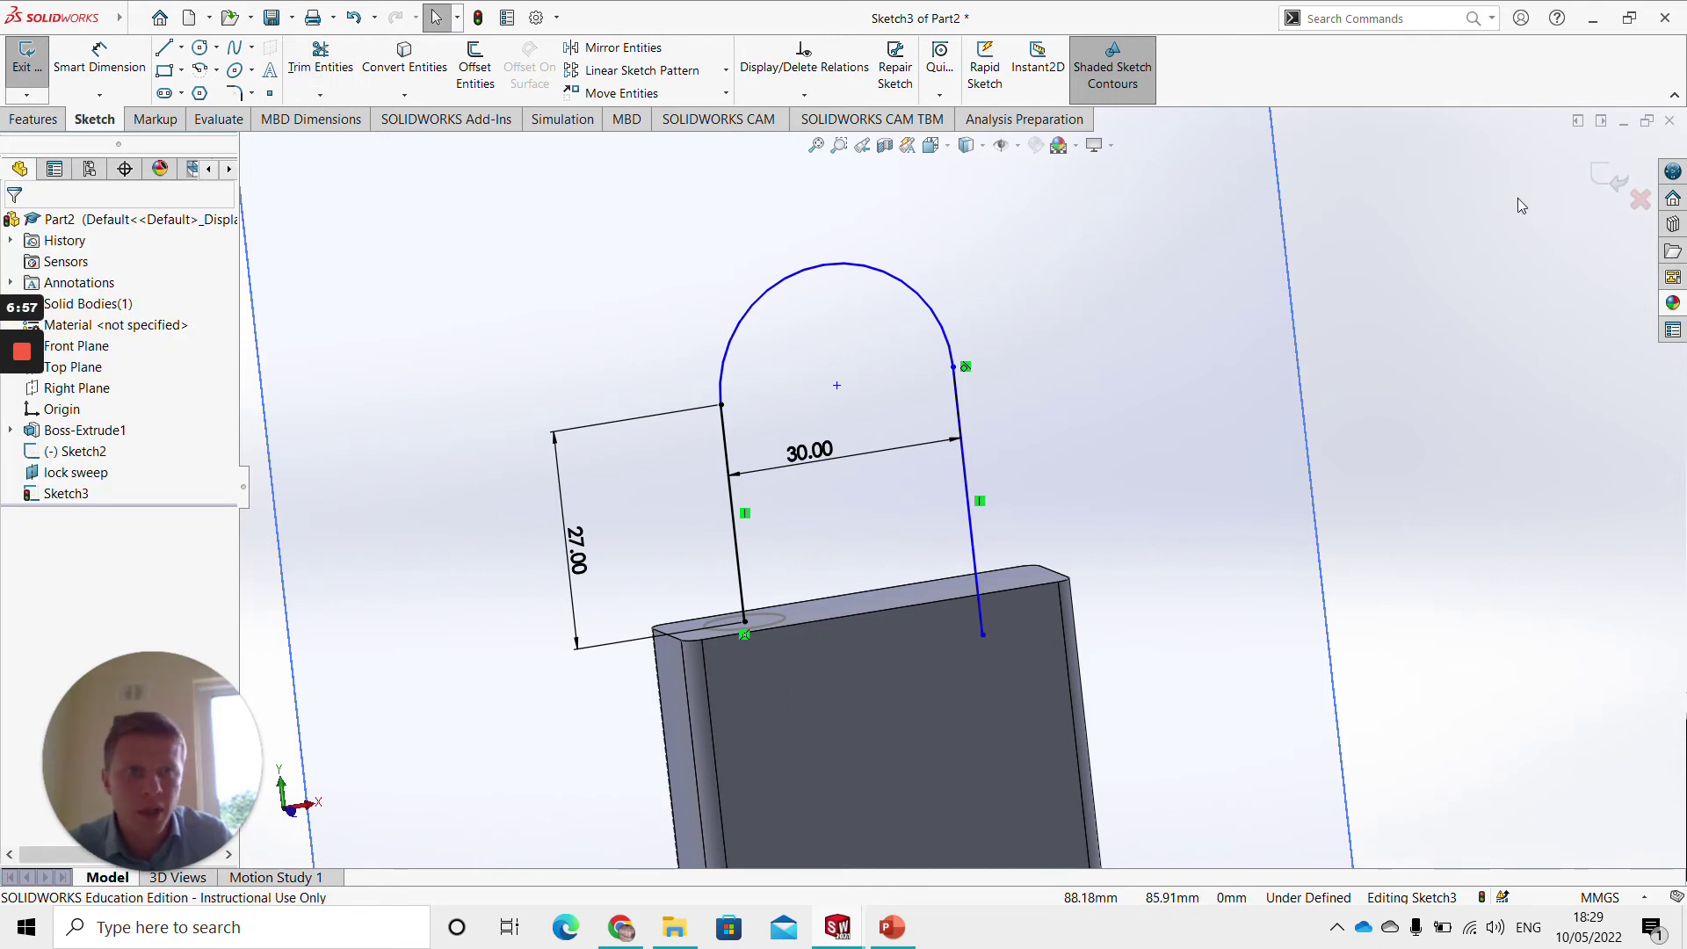
{"action": "left_click", "coordinate": [1615, 185]}
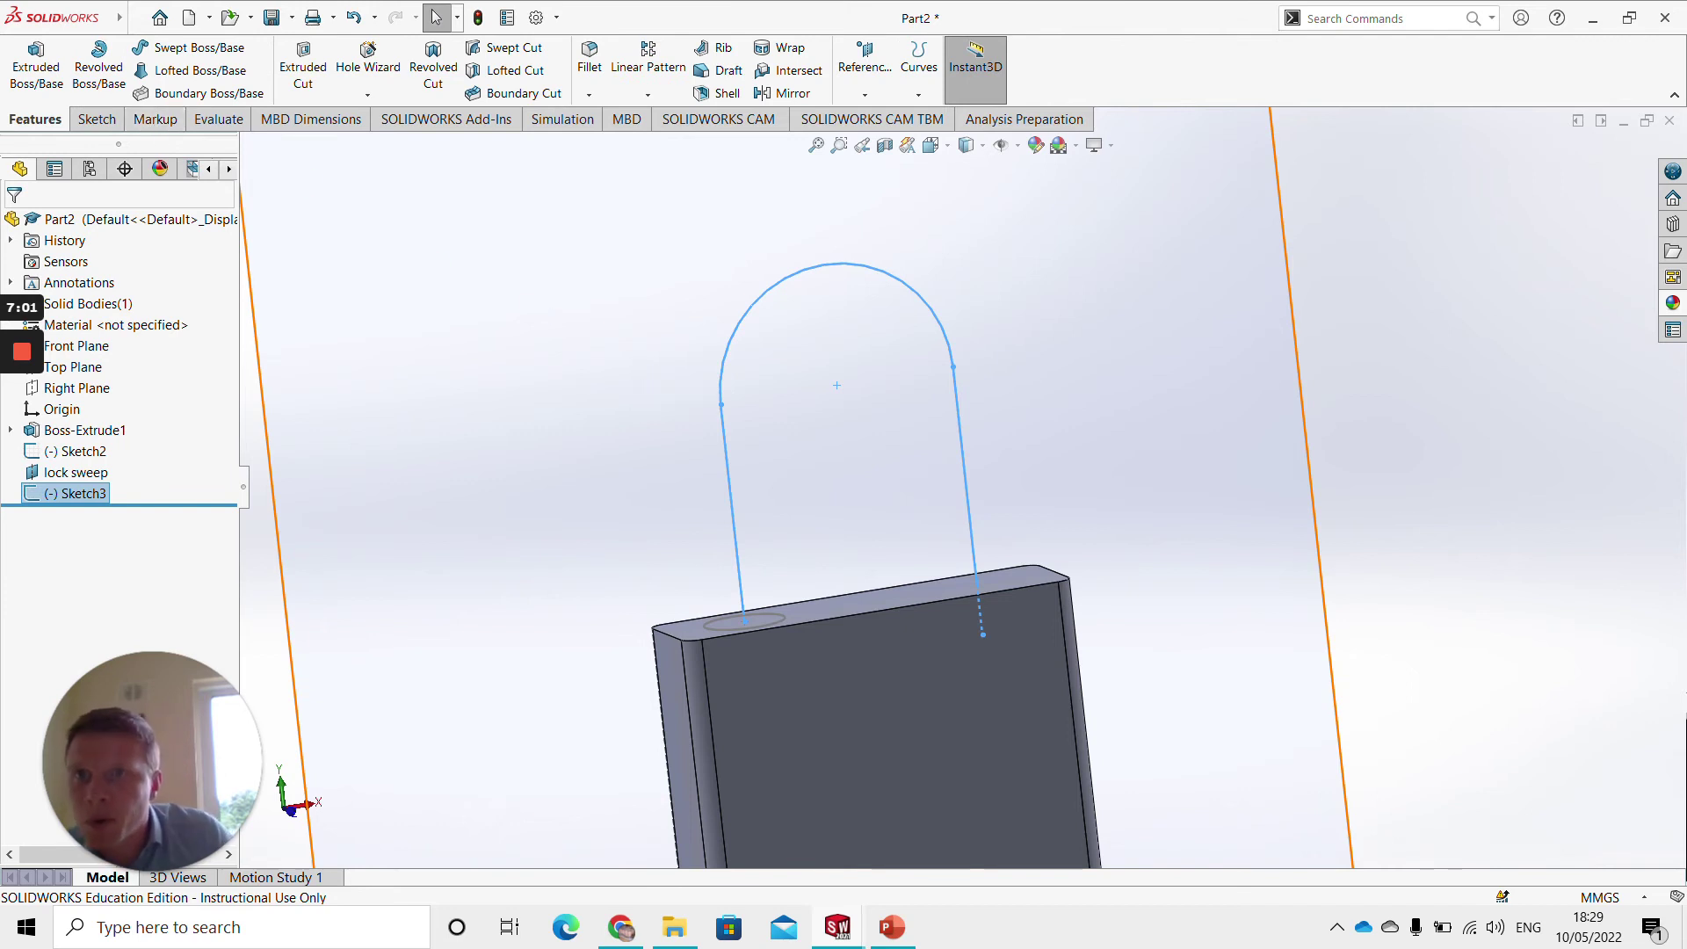
Create a swept boss from the circular profile on the block's top face along the arched path sketch, reselecting the path before accepting
{"action": "left_click", "coordinate": [182, 49]}
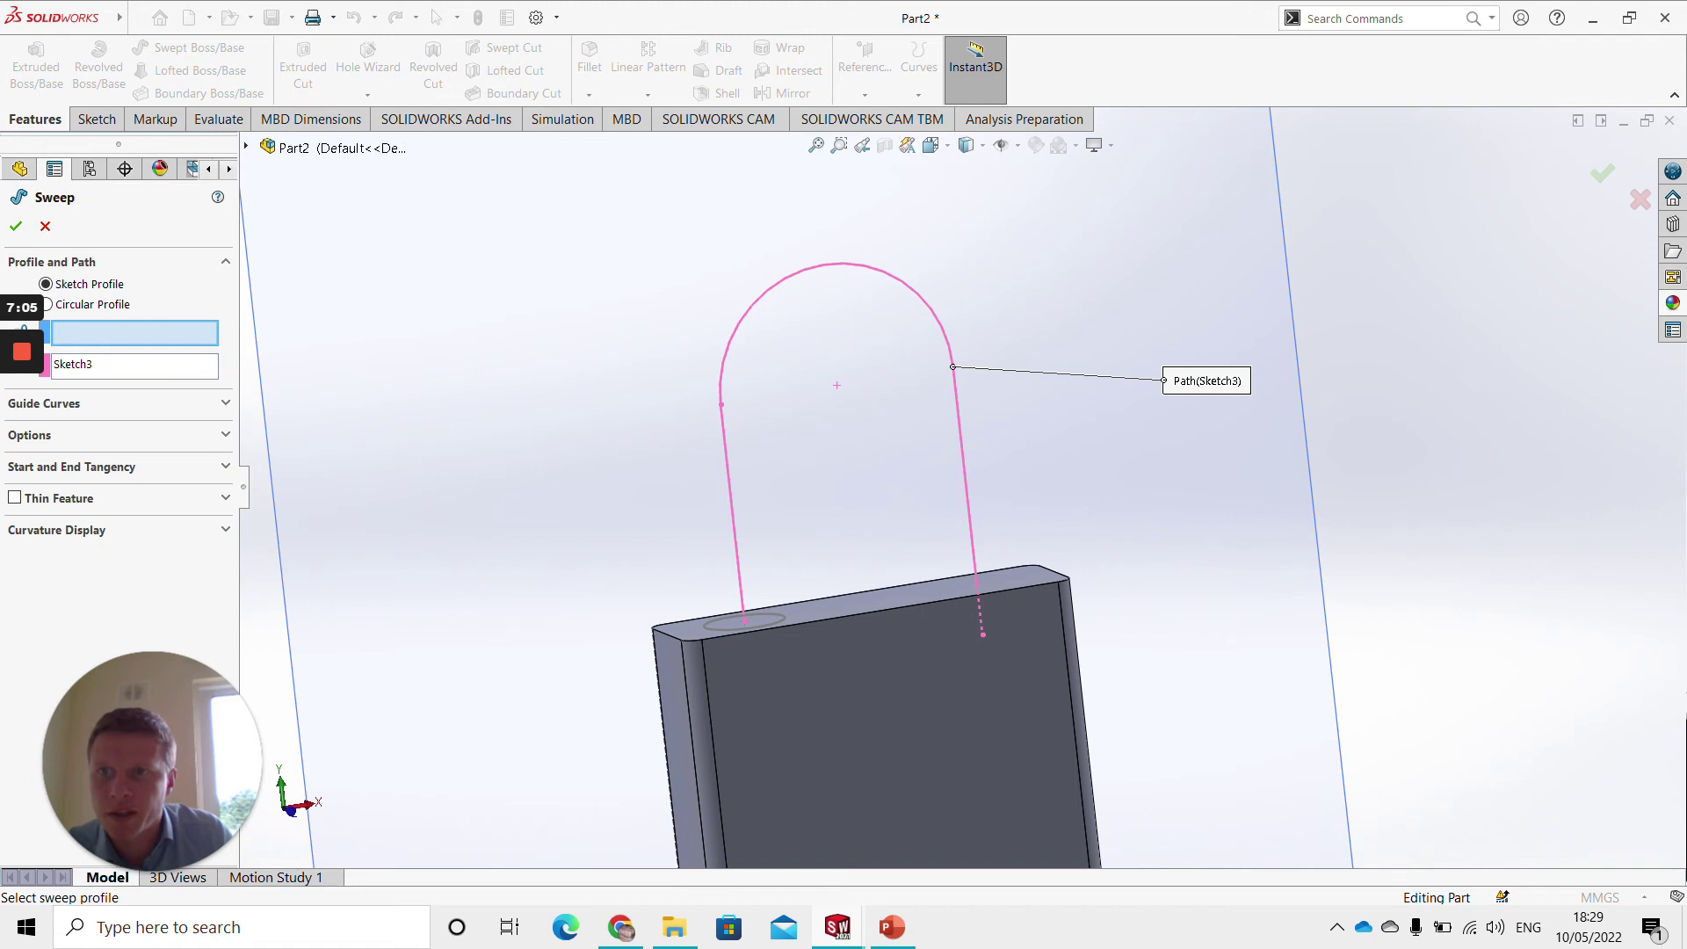
{"action": "left_click", "coordinate": [1626, 21]}
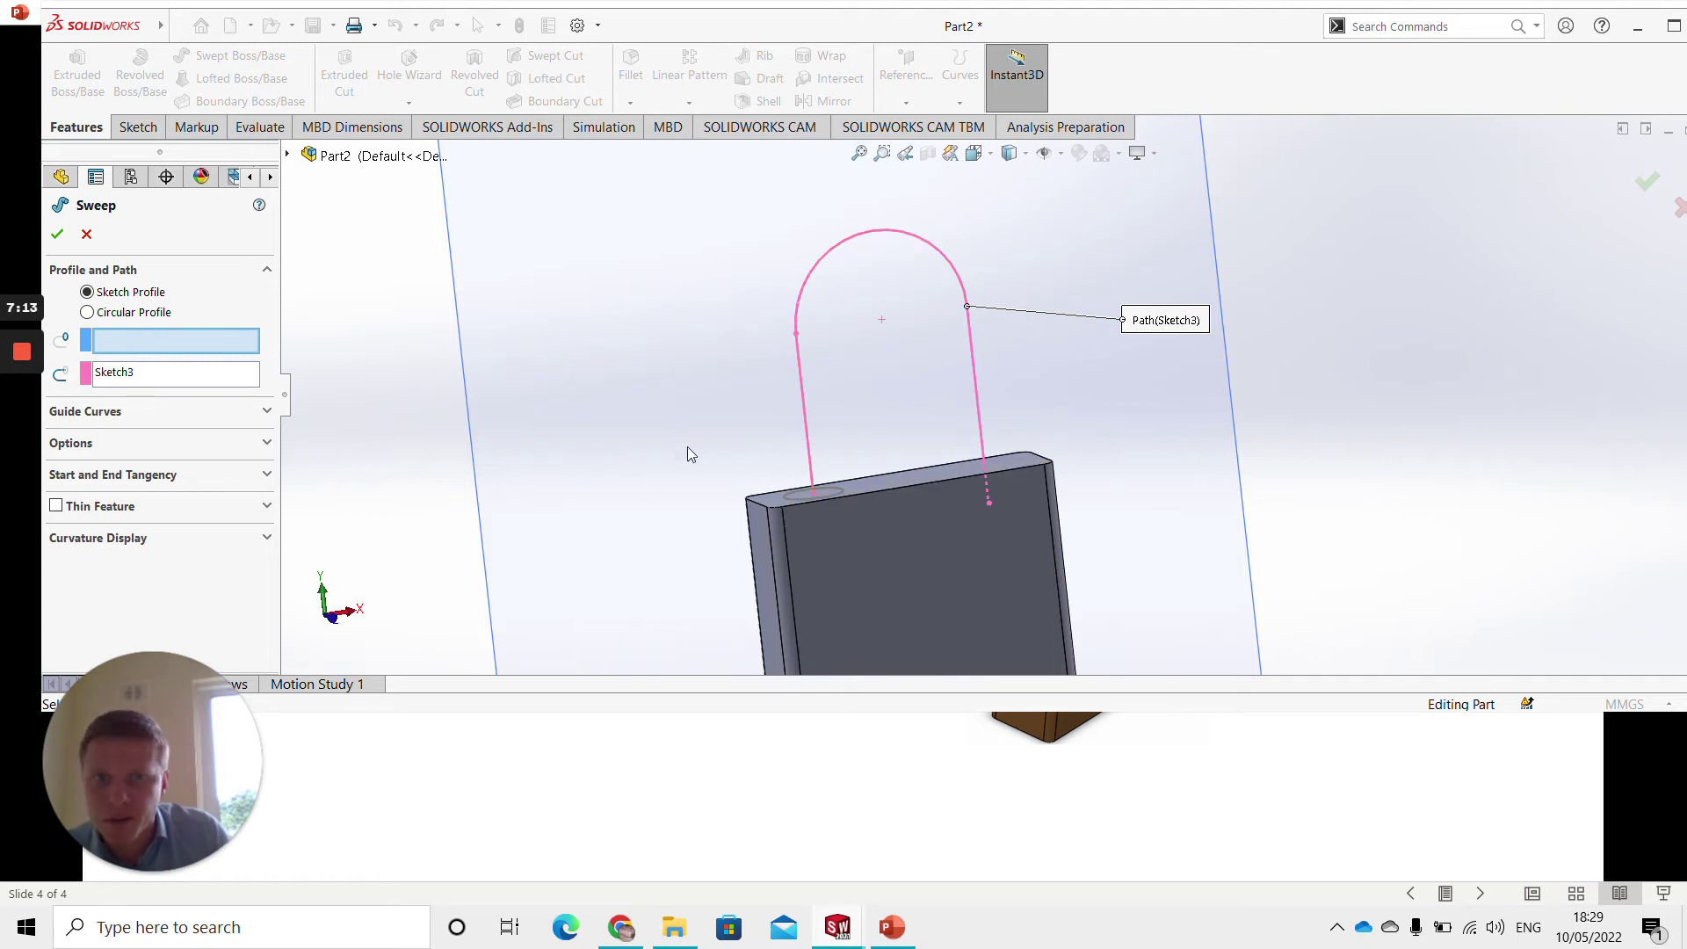
{"action": "left_click", "coordinate": [837, 487]}
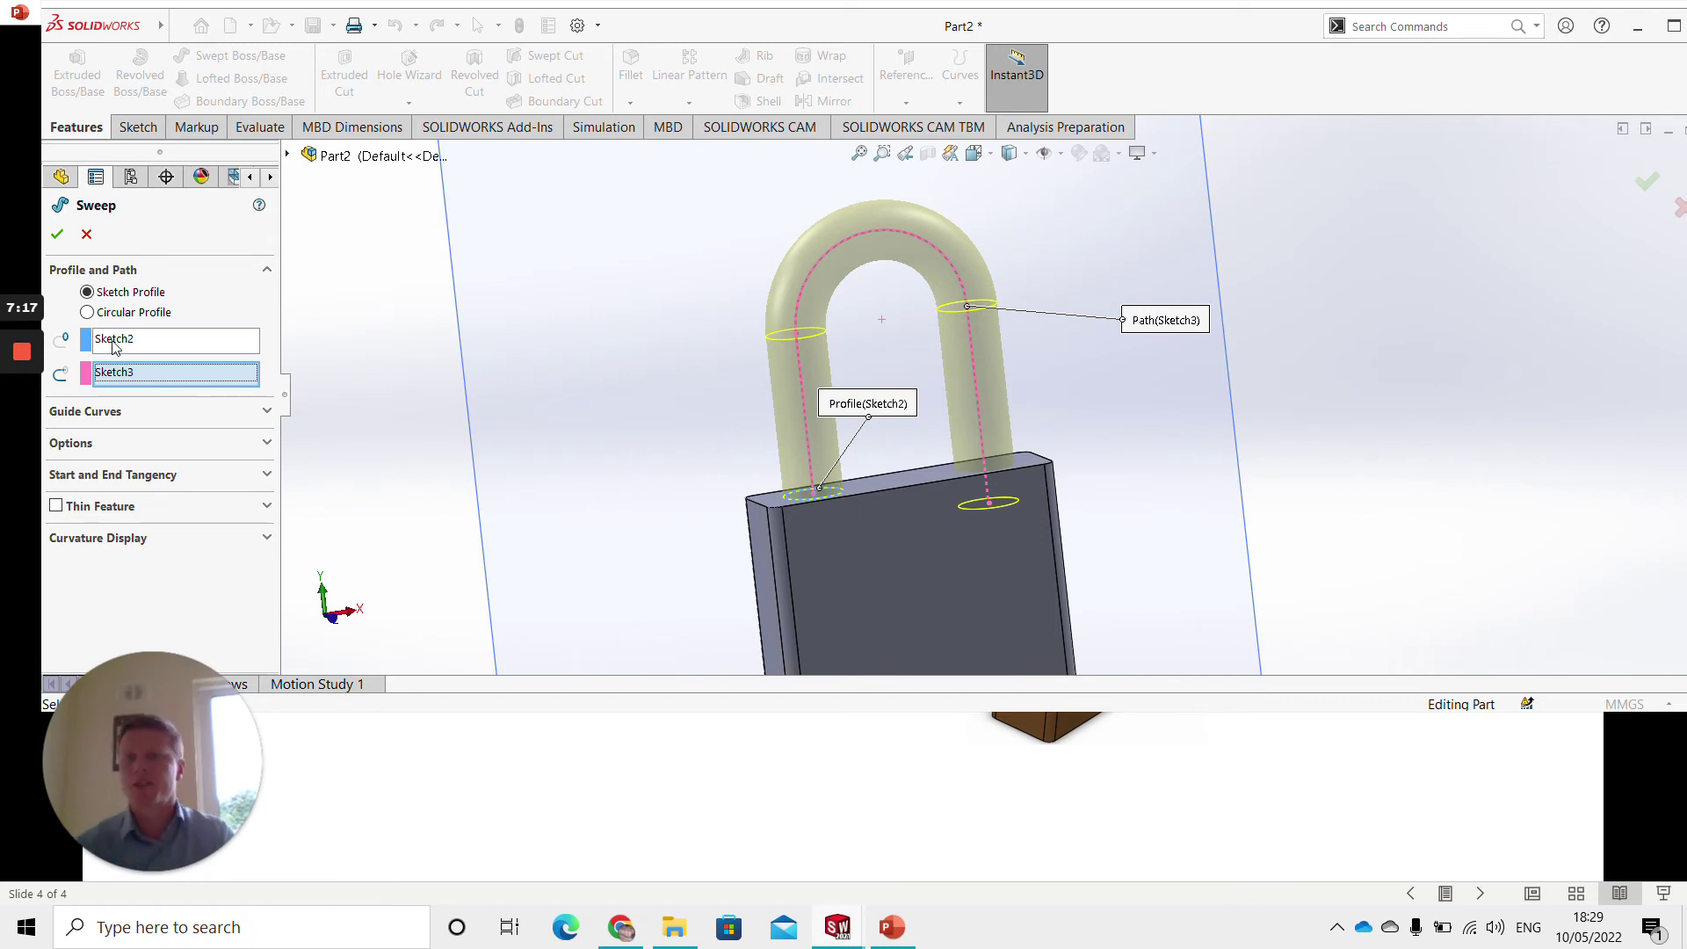
{"action": "left_click", "coordinate": [121, 372]}
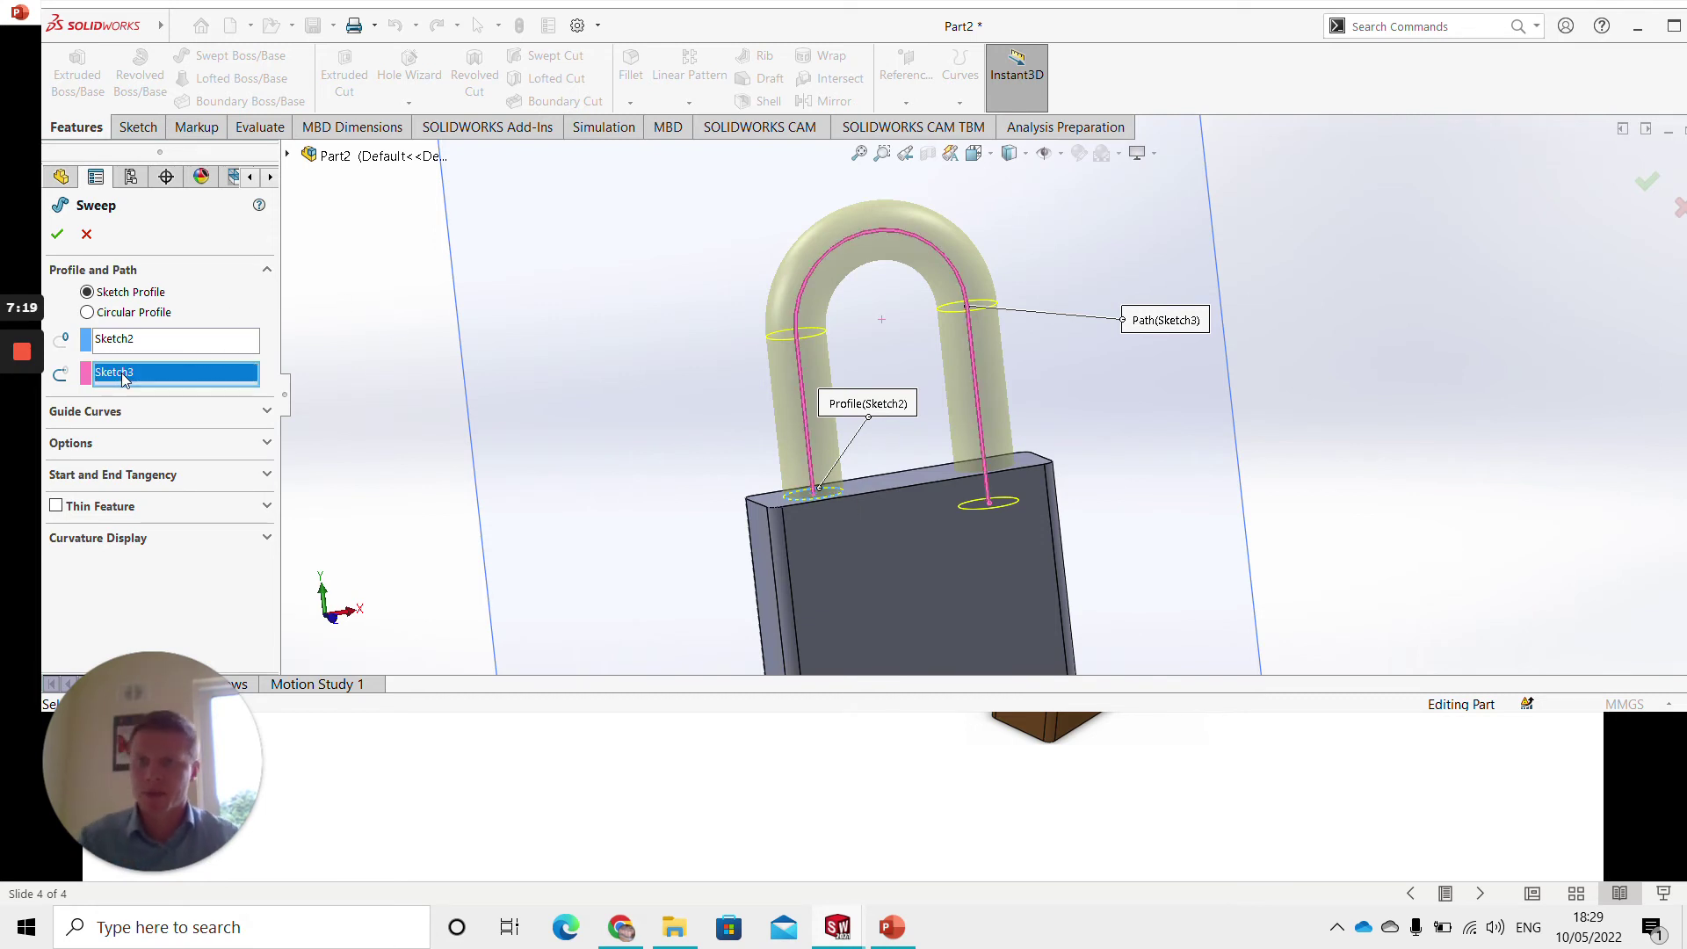
{"action": "key", "text": "Delete"}
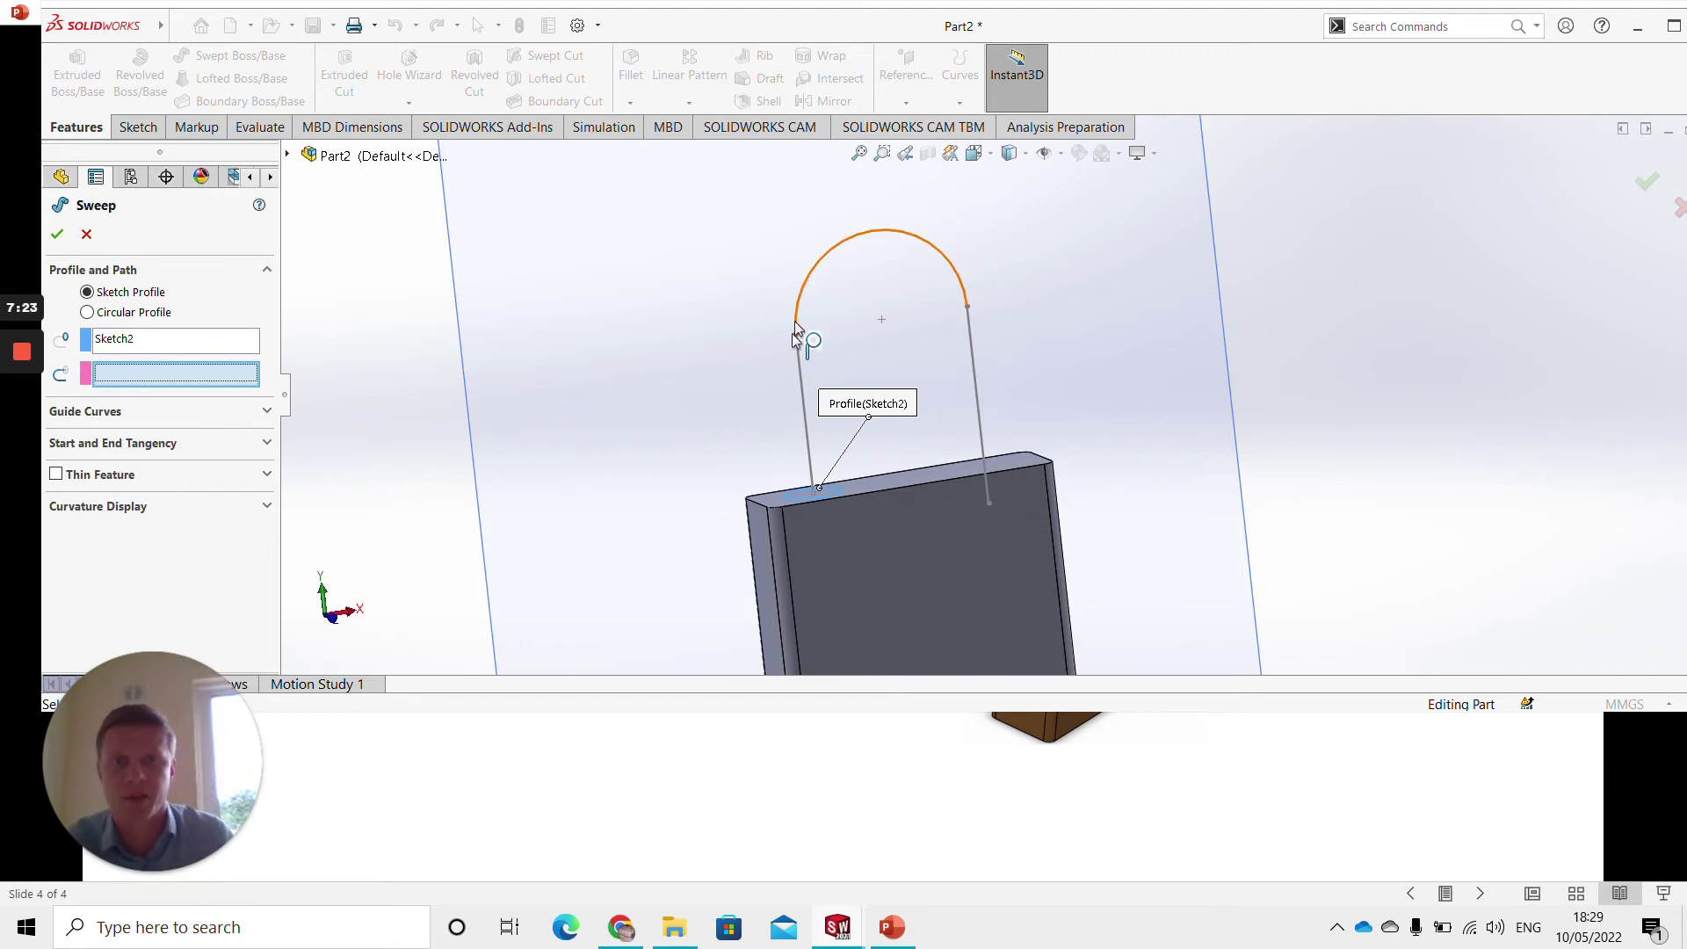
{"action": "left_click", "coordinate": [797, 367]}
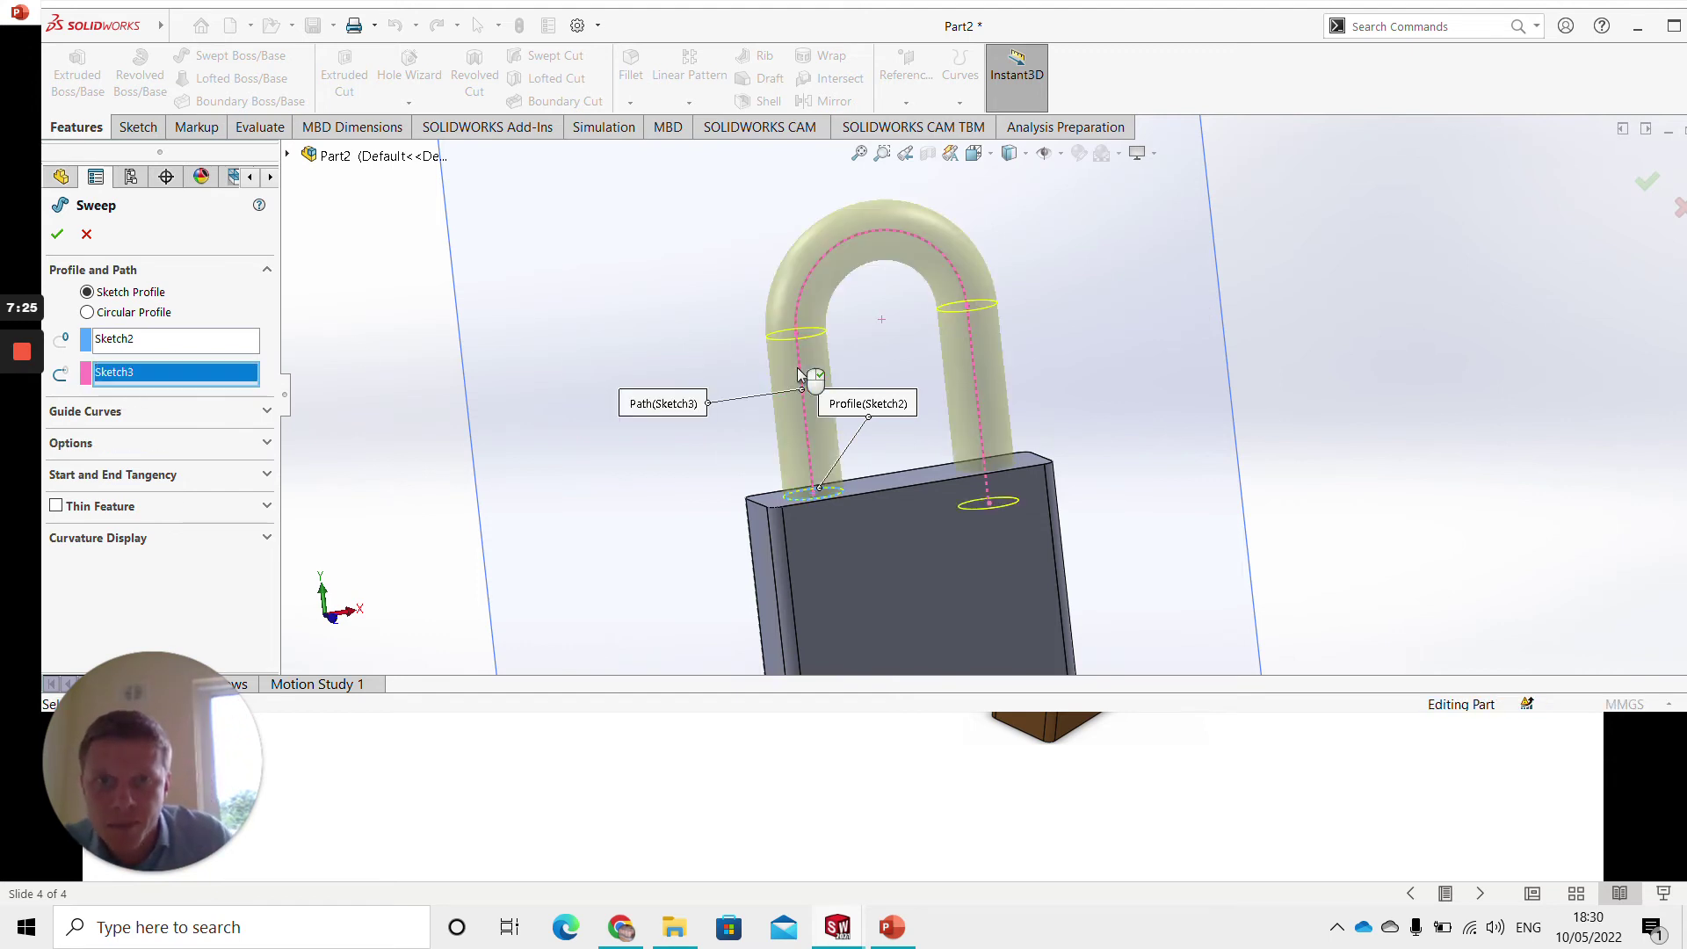
{"action": "left_click", "coordinate": [58, 234]}
Hide the "lock sweep" reference plane
{"action": "scroll", "coordinate": [1014, 348], "scroll_direction": "up", "scroll_amount": 3}
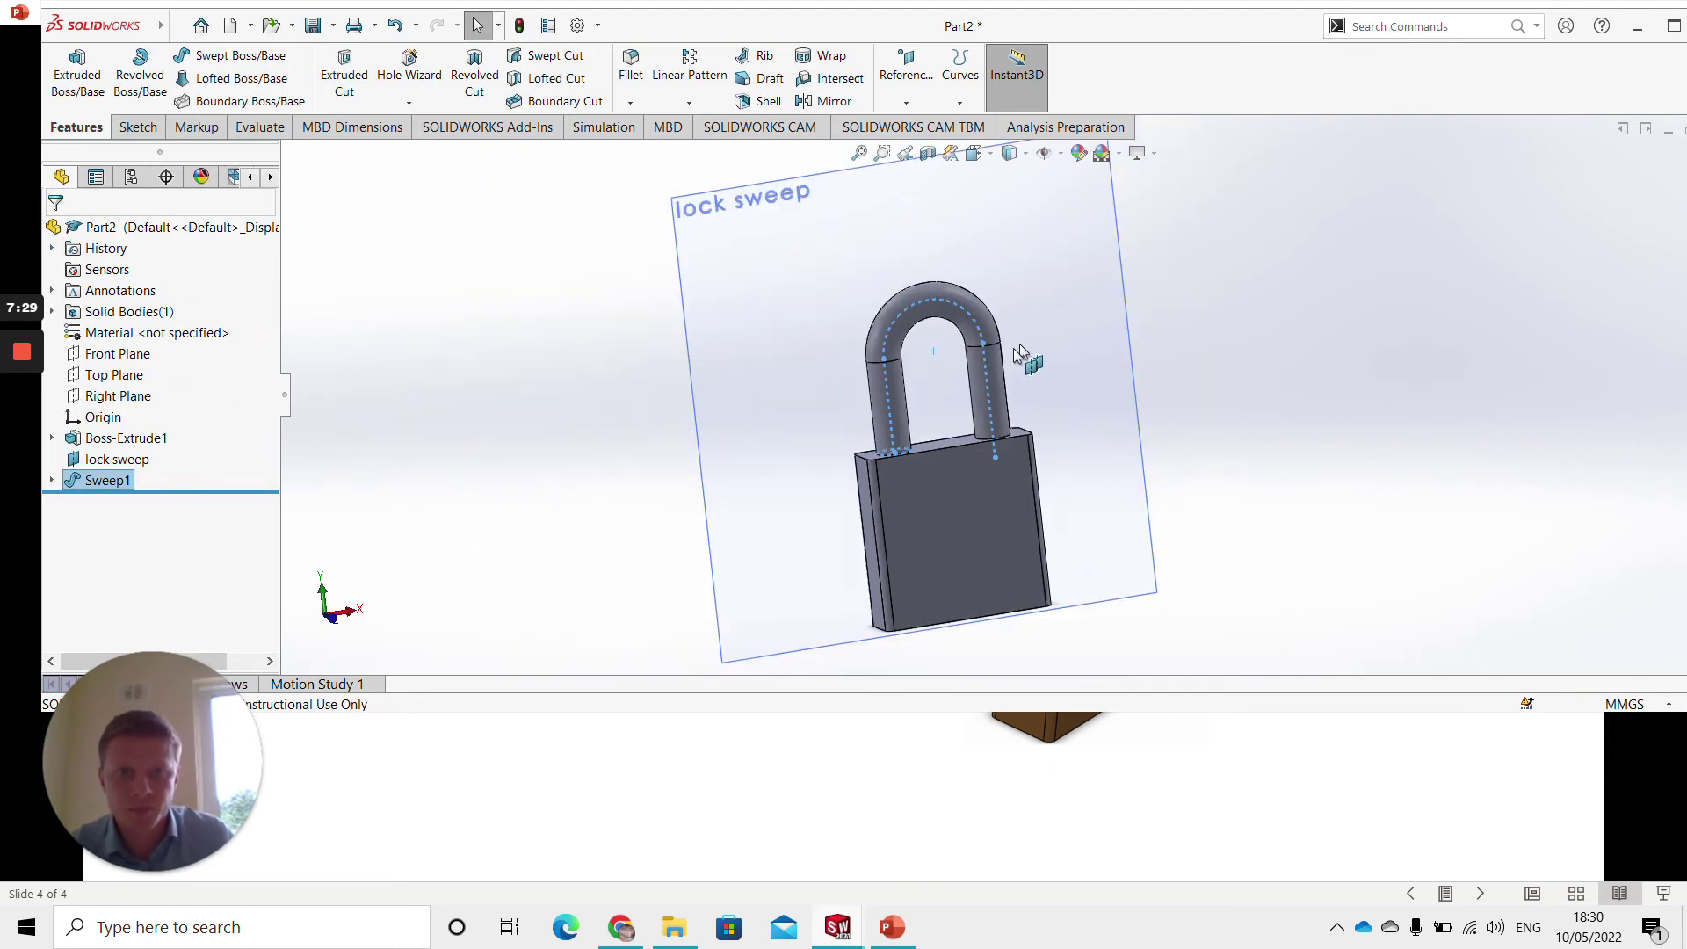
{"action": "middle_click_drag", "start_coordinate": [1067, 447], "coordinate": [857, 404]}
{"action": "left_click_drag", "start_coordinate": [1097, 436], "coordinate": [1074, 471]}
{"action": "key", "text": "Escape"}
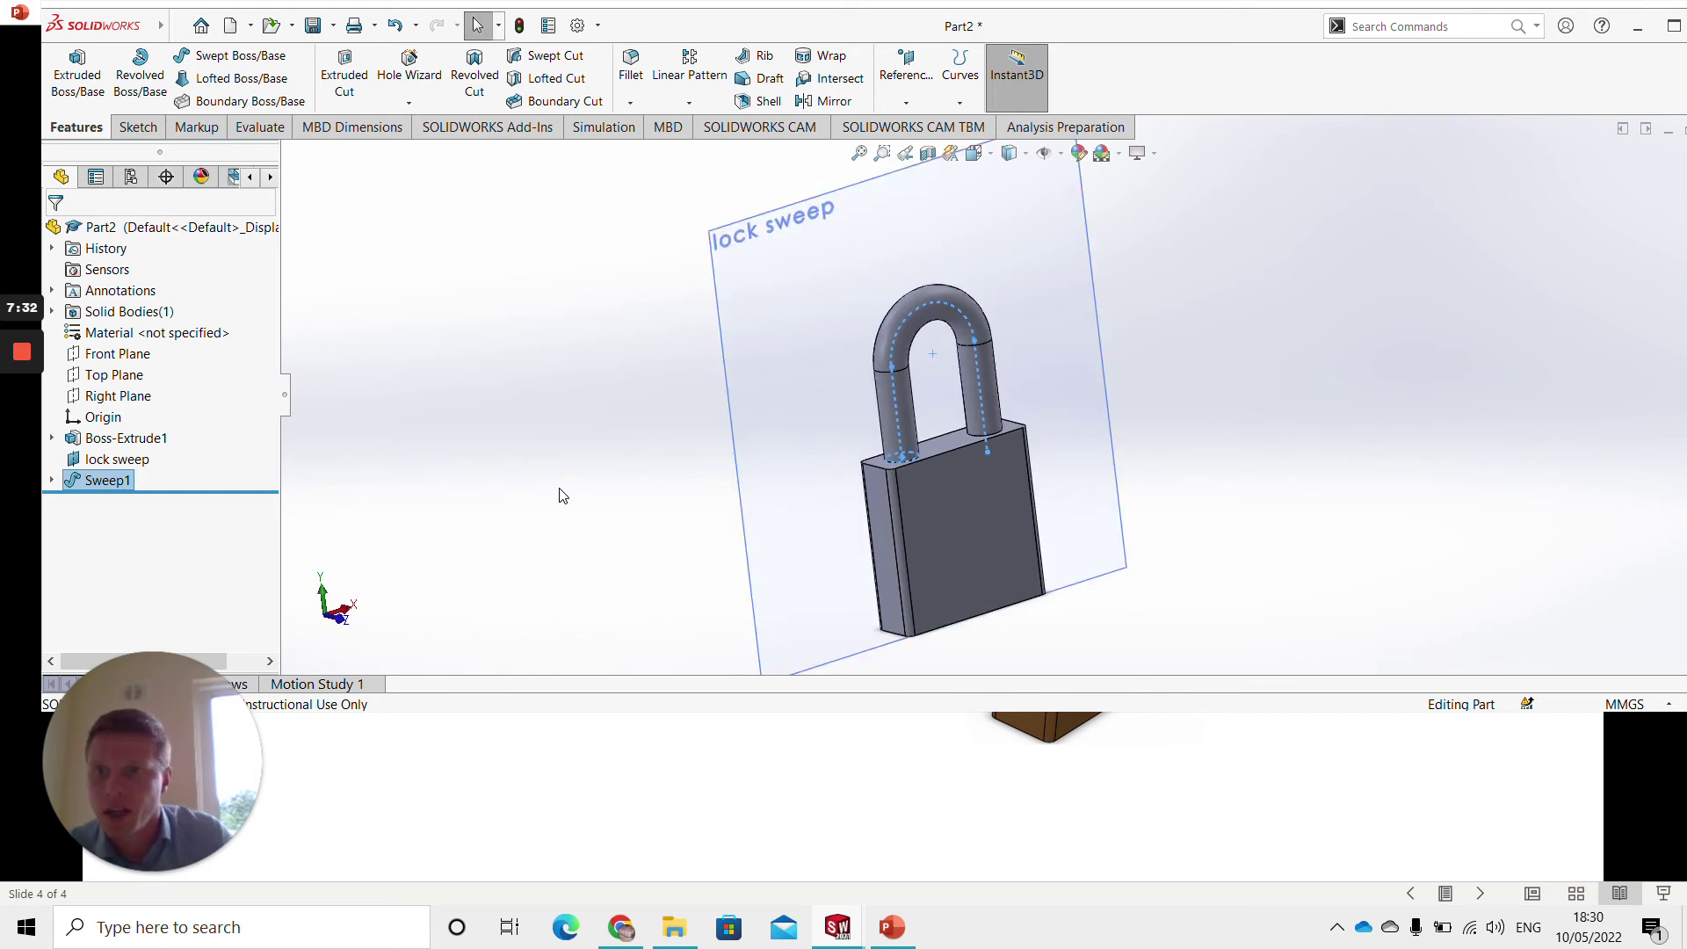
{"action": "right_click", "coordinate": [132, 463]}
{"action": "left_click", "coordinate": [173, 432]}
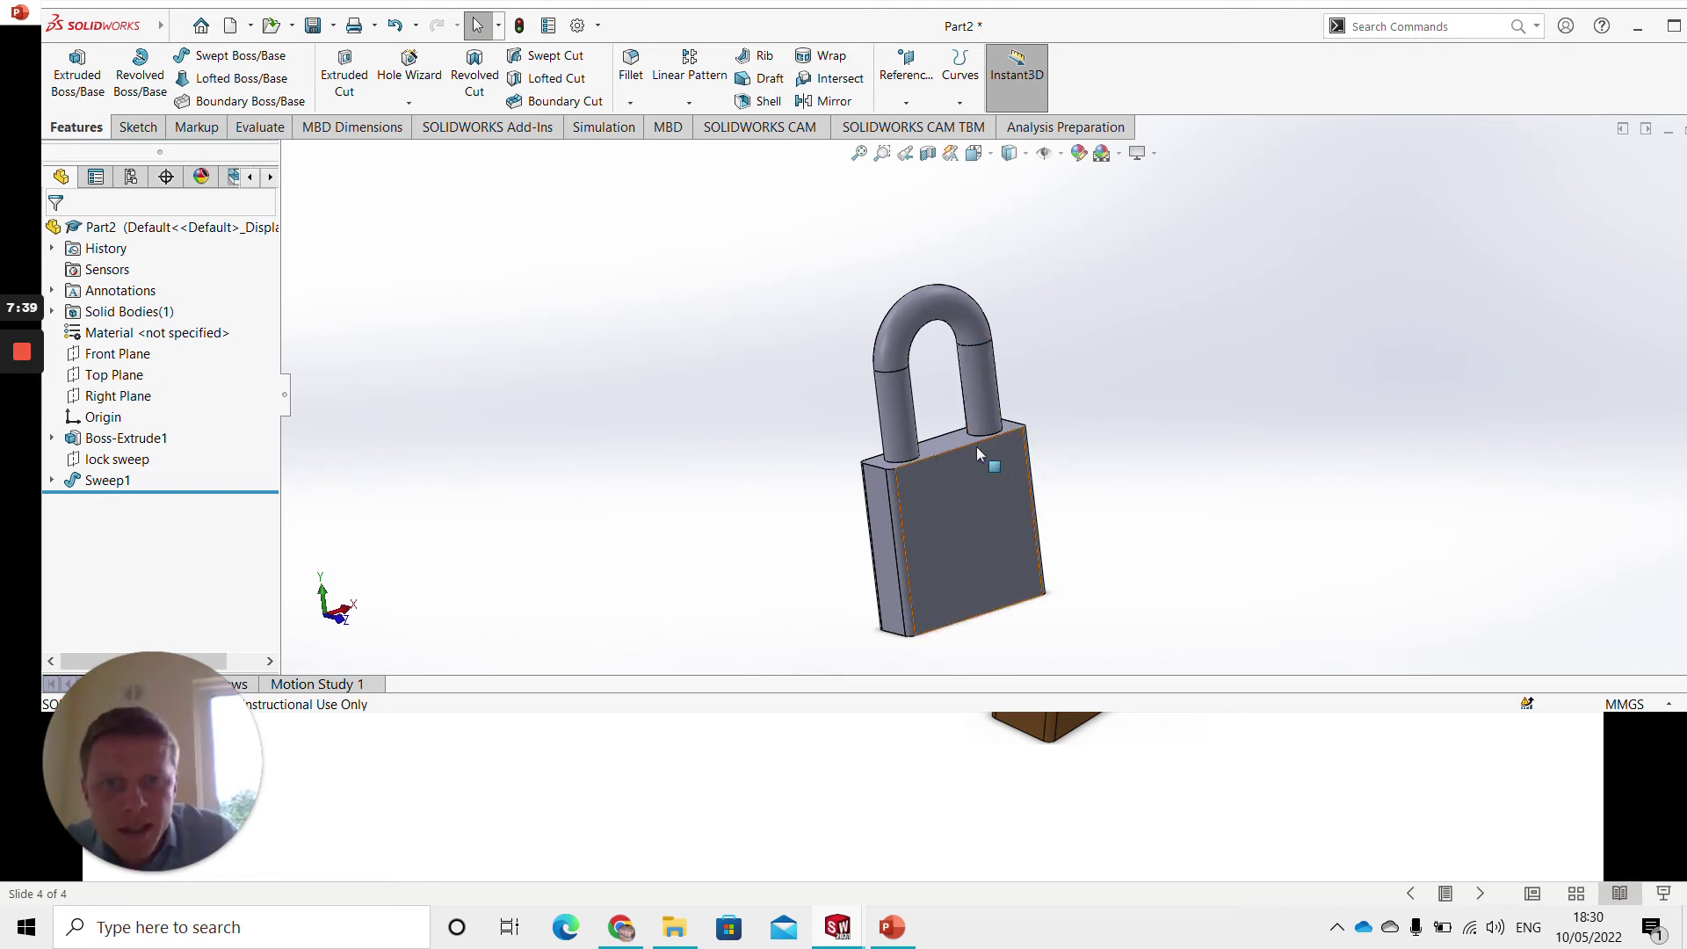
Start a new sketch on the padlock body's bottom face and maximise the modelling window
{"action": "scroll", "coordinate": [968, 450], "scroll_direction": "down", "scroll_amount": 5}
{"action": "scroll", "coordinate": [952, 472], "scroll_direction": "up", "scroll_amount": 5}
{"action": "middle_click_drag", "start_coordinate": [1009, 576], "coordinate": [1111, 407]}
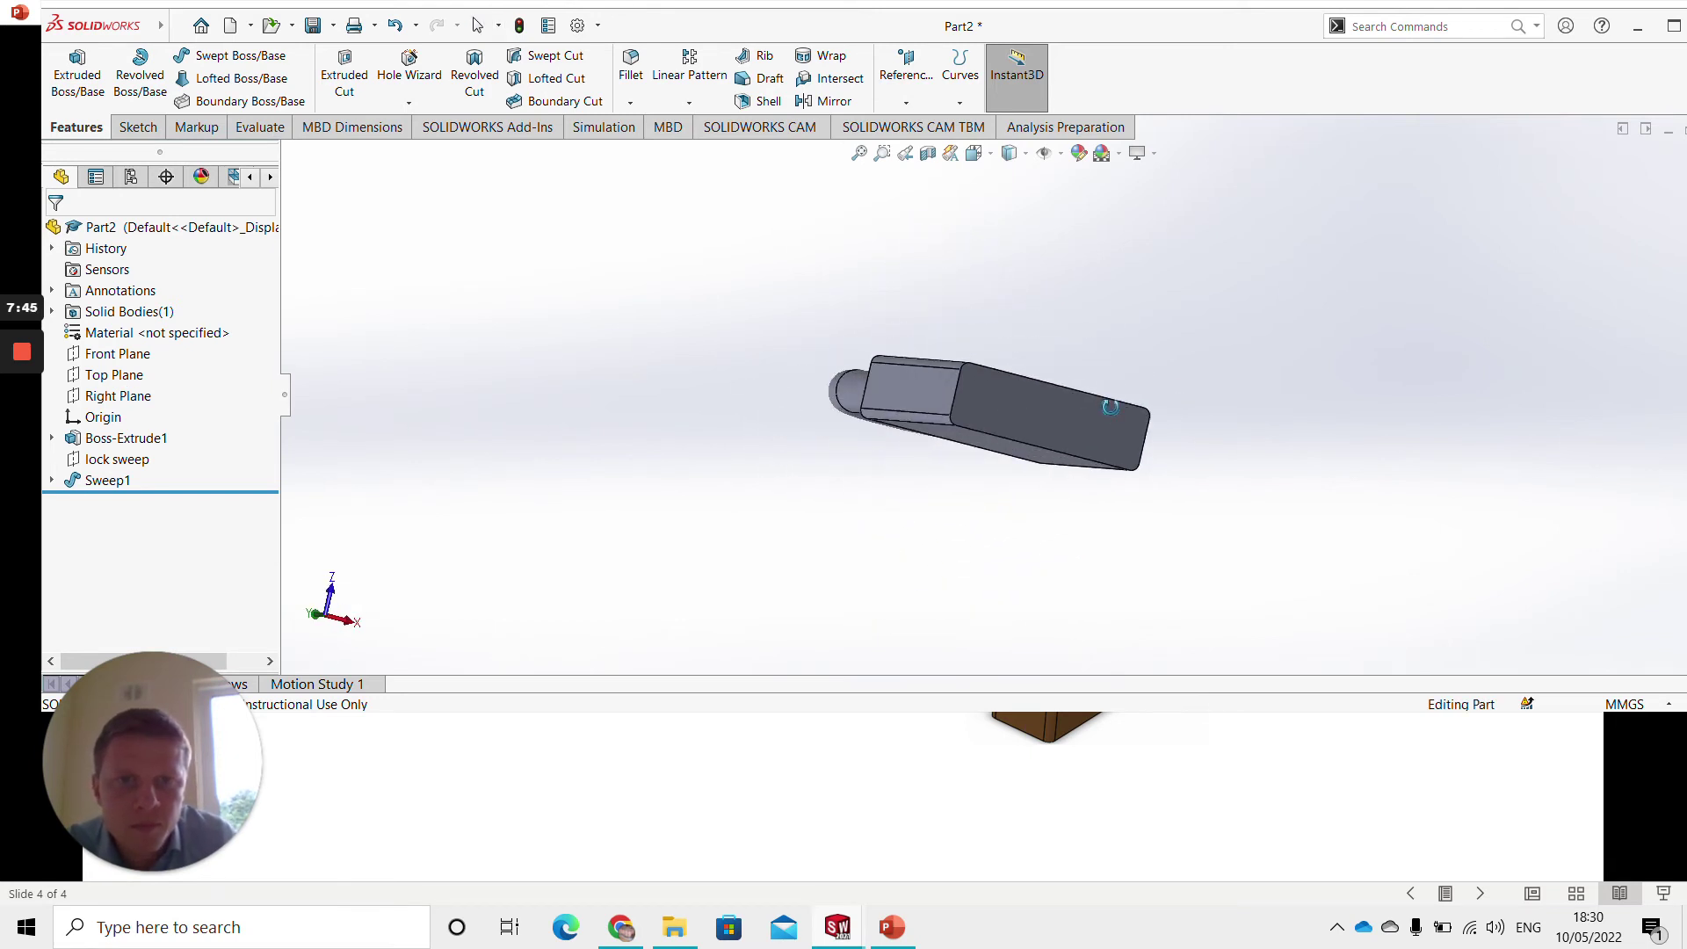
{"action": "right_click", "coordinate": [1048, 415]}
{"action": "left_click", "coordinate": [1091, 389]}
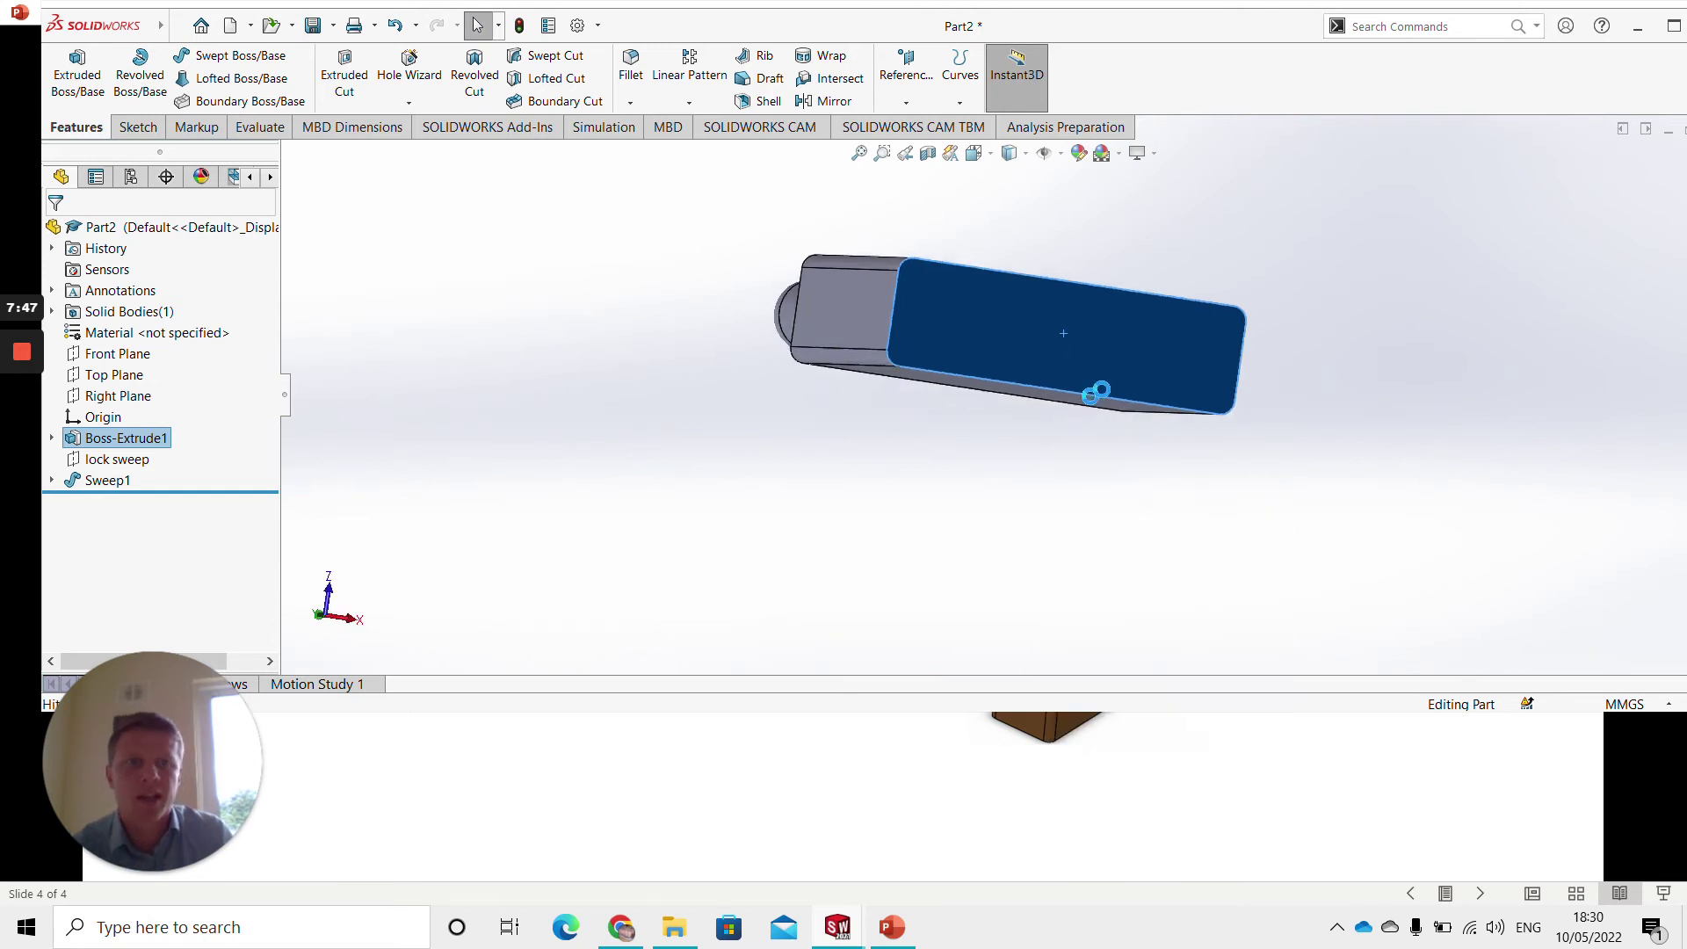
{"action": "left_click", "coordinate": [1669, 29]}
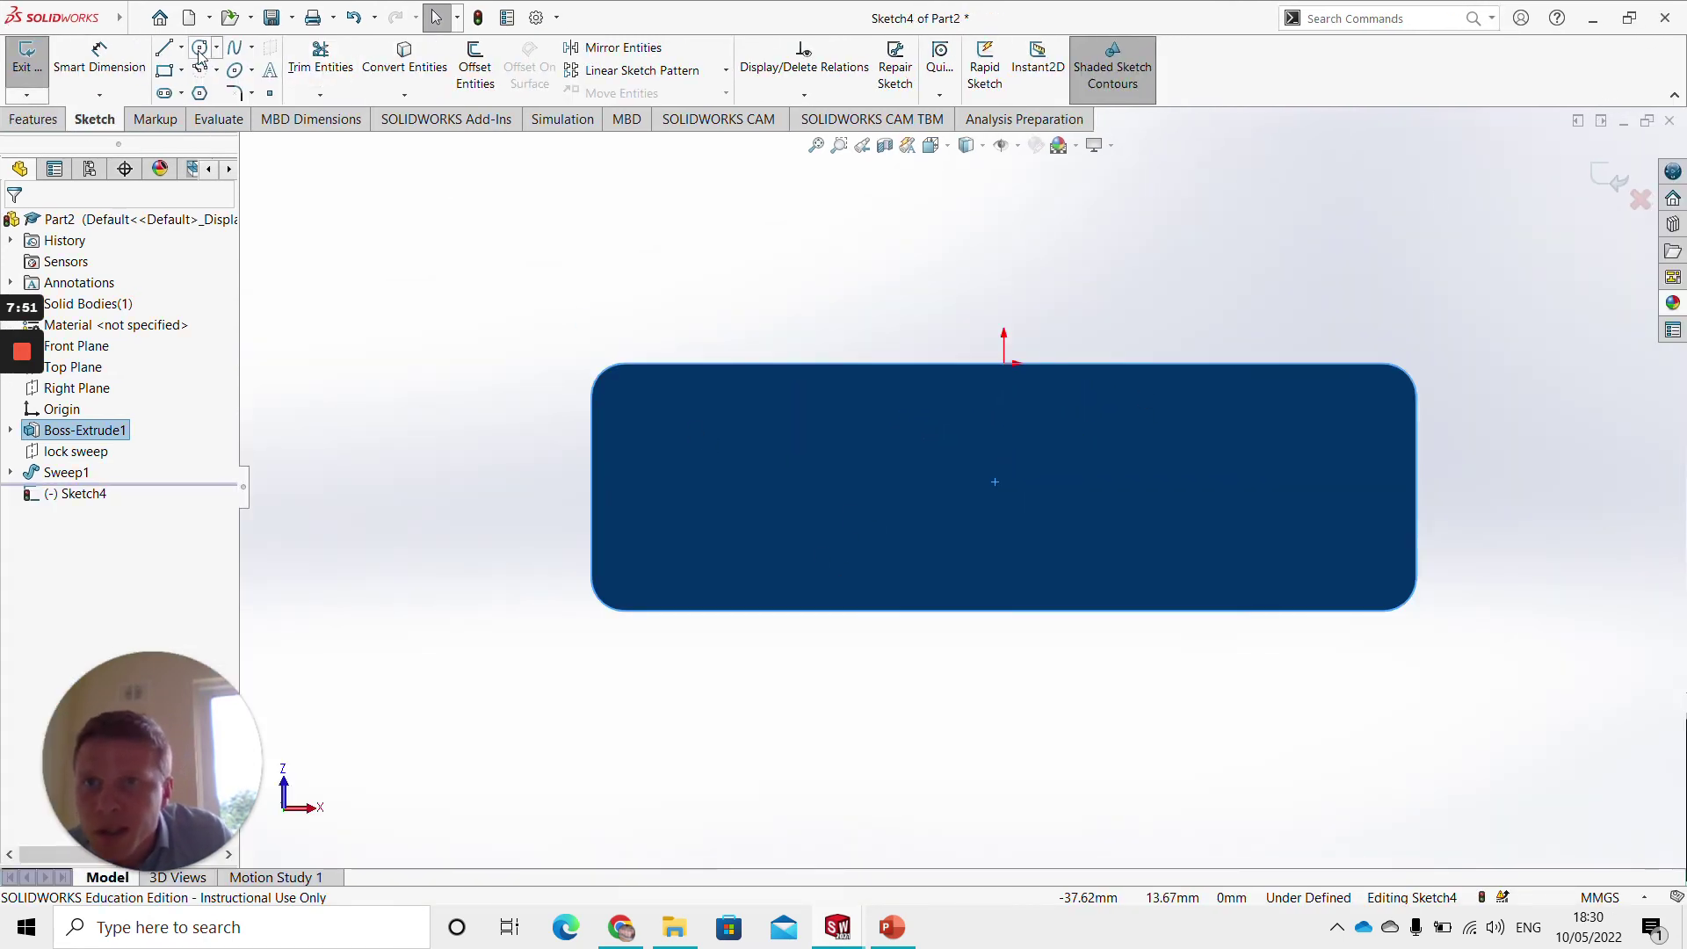
{"action": "left_click", "coordinate": [200, 46]}
{"action": "left_click", "coordinate": [995, 482]}
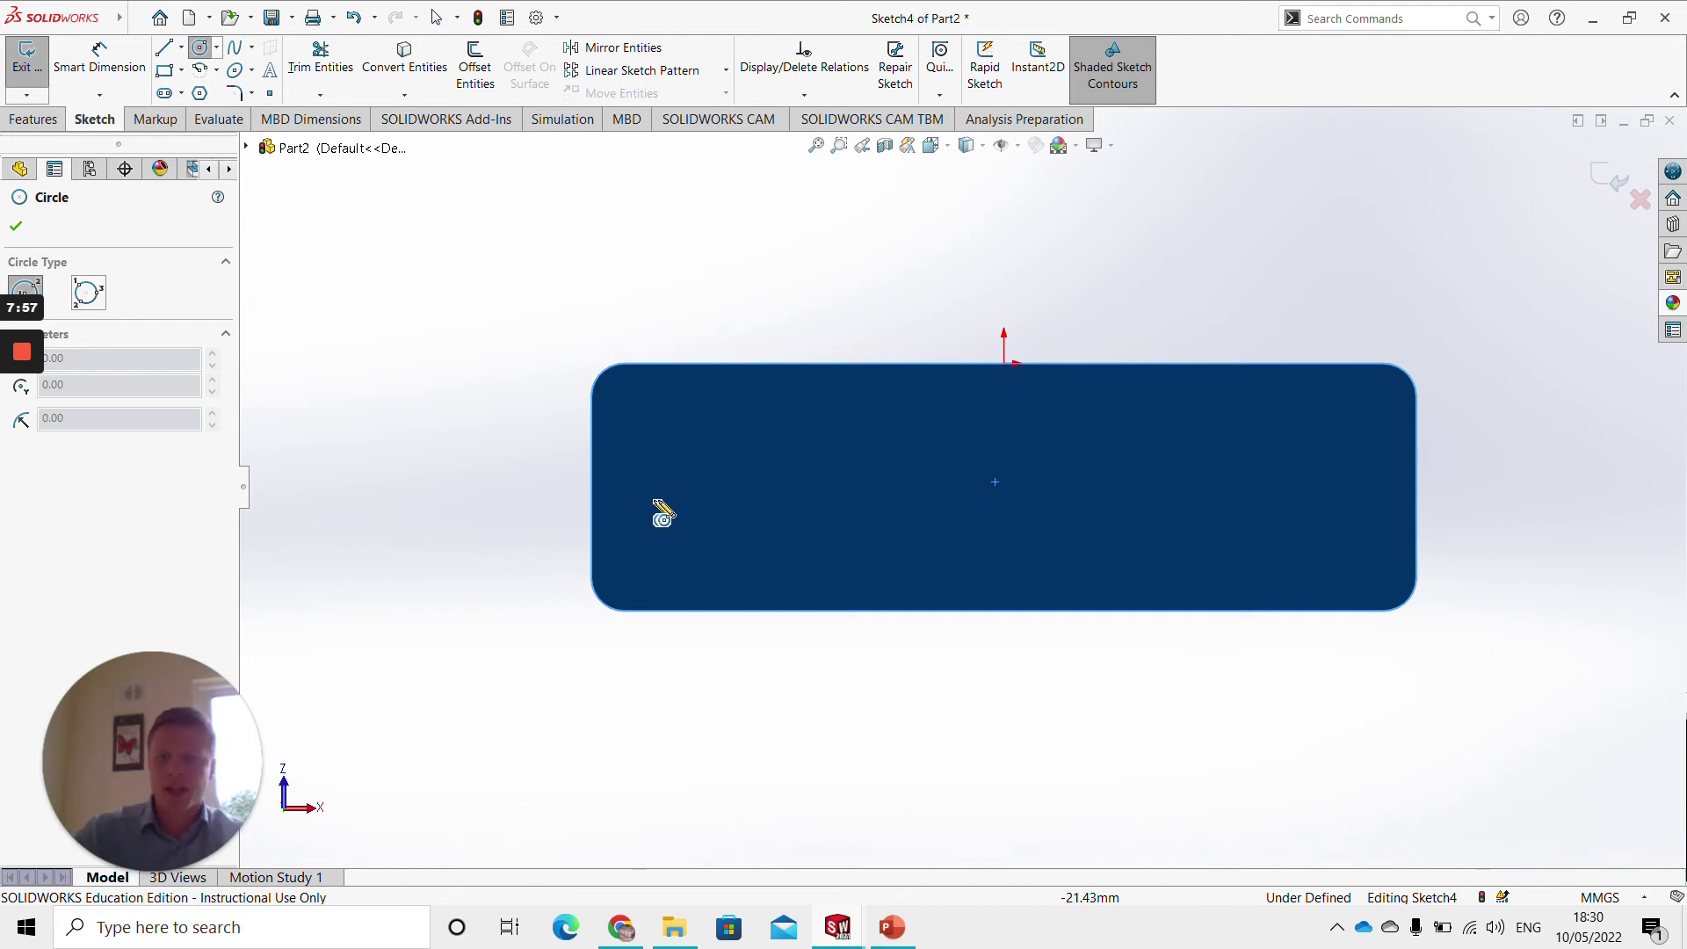
{"action": "key", "text": "Escape"}
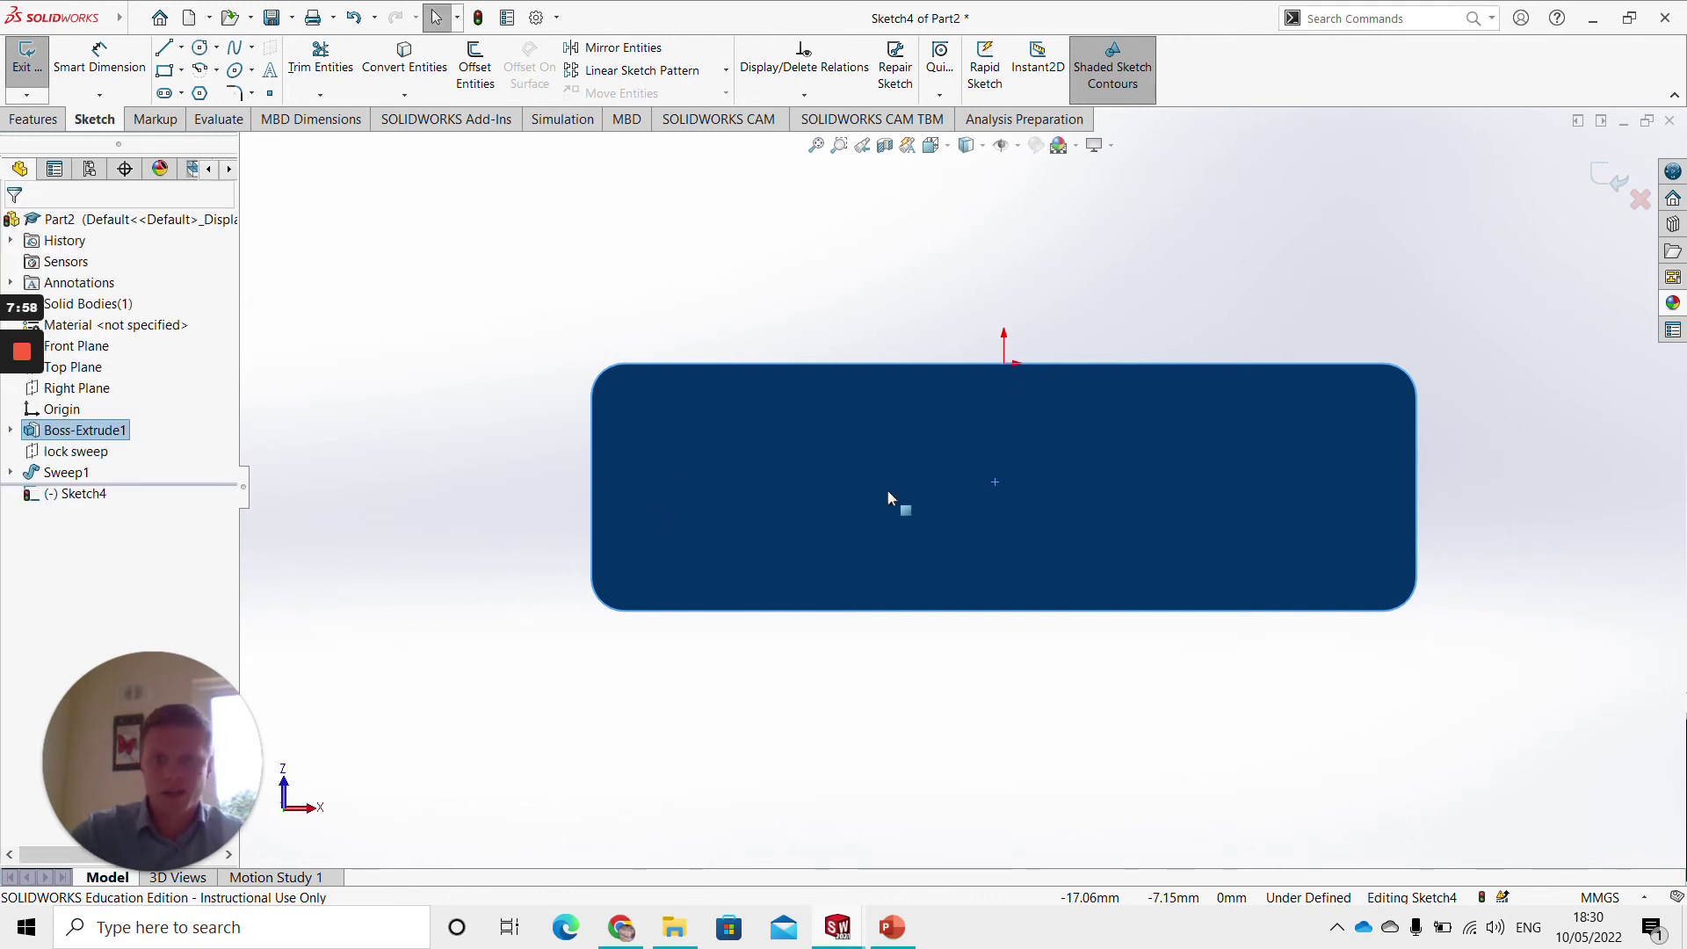
Draw a horizontal centerline across the bottom face between the midpoints of its two short edges
{"action": "left_click", "coordinate": [182, 49]}
{"action": "left_click", "coordinate": [190, 72]}
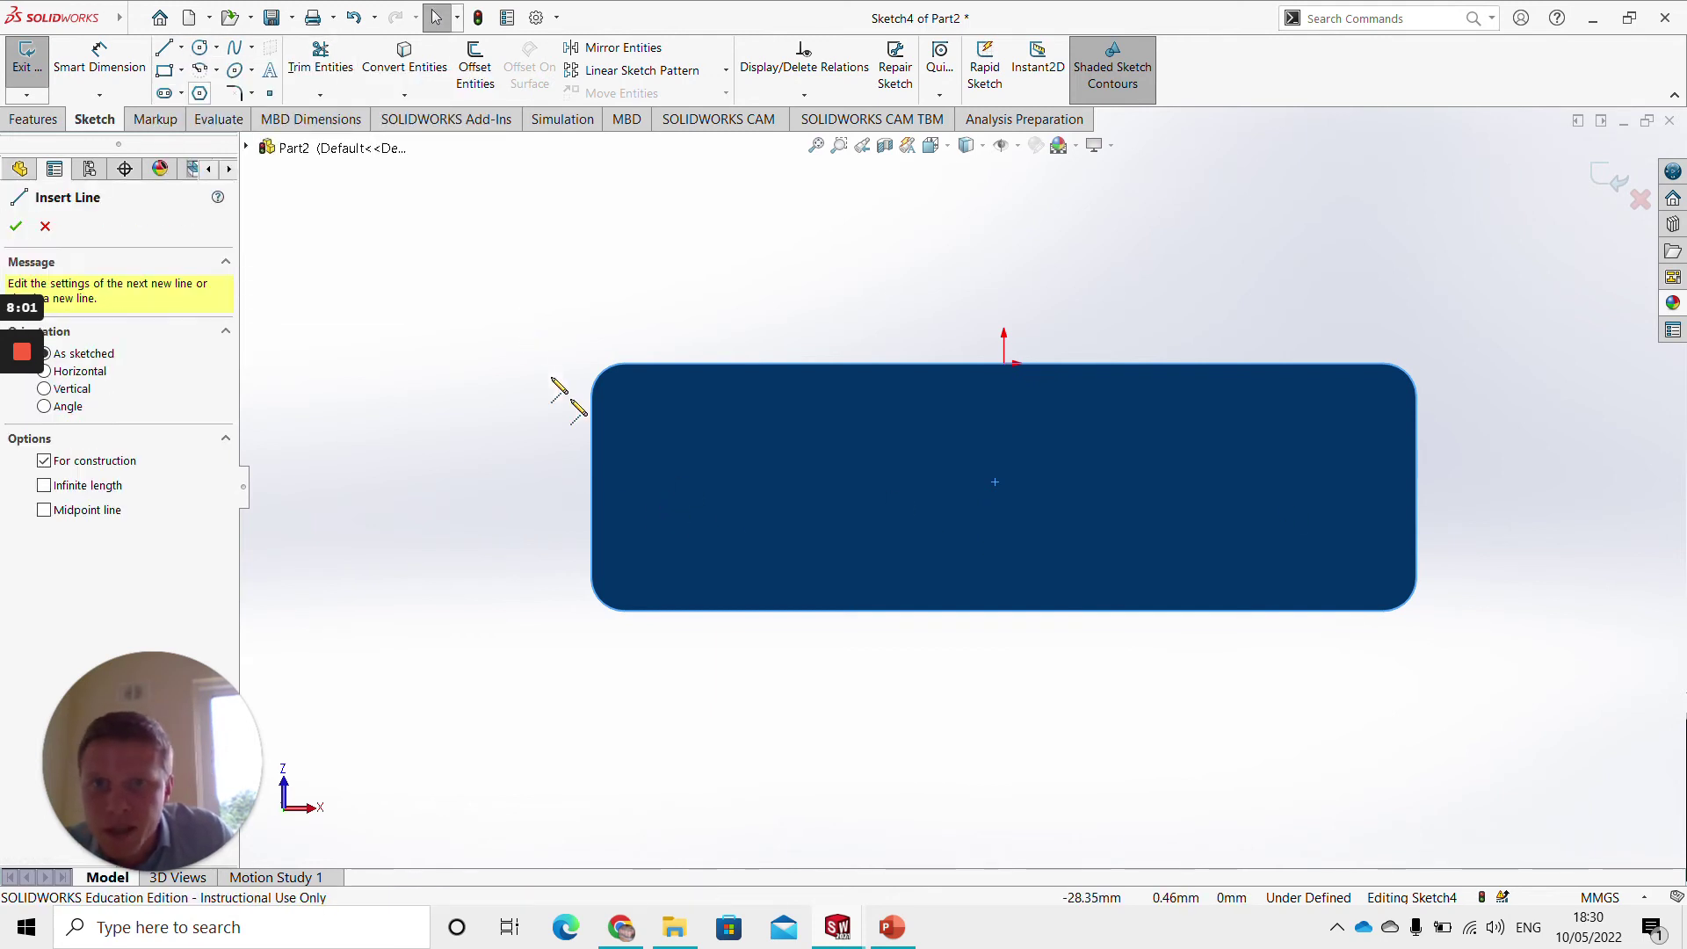
{"action": "left_click", "coordinate": [588, 485]}
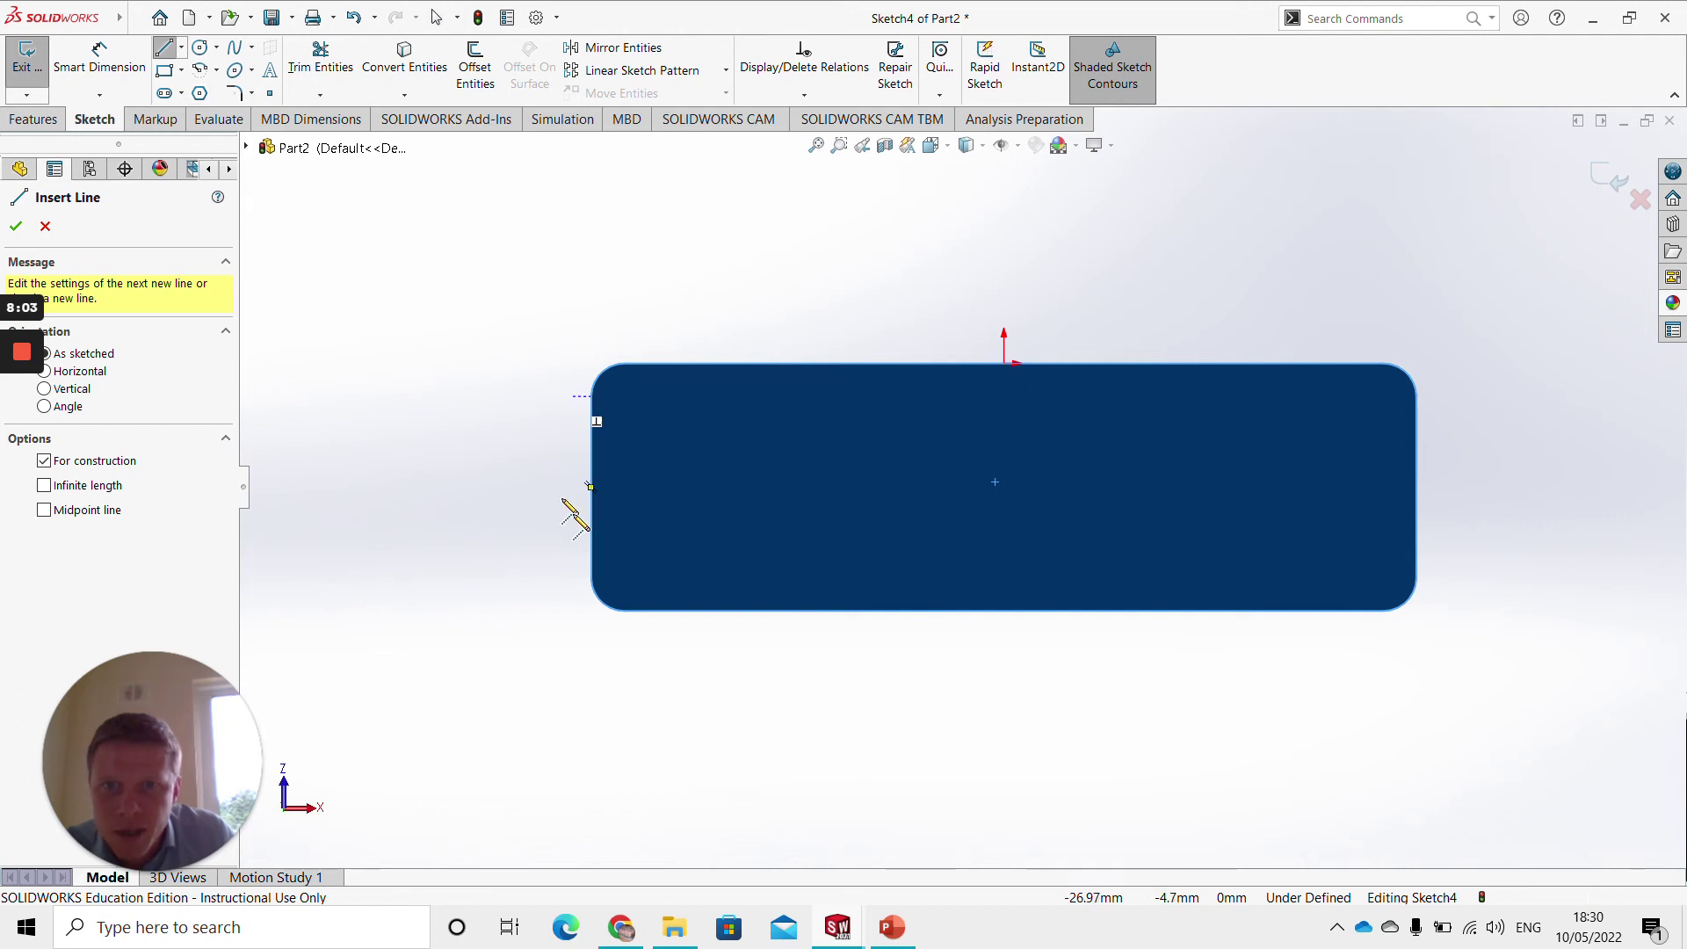
{"action": "left_click", "coordinate": [590, 487]}
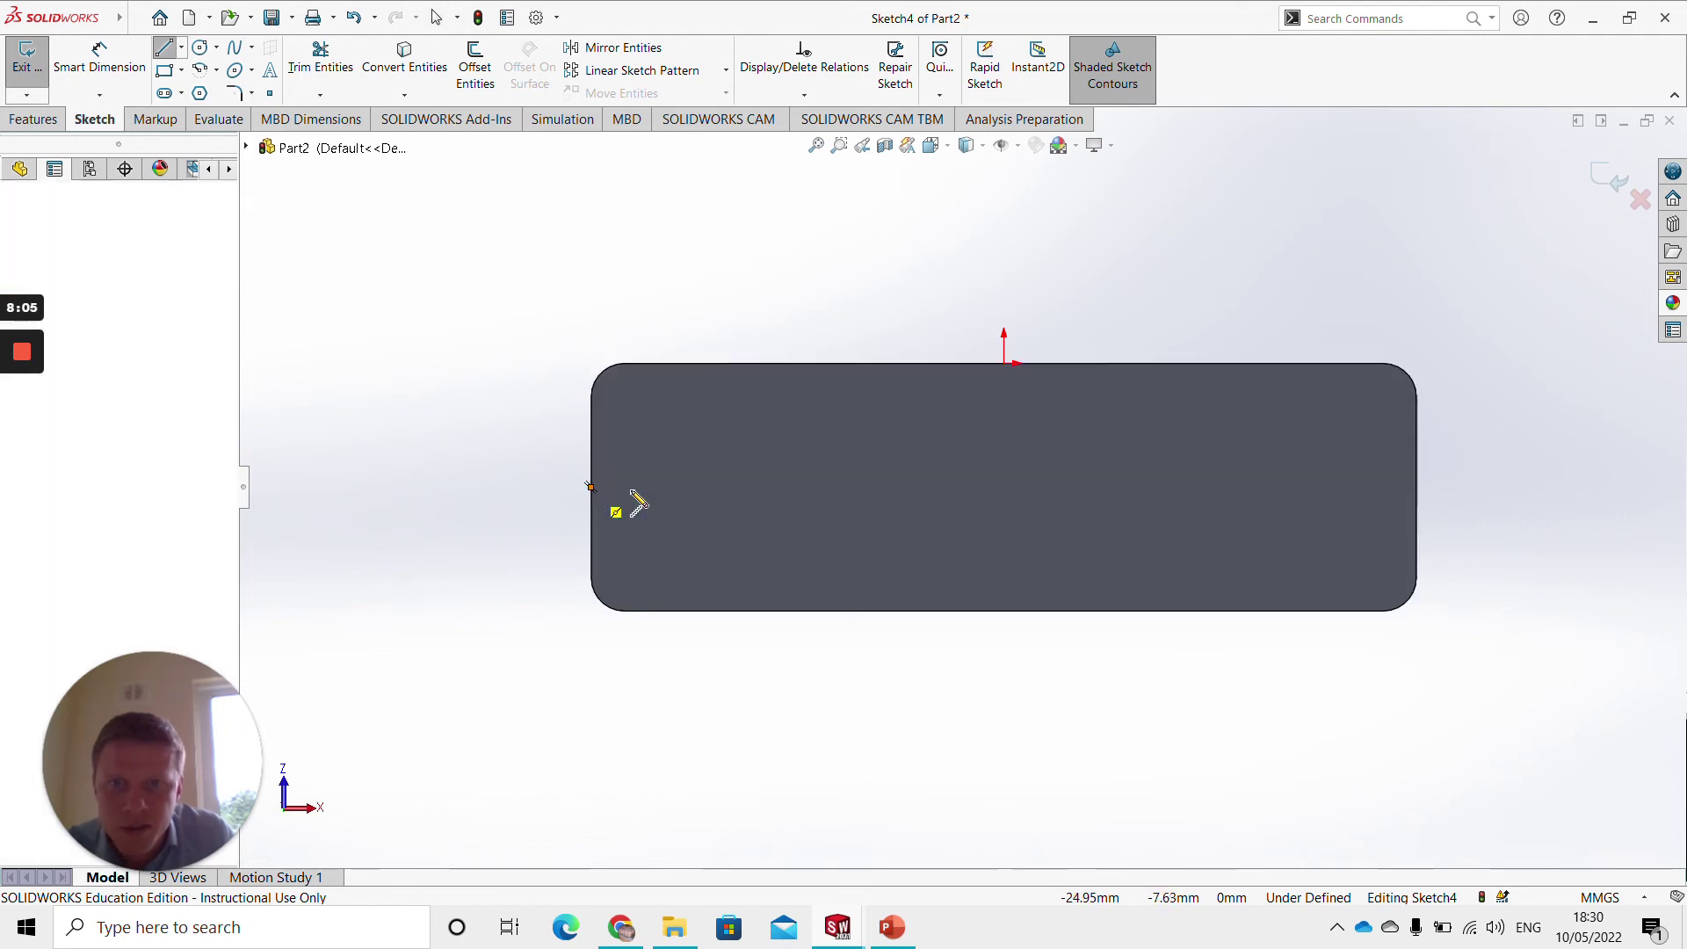
{"action": "left_click", "coordinate": [1417, 486]}
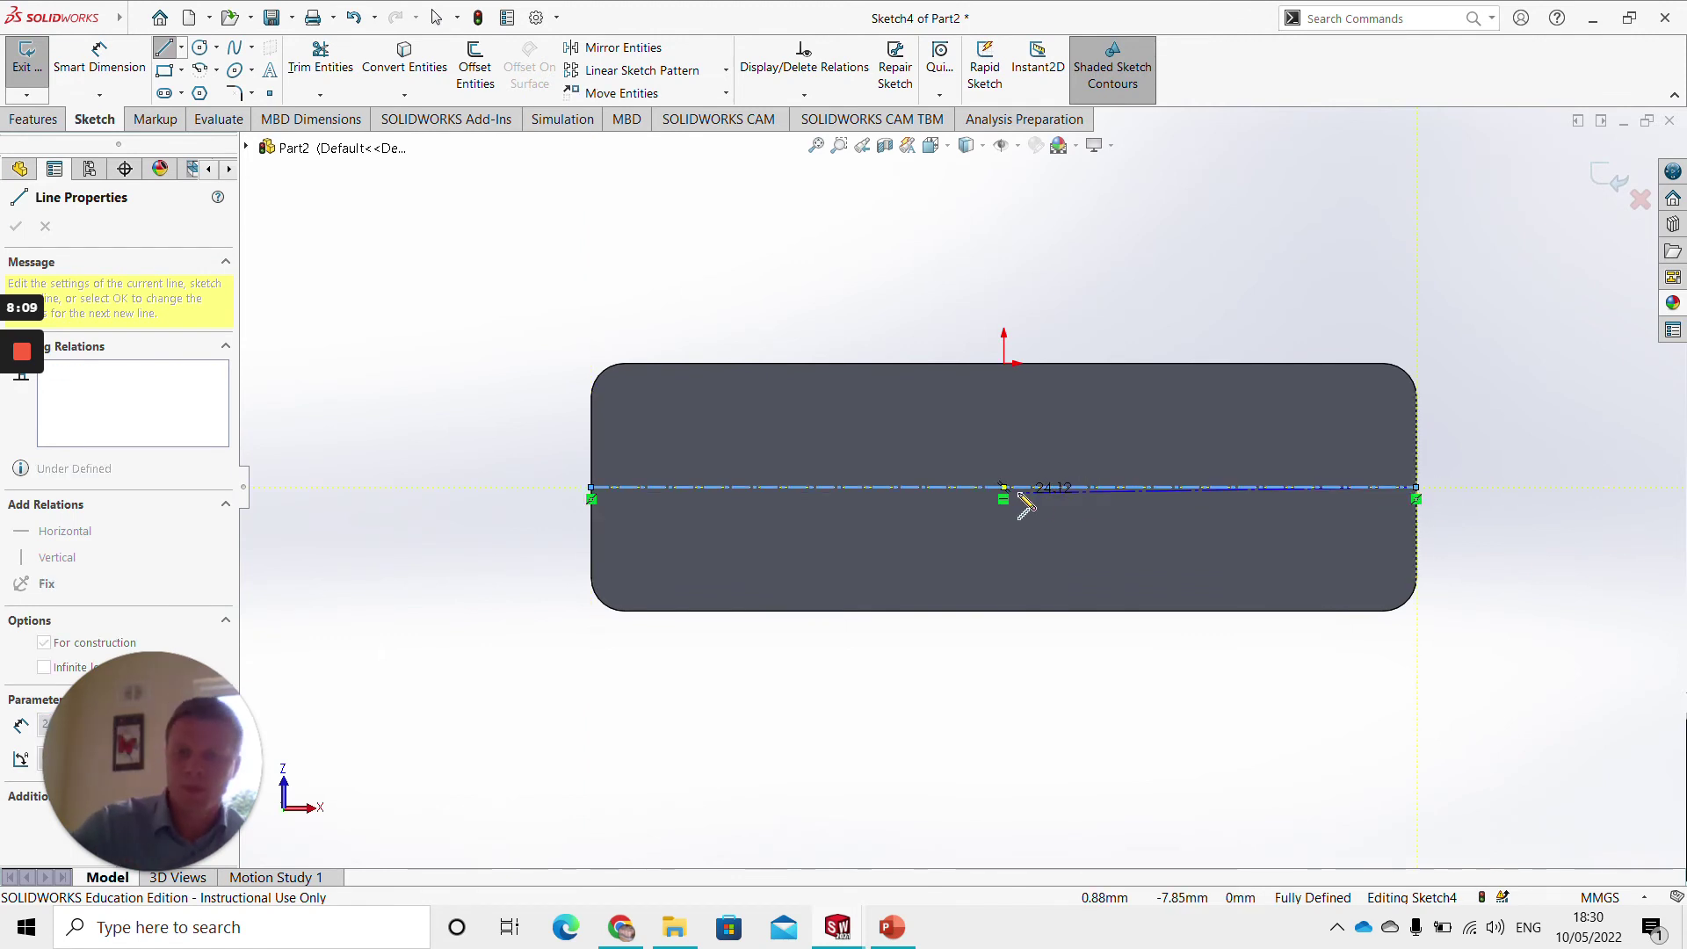
{"action": "key", "text": "Escape"}
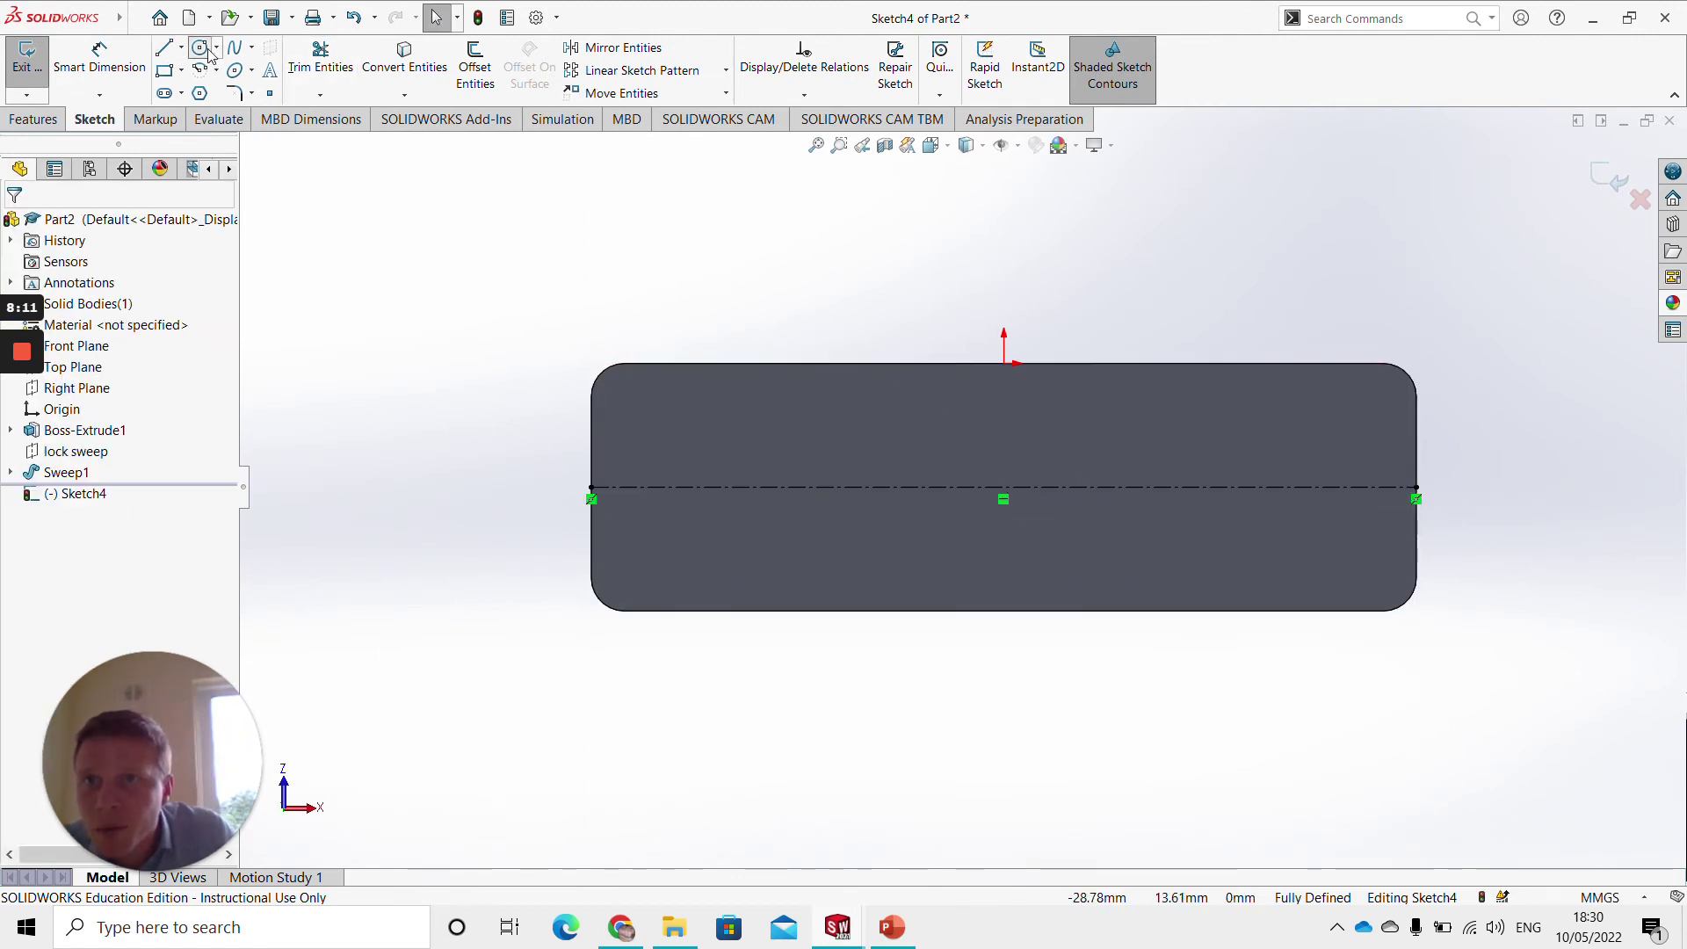
Sketch a circle about 11.6 mm in diameter centred on the centerline's midpoint
{"action": "left_click", "coordinate": [201, 49]}
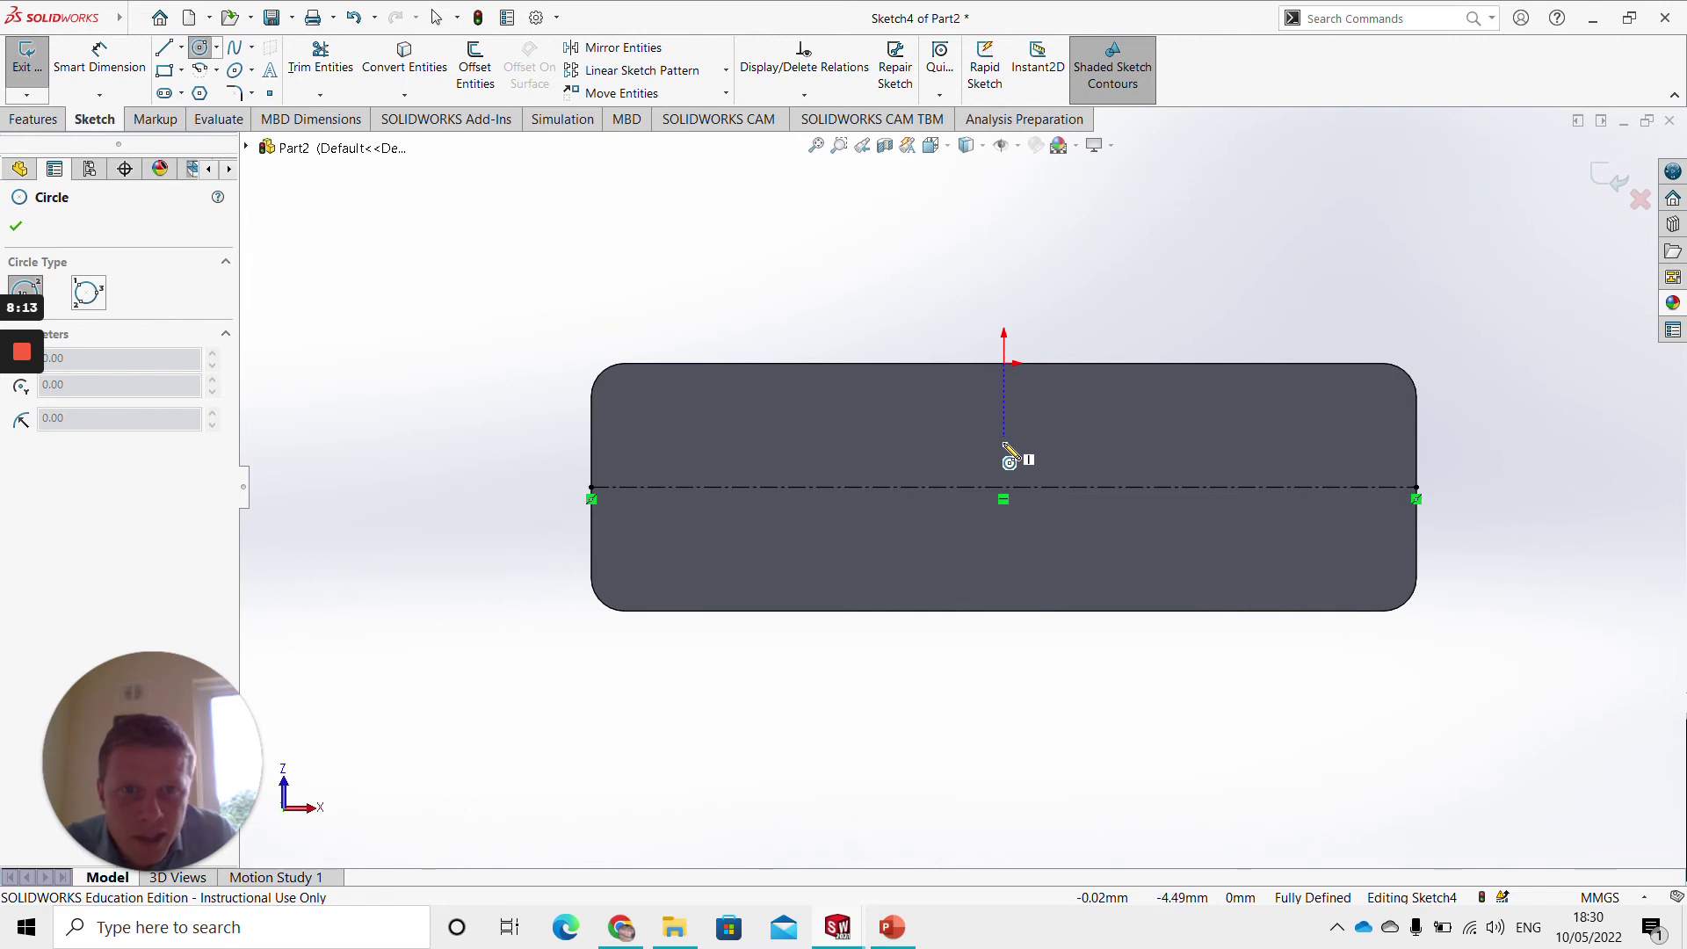
{"action": "left_click", "coordinate": [1003, 499]}
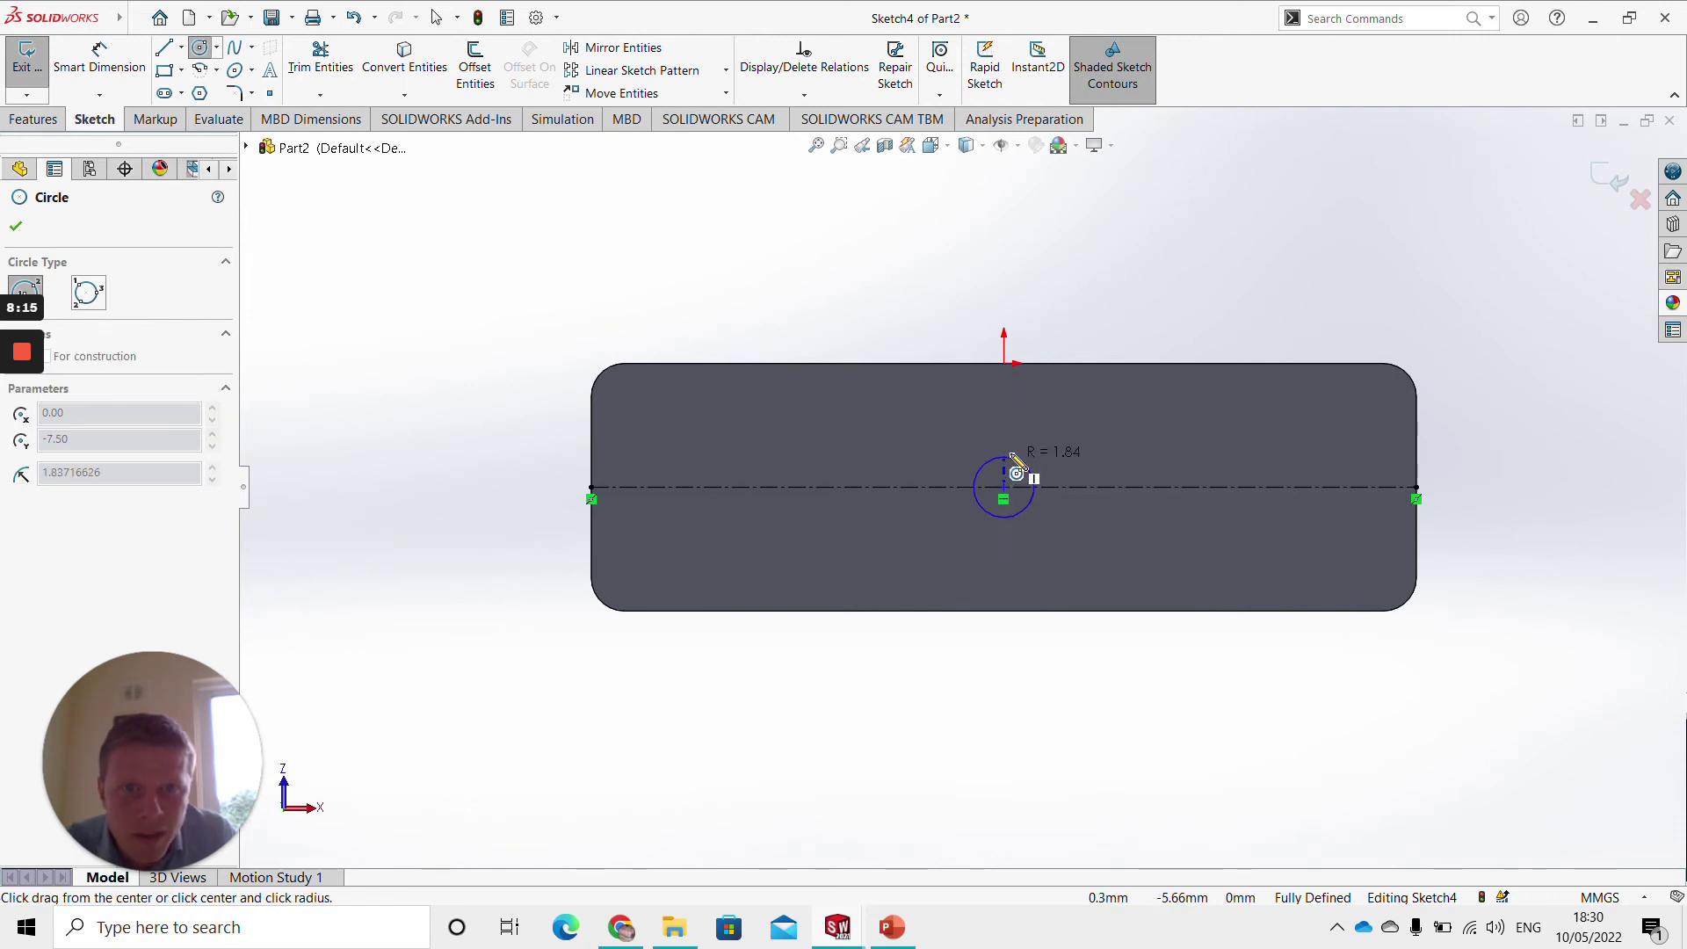
{"action": "left_click", "coordinate": [1062, 411]}
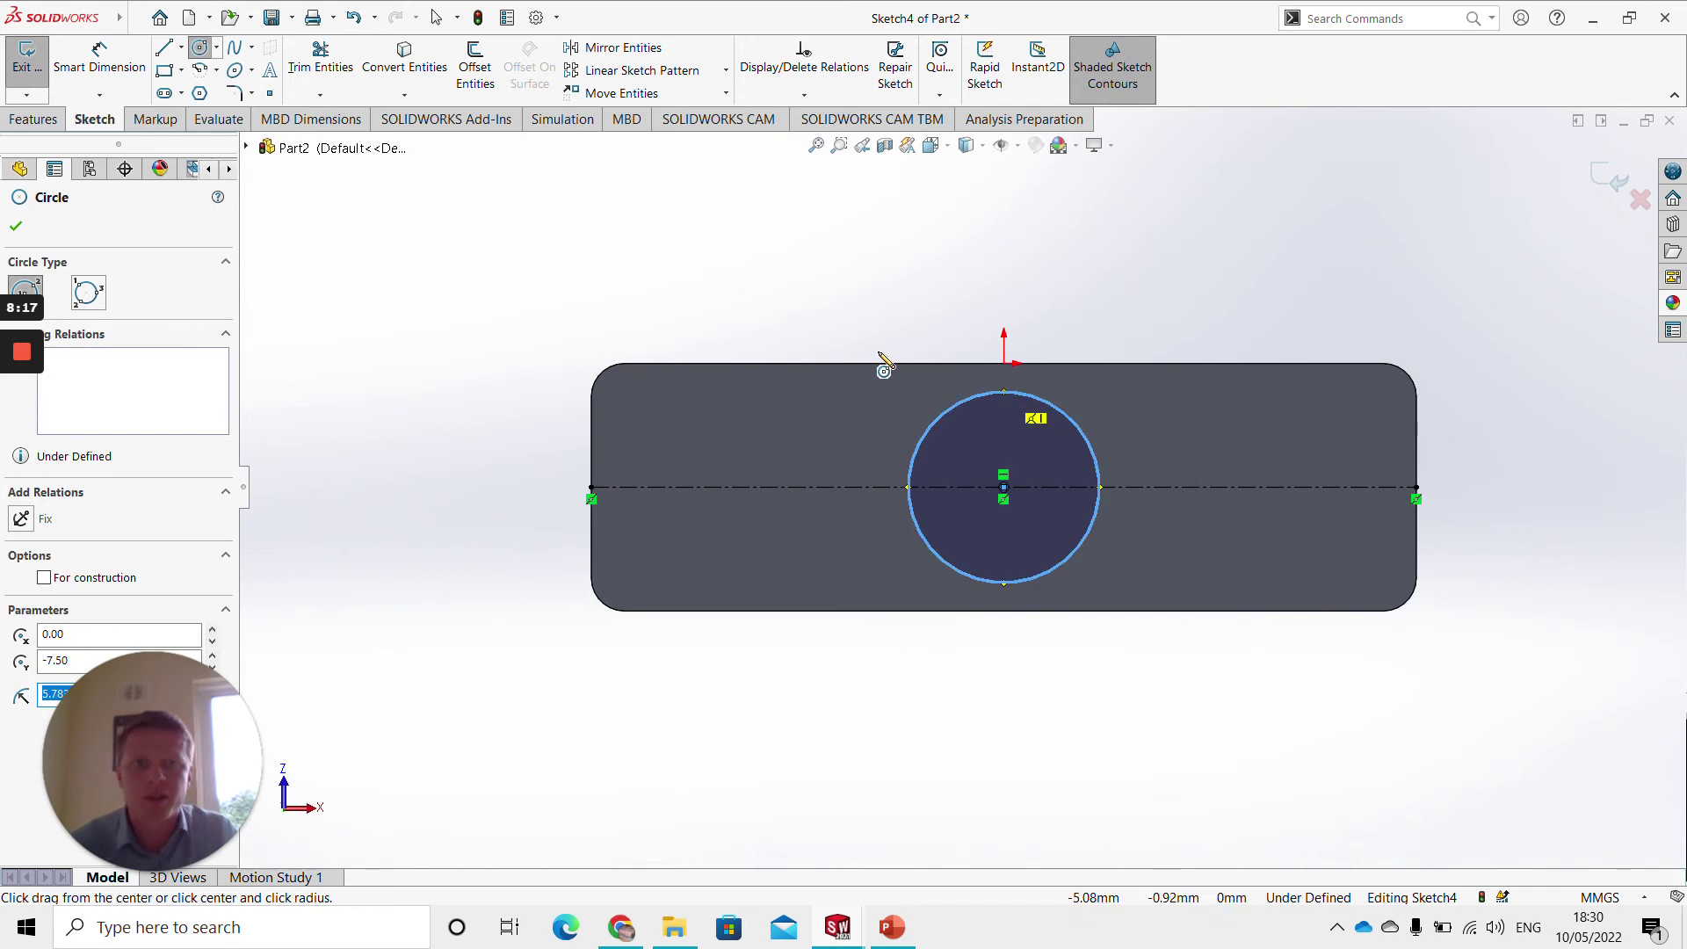
Dimension the circle's diameter as 12 mm
{"action": "left_click", "coordinate": [99, 60]}
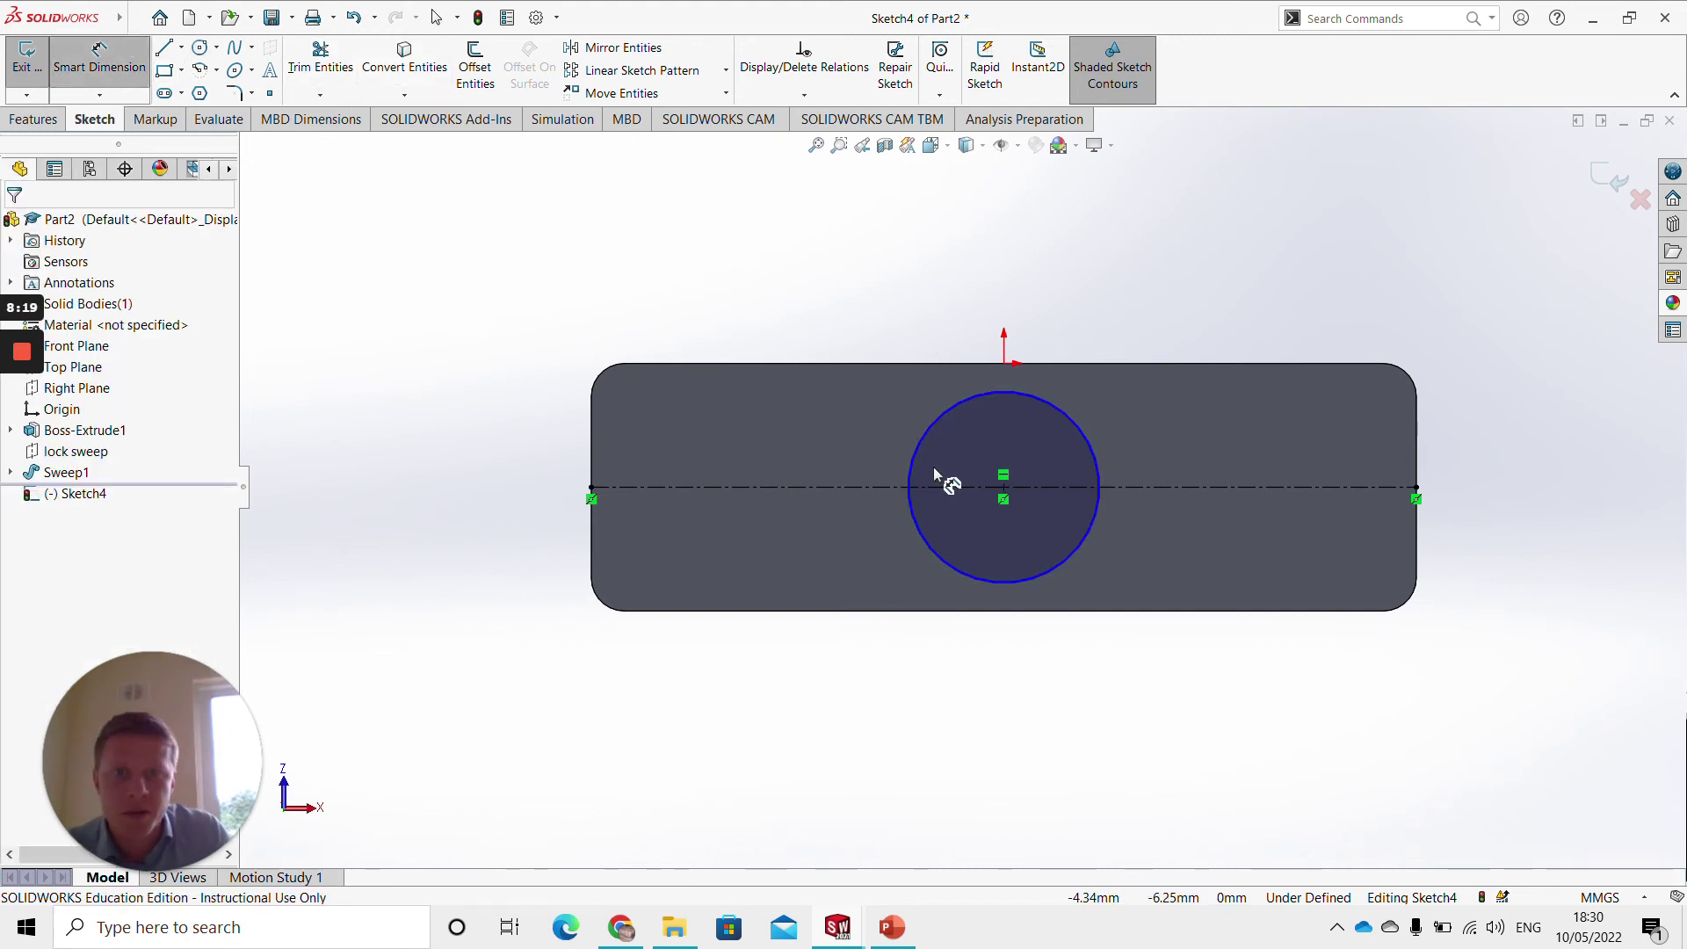
{"action": "left_click", "coordinate": [1099, 452]}
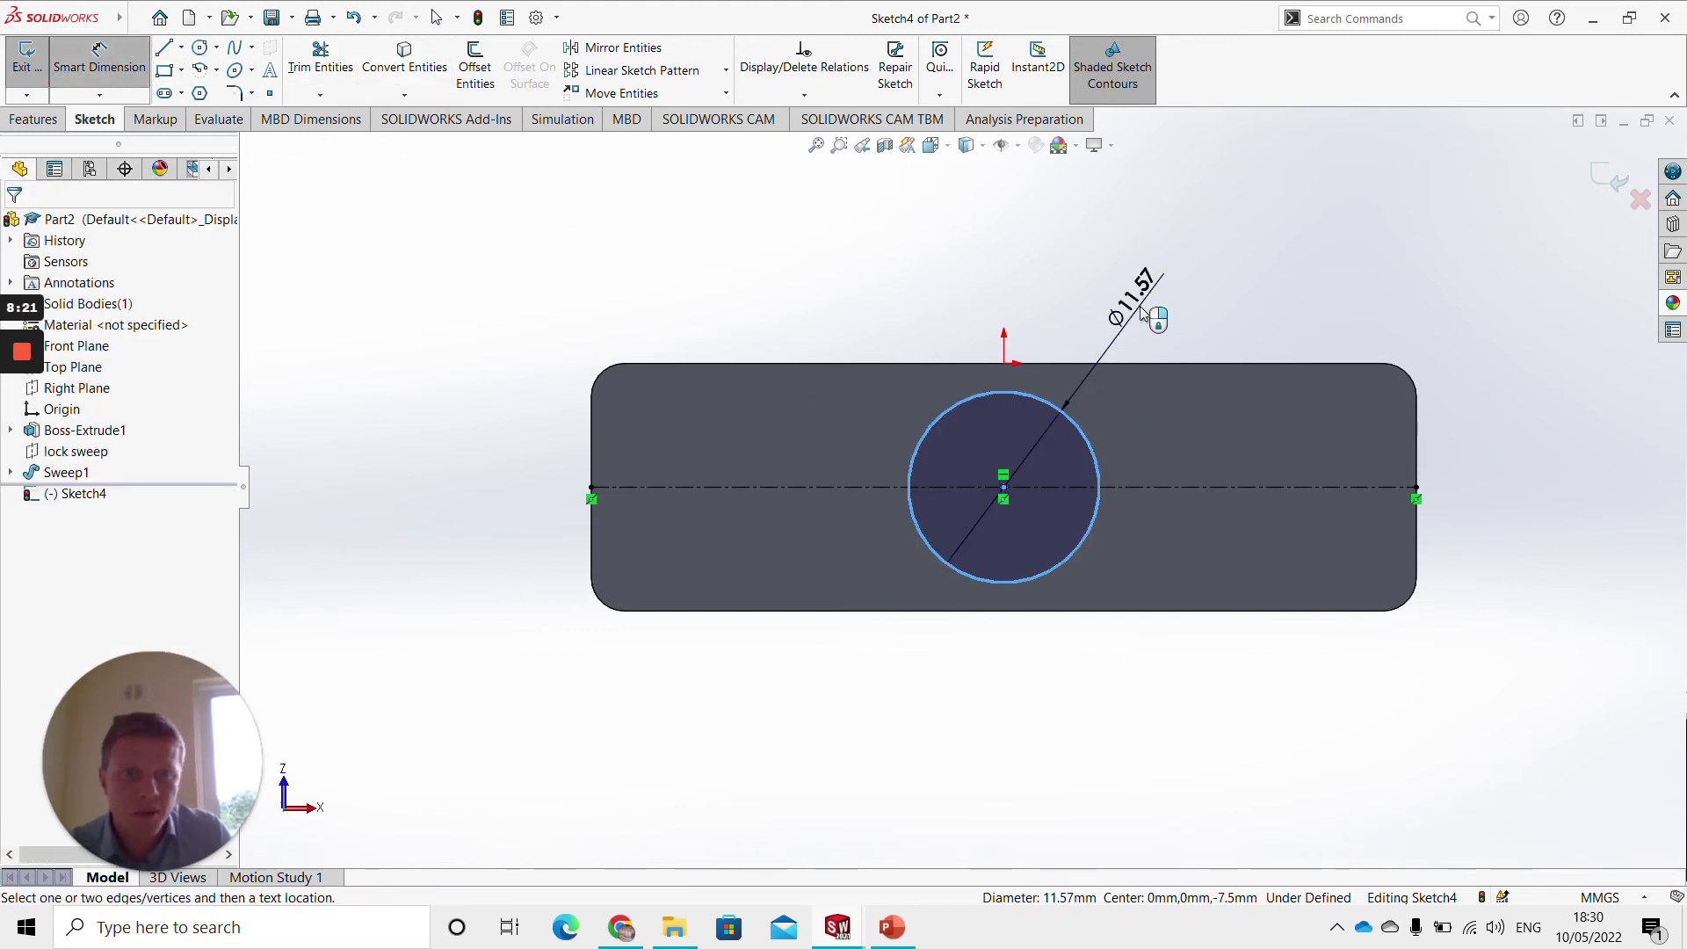
{"action": "left_click", "coordinate": [1142, 315]}
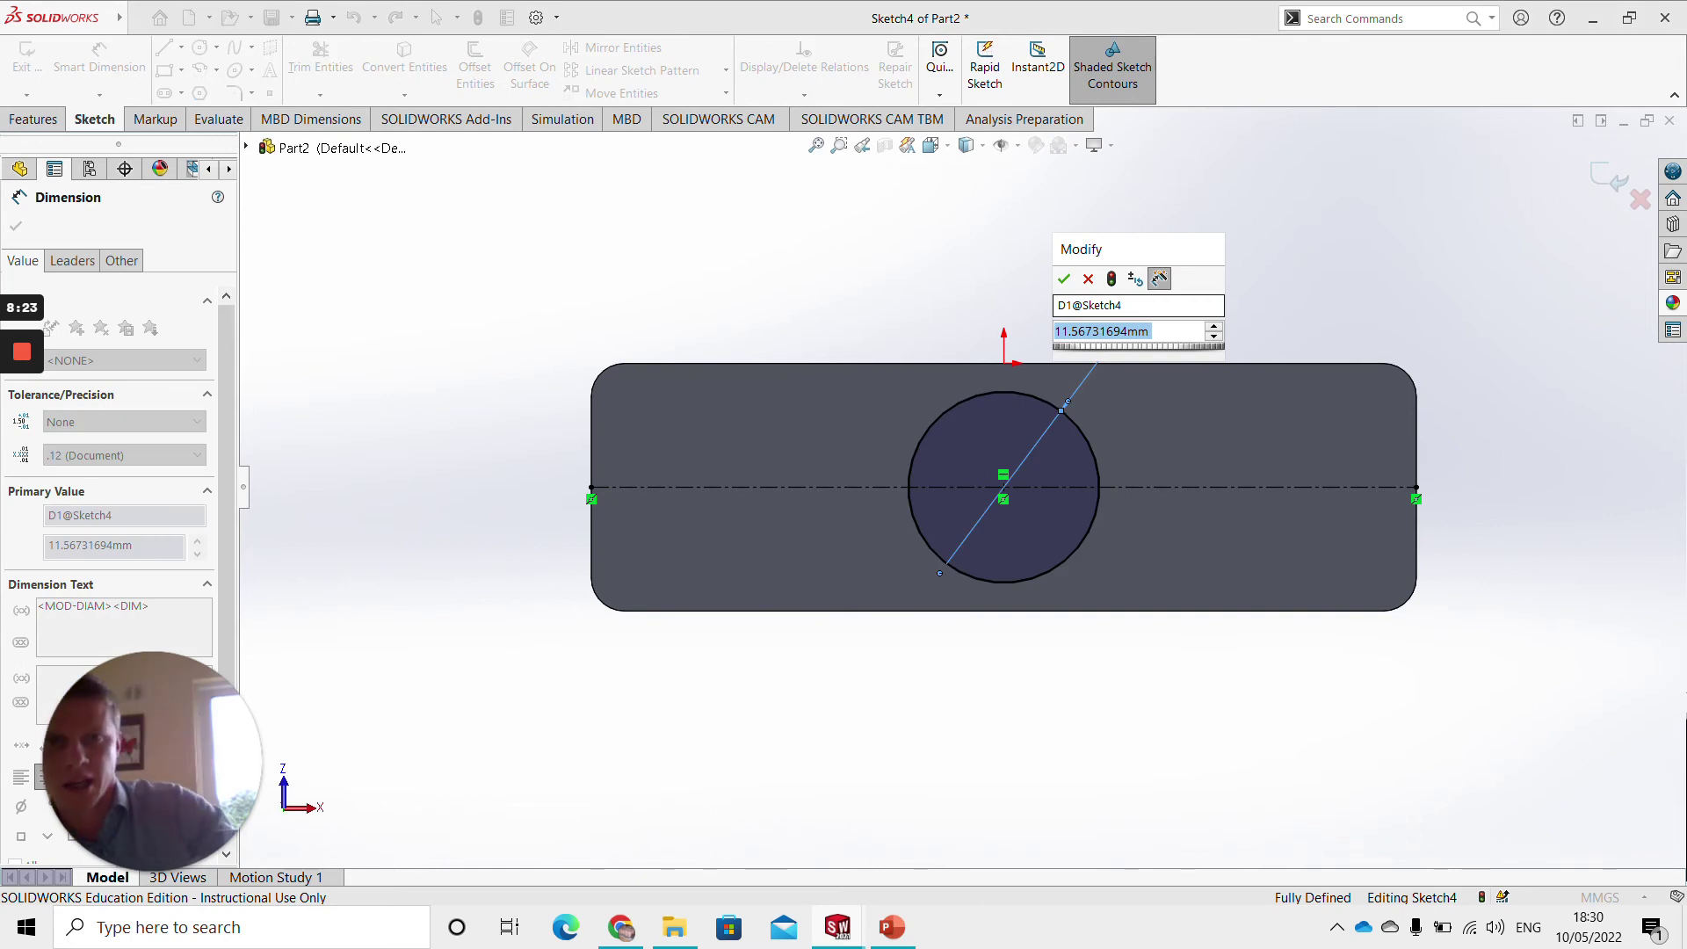
{"action": "type", "text": "1"}
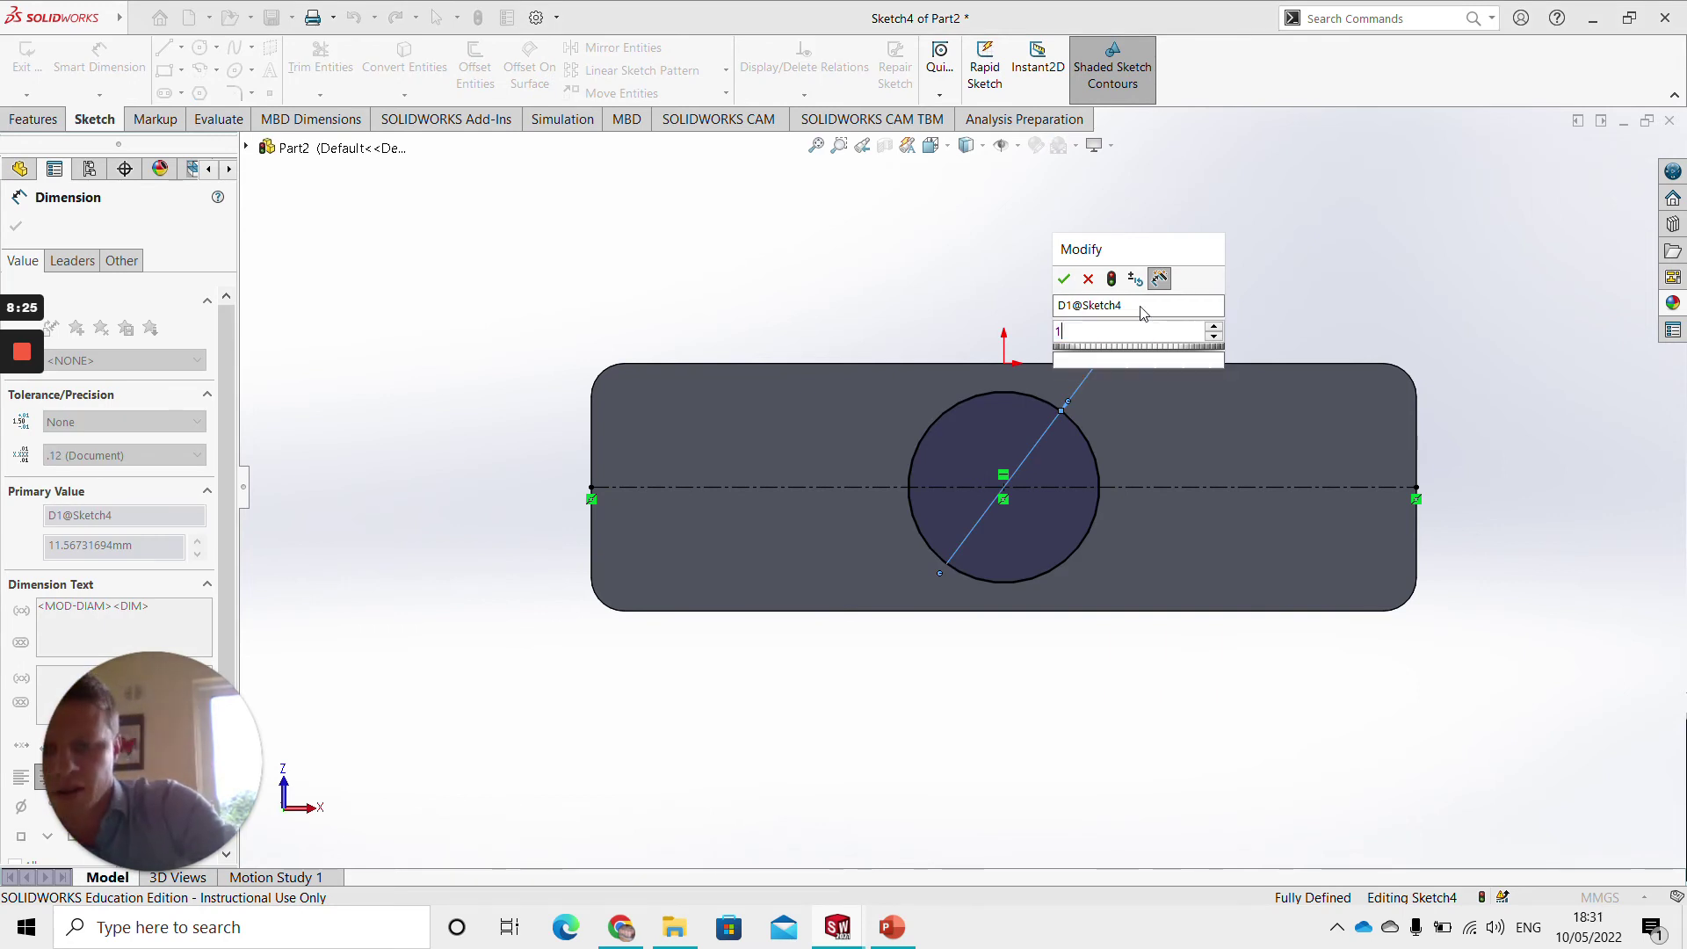
{"action": "type", "text": "2"}
{"action": "key", "text": "Return"}
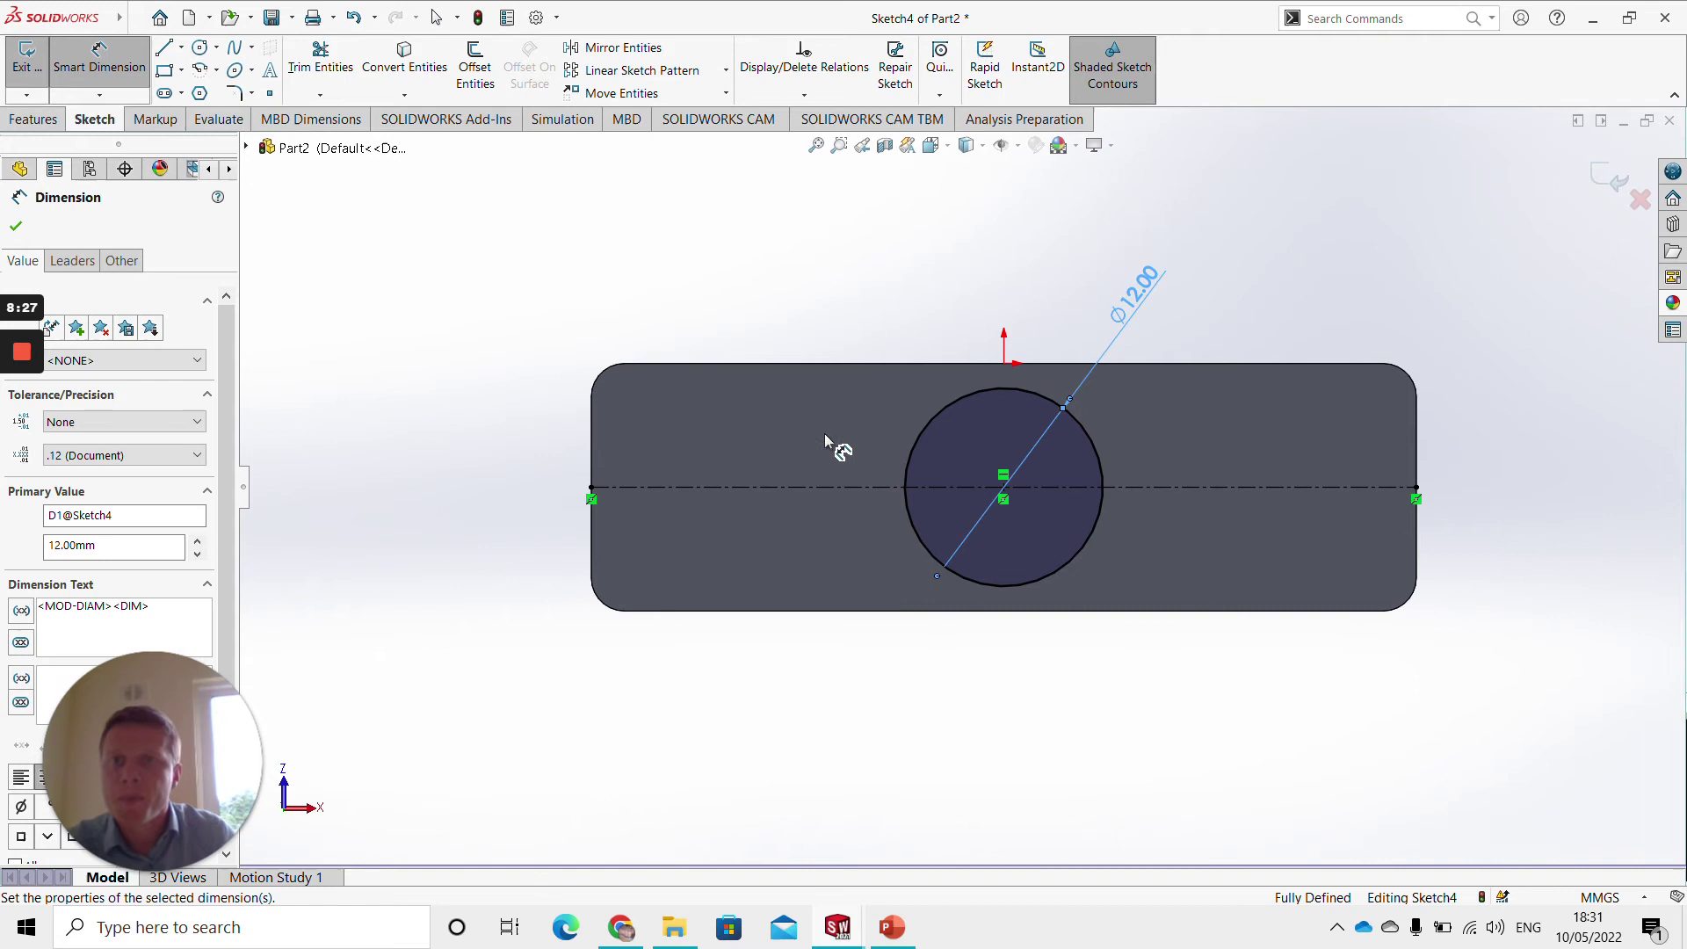
Offset the 12 mm circle inward by 1 mm with Offset Entities to form a concentric ring
{"action": "left_click", "coordinate": [475, 69]}
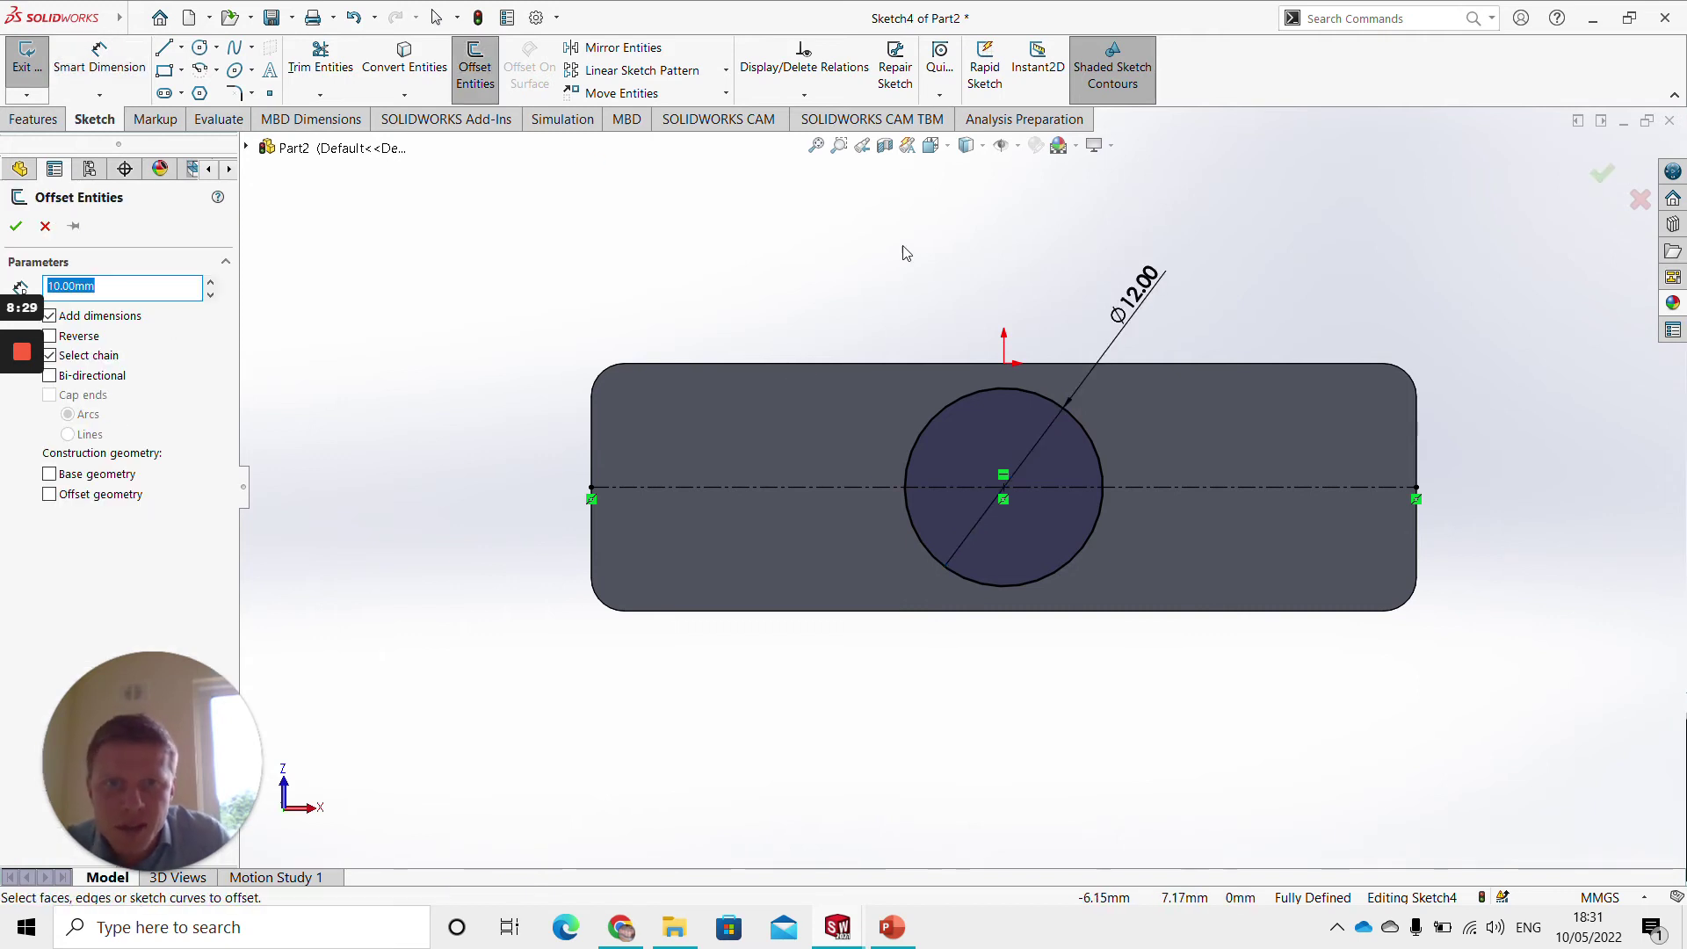
{"action": "left_click", "coordinate": [973, 401]}
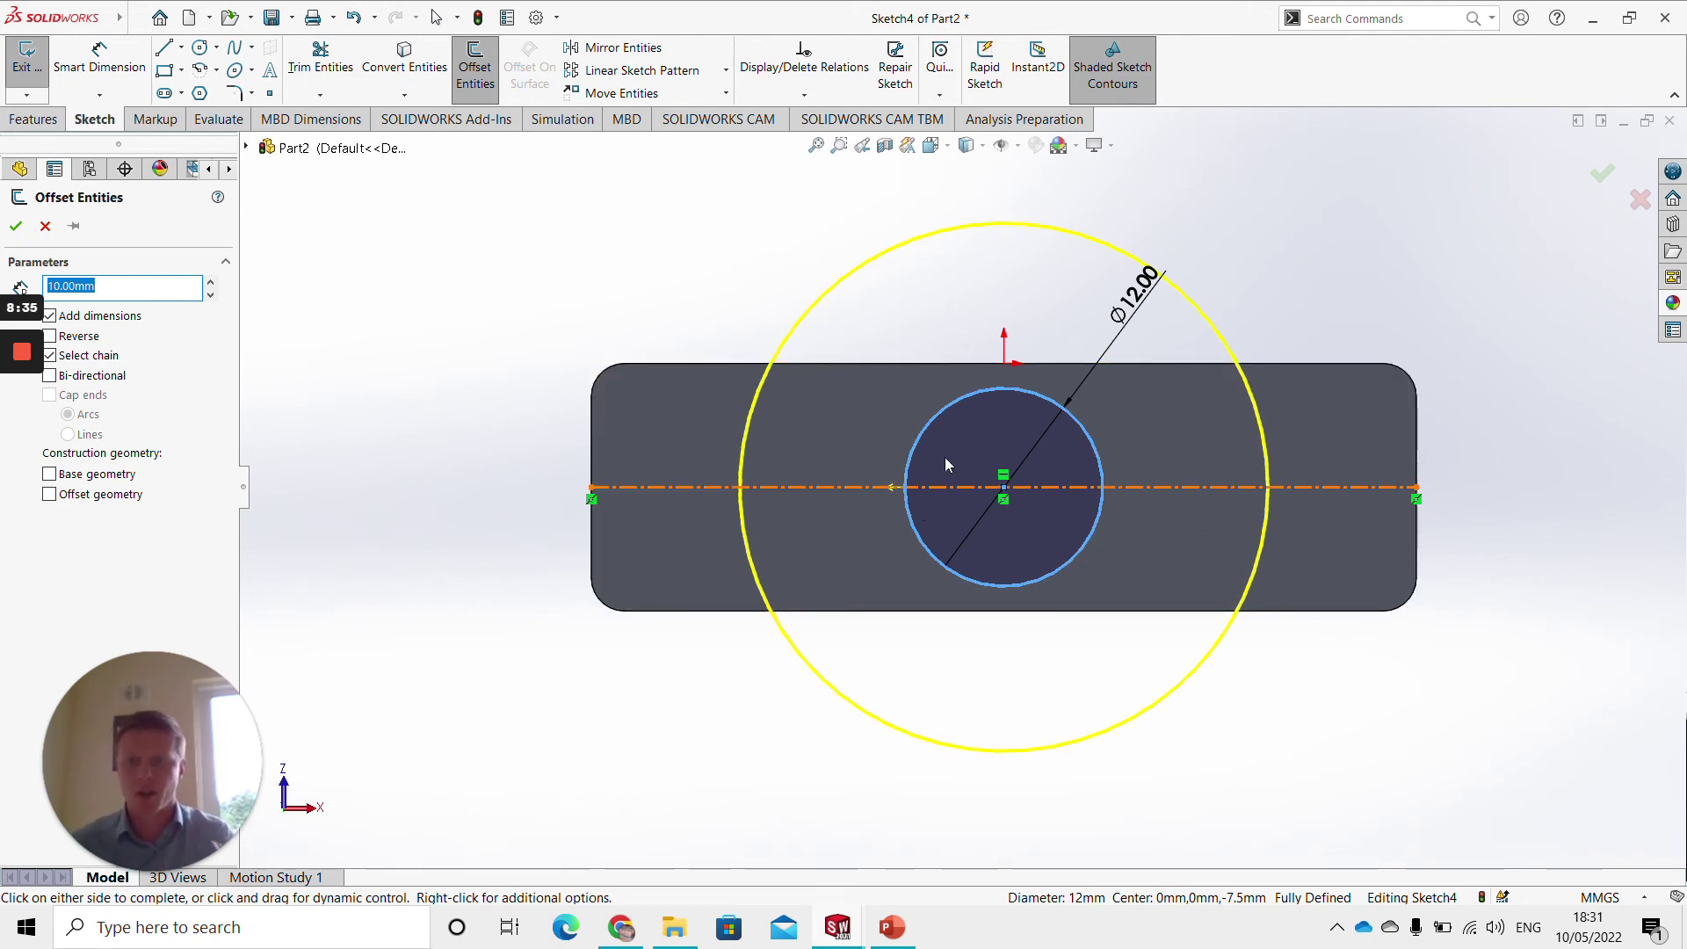
{"action": "left_click", "coordinate": [50, 337]}
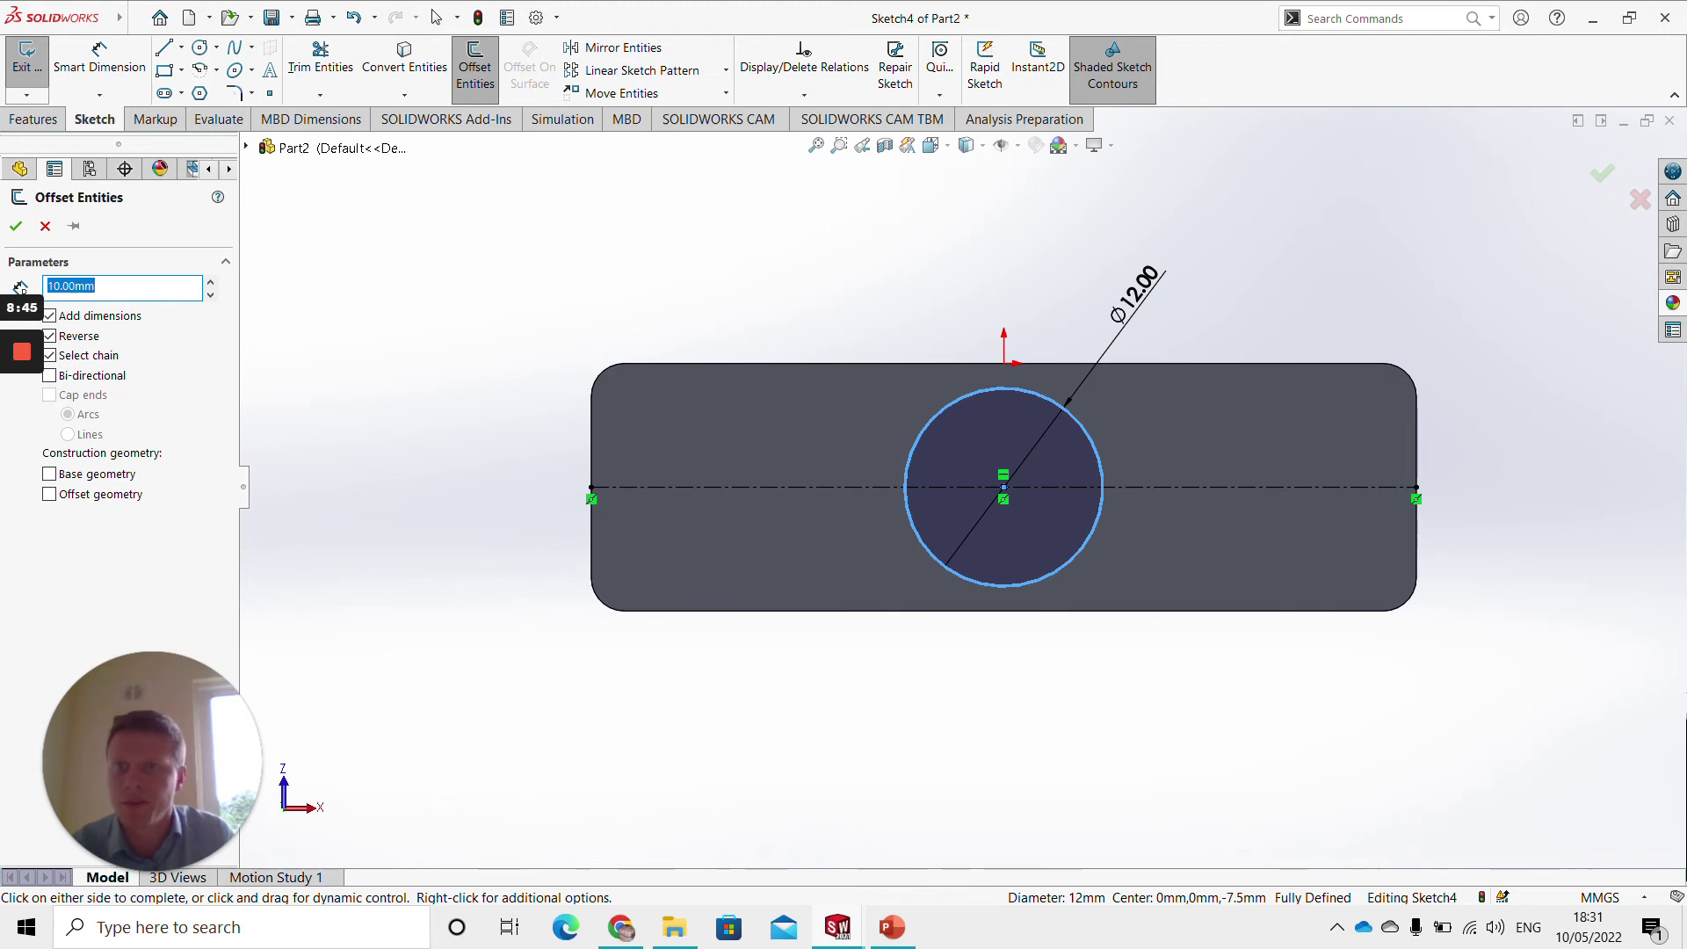
{"action": "left_click", "coordinate": [51, 337]}
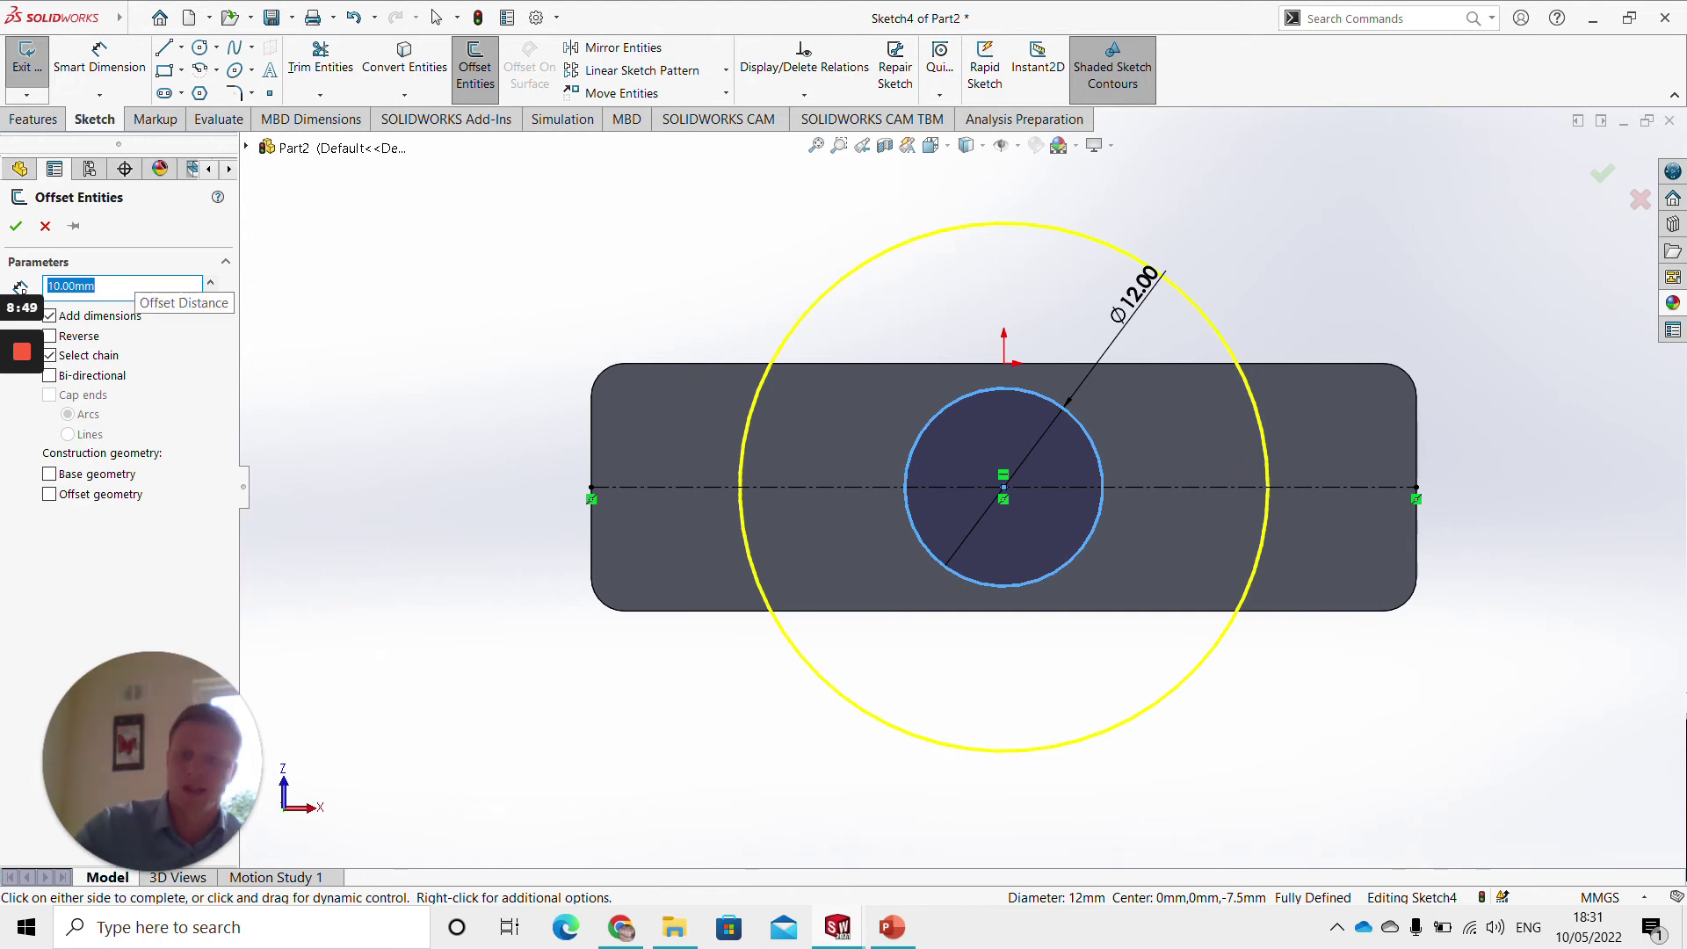
{"action": "type", "text": "1"}
{"action": "key", "text": "Return"}
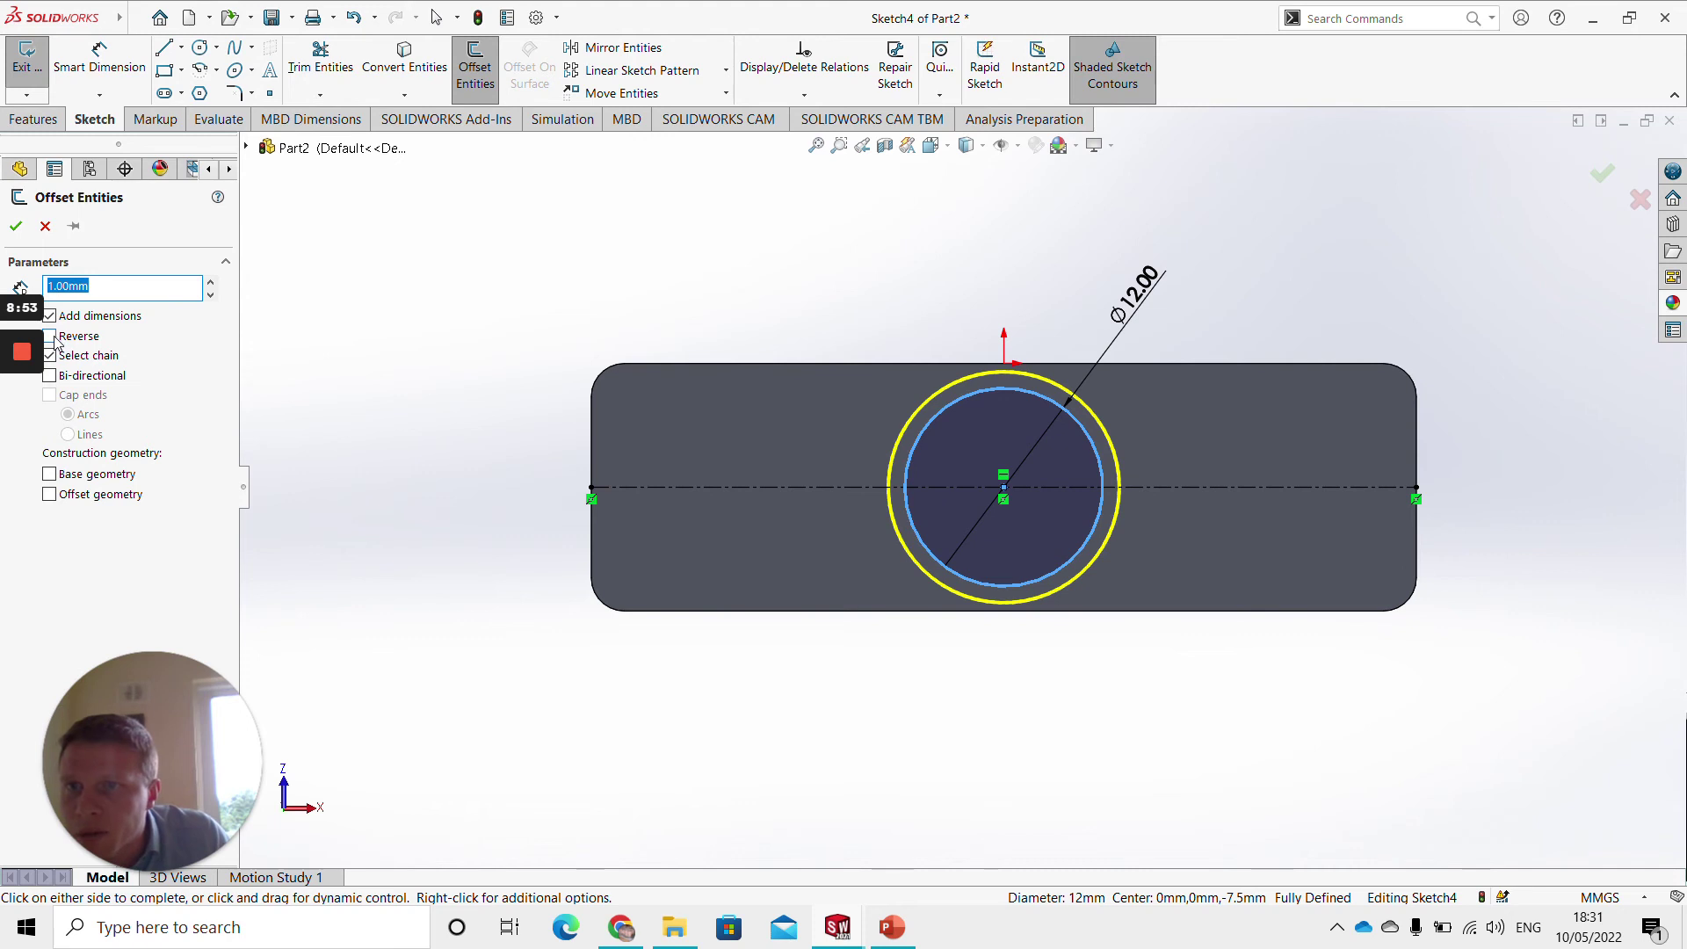
{"action": "left_click", "coordinate": [50, 337]}
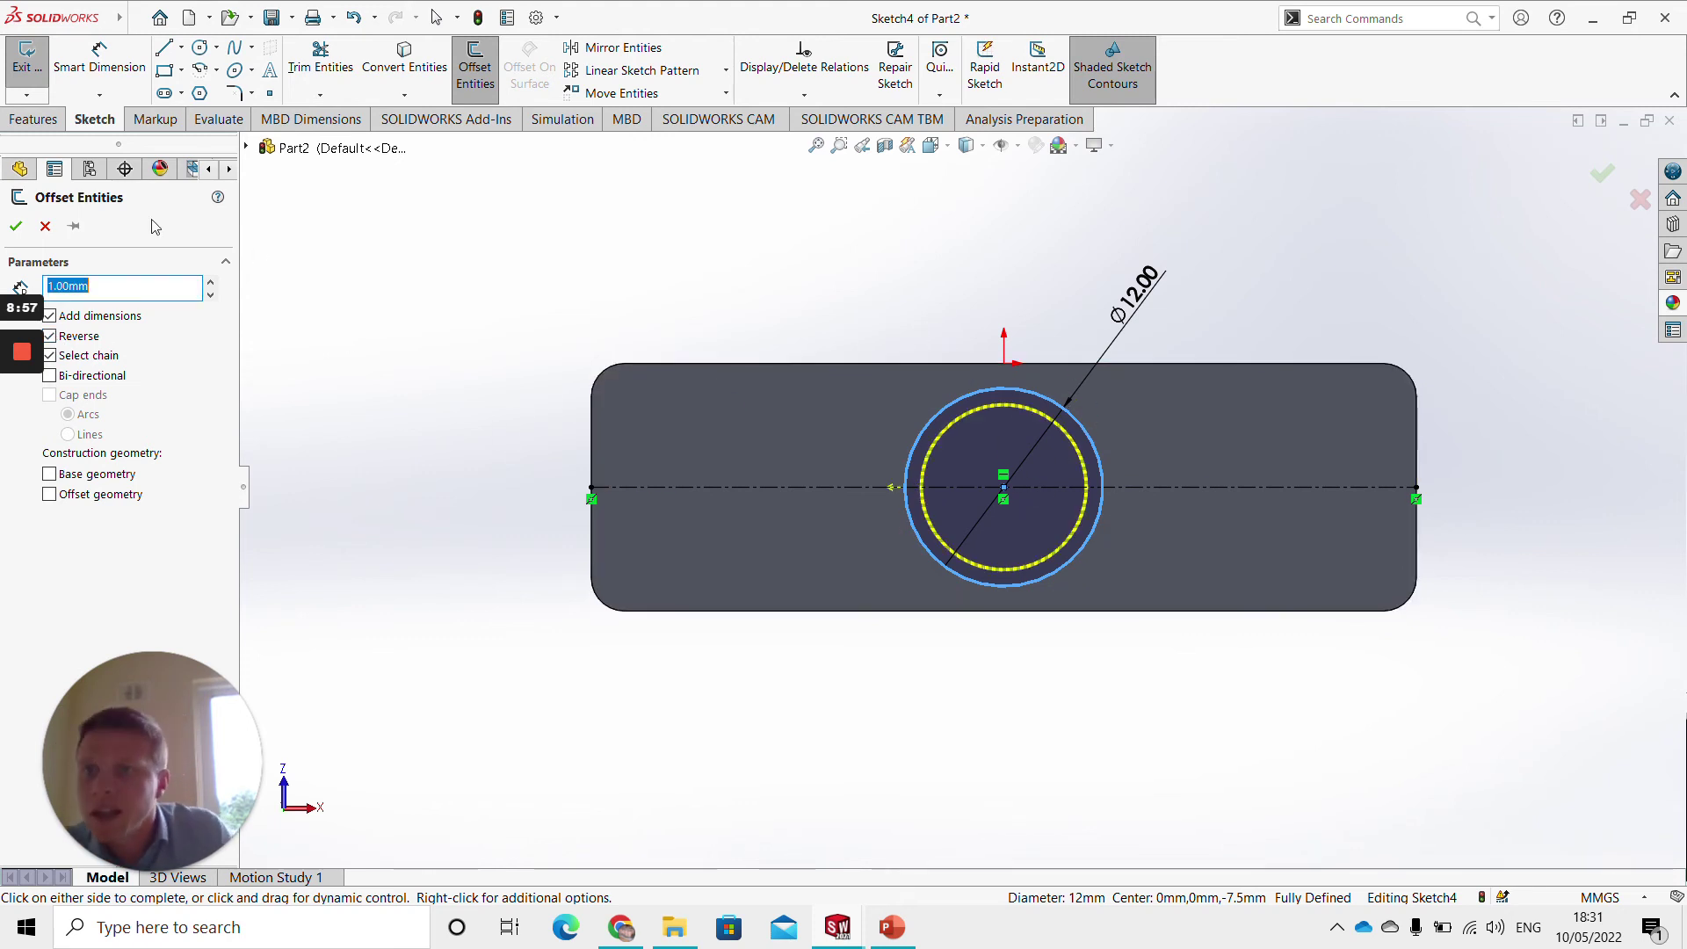
{"action": "left_click", "coordinate": [21, 231]}
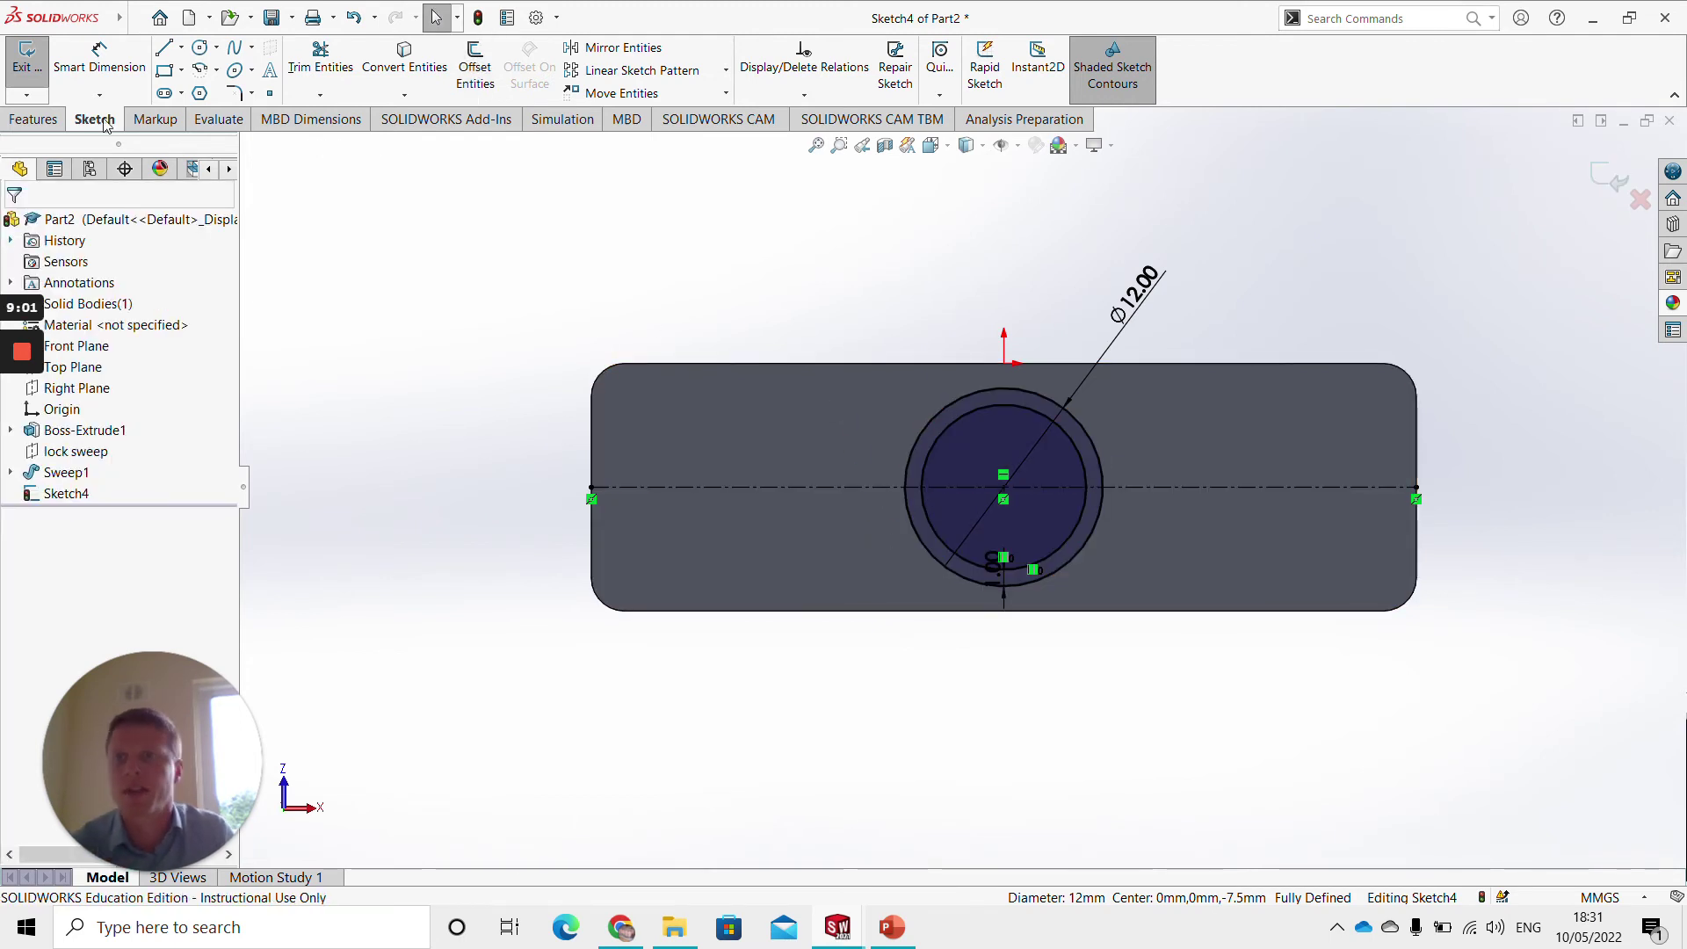
Cut the ring profile into the padlock's bottom face with a blind Extruded Cut 1 mm deep
{"action": "left_click", "coordinate": [34, 119]}
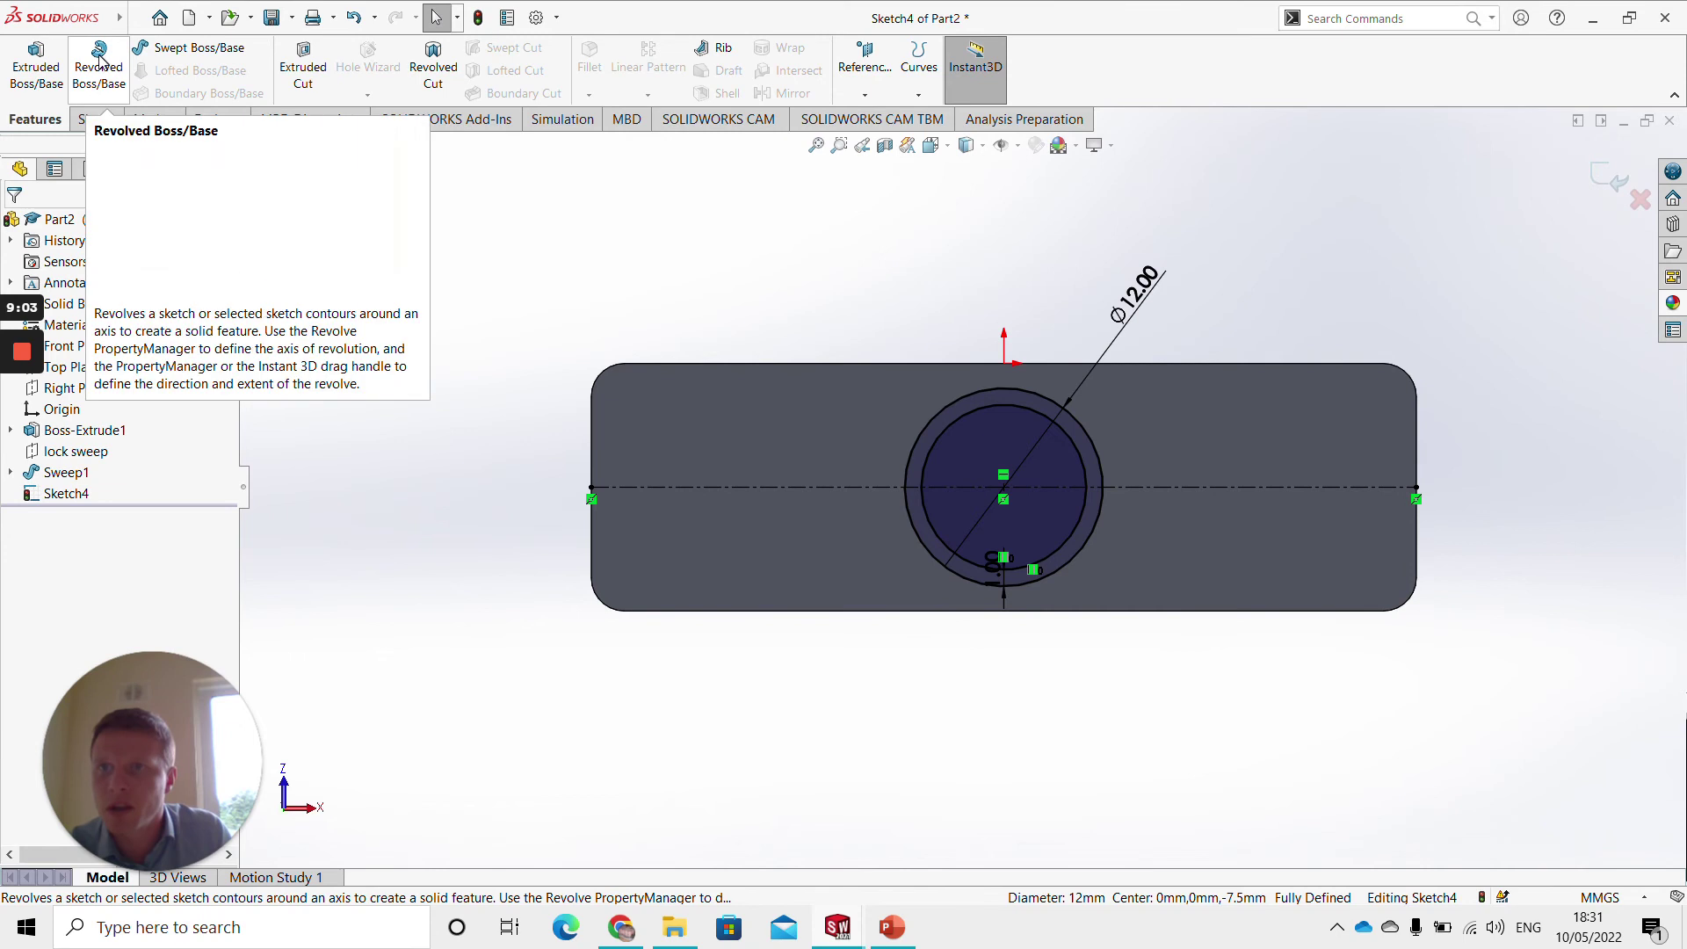
{"action": "left_click", "coordinate": [315, 68]}
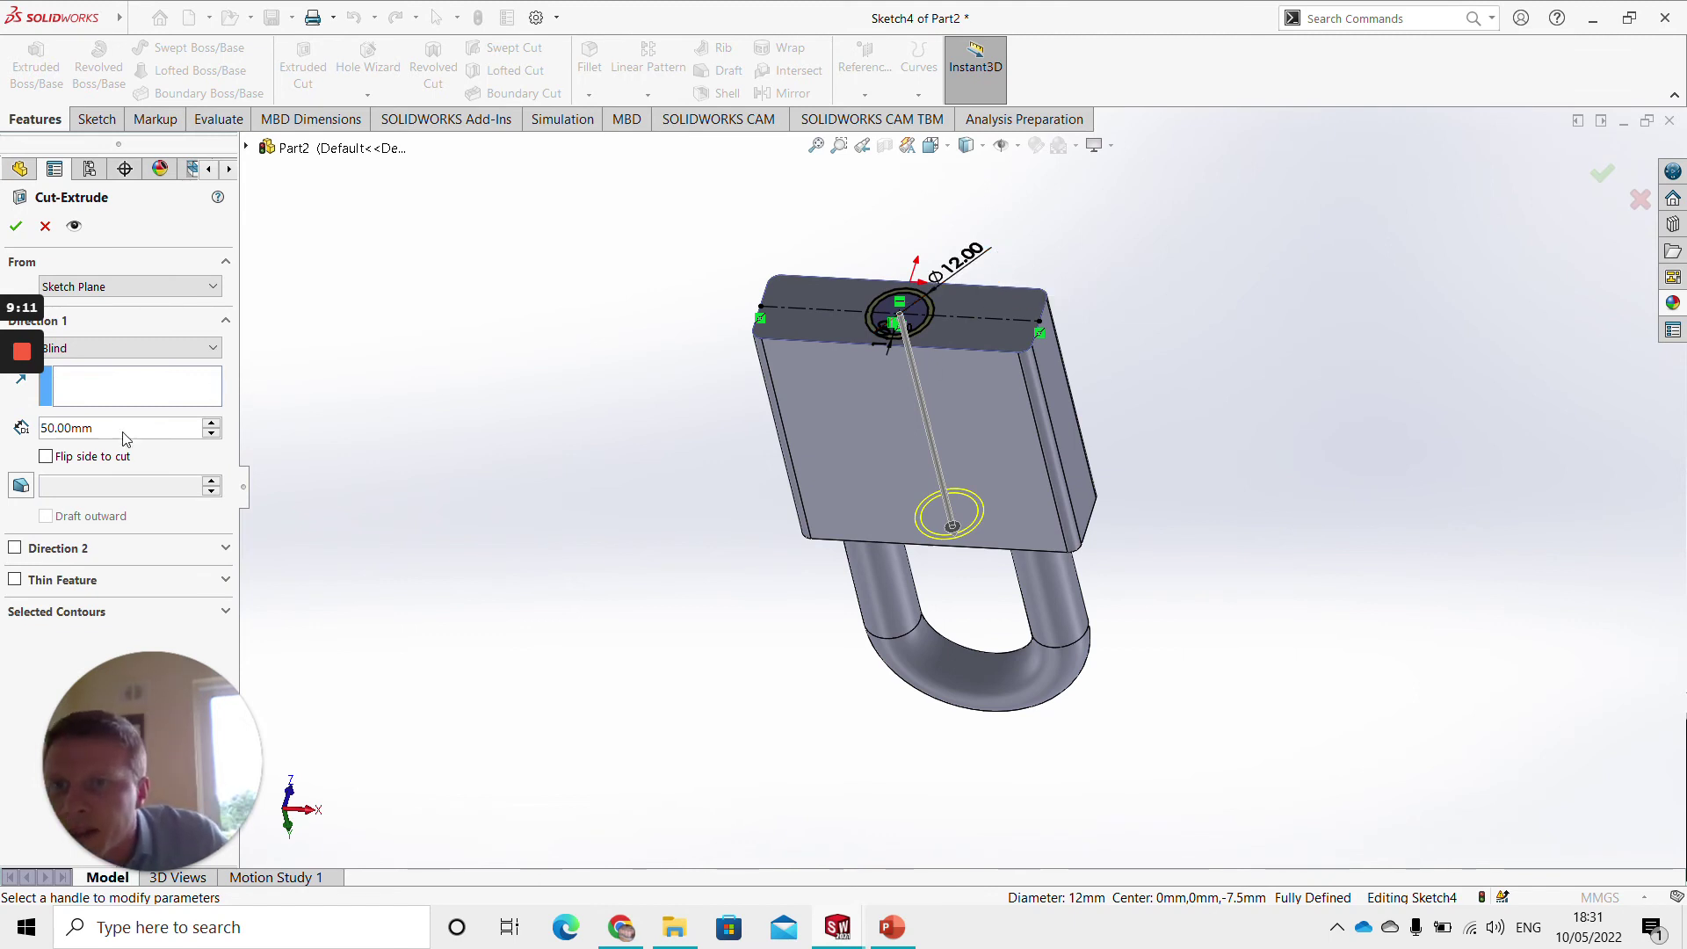
{"action": "mouse_move", "coordinate": [27, 440]}
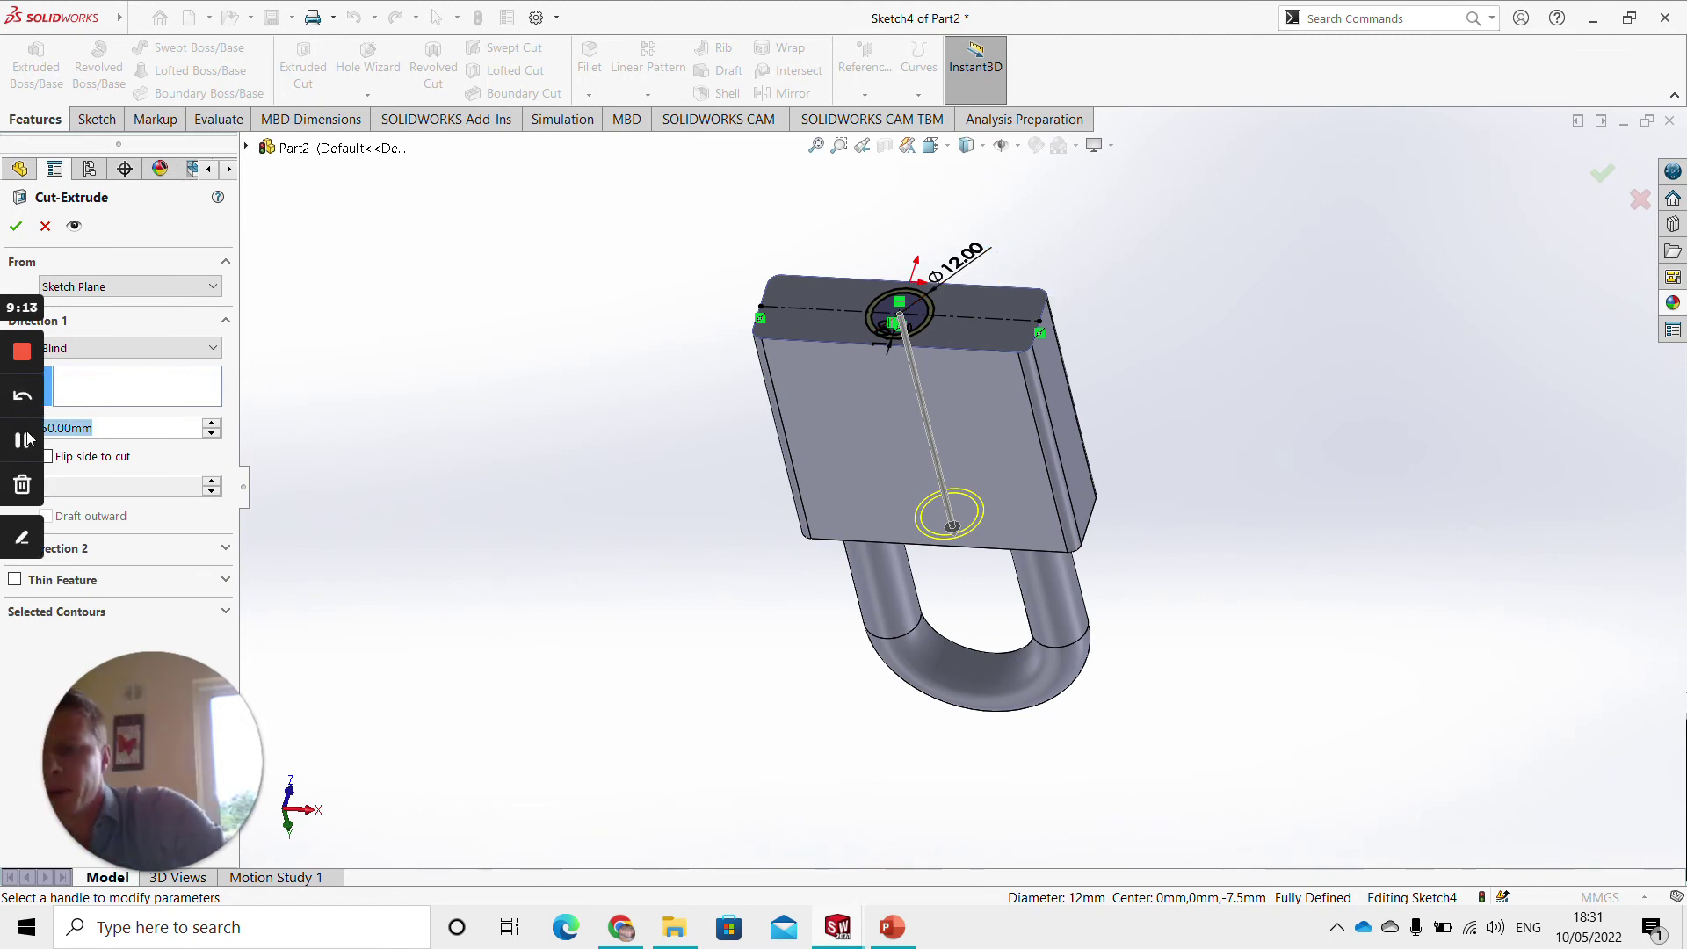
{"action": "type", "text": "1"}
{"action": "key", "text": "Return"}
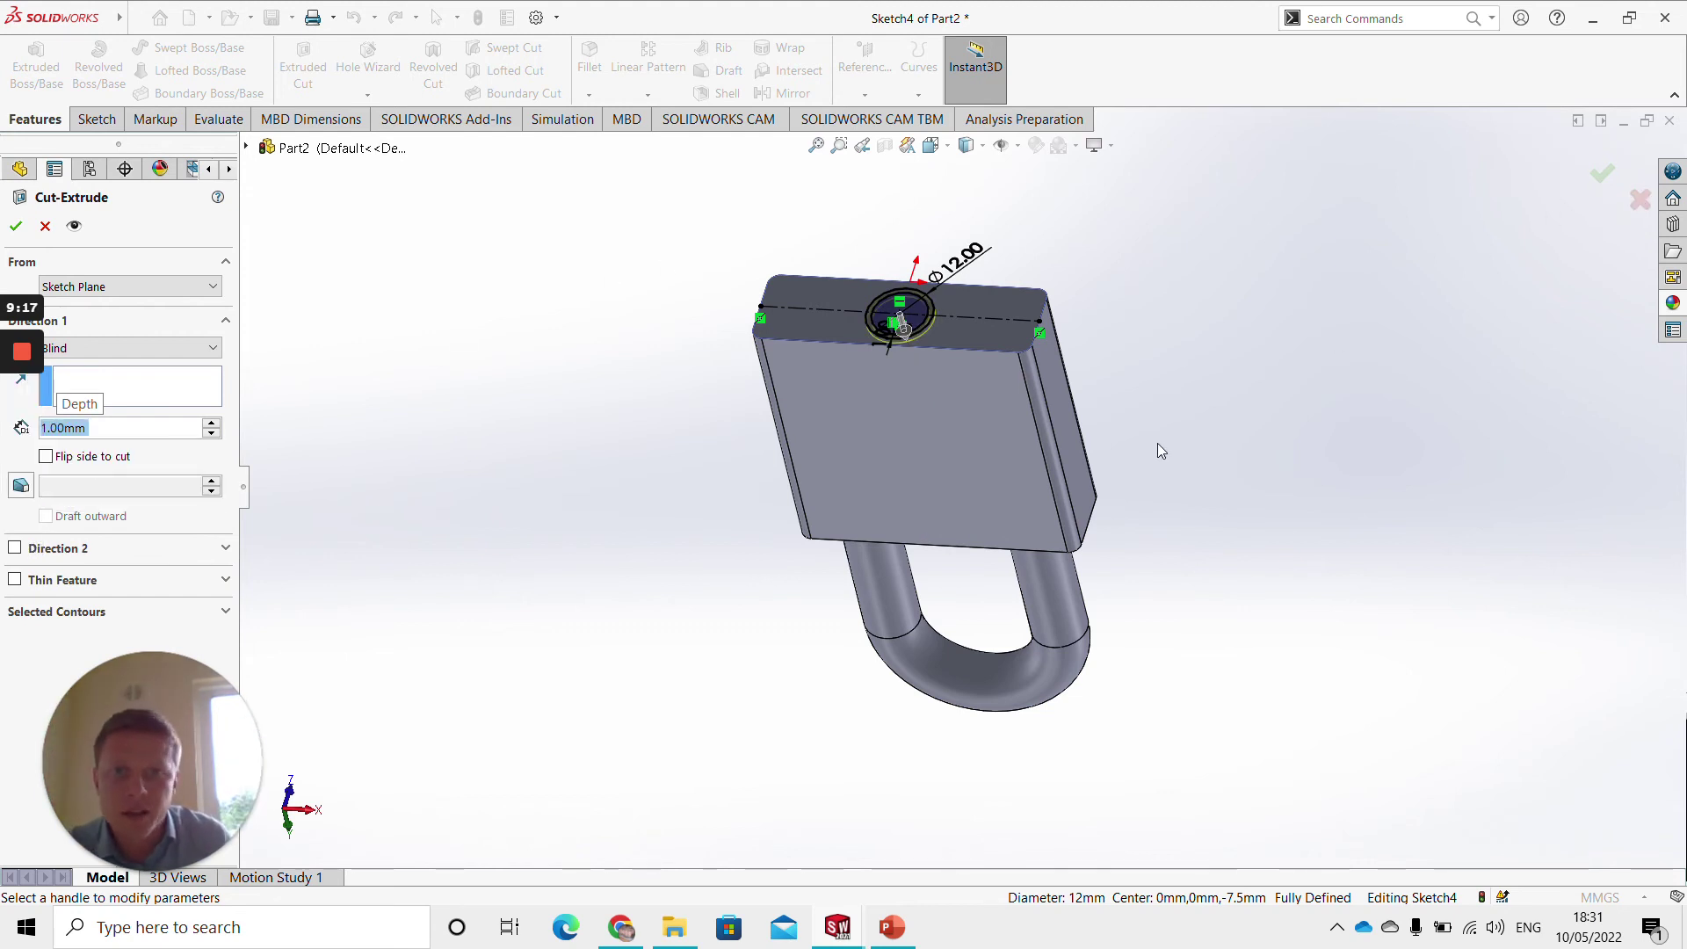
{"action": "left_click", "coordinate": [16, 226]}
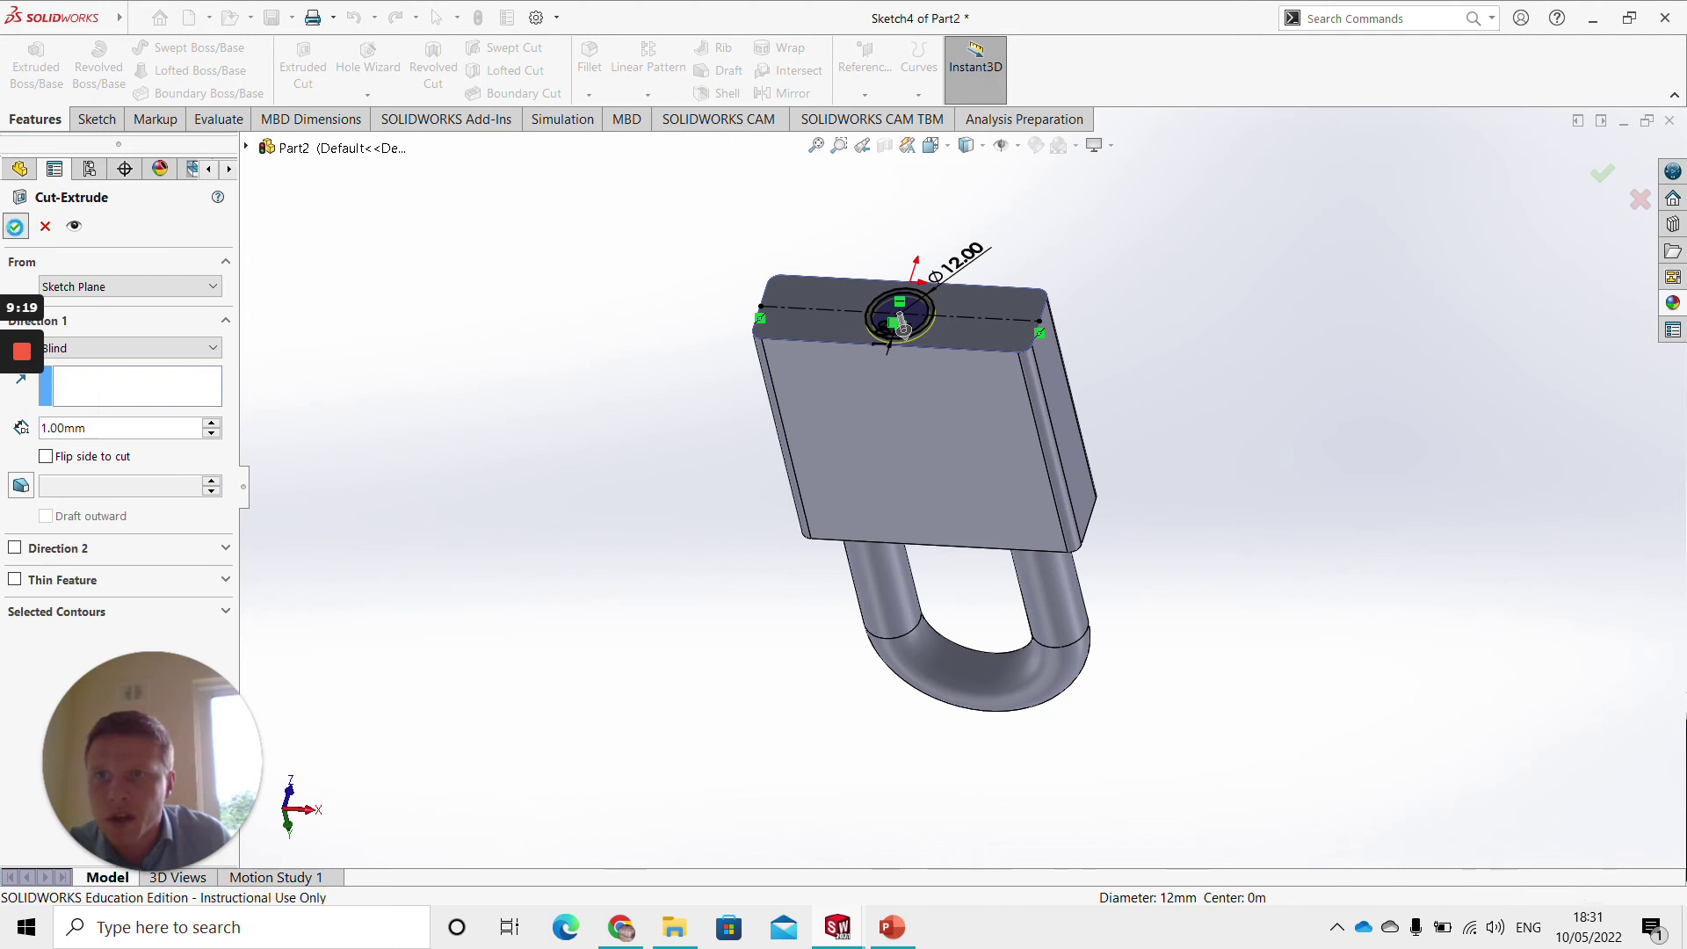
{"action": "scroll", "coordinate": [922, 308], "scroll_direction": "down", "scroll_amount": 5}
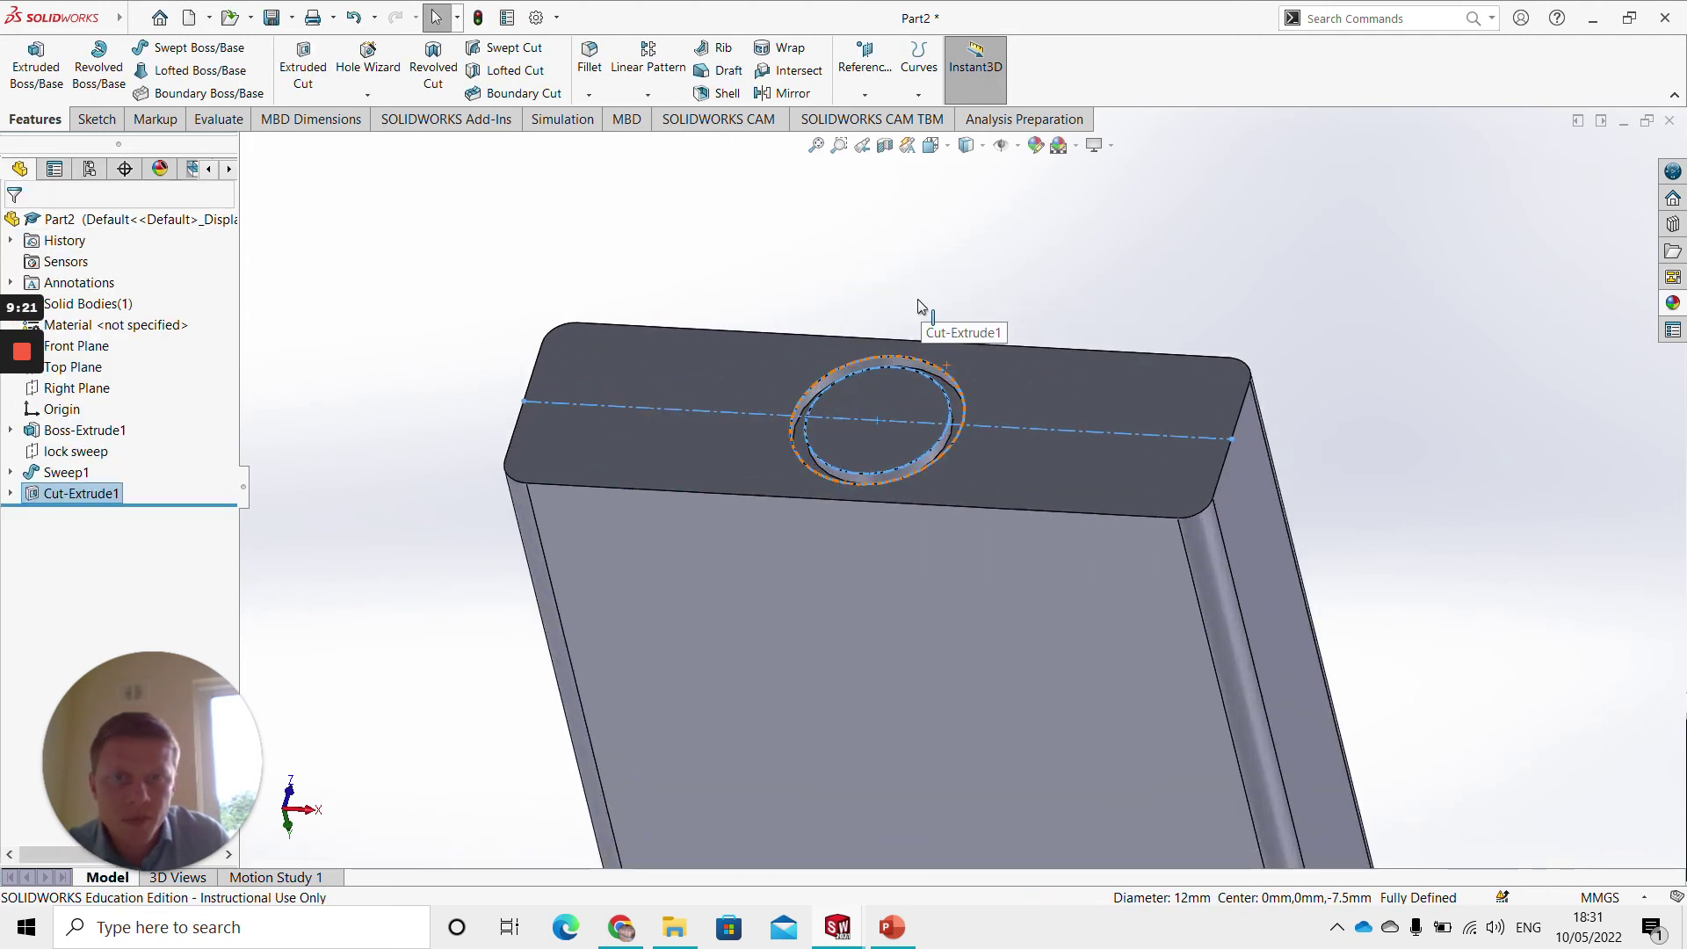
{"action": "middle_click_drag", "start_coordinate": [922, 309], "coordinate": [857, 351]}
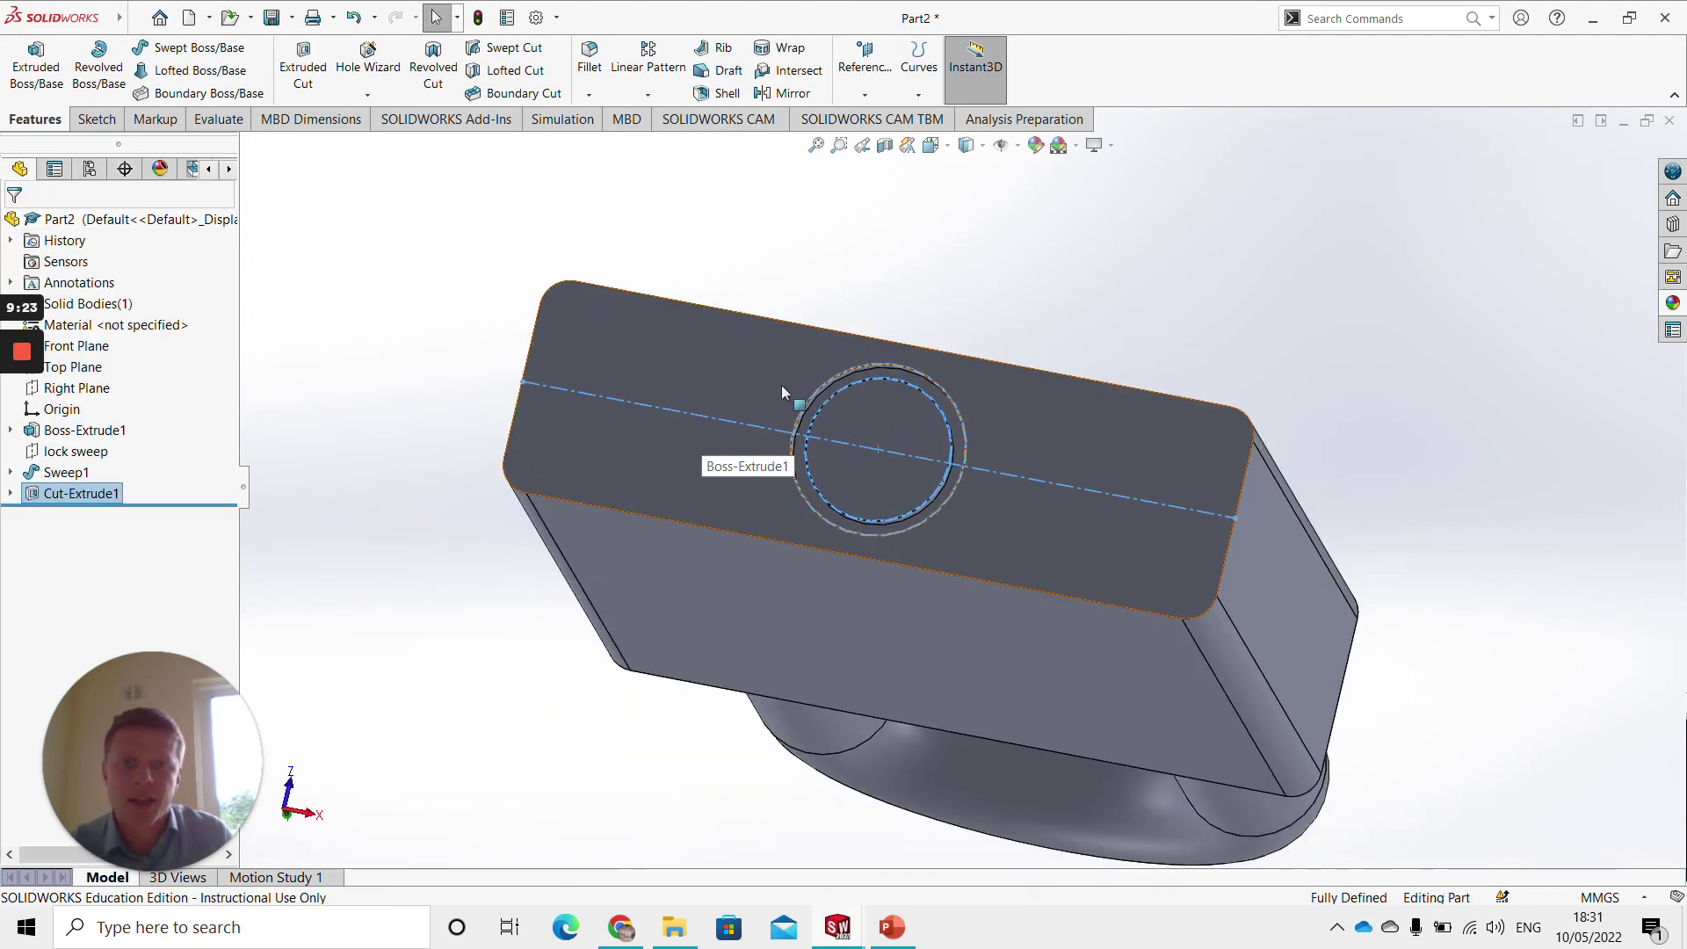
{"action": "left_click", "coordinate": [1019, 303]}
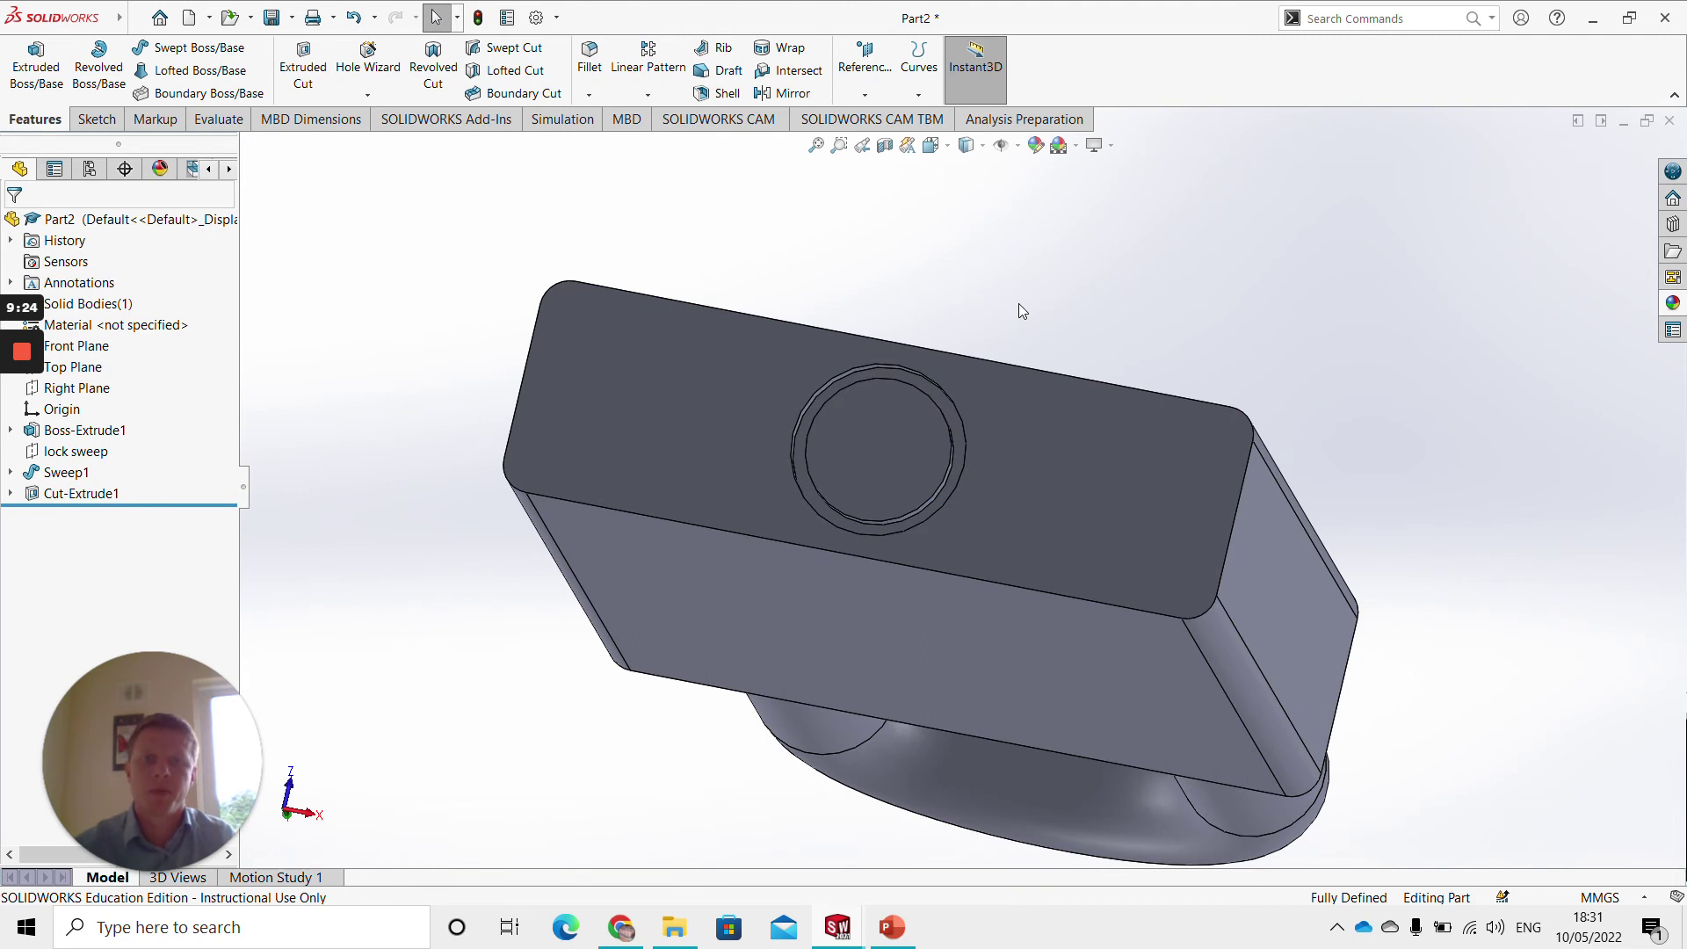
Start a sketch on the circular face inside the ring groove and draw a horizontal centerline across its full diameter
{"action": "right_click", "coordinate": [859, 450]}
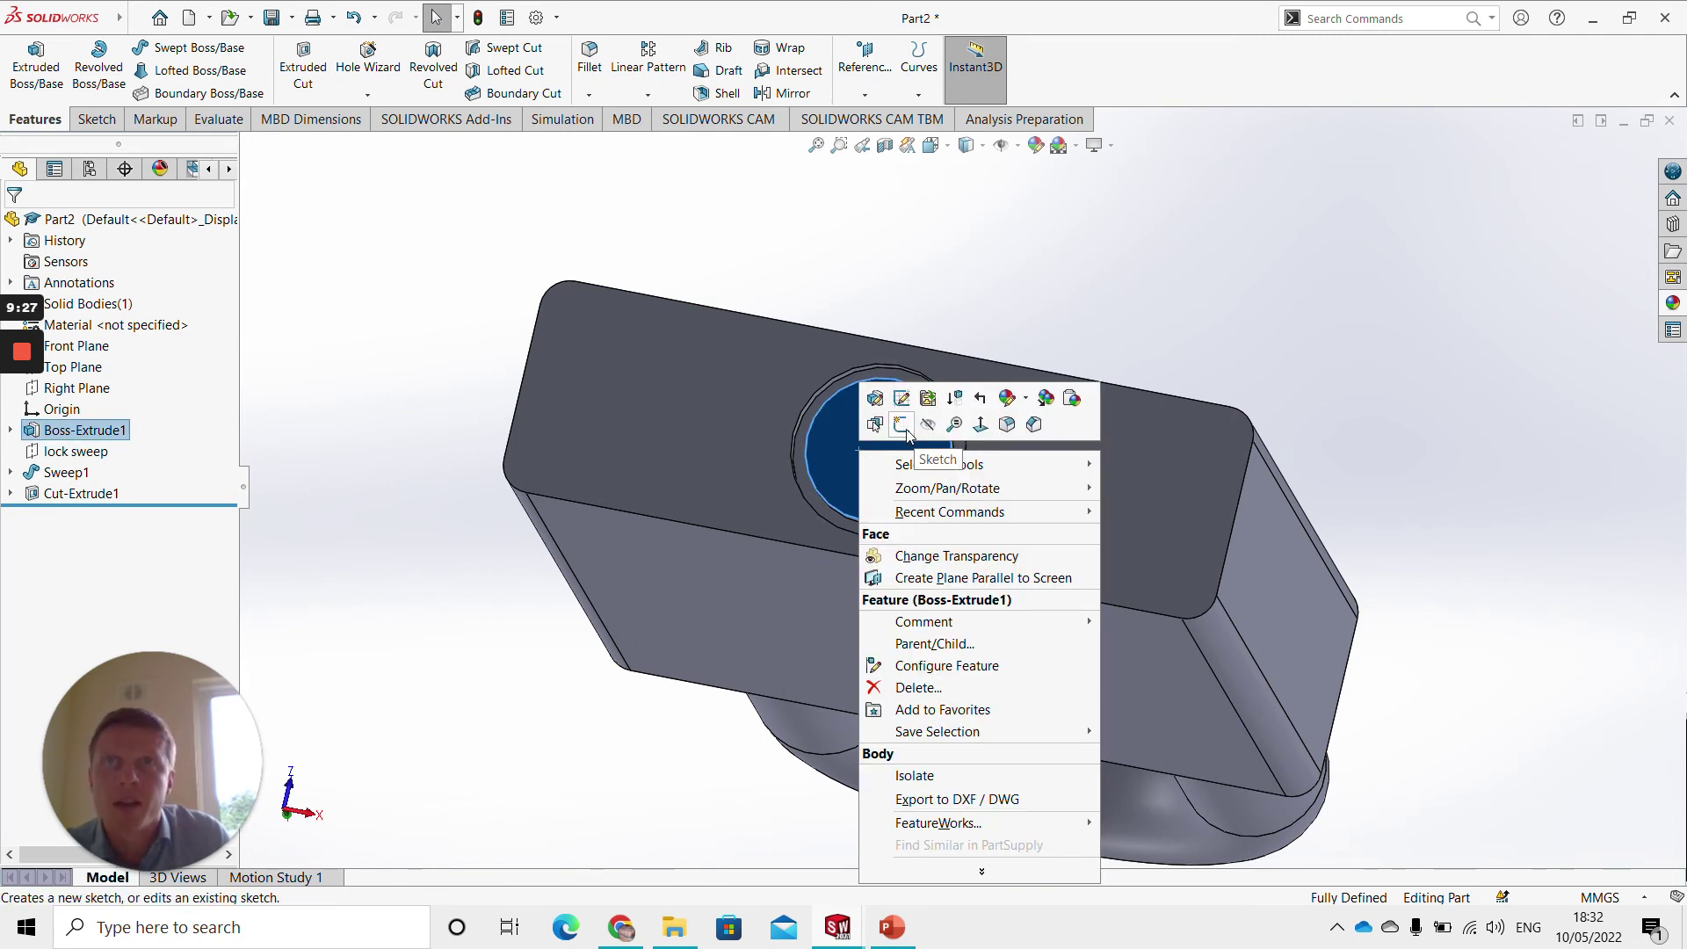
{"action": "left_click", "coordinate": [903, 426]}
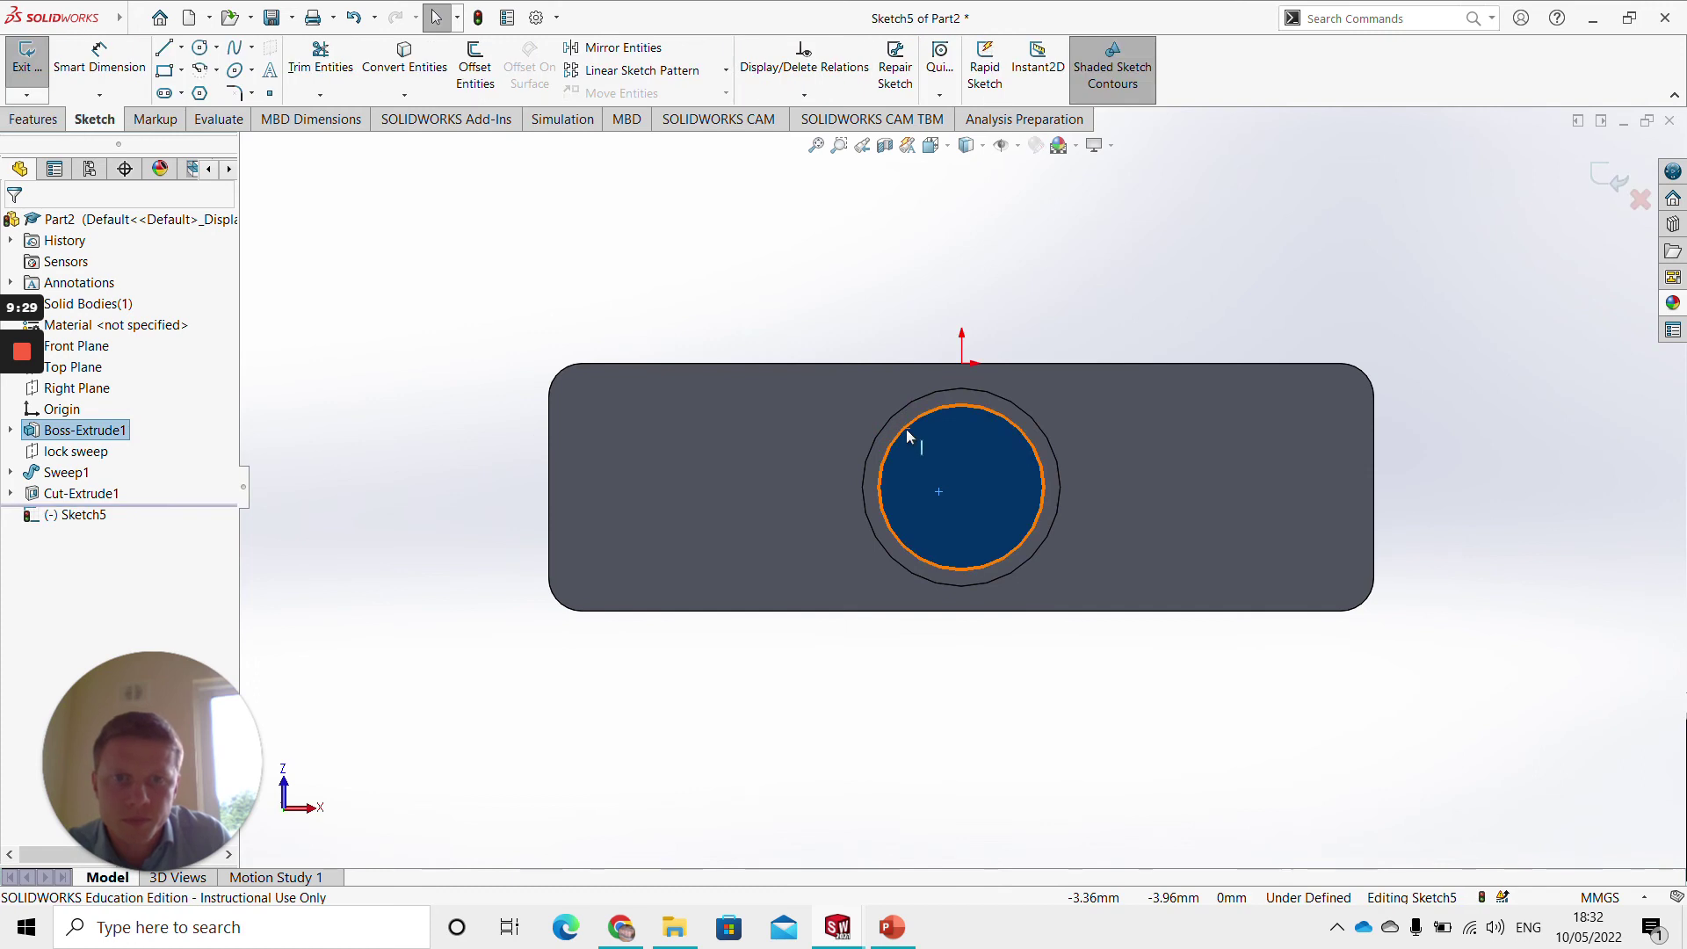
{"action": "left_click", "coordinate": [181, 47]}
{"action": "left_click", "coordinate": [213, 87]}
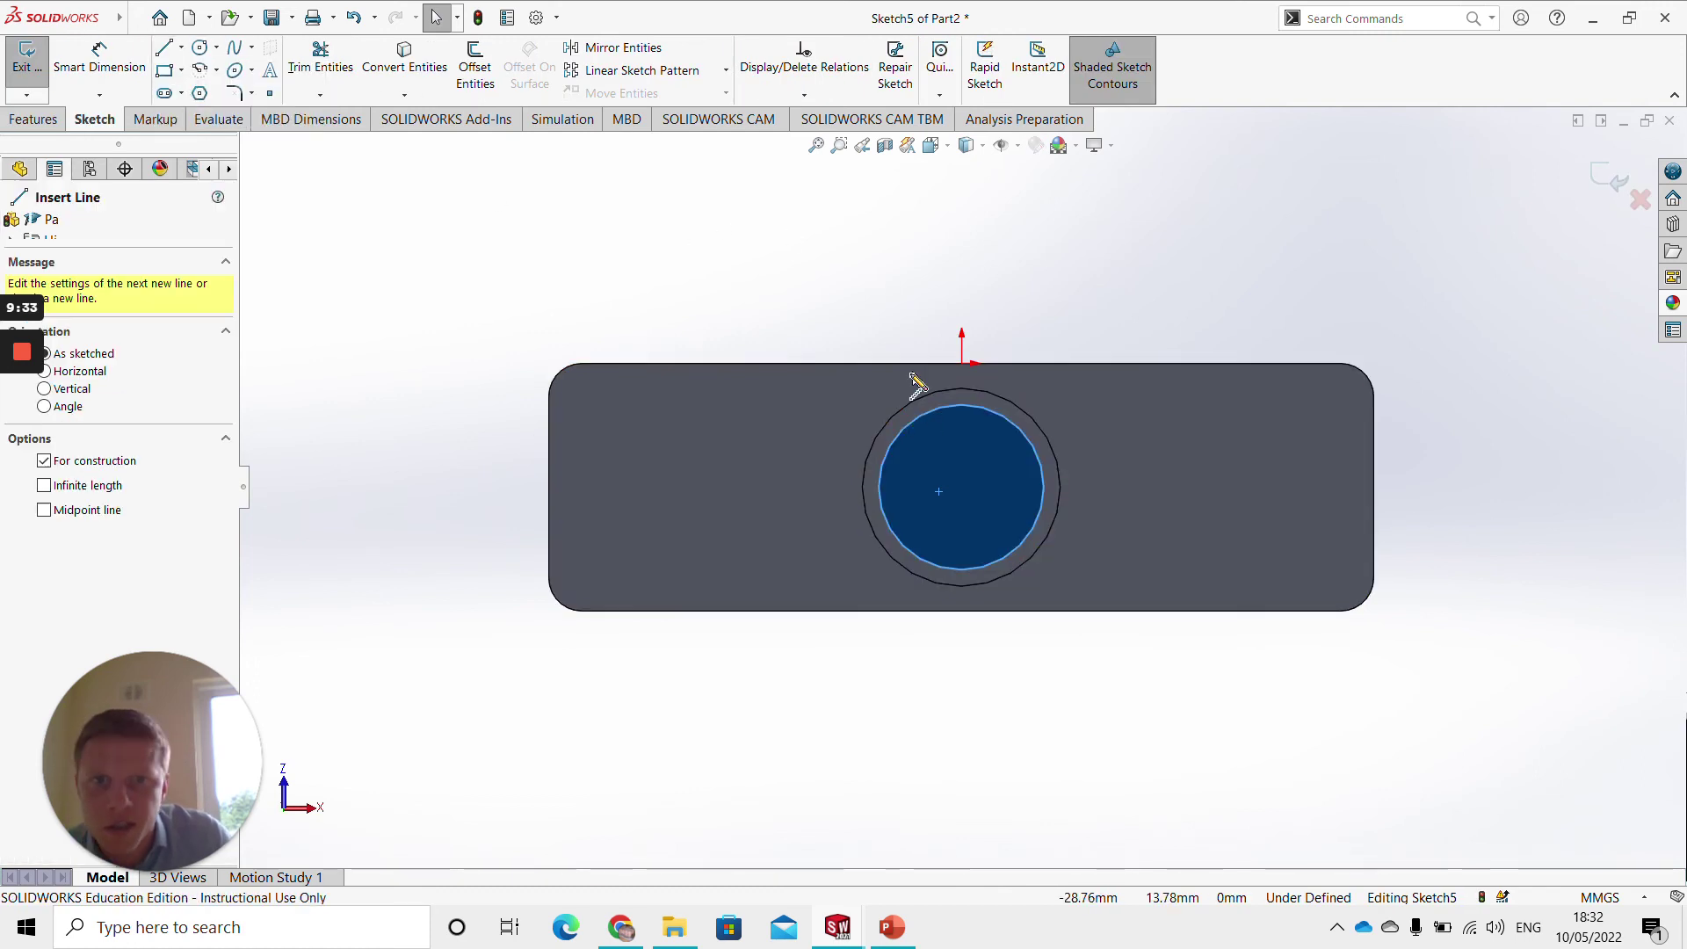
{"action": "scroll", "coordinate": [954, 448], "scroll_direction": "down", "scroll_amount": 4}
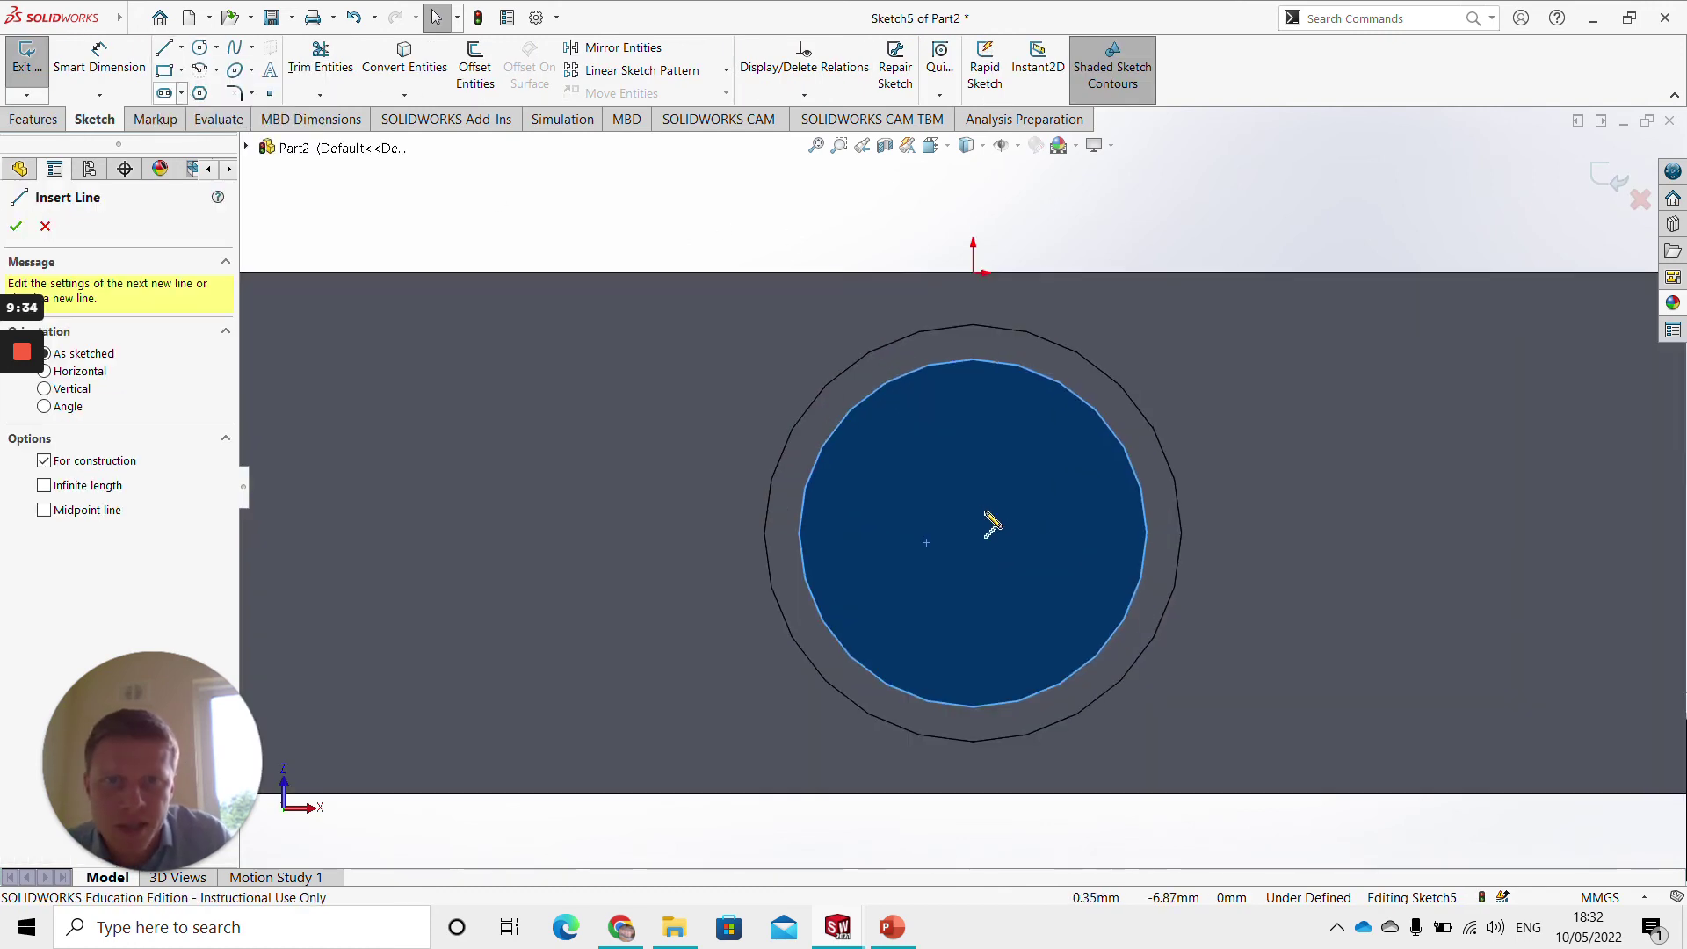
{"action": "left_click", "coordinate": [799, 534]}
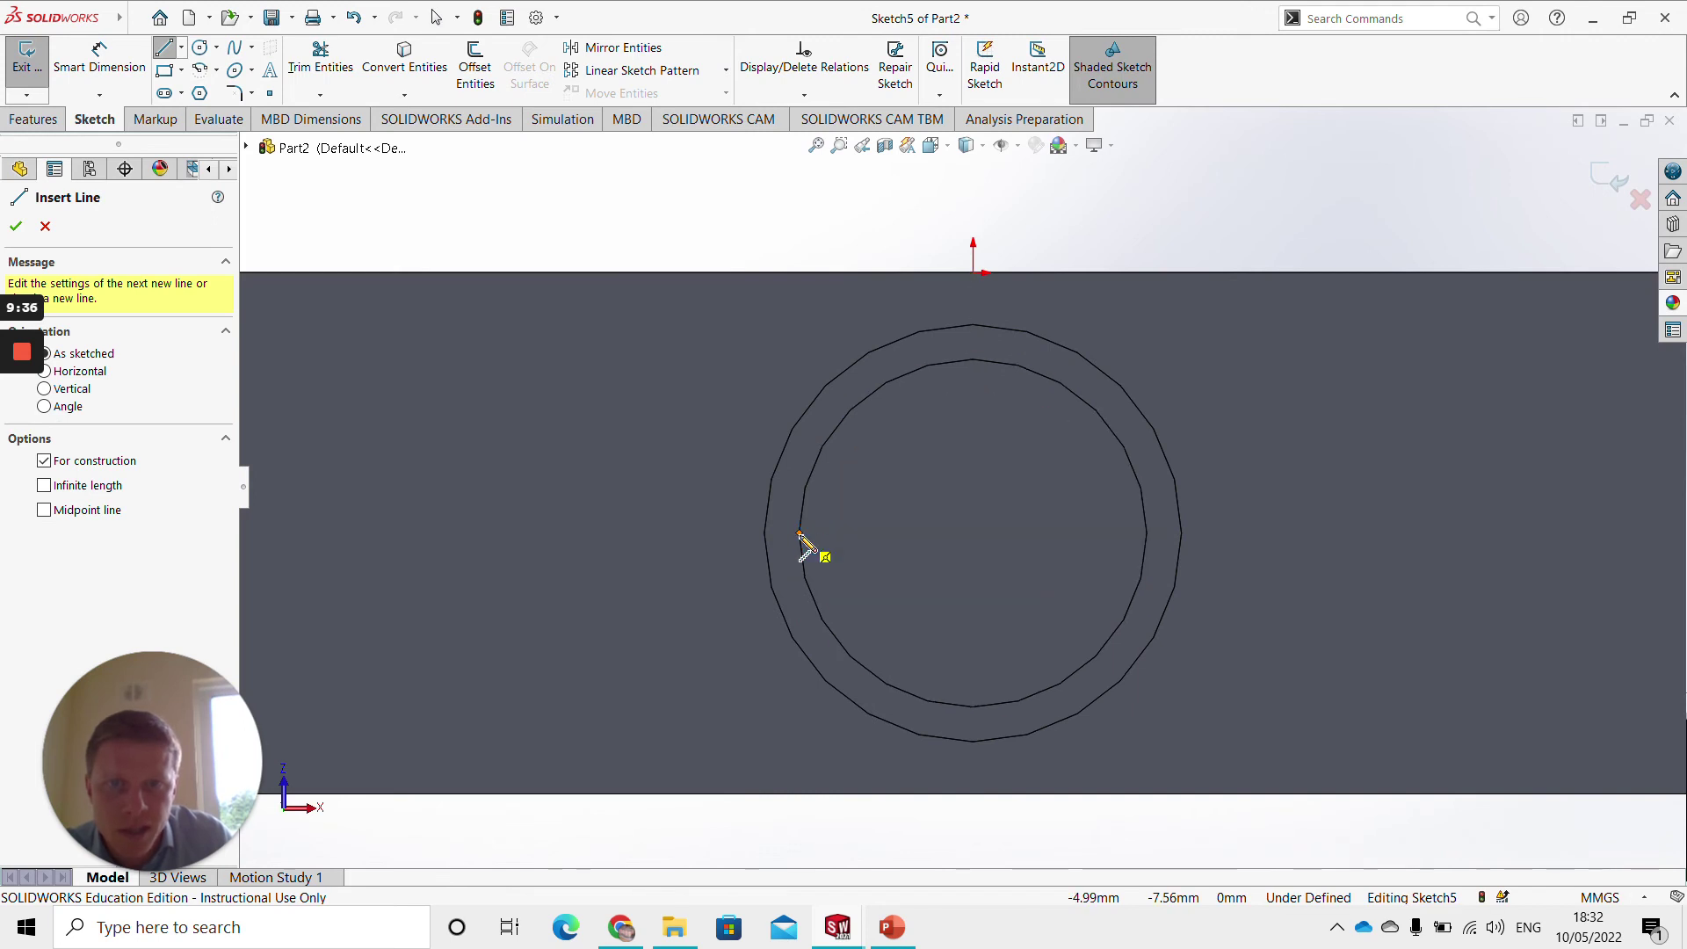
{"action": "left_click", "coordinate": [1146, 532]}
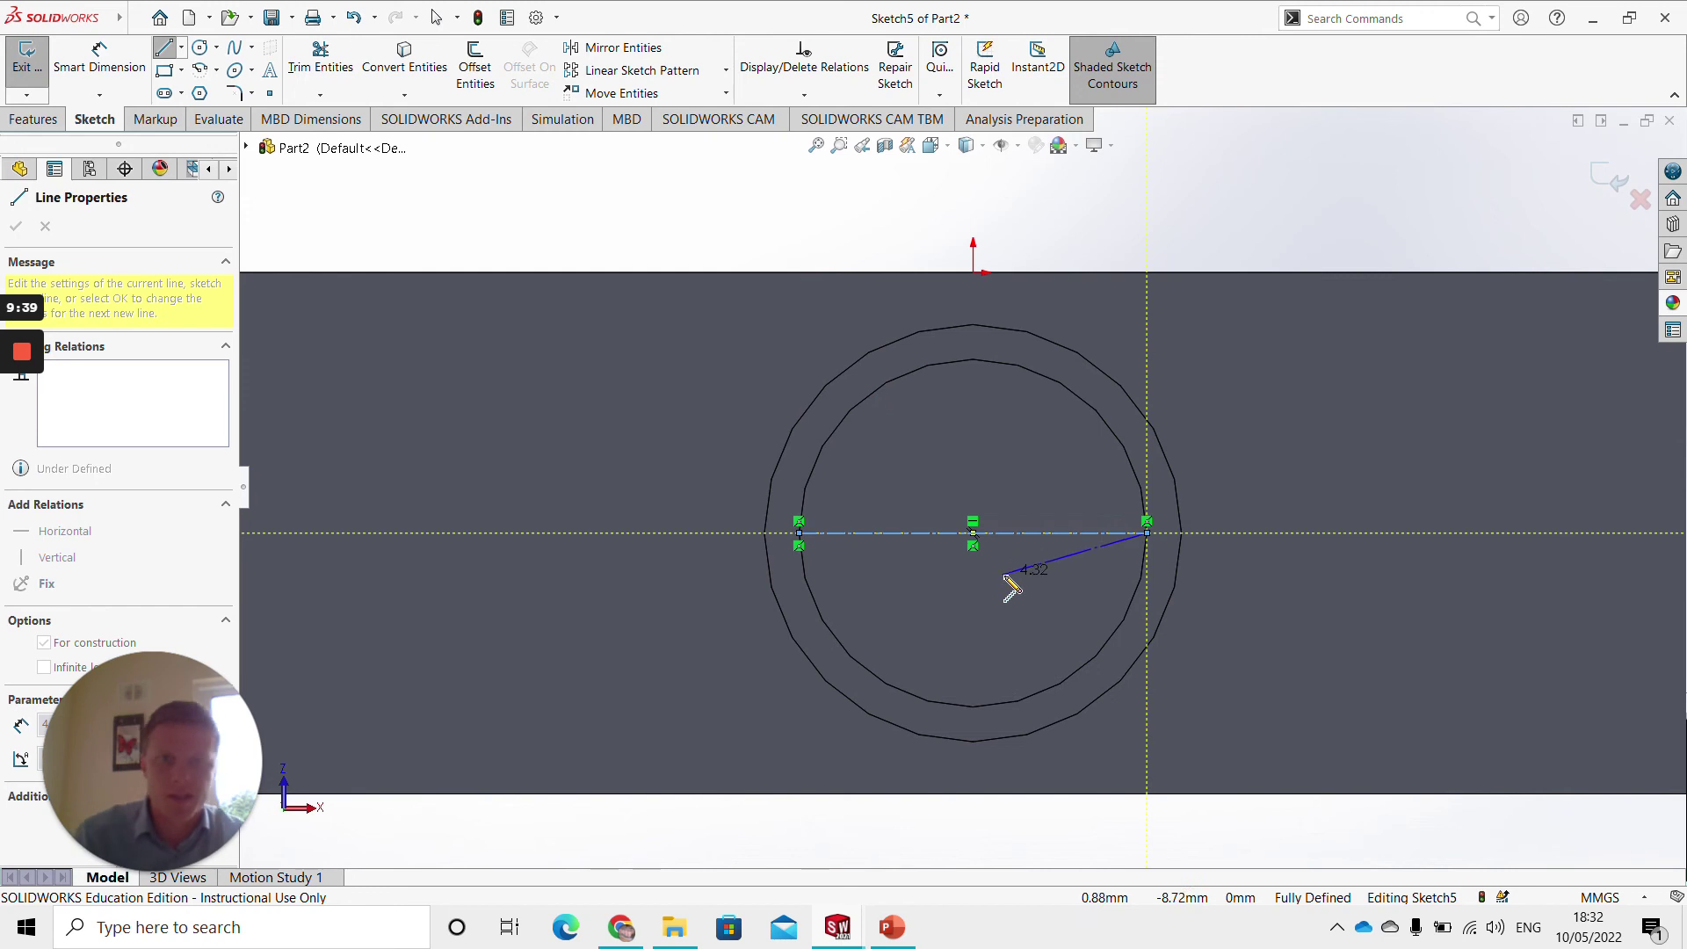
{"action": "key", "text": "Escape"}
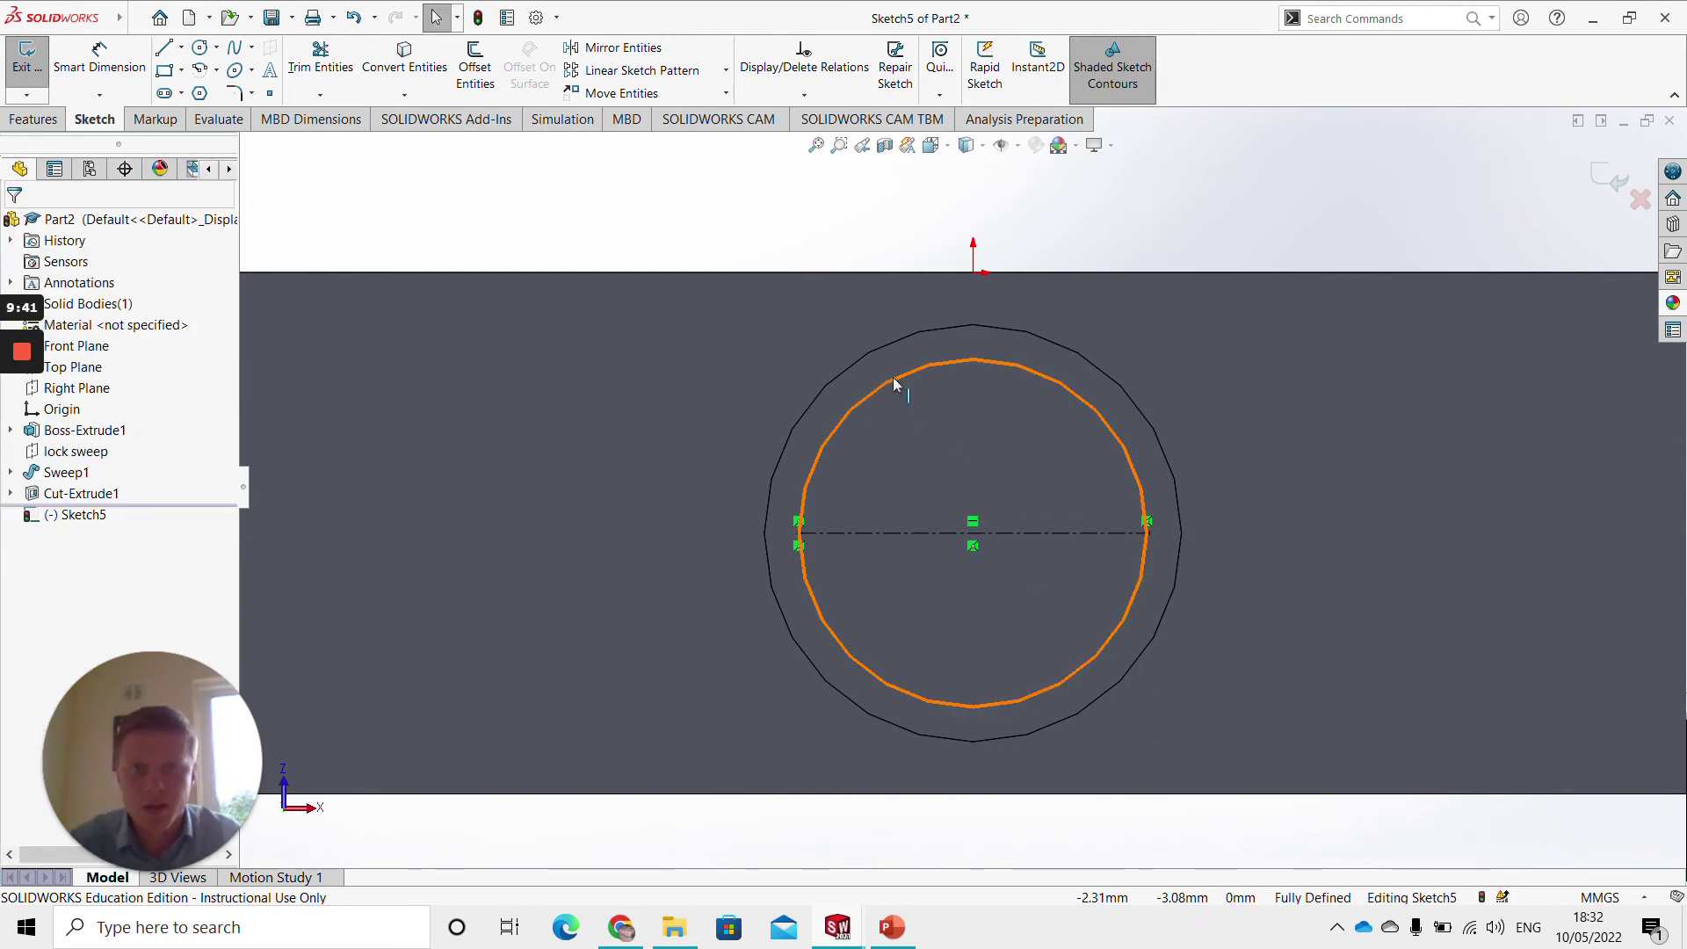
Draw three connected lines above the centerline, forming the upper half of a keyhole slot about 0.9 mm high and open at the centerline
{"action": "key", "text": "f"}
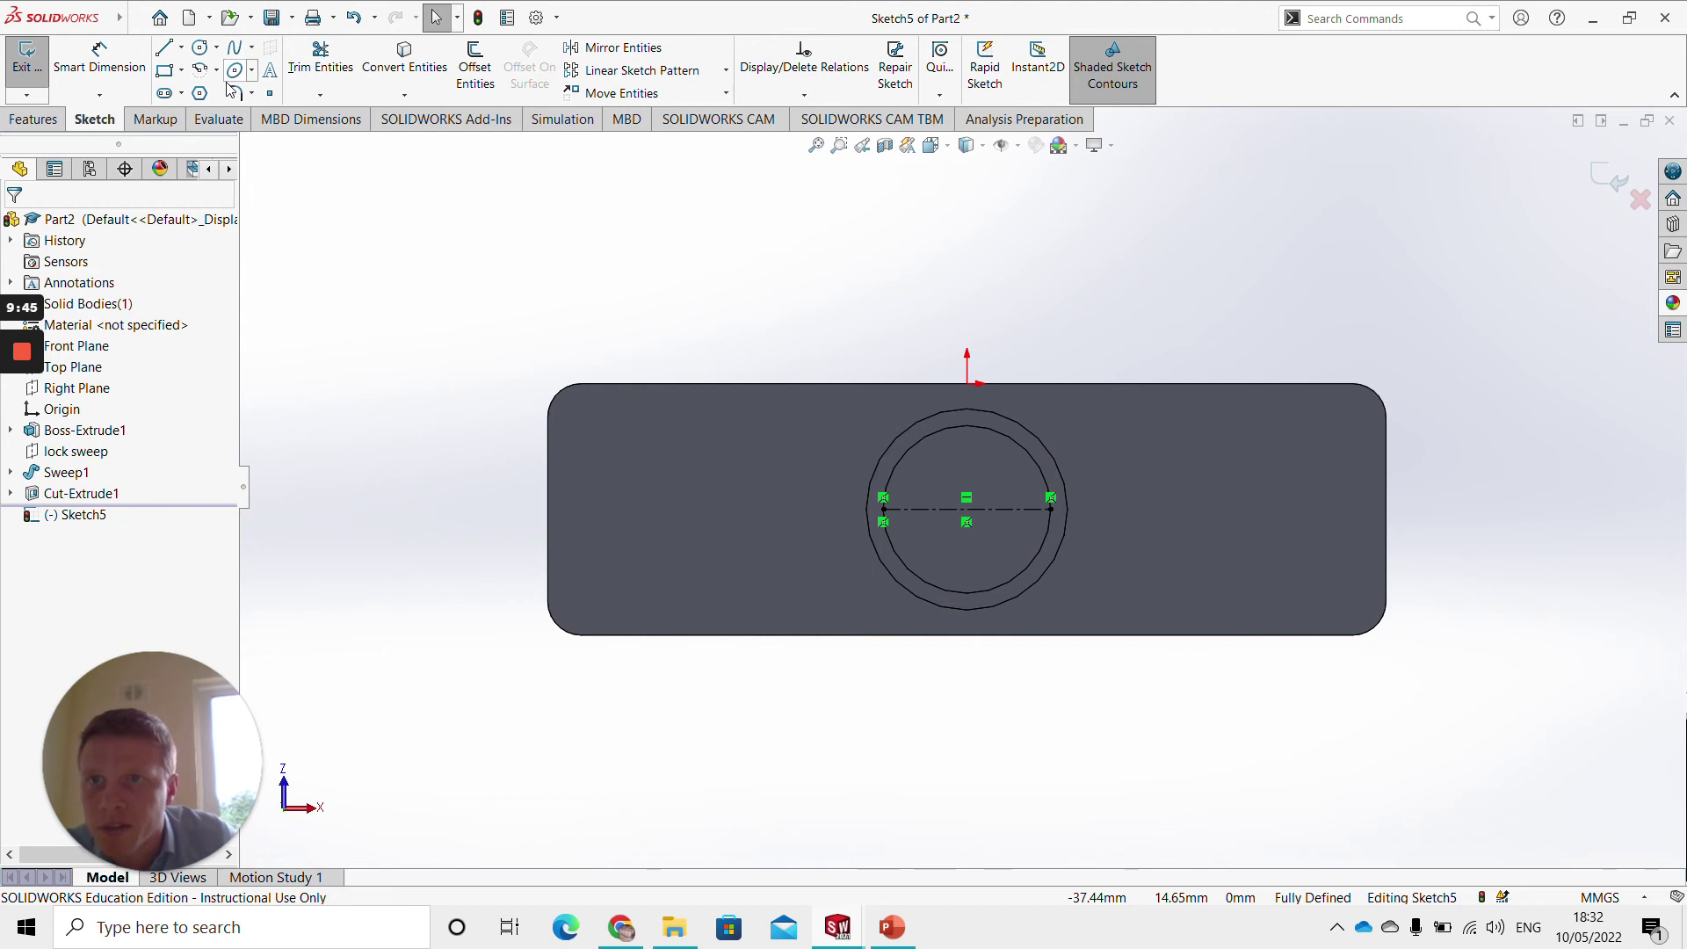
{"action": "left_click", "coordinate": [167, 51]}
{"action": "scroll", "coordinate": [1019, 536], "scroll_direction": "down", "scroll_amount": 4}
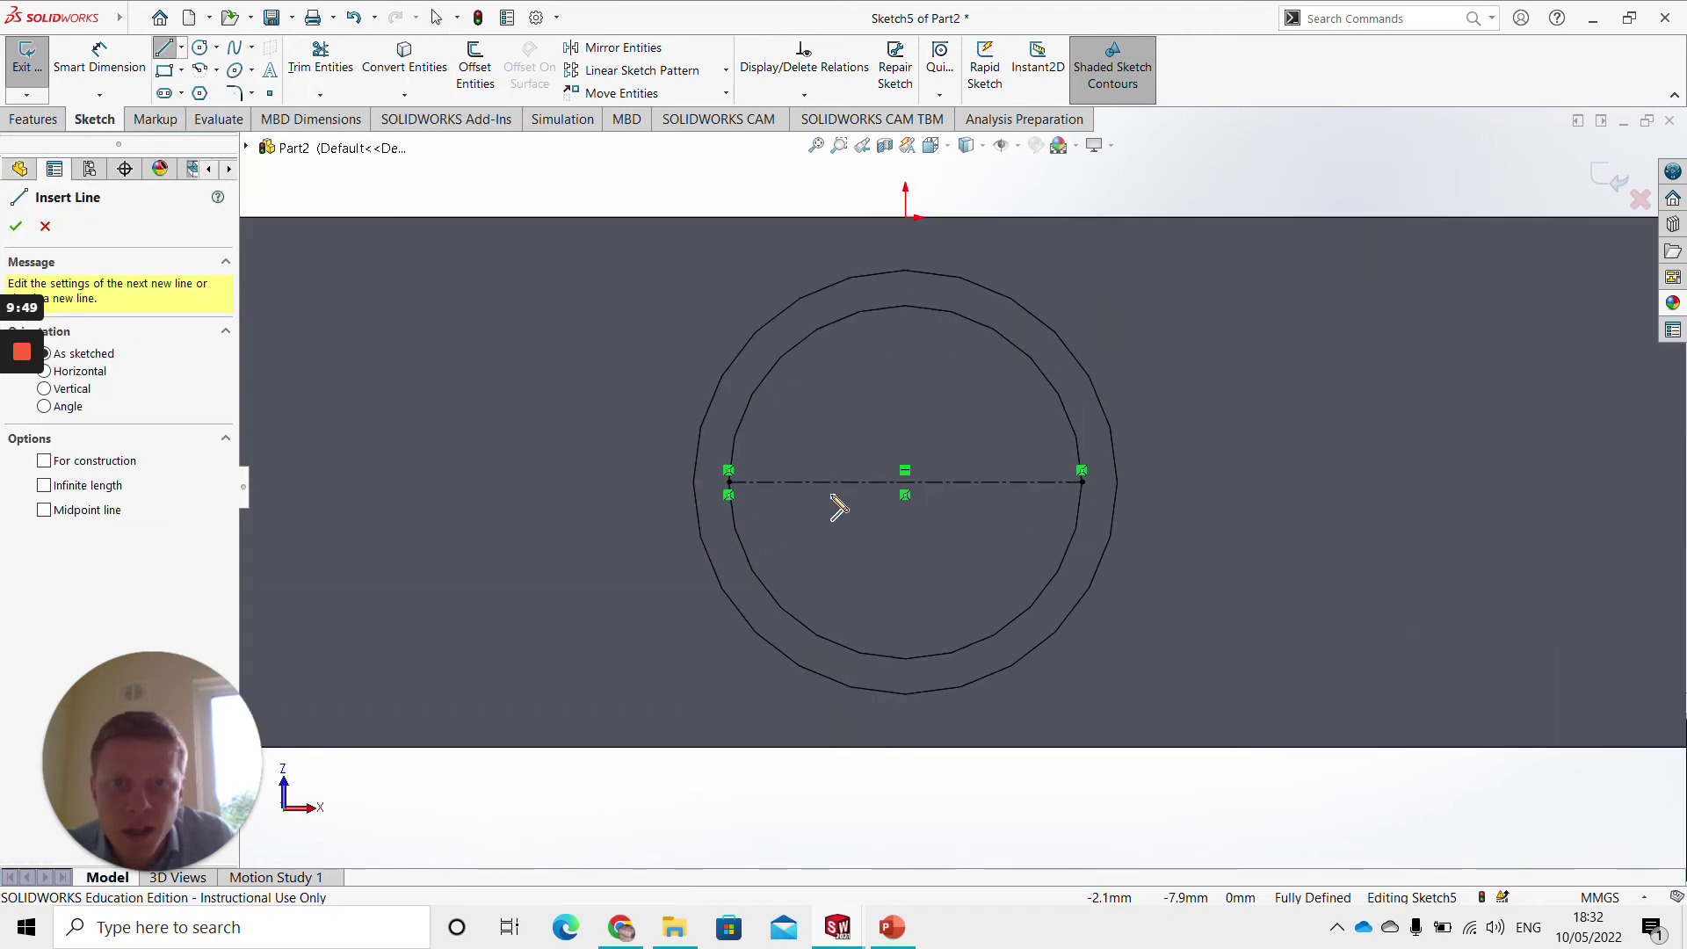
{"action": "left_click", "coordinate": [775, 482]}
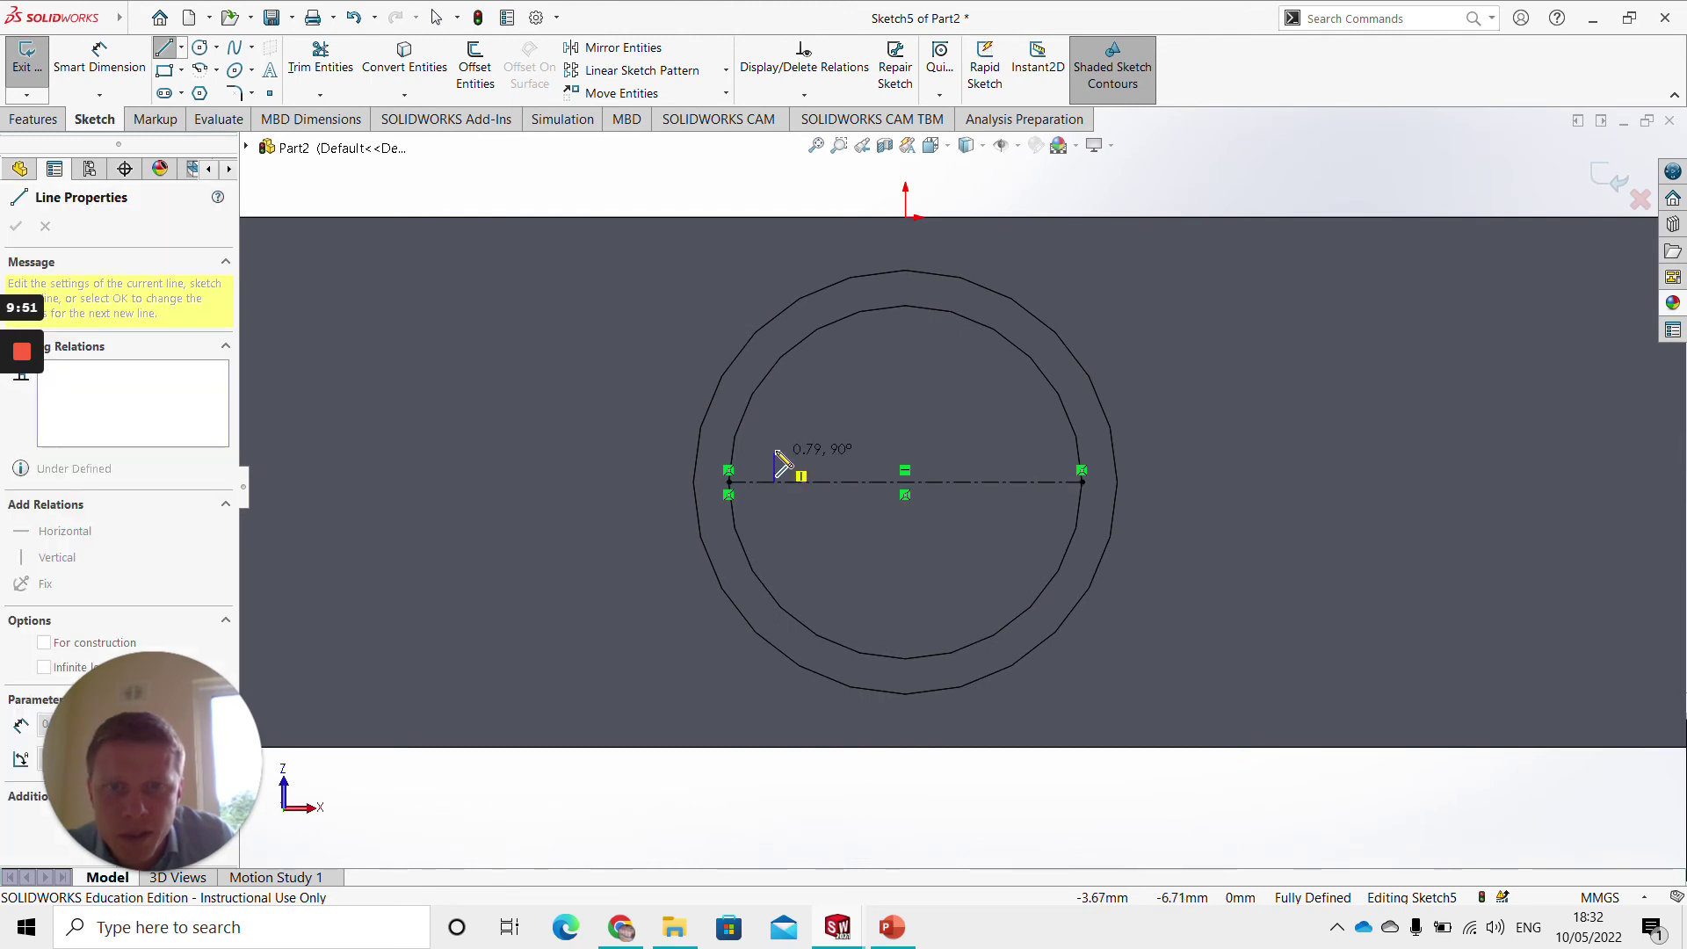
{"action": "left_click", "coordinate": [774, 451]}
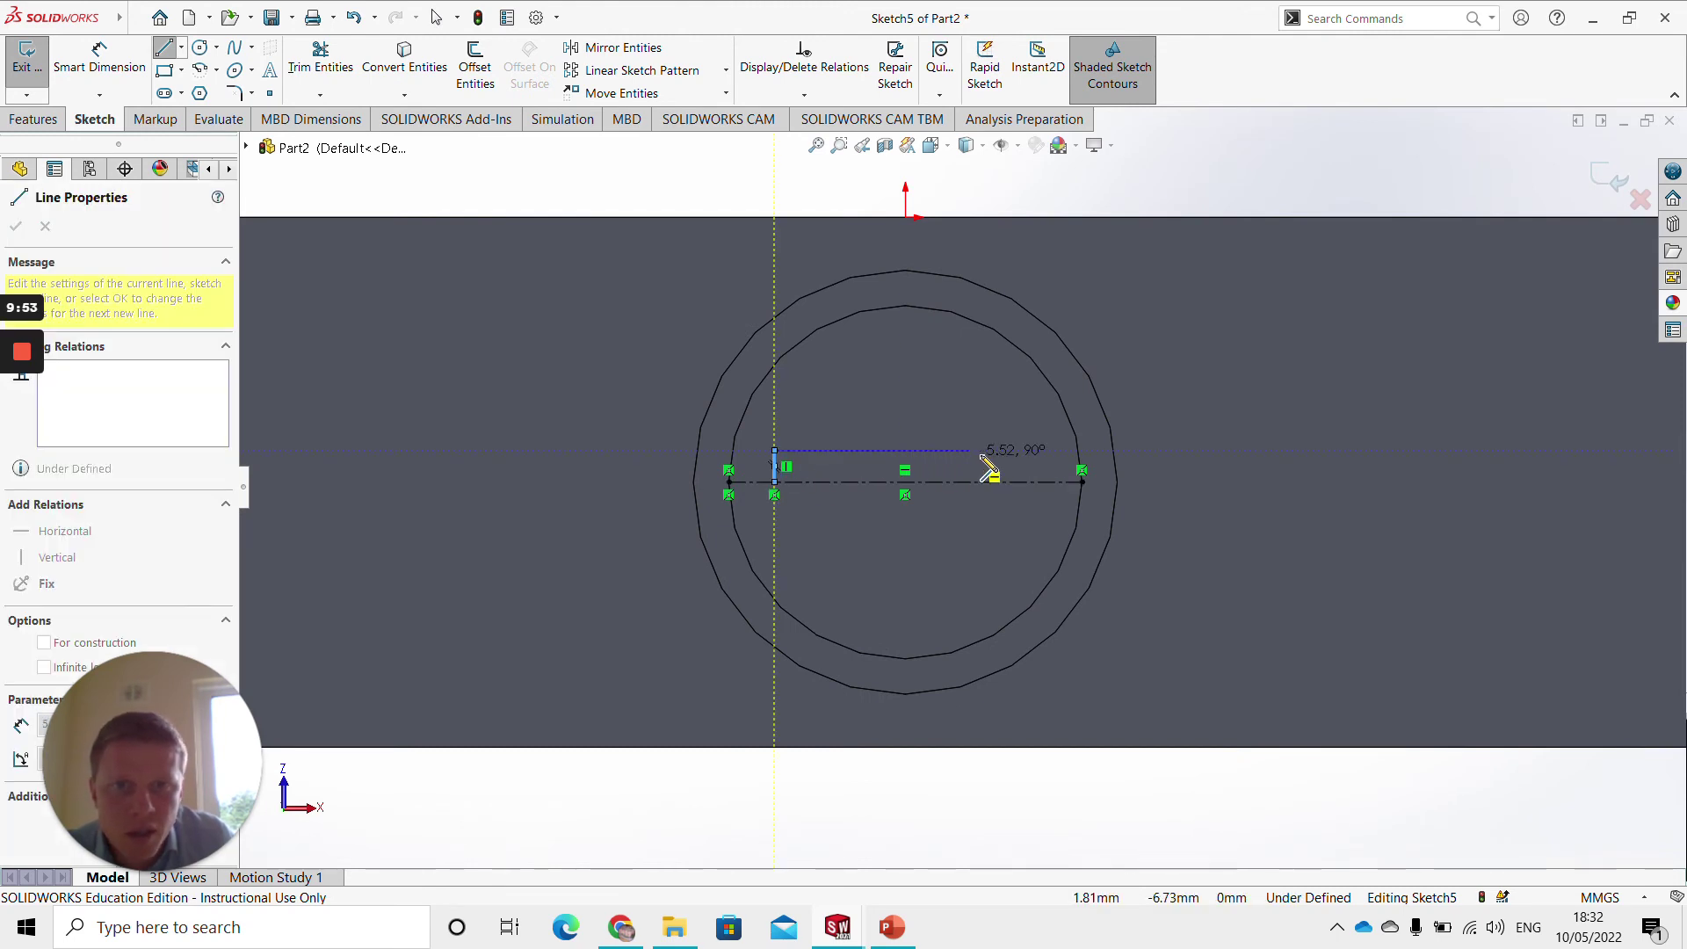
{"action": "left_click", "coordinate": [1037, 451]}
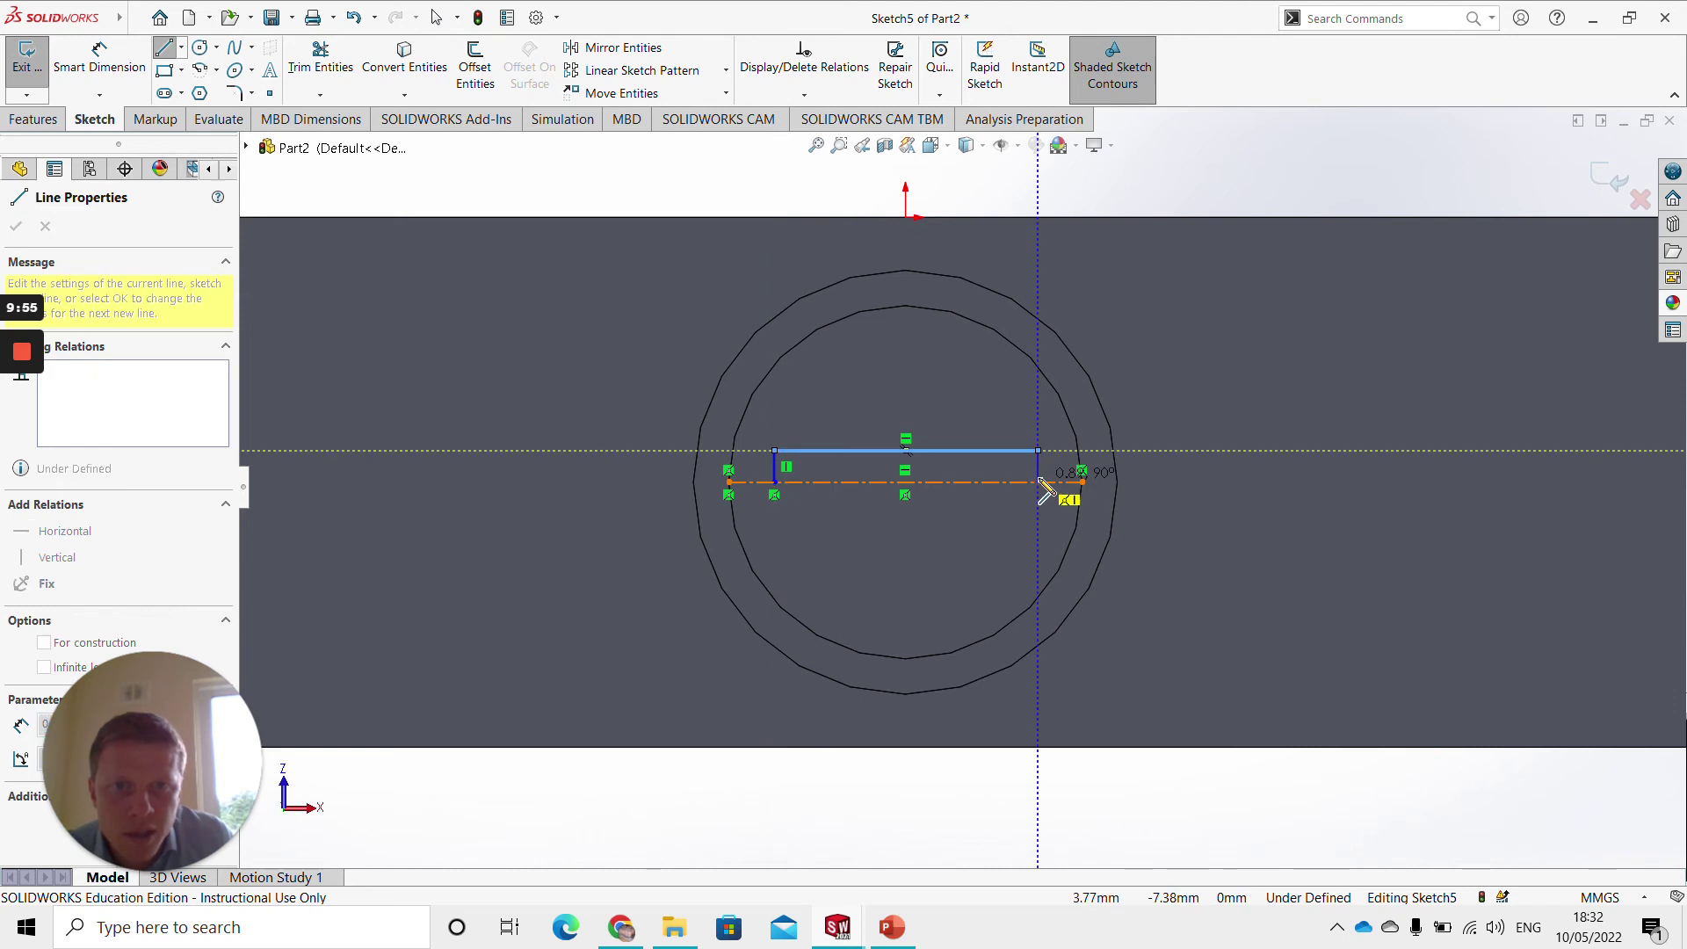
{"action": "left_click", "coordinate": [1037, 482]}
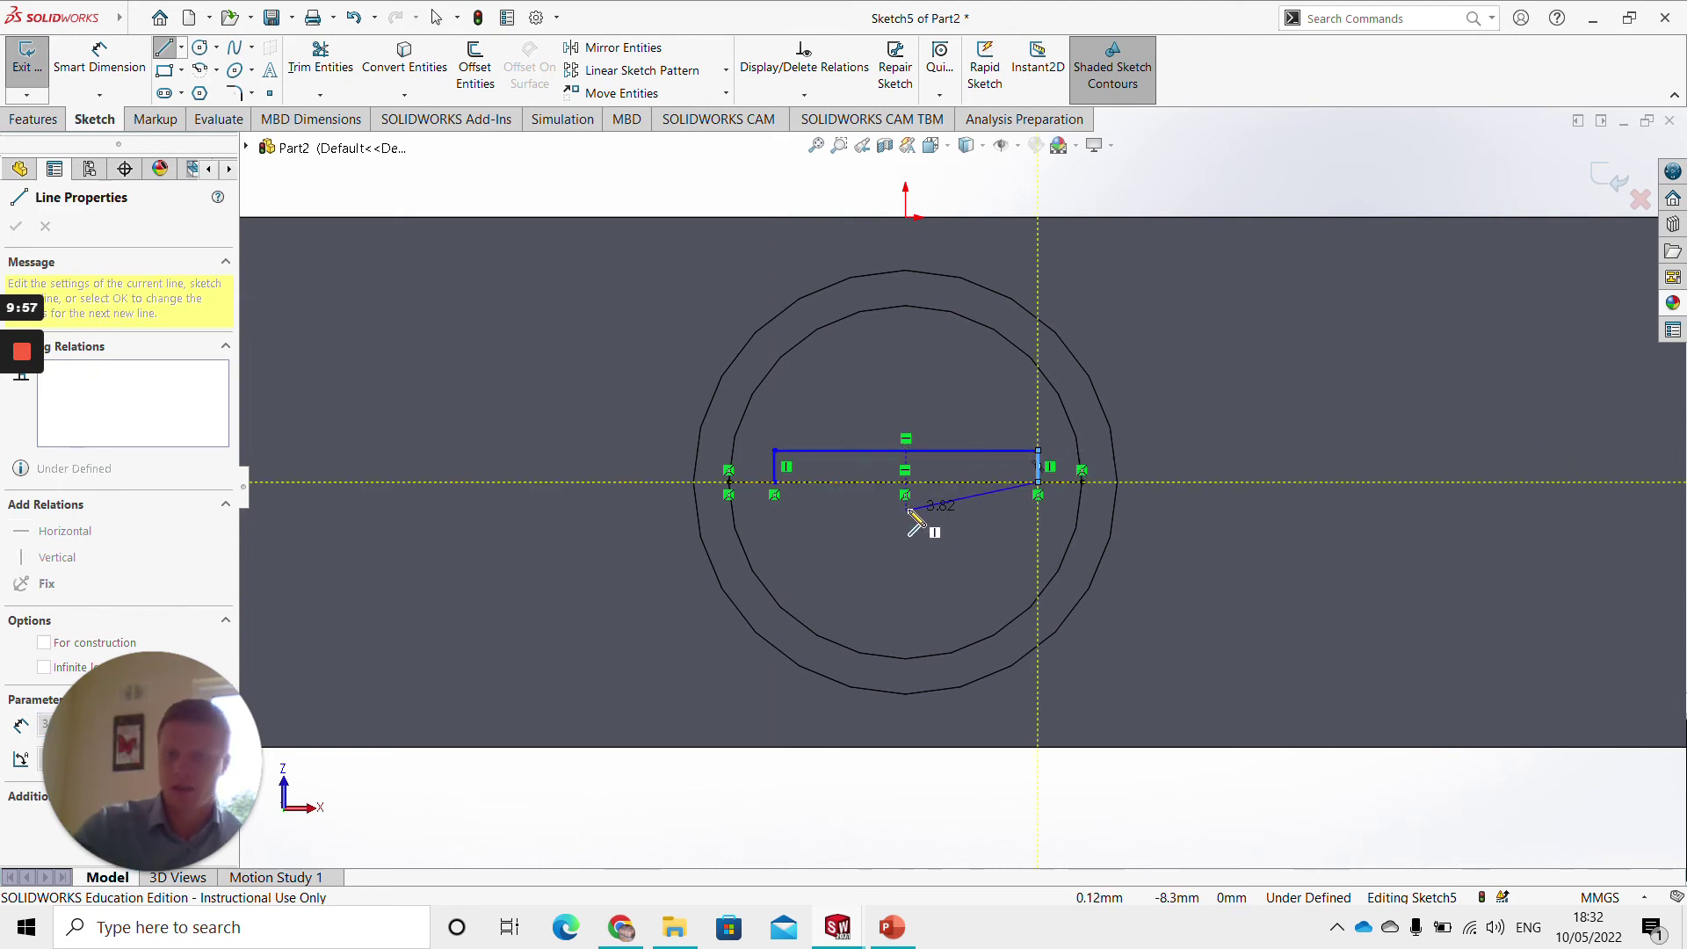
{"action": "key", "text": "Escape"}
{"action": "key", "text": "Escape"}
Dimension the distance from the centerline's left endpoint to the half slot's left vertical line as 1.5 mm
{"action": "key", "text": "f"}
{"action": "left_click", "coordinate": [100, 61]}
{"action": "scroll", "coordinate": [826, 479], "scroll_direction": "down", "scroll_amount": 3}
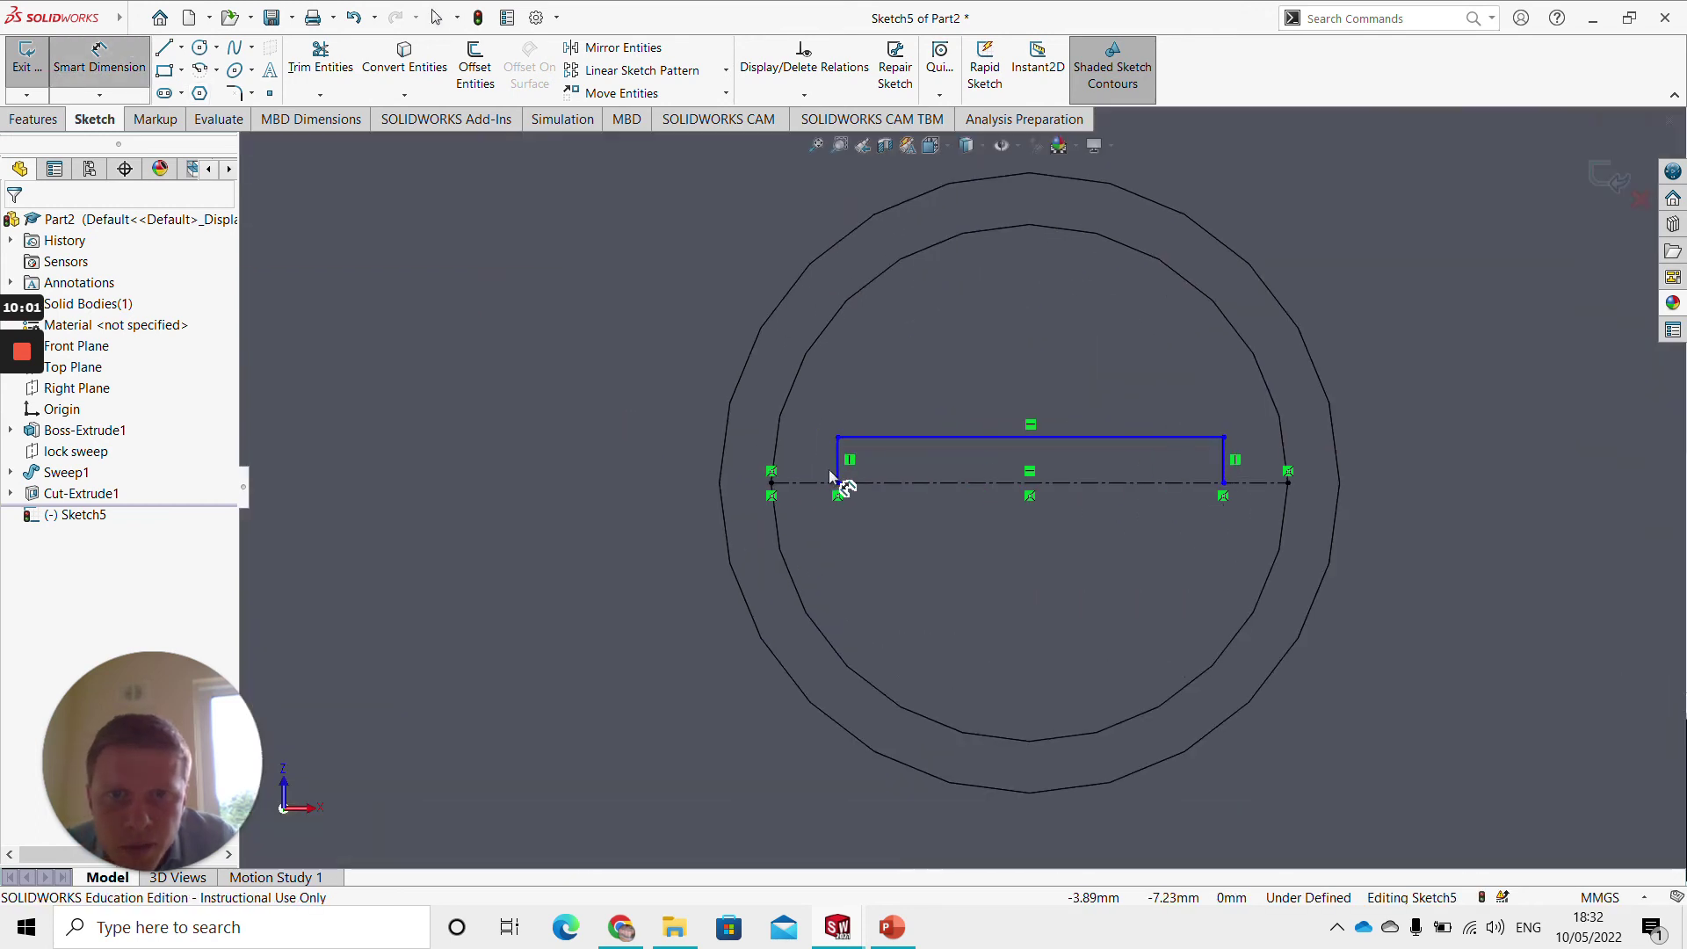
{"action": "left_click", "coordinate": [839, 473]}
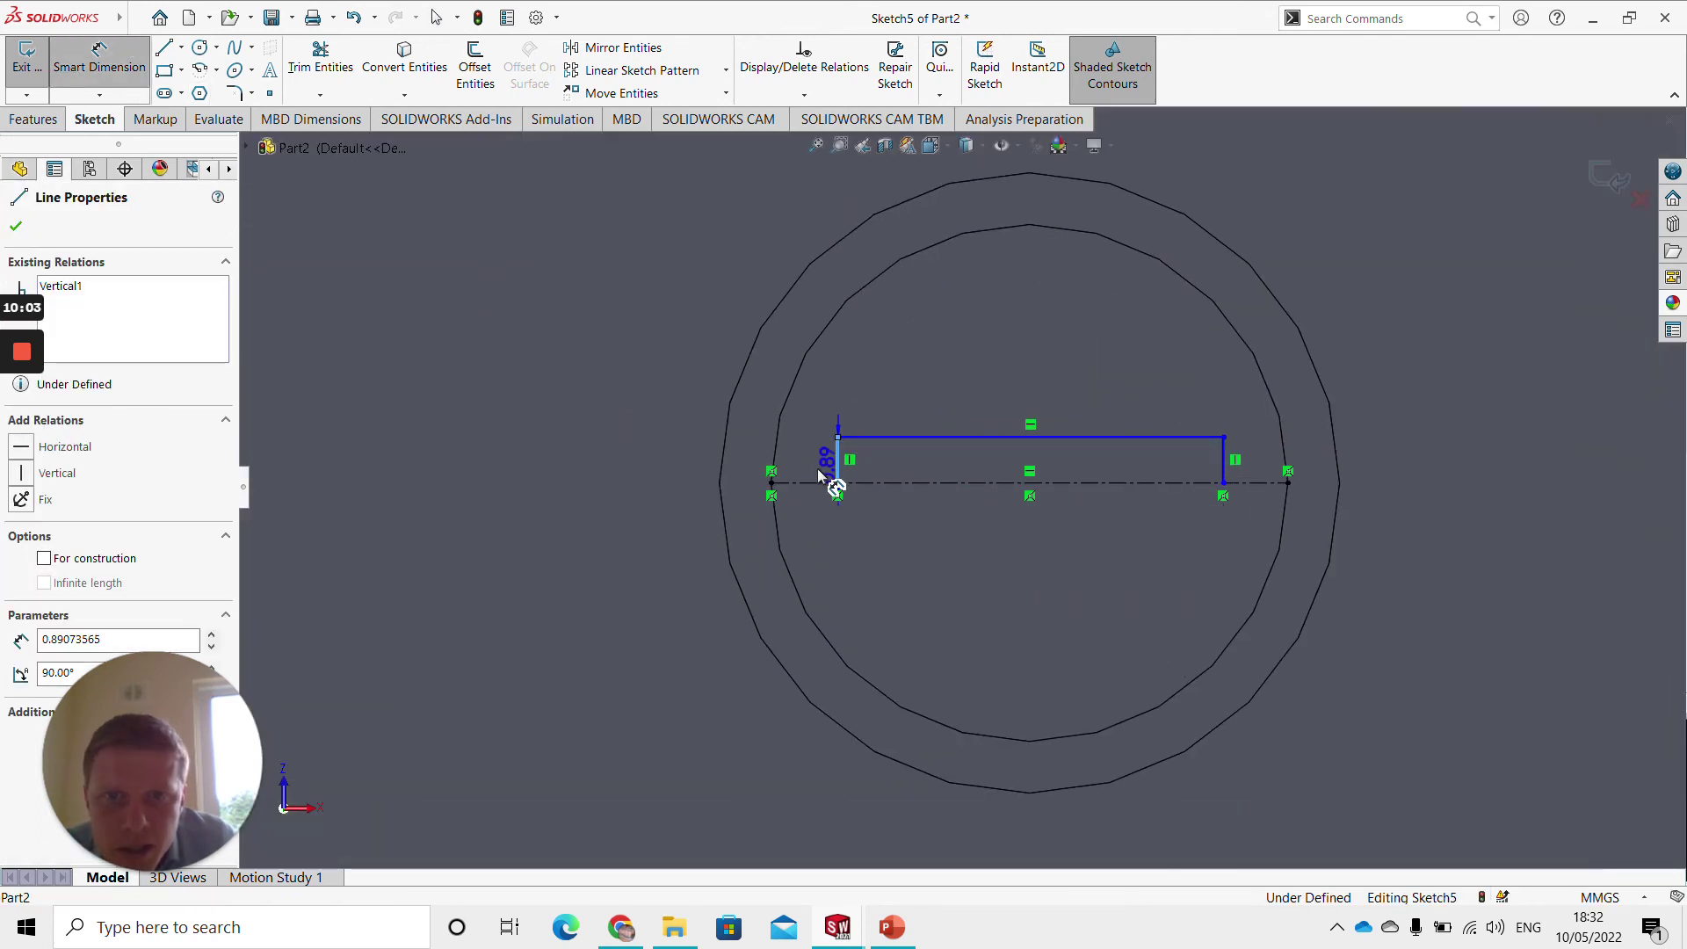
{"action": "left_click", "coordinate": [772, 484]}
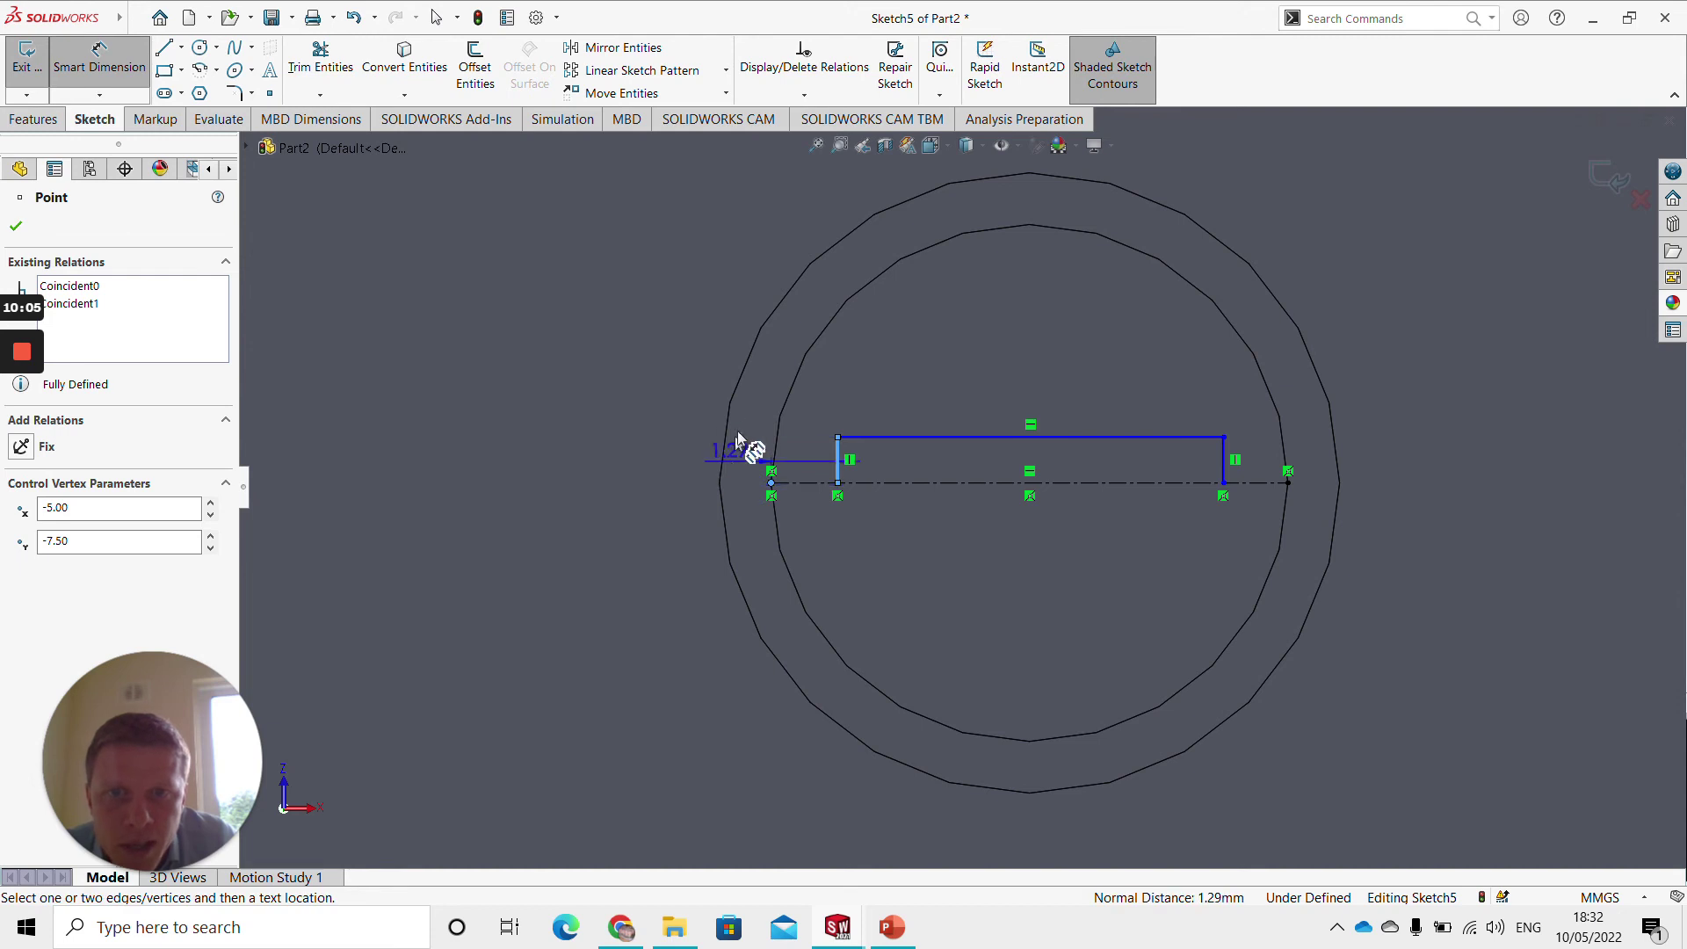
{"action": "left_click", "coordinate": [850, 383]}
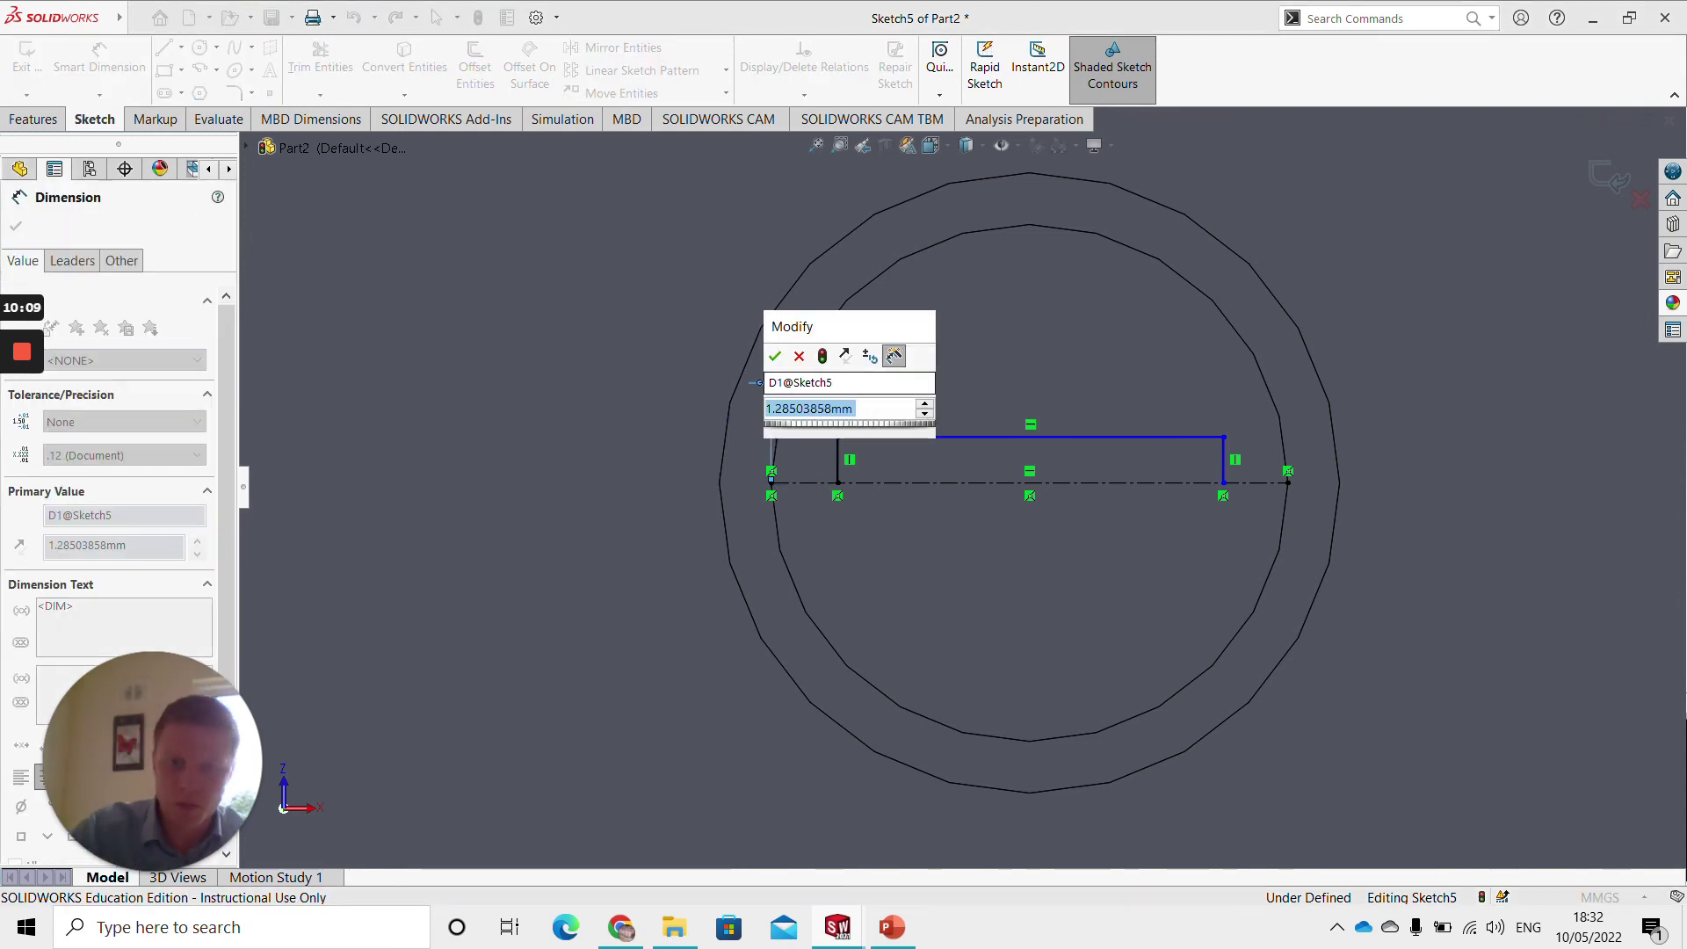
{"action": "type", "text": "1"}
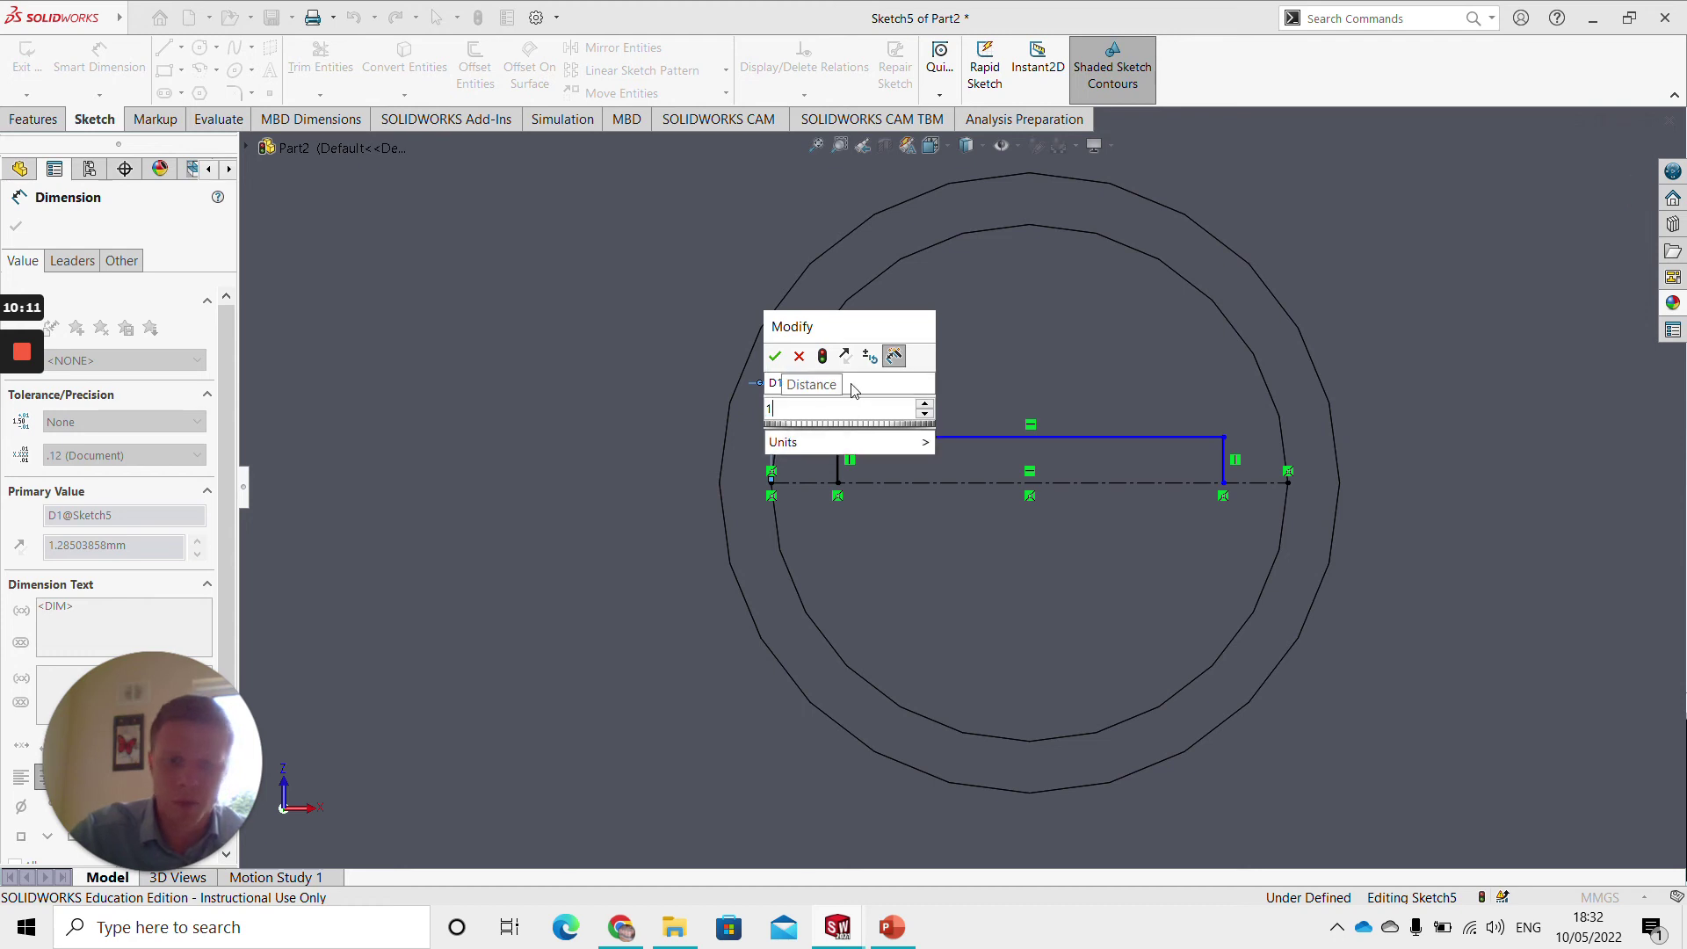
{"action": "type", "text": "."}
{"action": "type", "text": "29"}
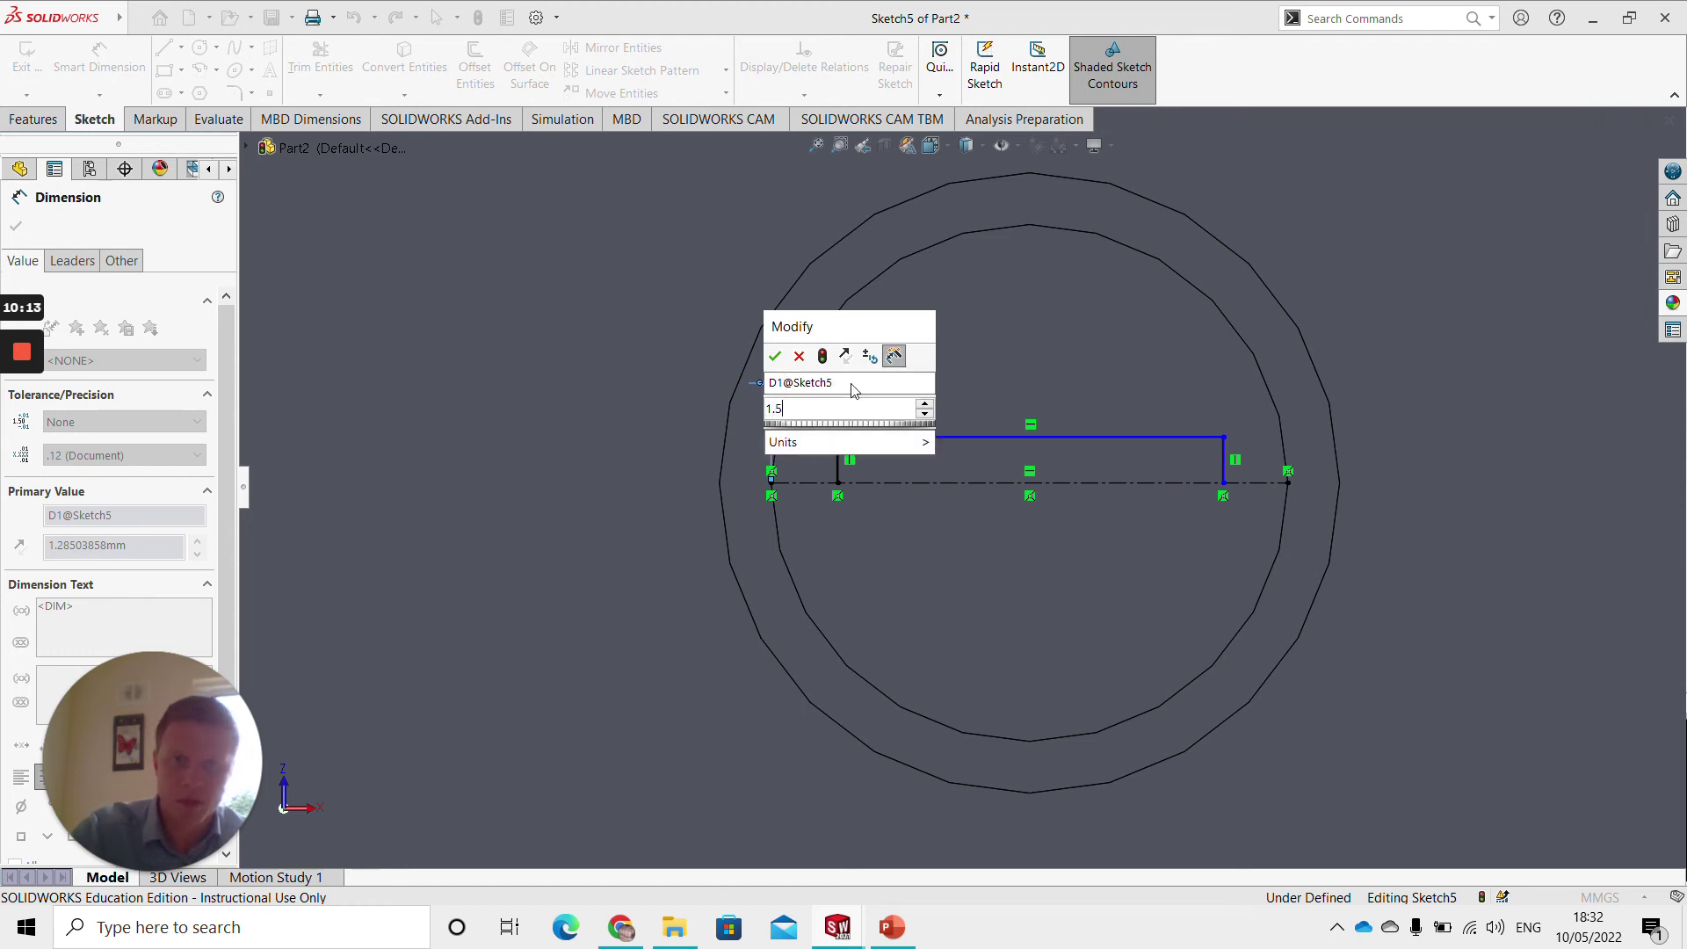
{"action": "key", "text": "Return"}
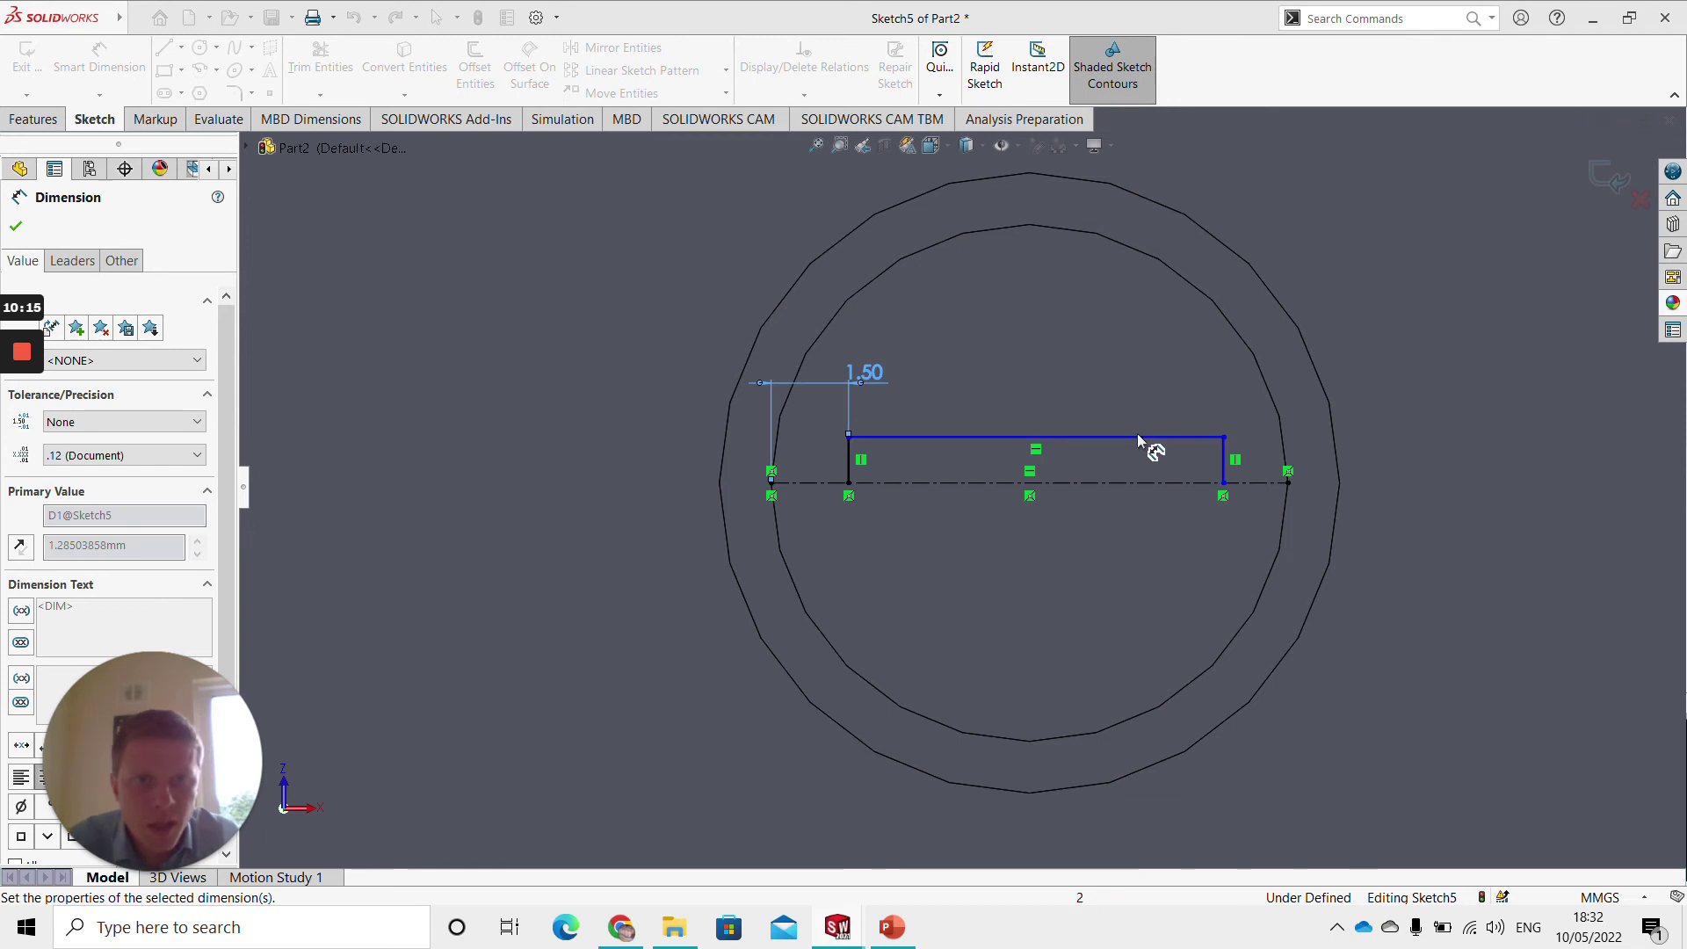
Dimension the distance from the half slot's right vertical line to the centerline's right endpoint as 1.5 mm
{"action": "left_click", "coordinate": [1239, 473]}
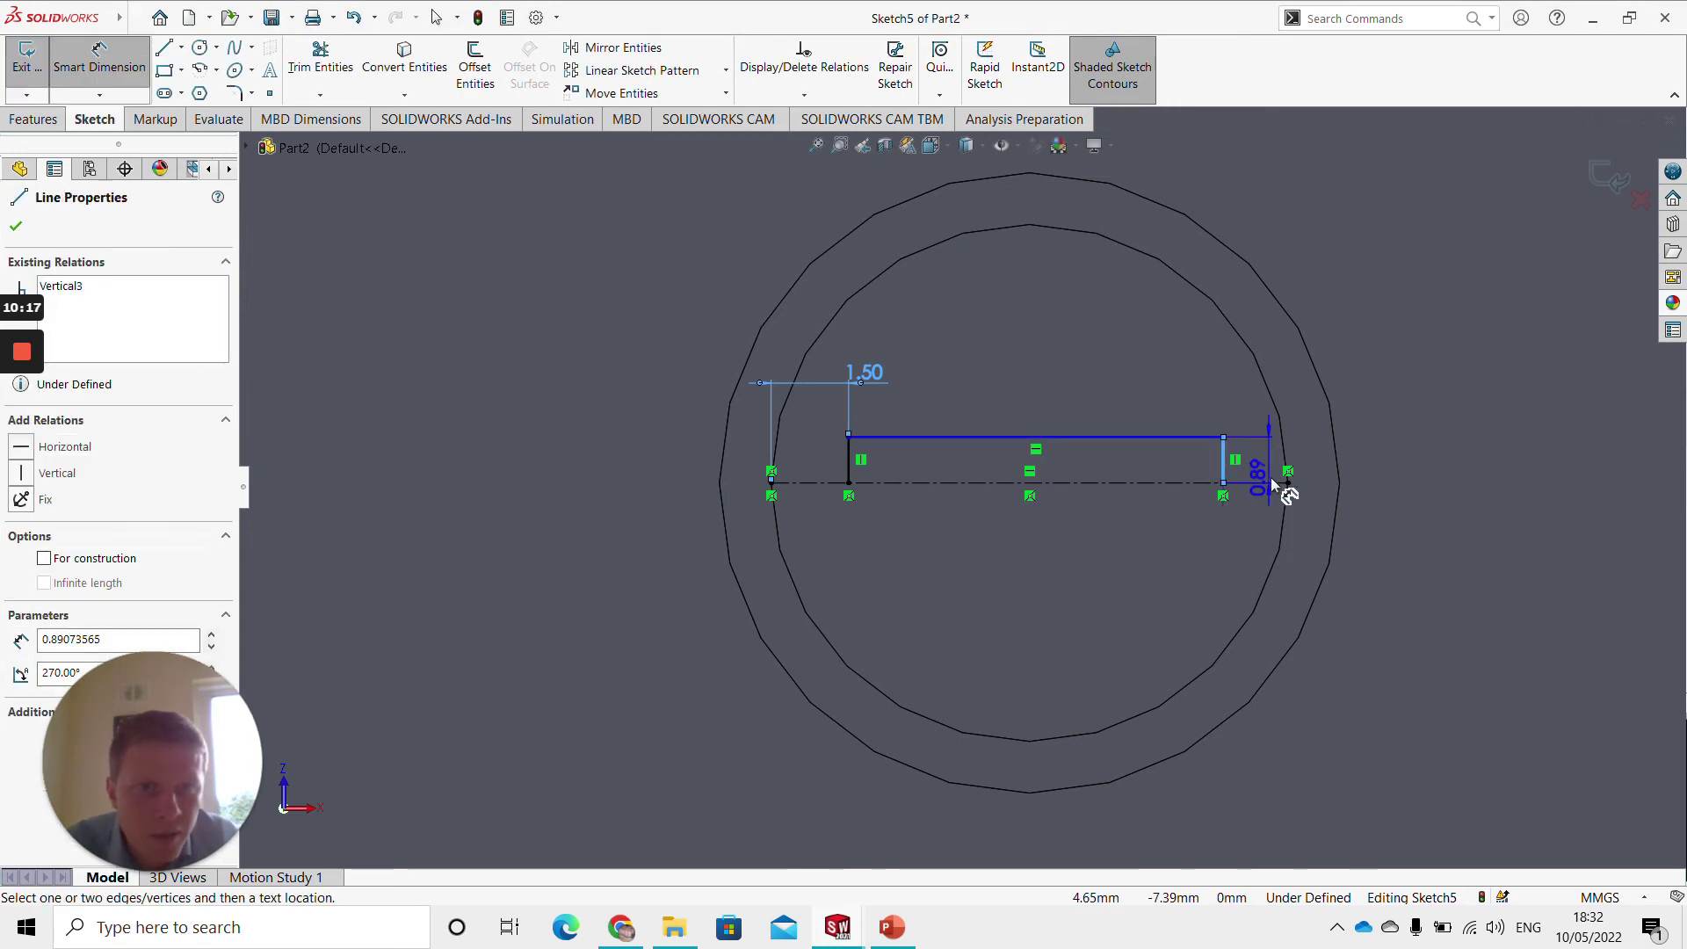
{"action": "left_click", "coordinate": [1288, 482]}
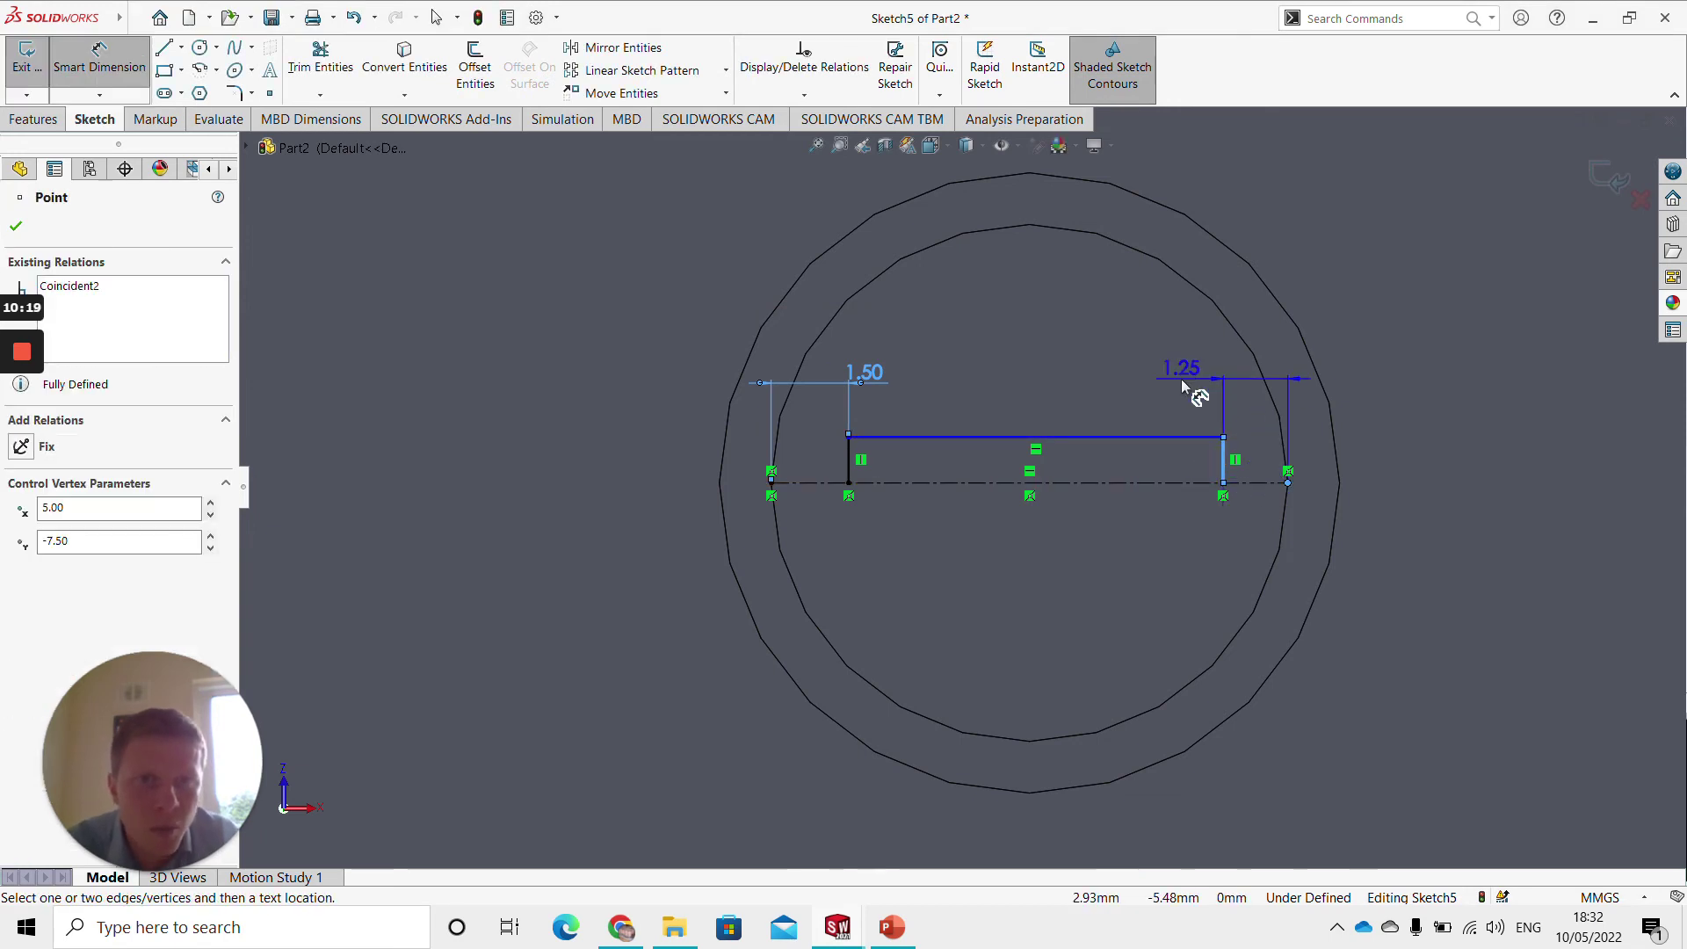
{"action": "left_click", "coordinate": [1181, 378]}
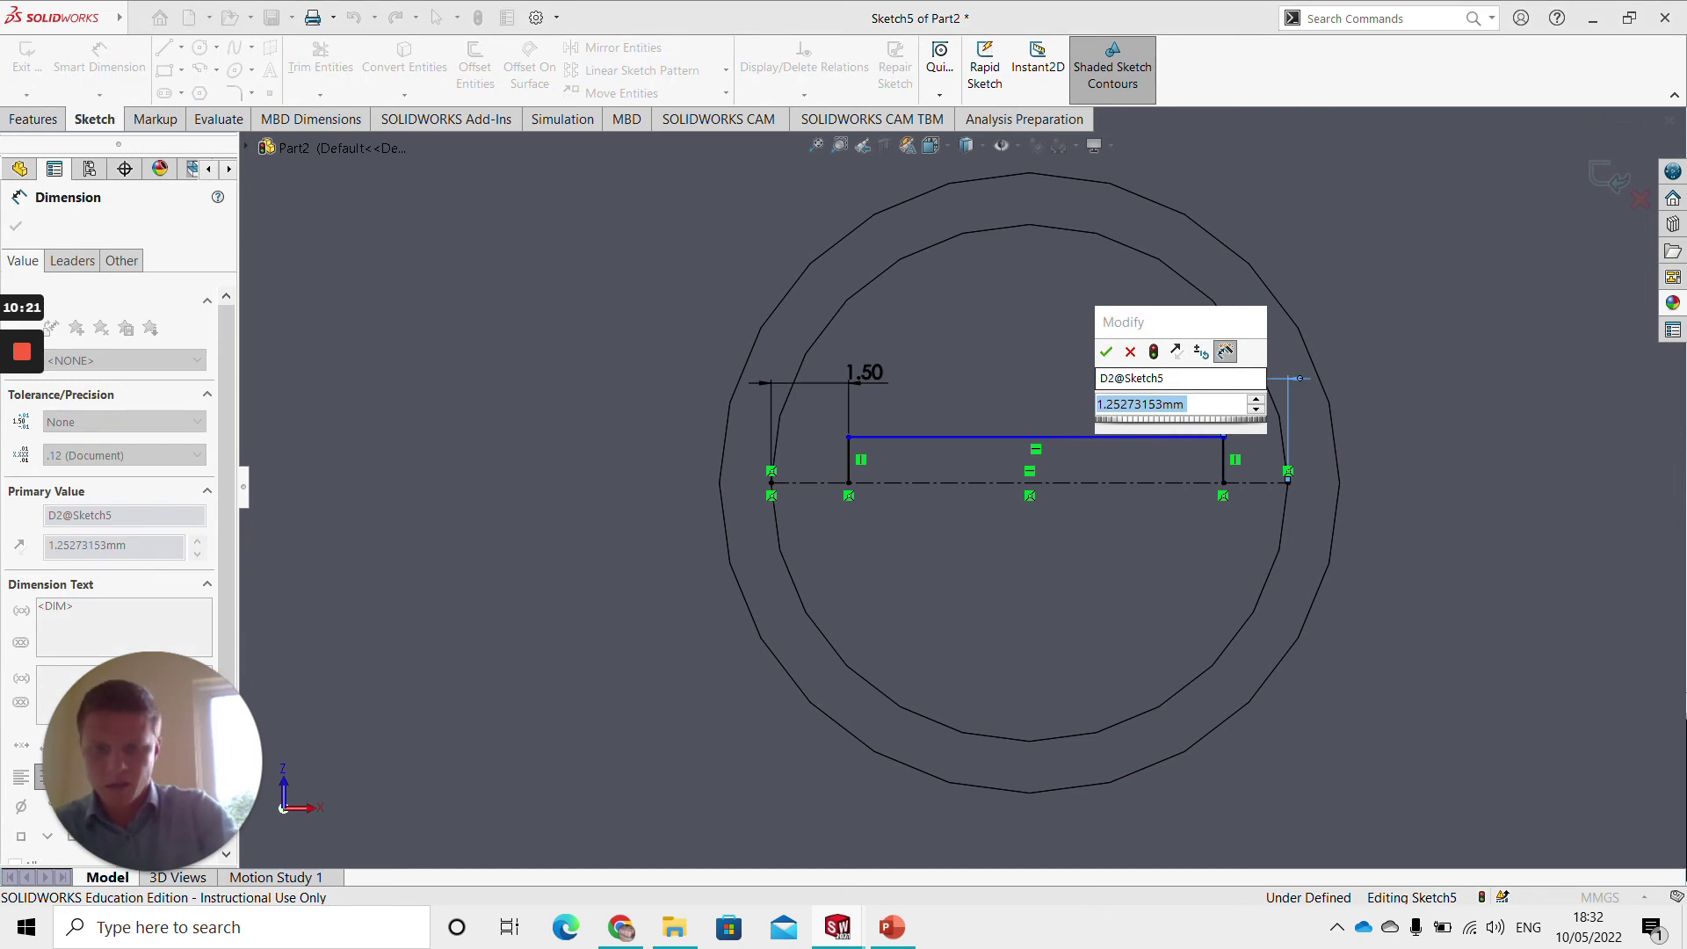
{"action": "type", "text": "1.5"}
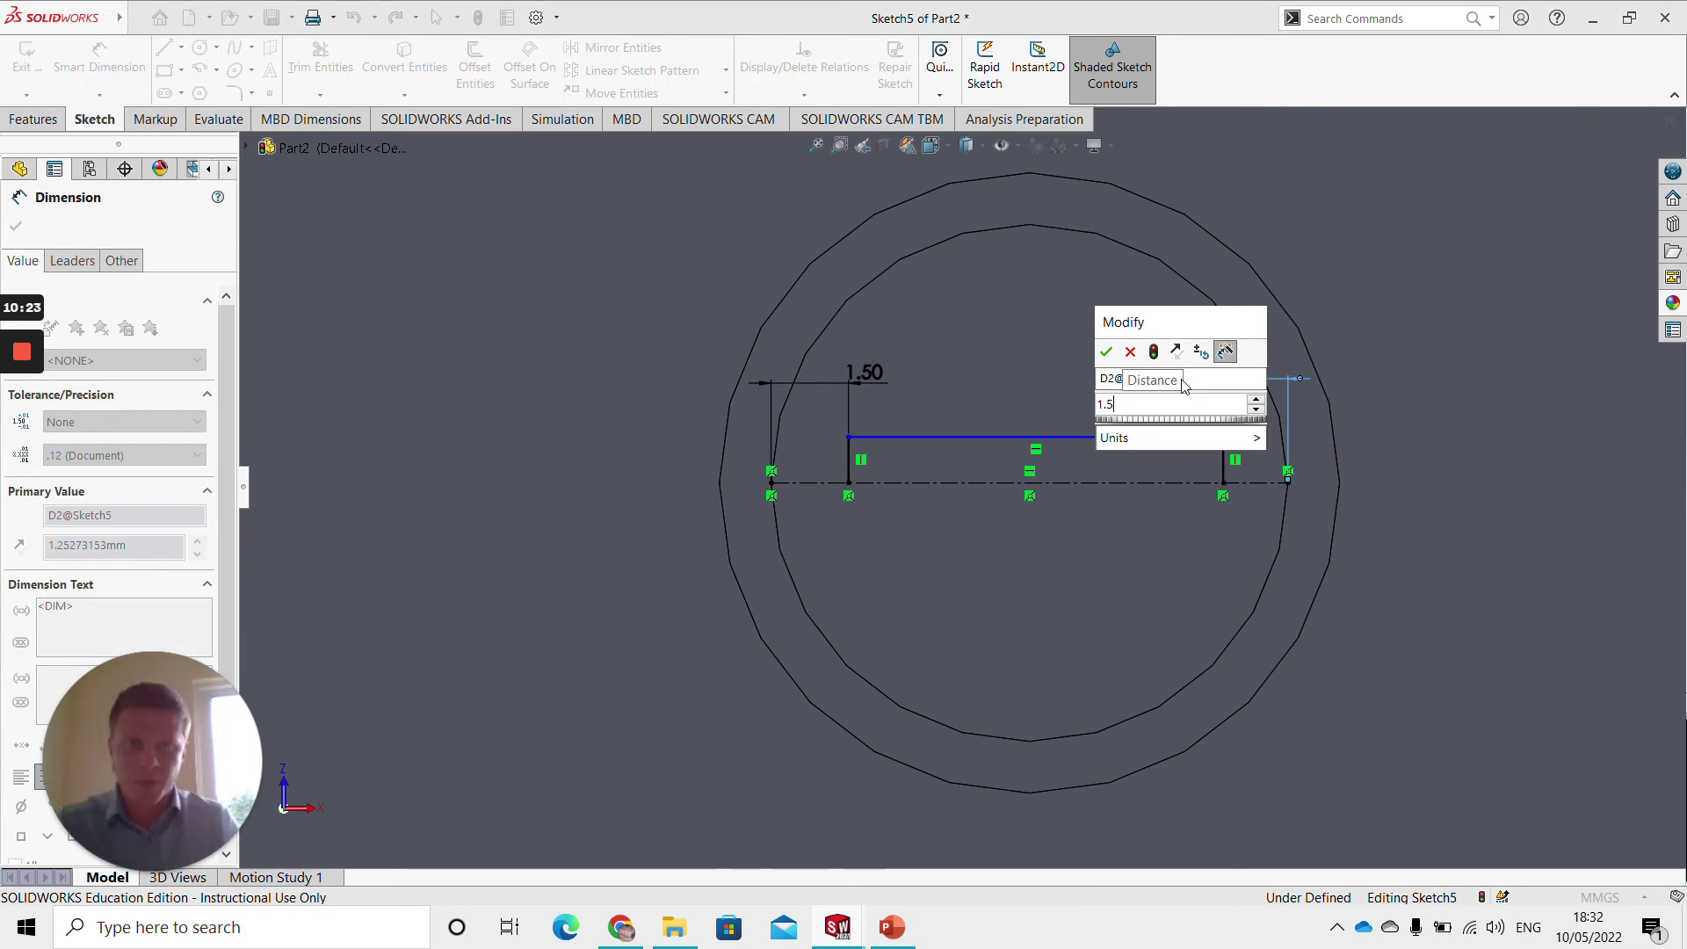
{"action": "left_click", "coordinate": [1107, 352]}
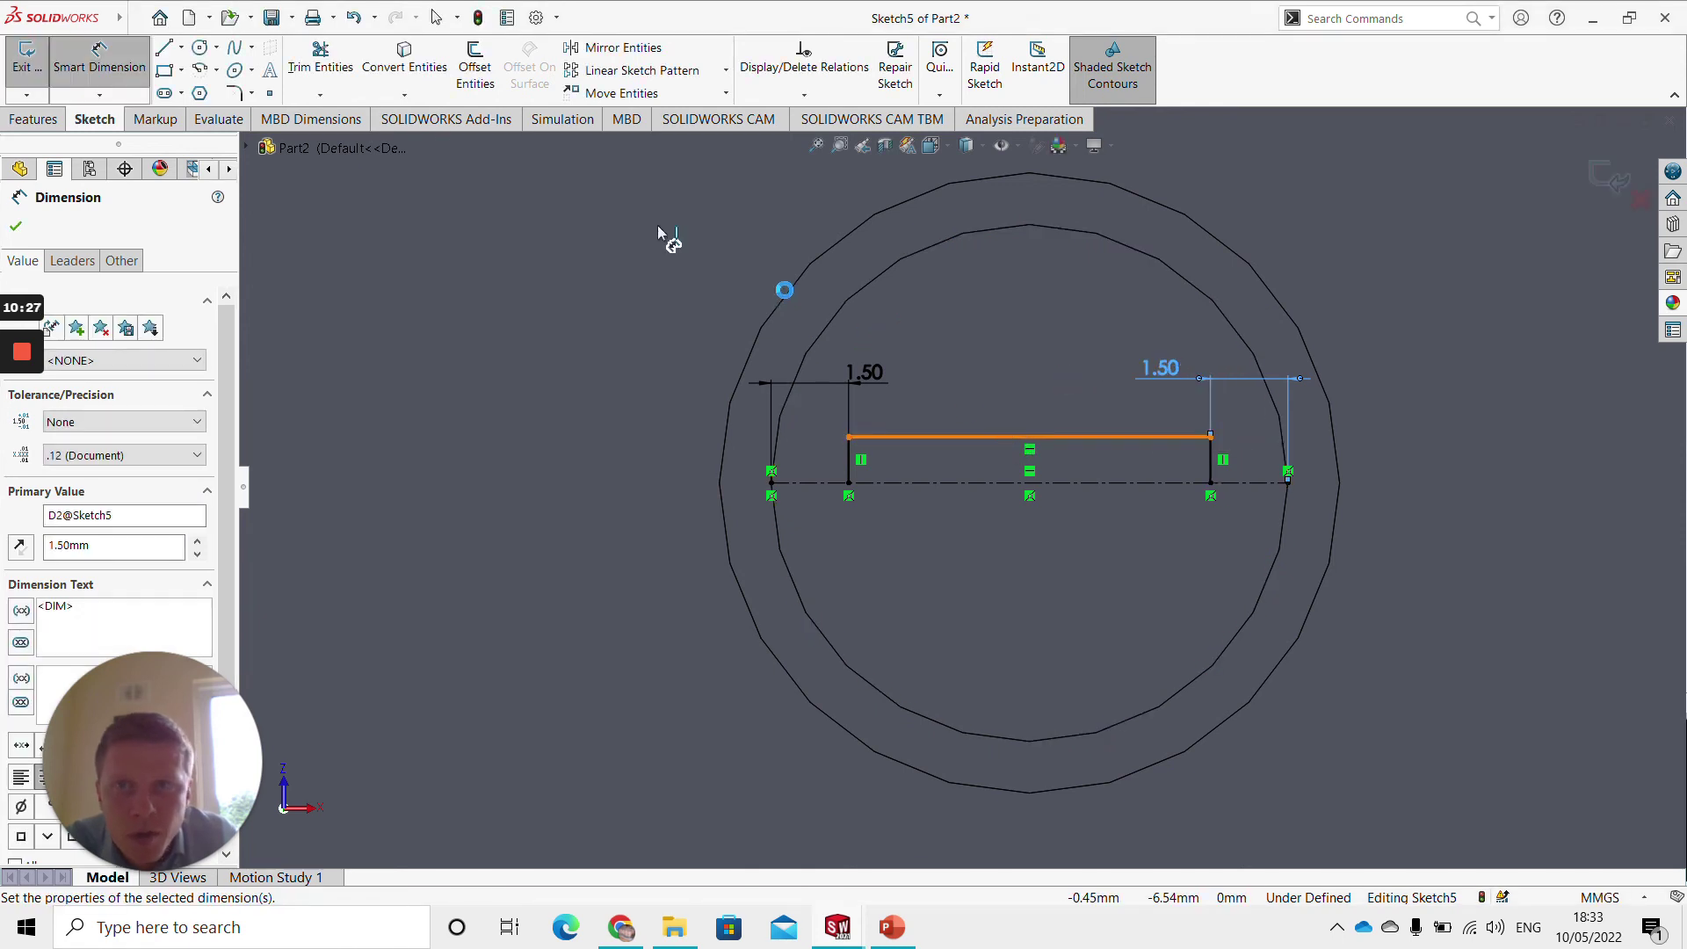
Dimension the half slot's height between its upper horizontal line and the centerline as 0.8 mm
{"action": "left_click", "coordinate": [914, 439]}
{"action": "left_click", "coordinate": [914, 482]}
{"action": "left_click", "coordinate": [977, 350]}
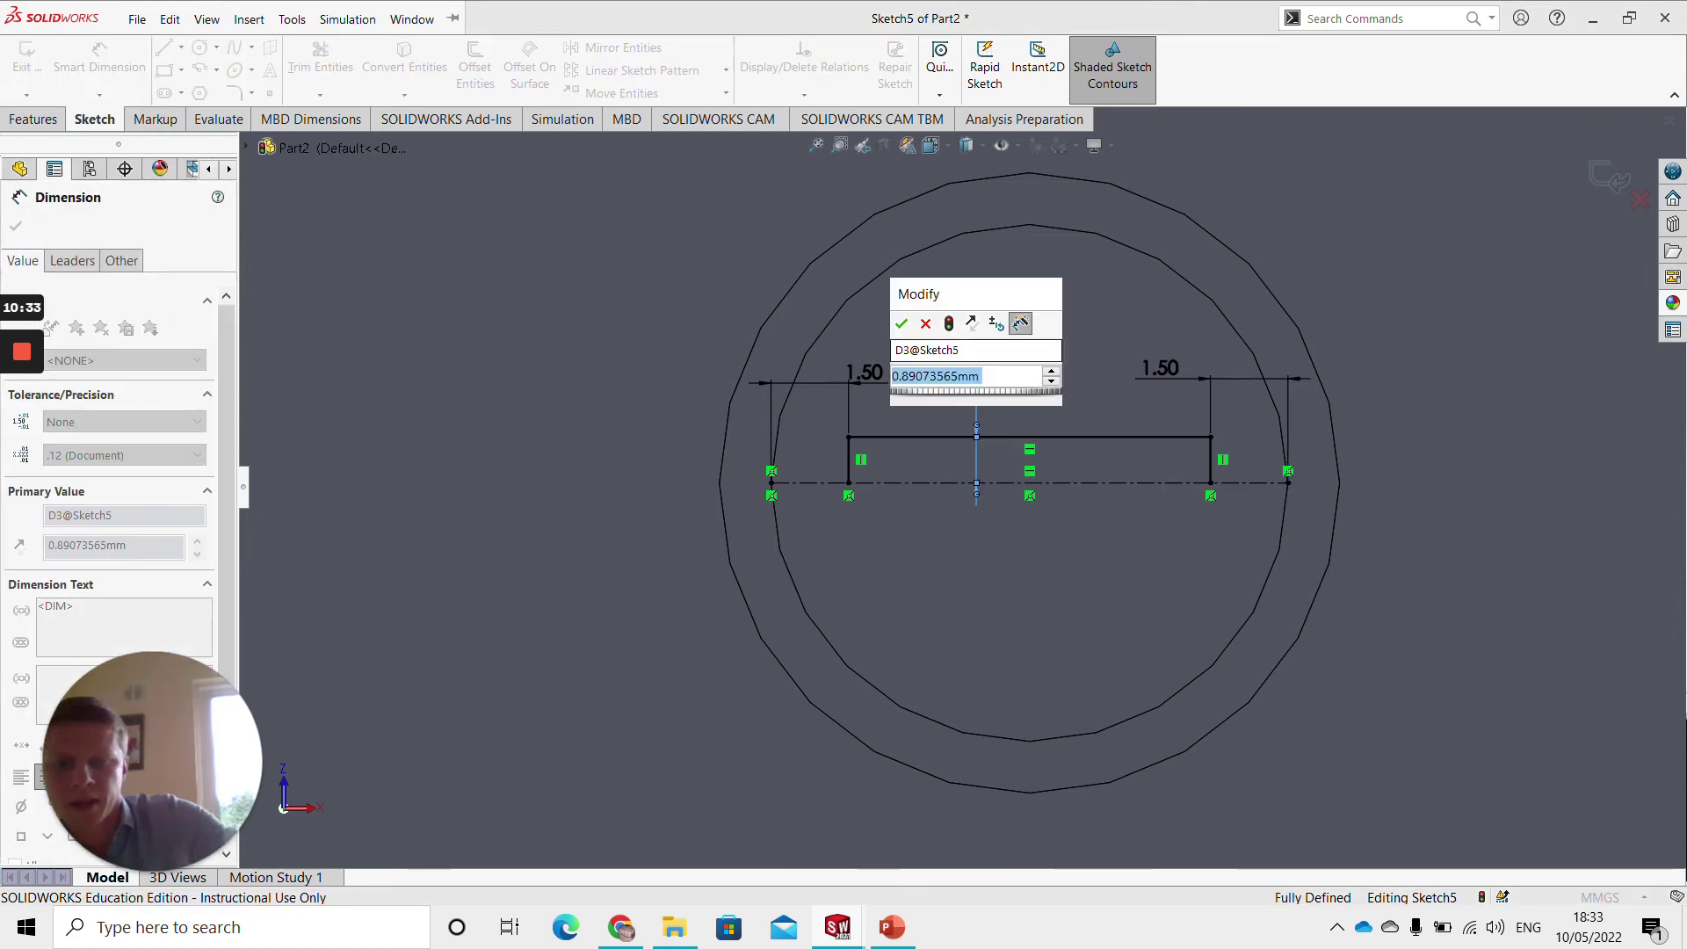
{"action": "type", "text": "0.8"}
{"action": "key", "text": "Return"}
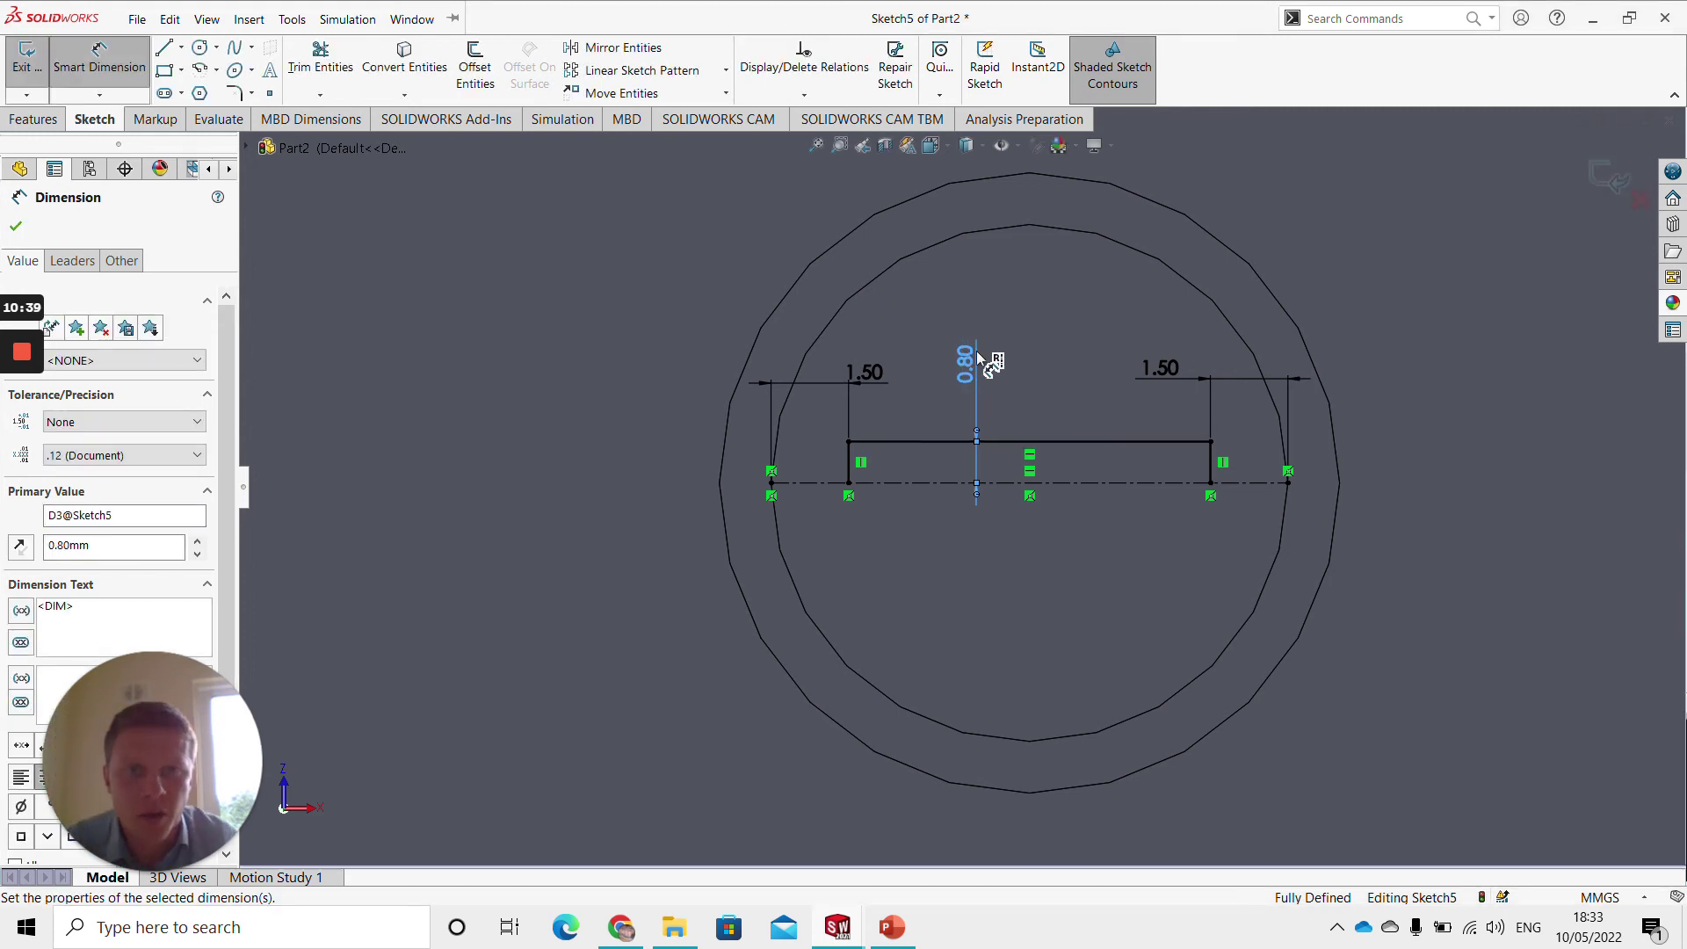
Mirror the half slot's three lines about the horizontal centerline with Copy enabled to close the keyhole profile
{"action": "left_click", "coordinate": [597, 49]}
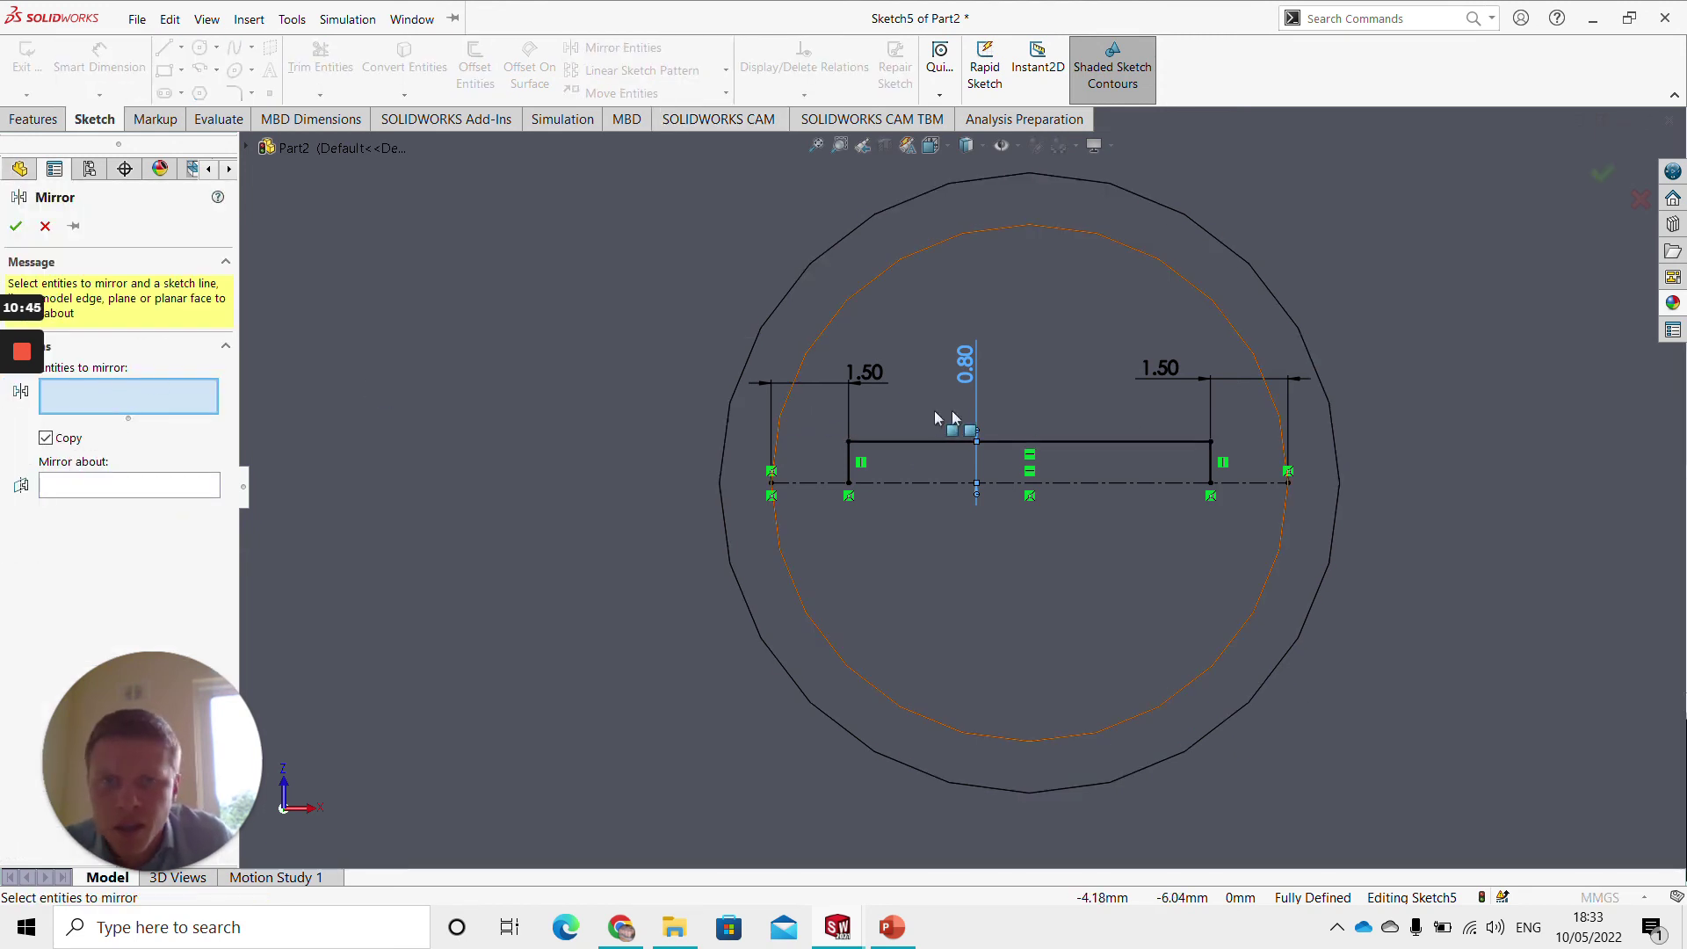
{"action": "left_click", "coordinate": [940, 441]}
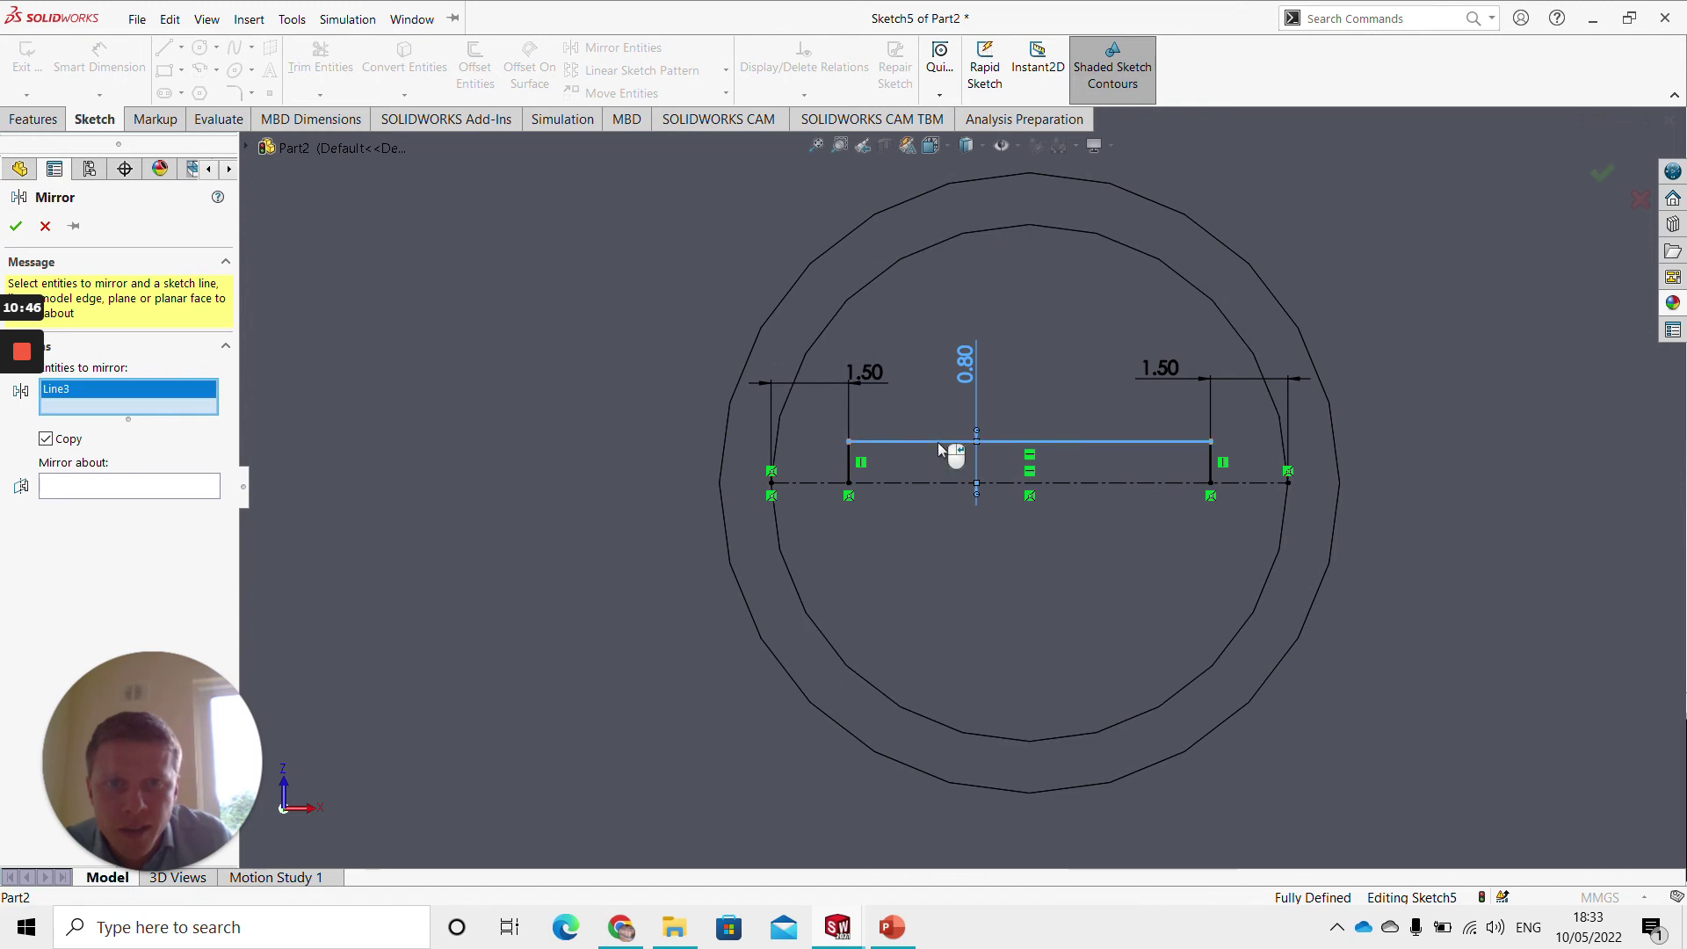
{"action": "left_click", "coordinate": [849, 465]}
{"action": "left_click", "coordinate": [1211, 466]}
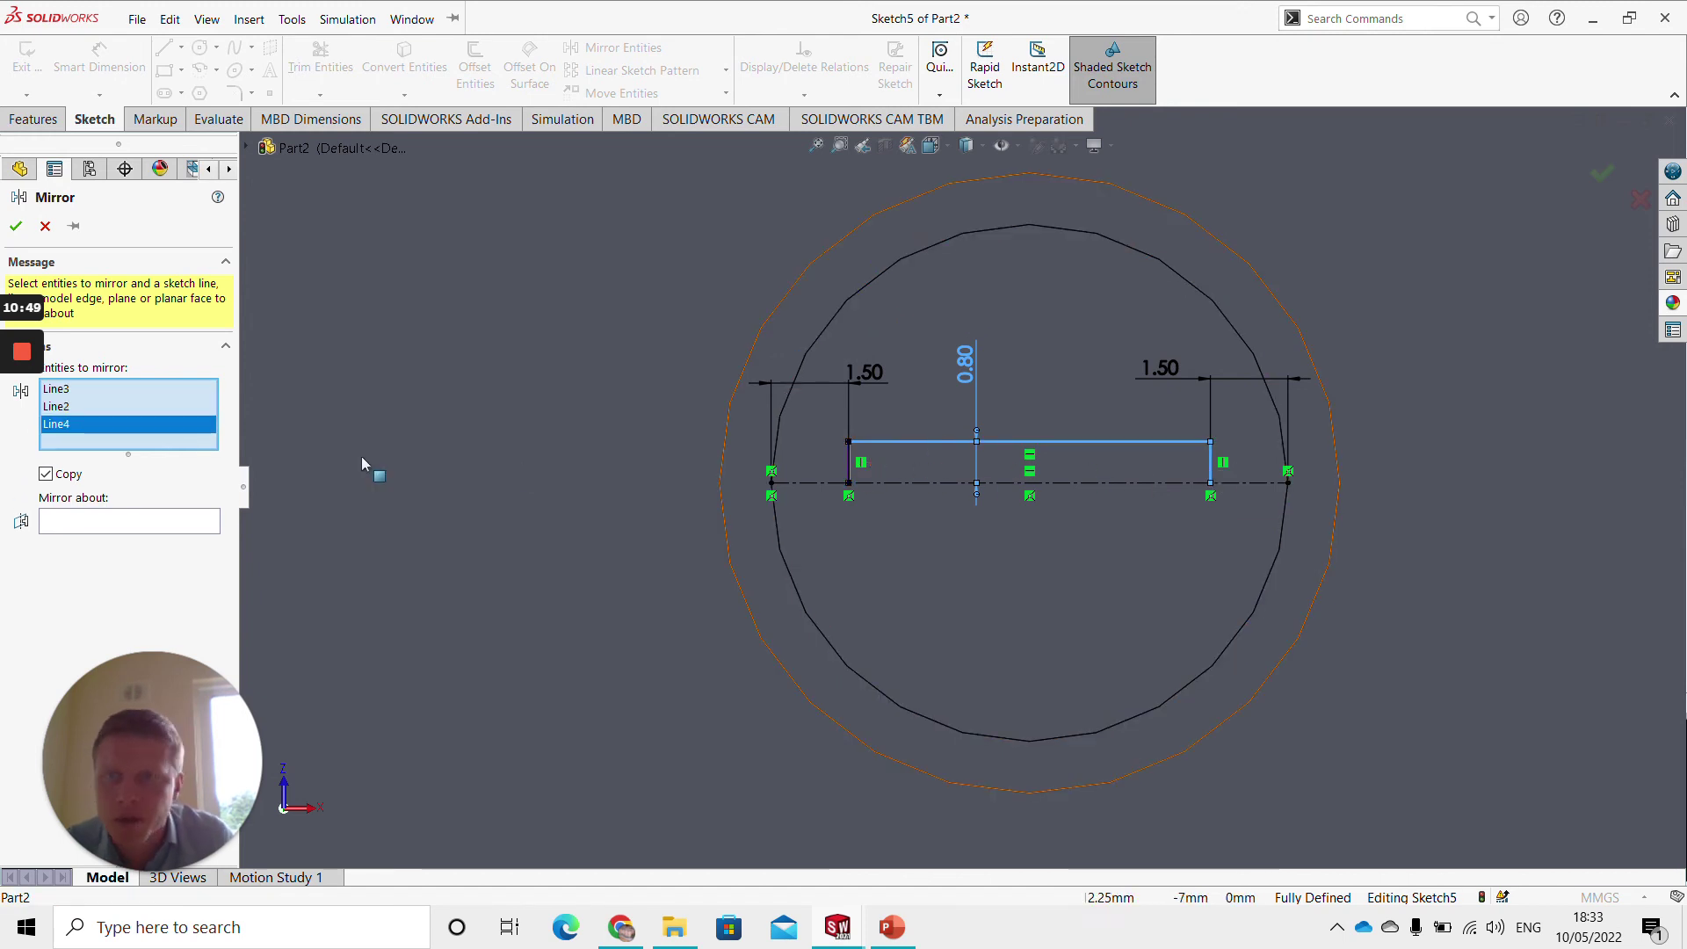
{"action": "left_click", "coordinate": [85, 524]}
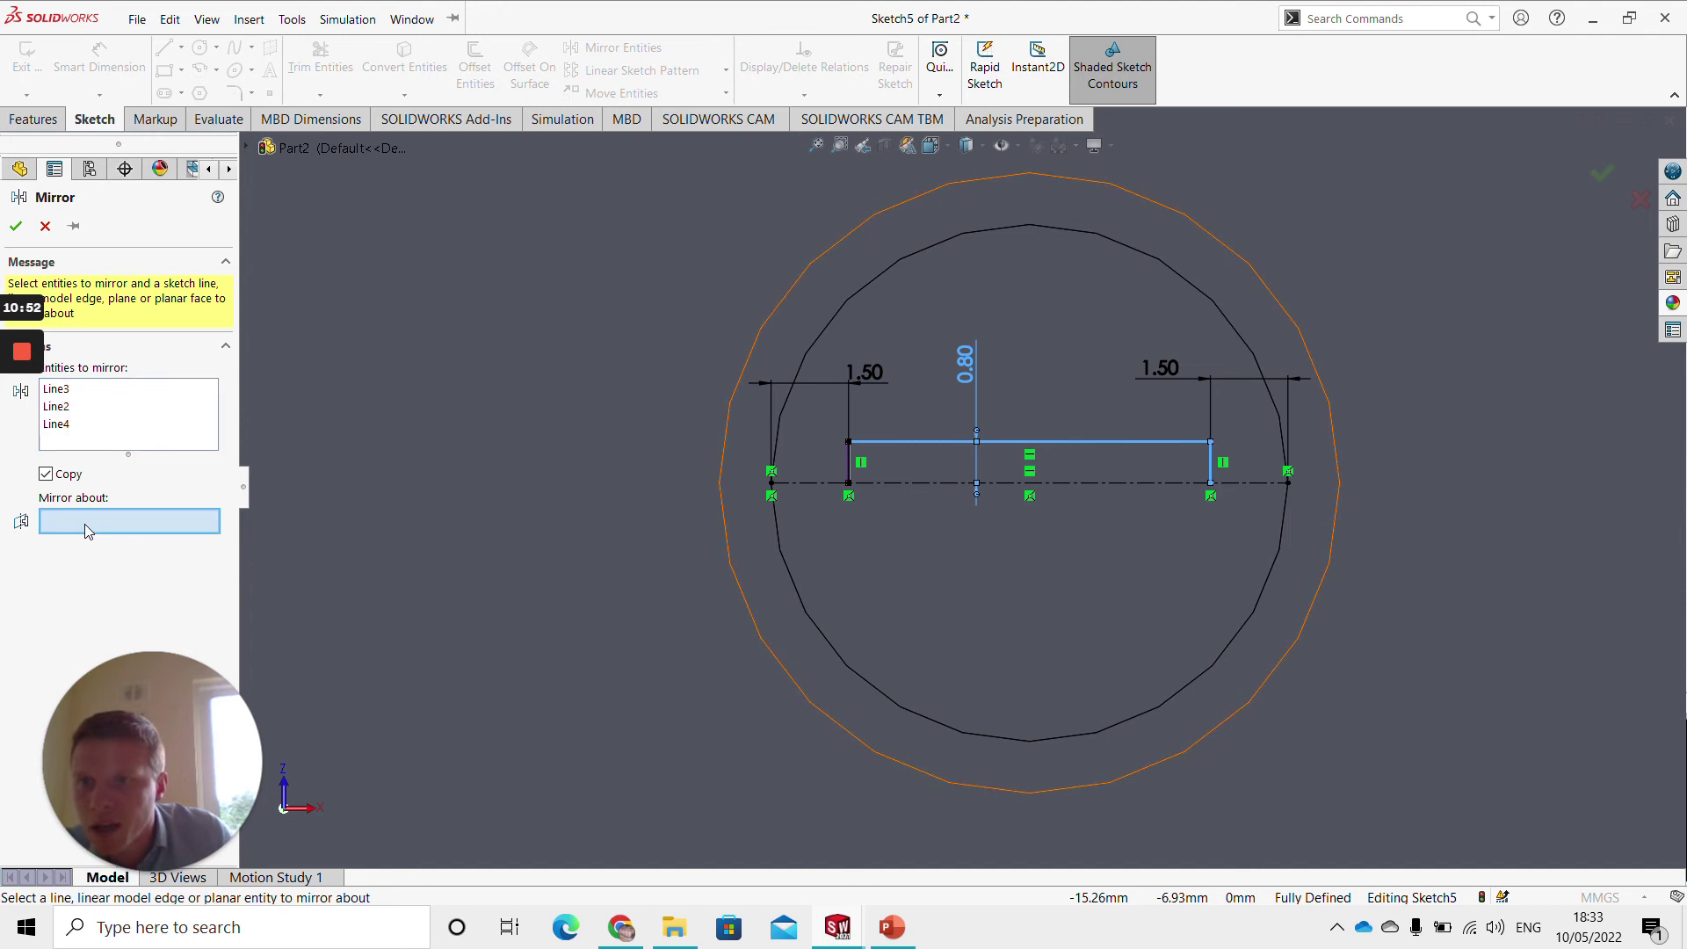
{"action": "left_click", "coordinate": [896, 483]}
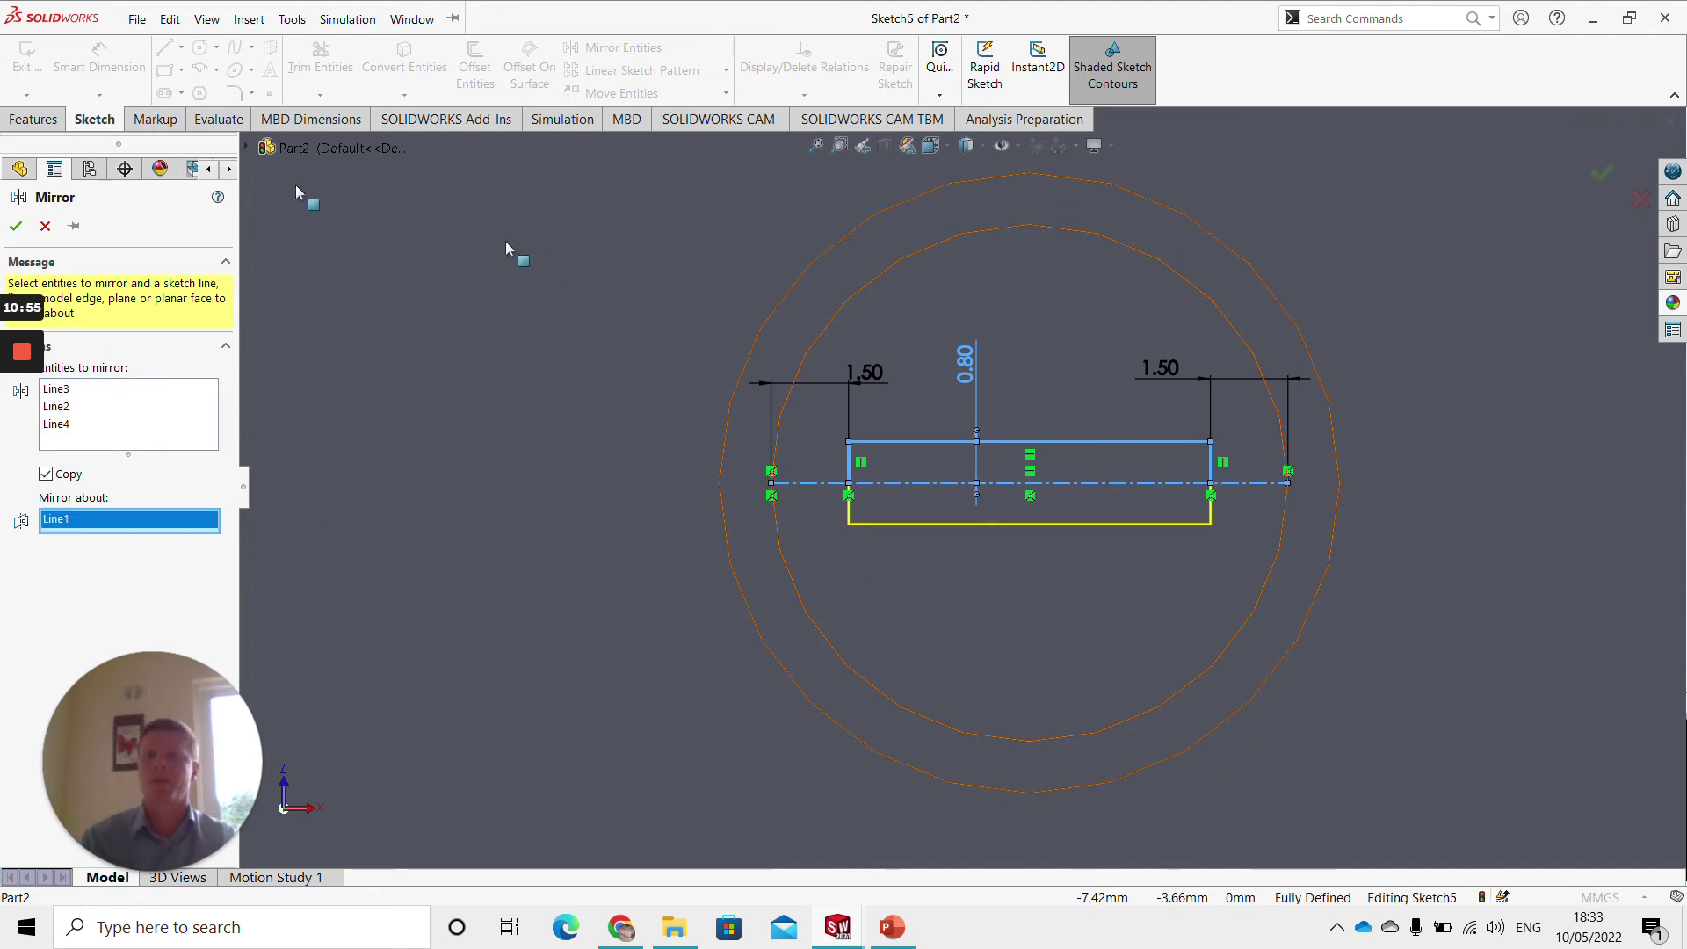
{"action": "left_click", "coordinate": [16, 227]}
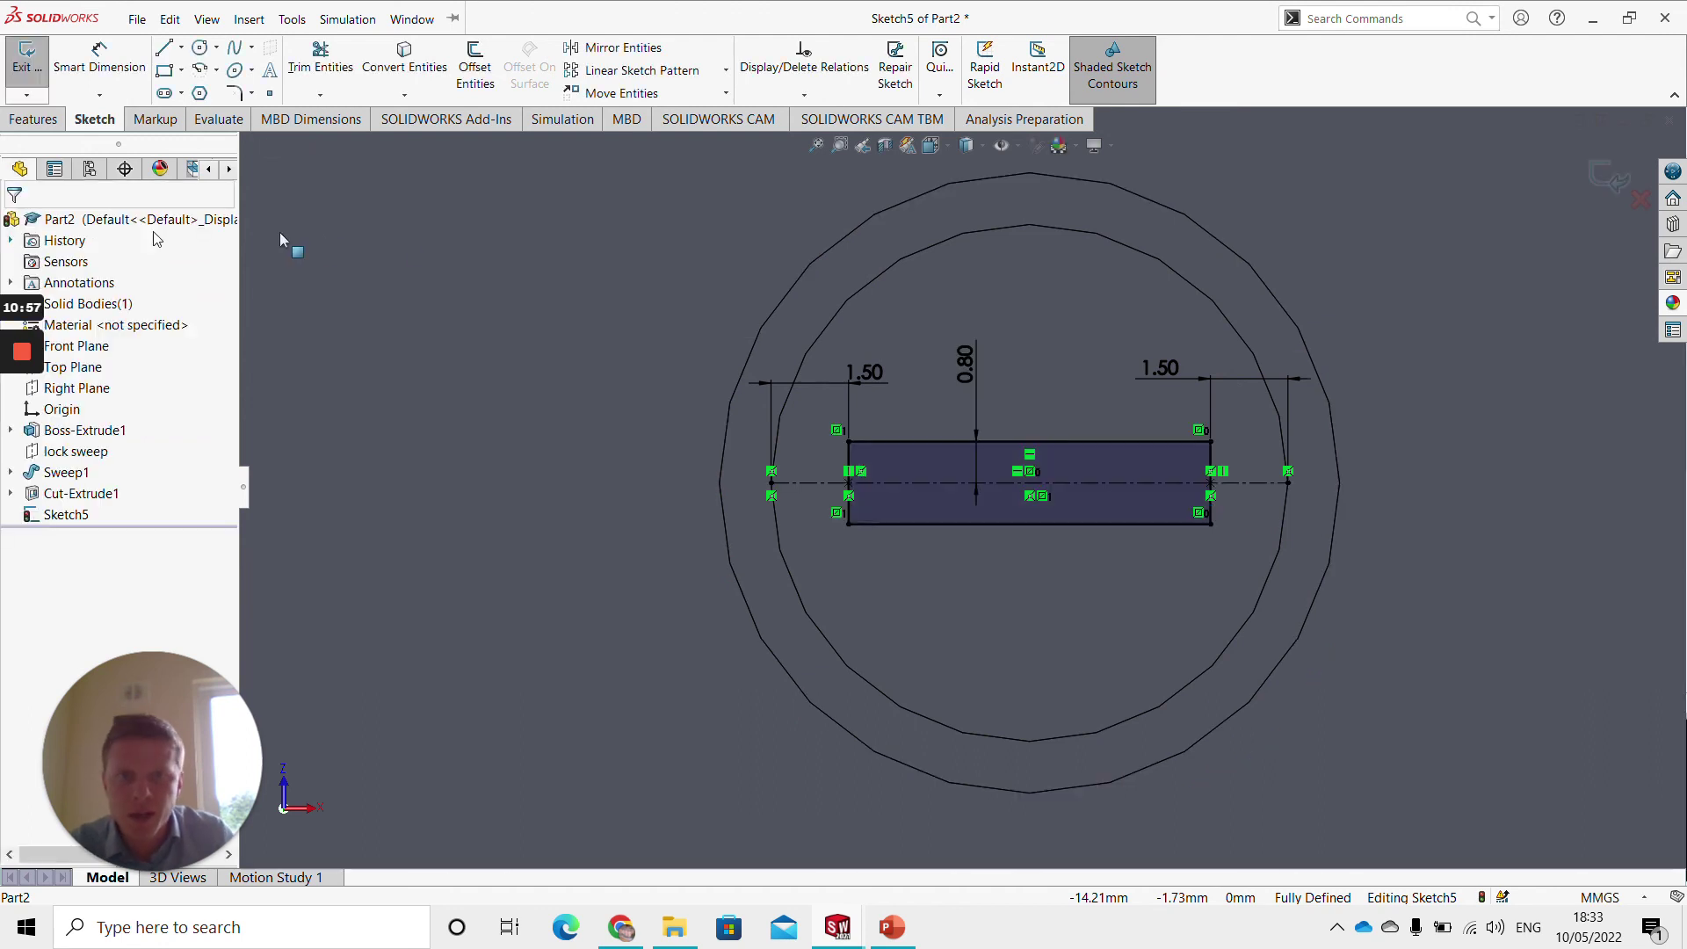
Cut the keyhole slot profile into the padlock's bottom with a blind Extruded Cut 10 mm deep
{"action": "scroll", "coordinate": [889, 345], "scroll_direction": "up", "scroll_amount": 5}
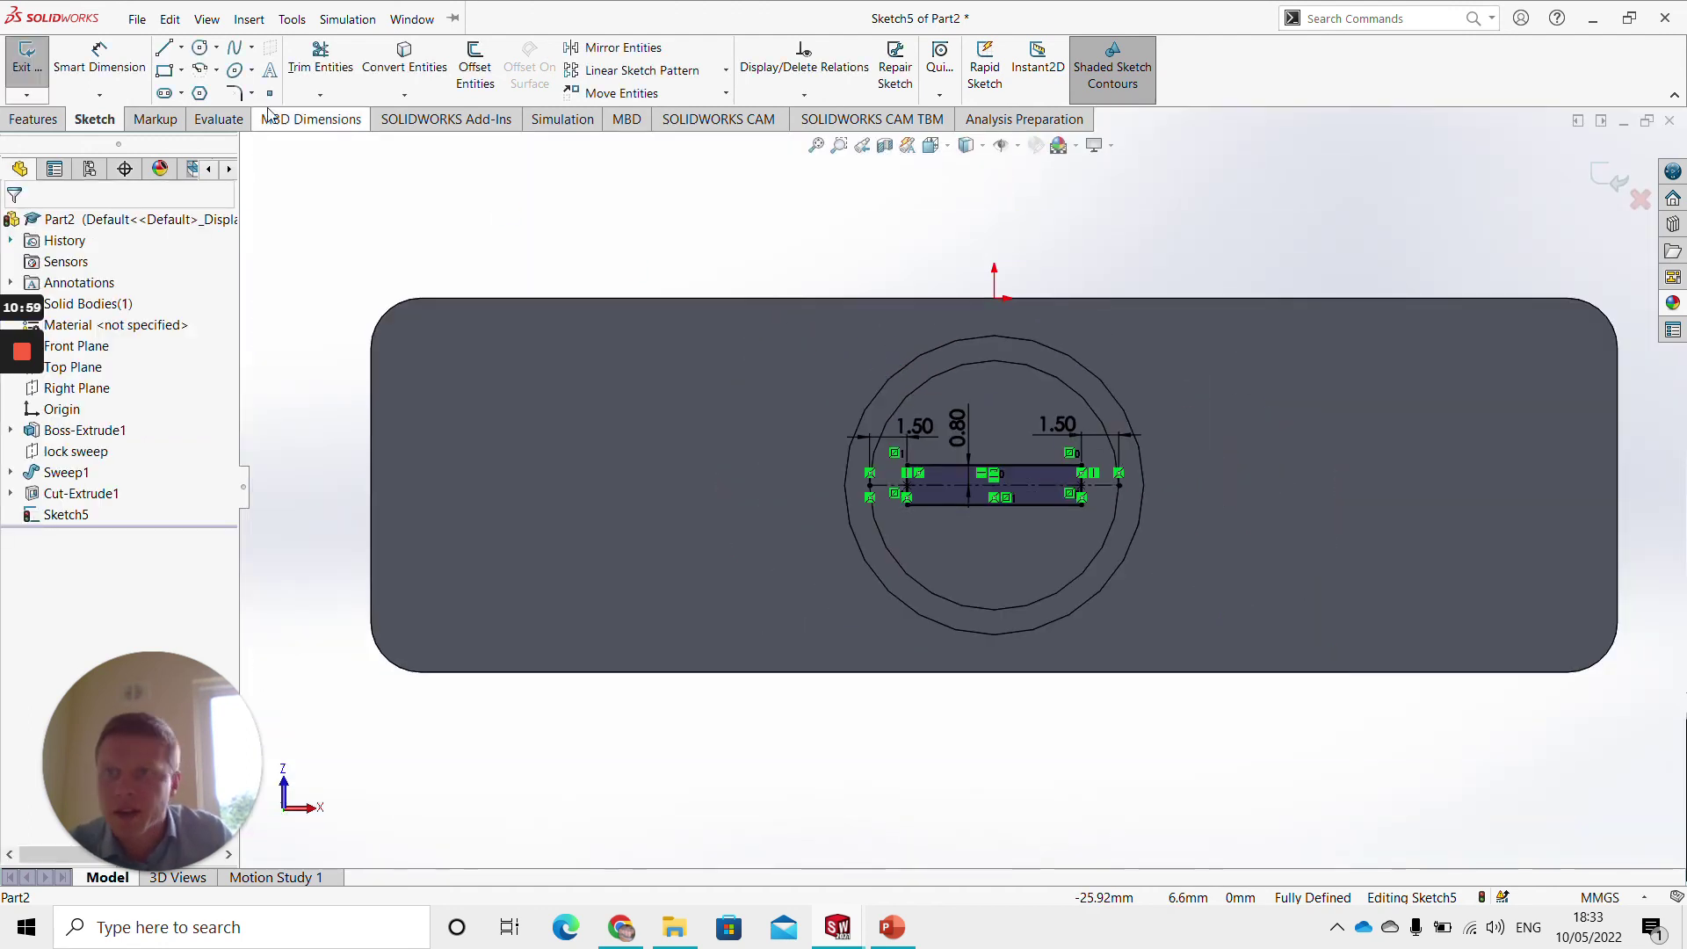
{"action": "left_click", "coordinate": [35, 121]}
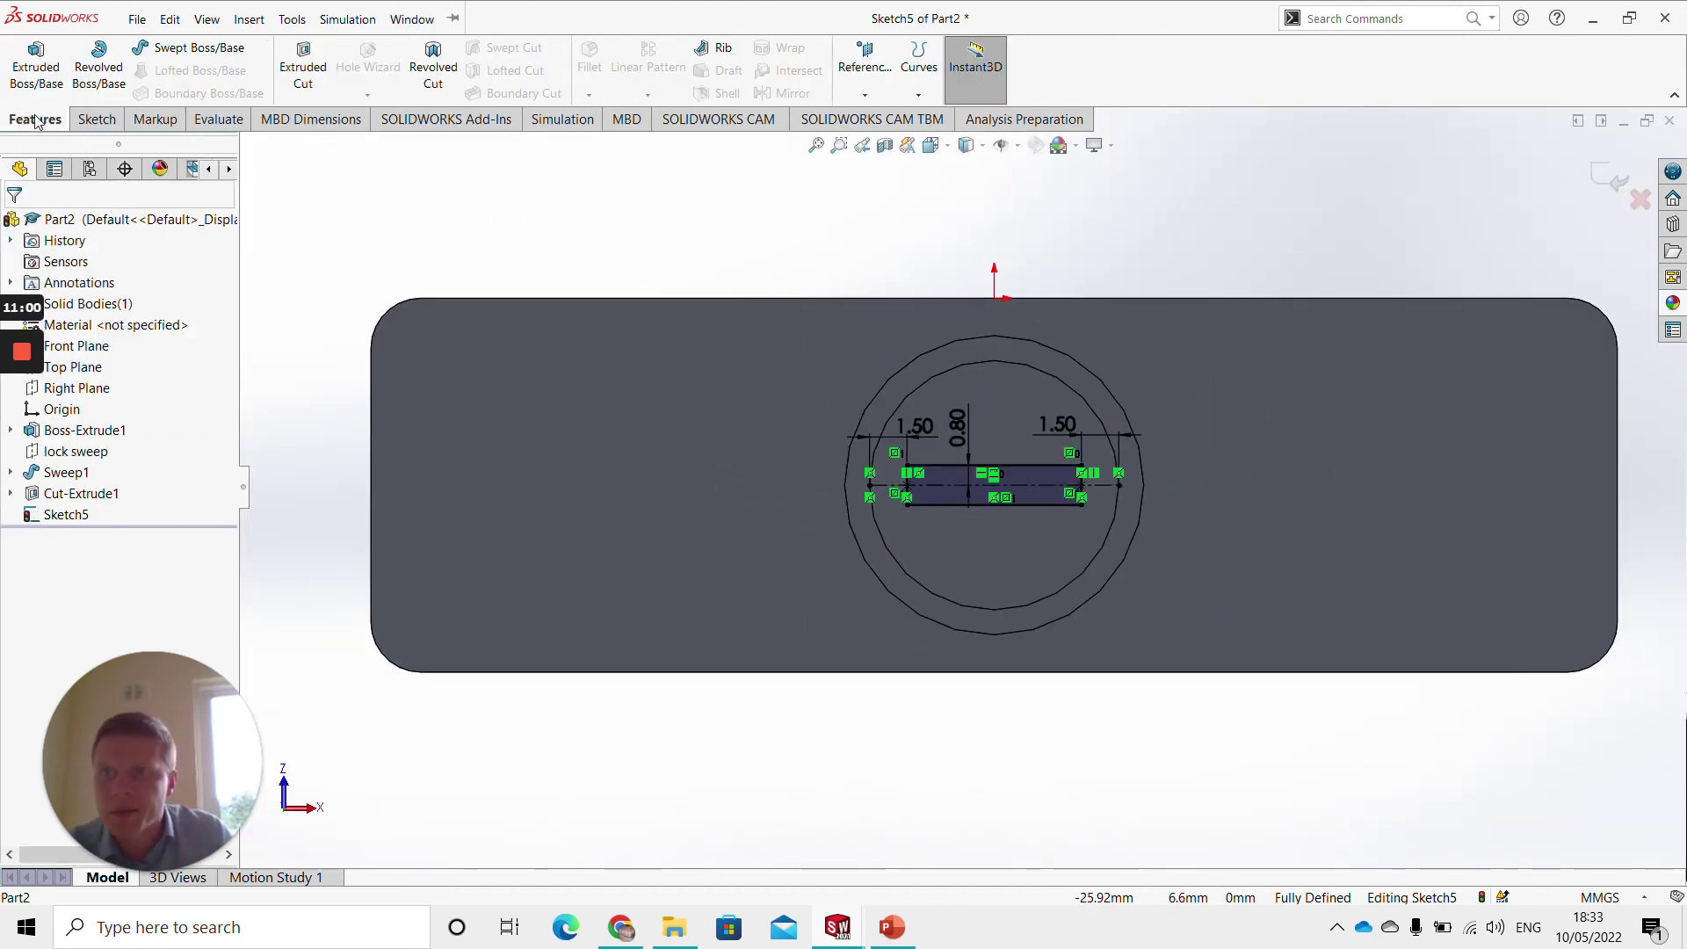
{"action": "left_click", "coordinate": [303, 66]}
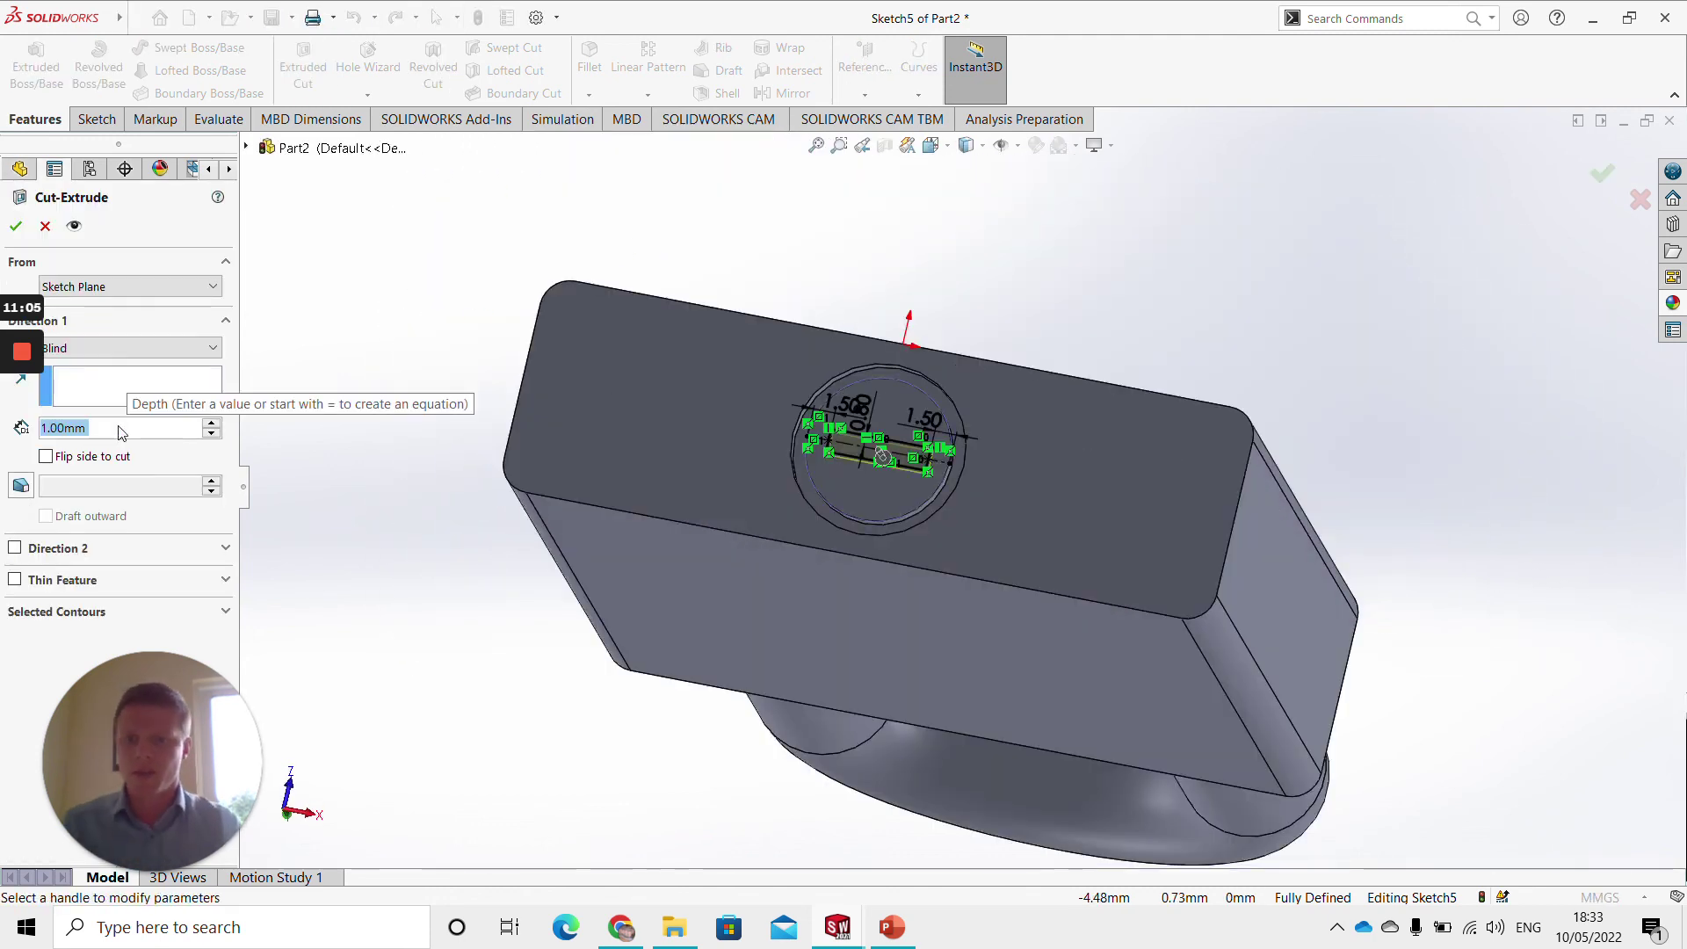
{"action": "type", "text": "10"}
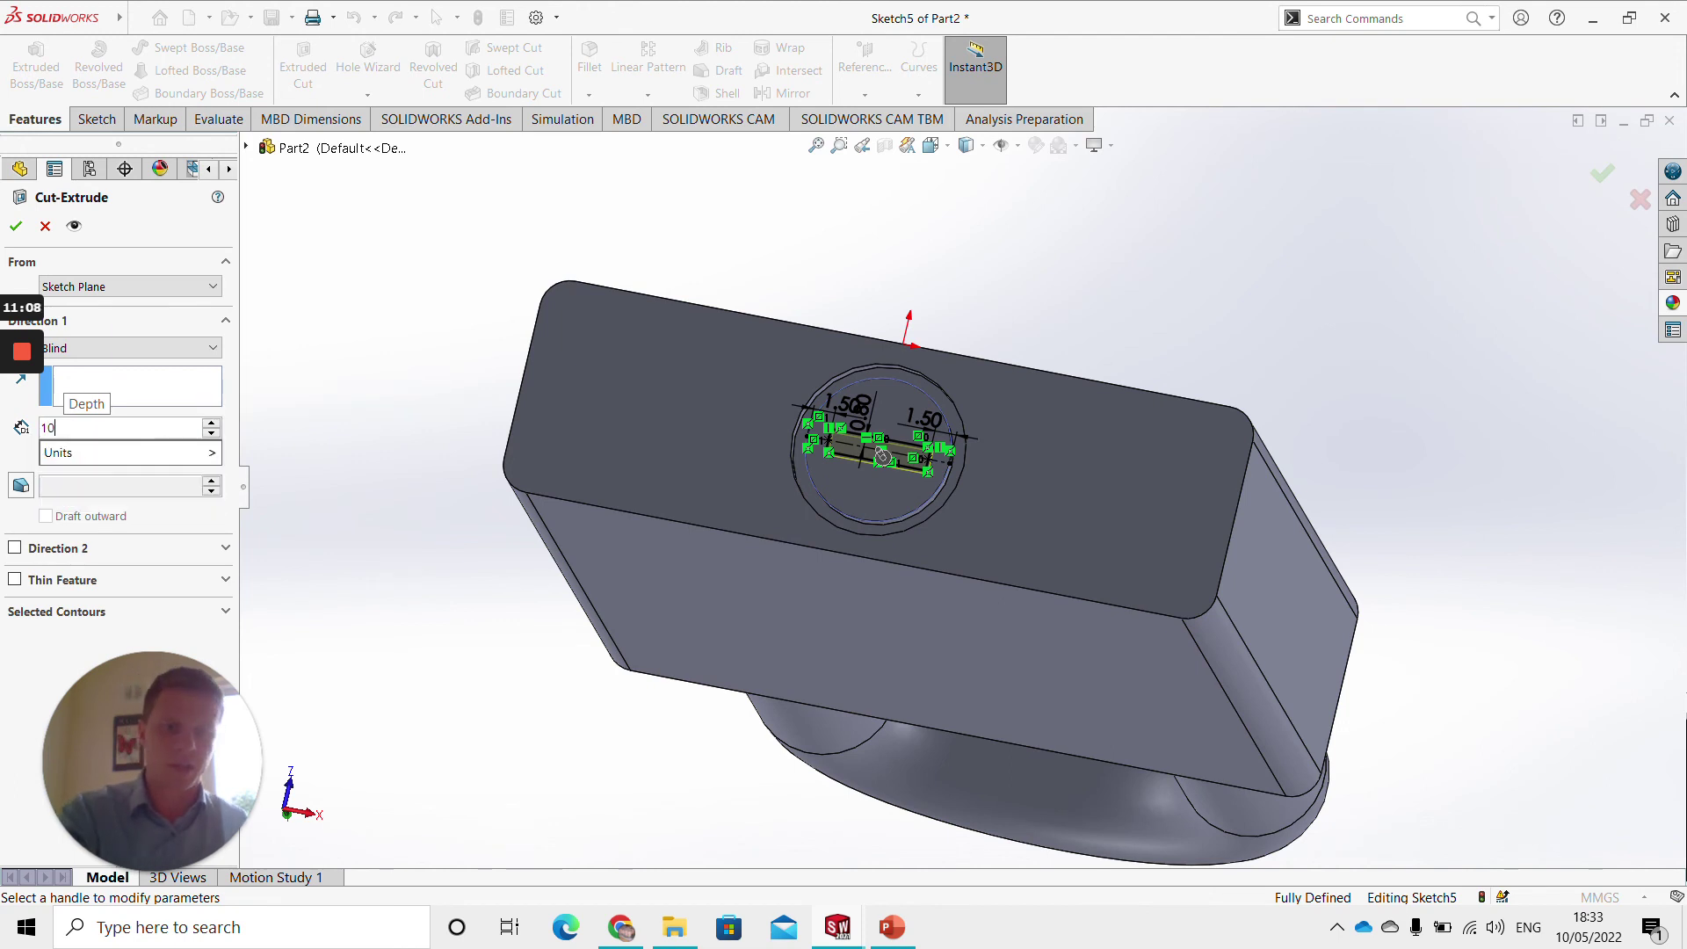
{"action": "key", "text": "Return"}
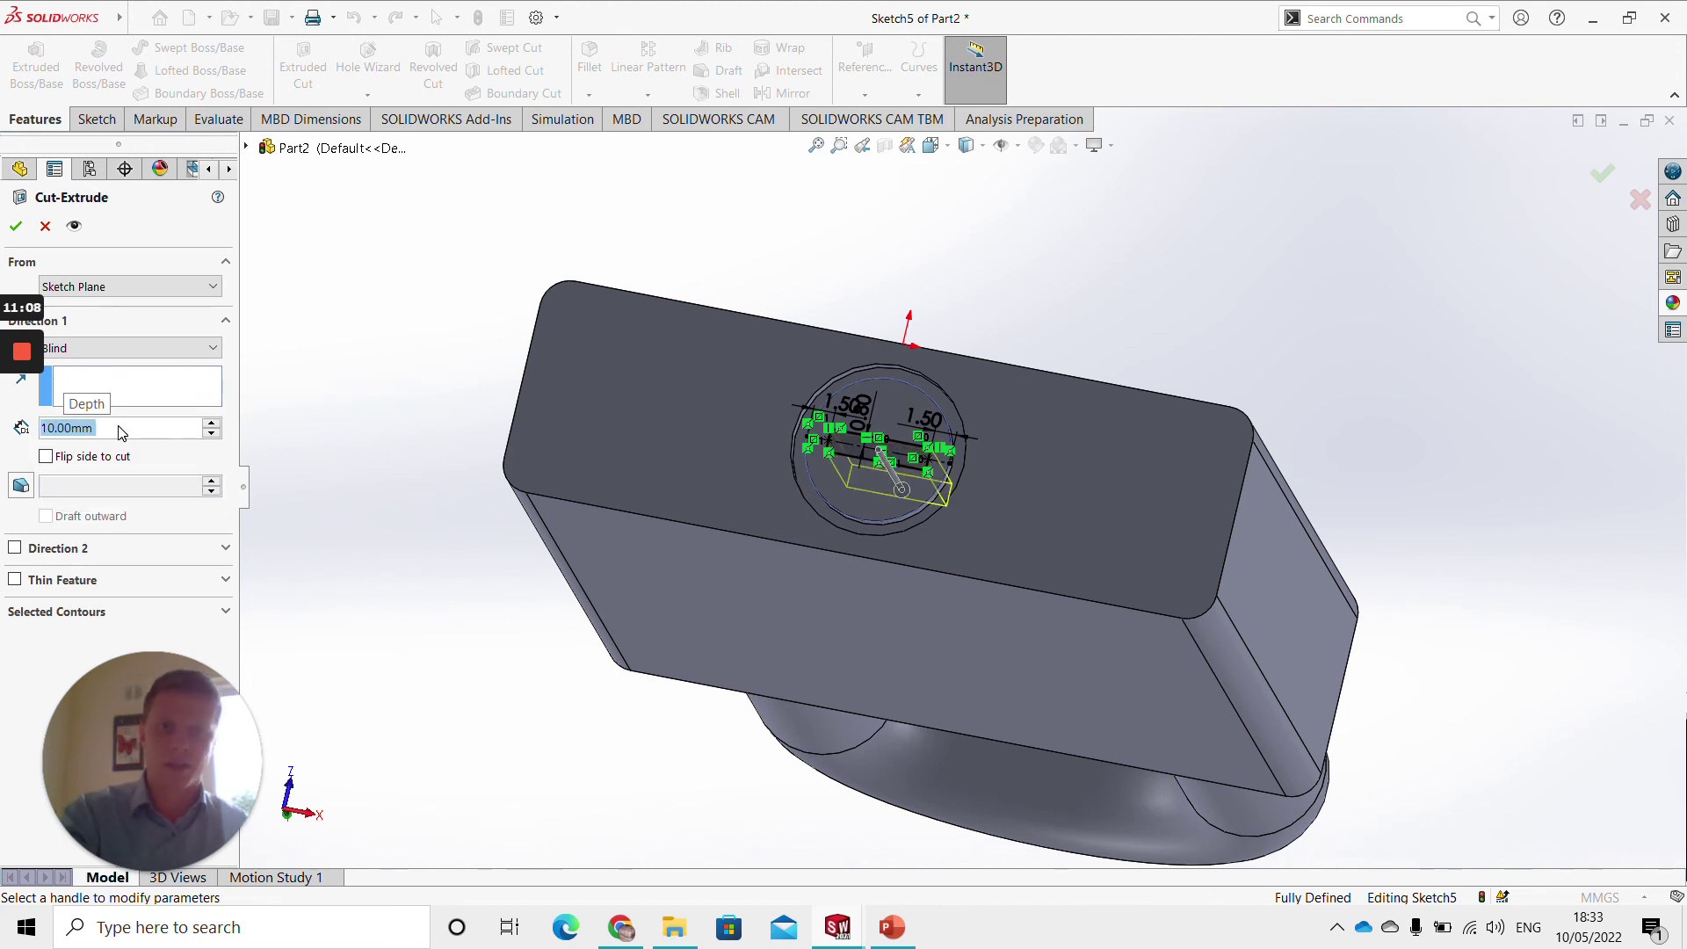
{"action": "left_click", "coordinate": [16, 228]}
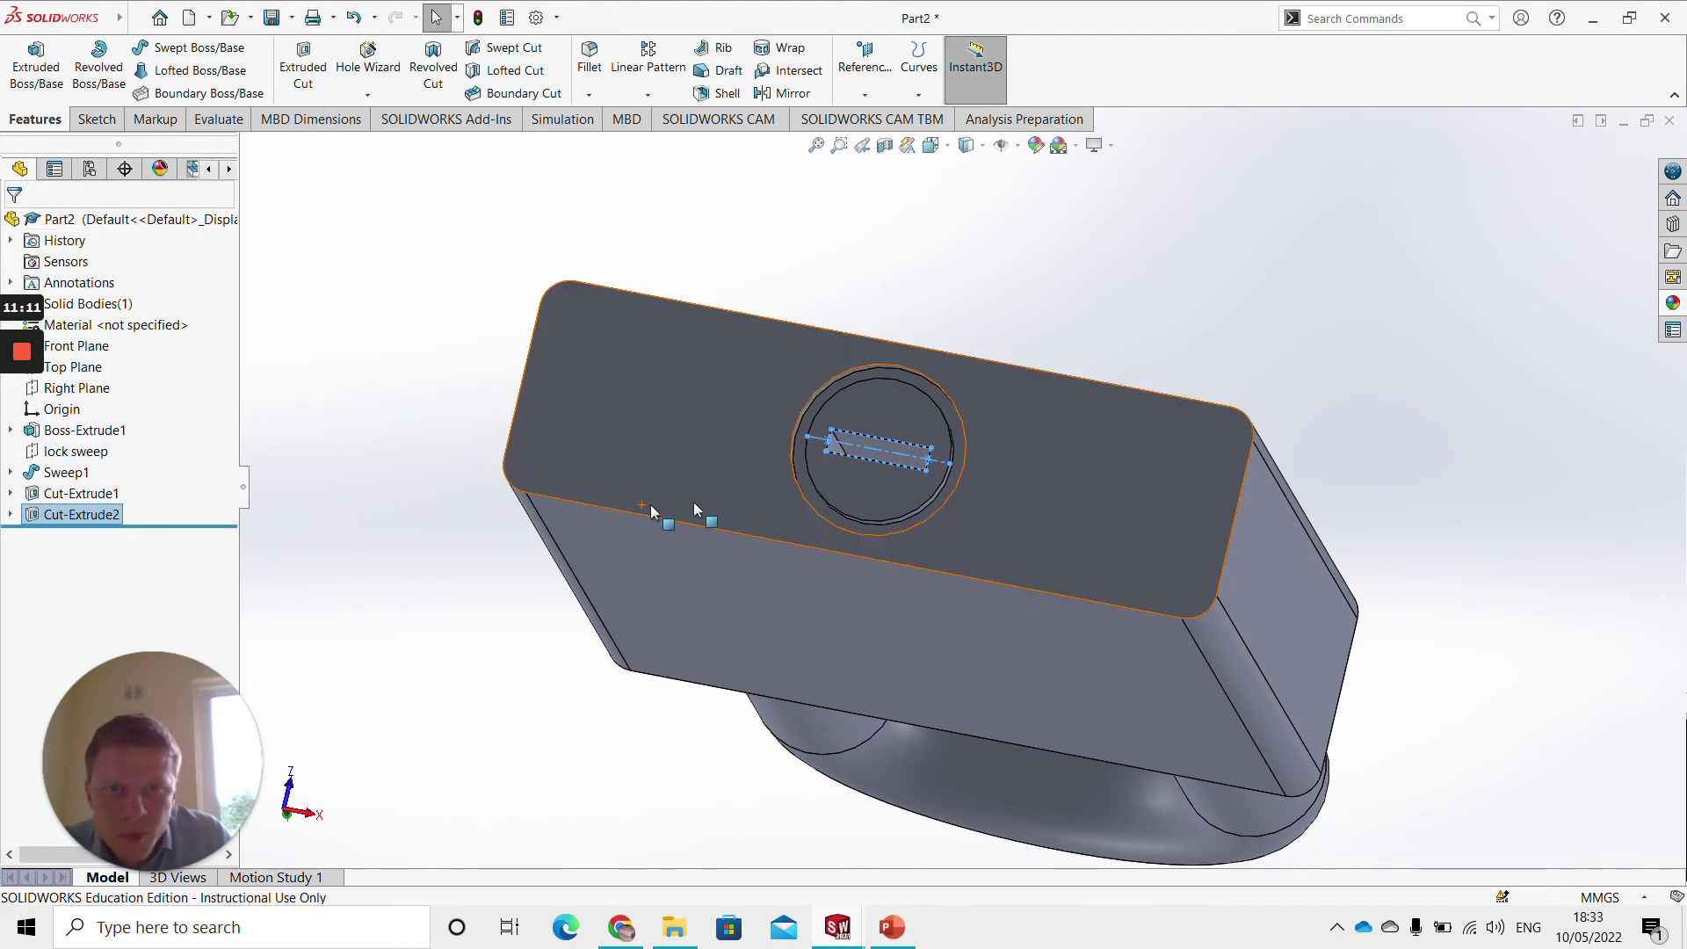
Apply the stainless steel knurled appearance from the Steel metals to the whole shackle sweep feature
{"action": "middle_click_drag", "start_coordinate": [933, 414], "coordinate": [1021, 680]}
{"action": "scroll", "coordinate": [1015, 543], "scroll_direction": "up", "scroll_amount": 4}
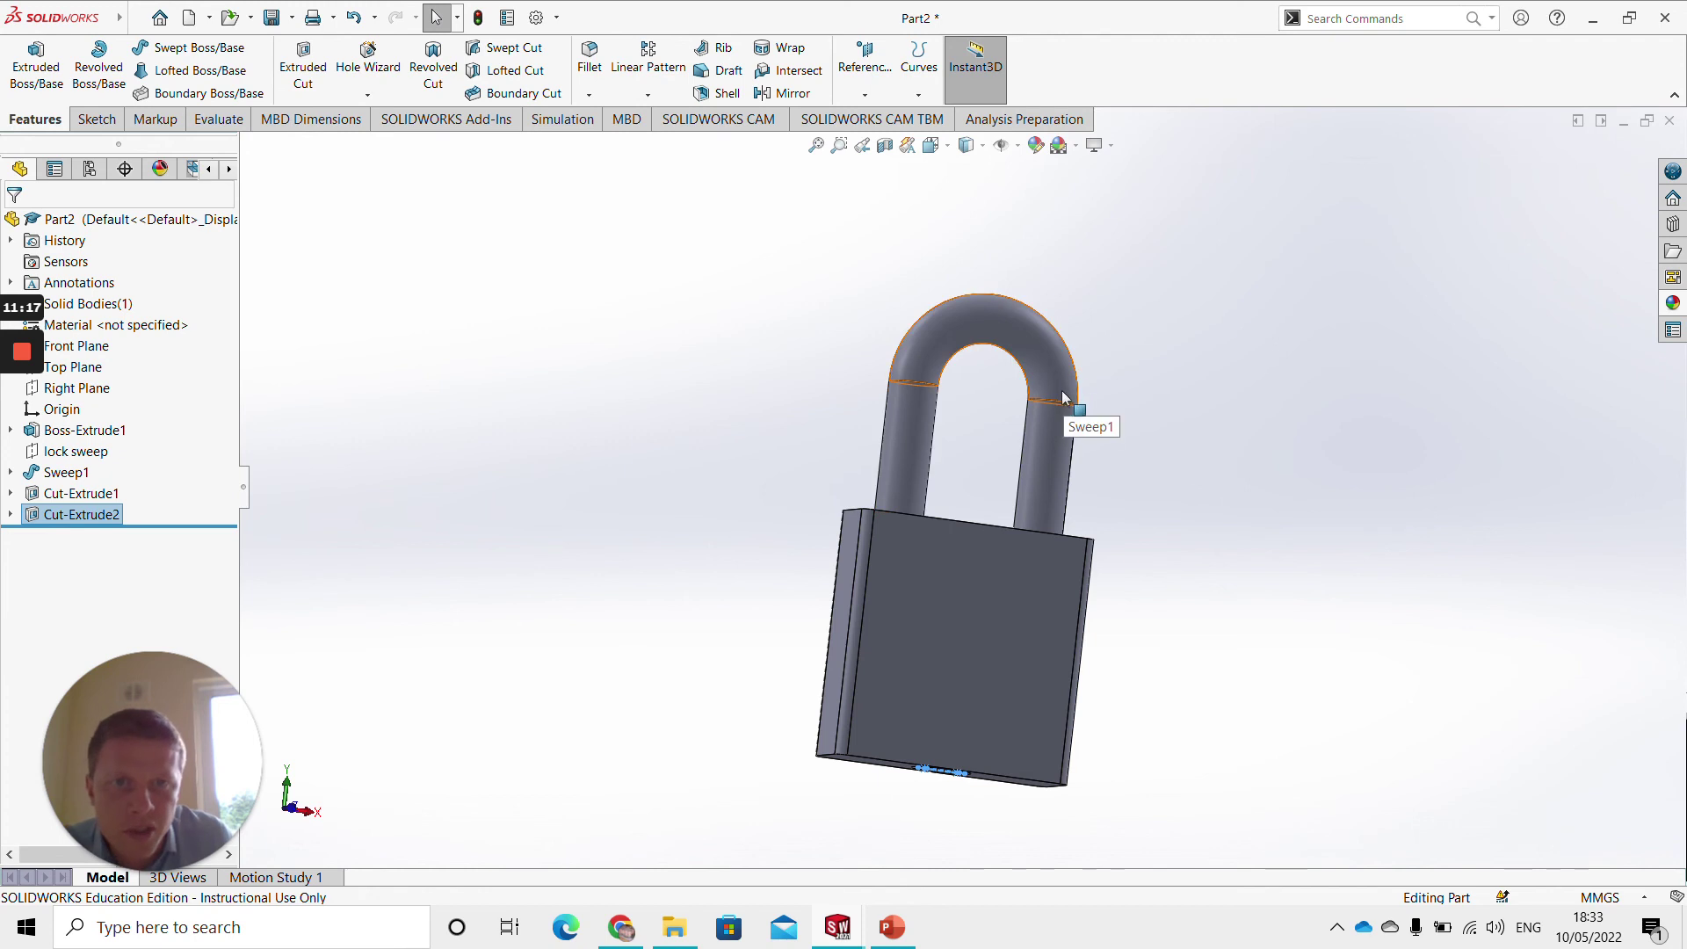
{"action": "middle_click_drag", "start_coordinate": [1048, 362], "coordinate": [1020, 388]}
{"action": "right_click", "coordinate": [1021, 391]}
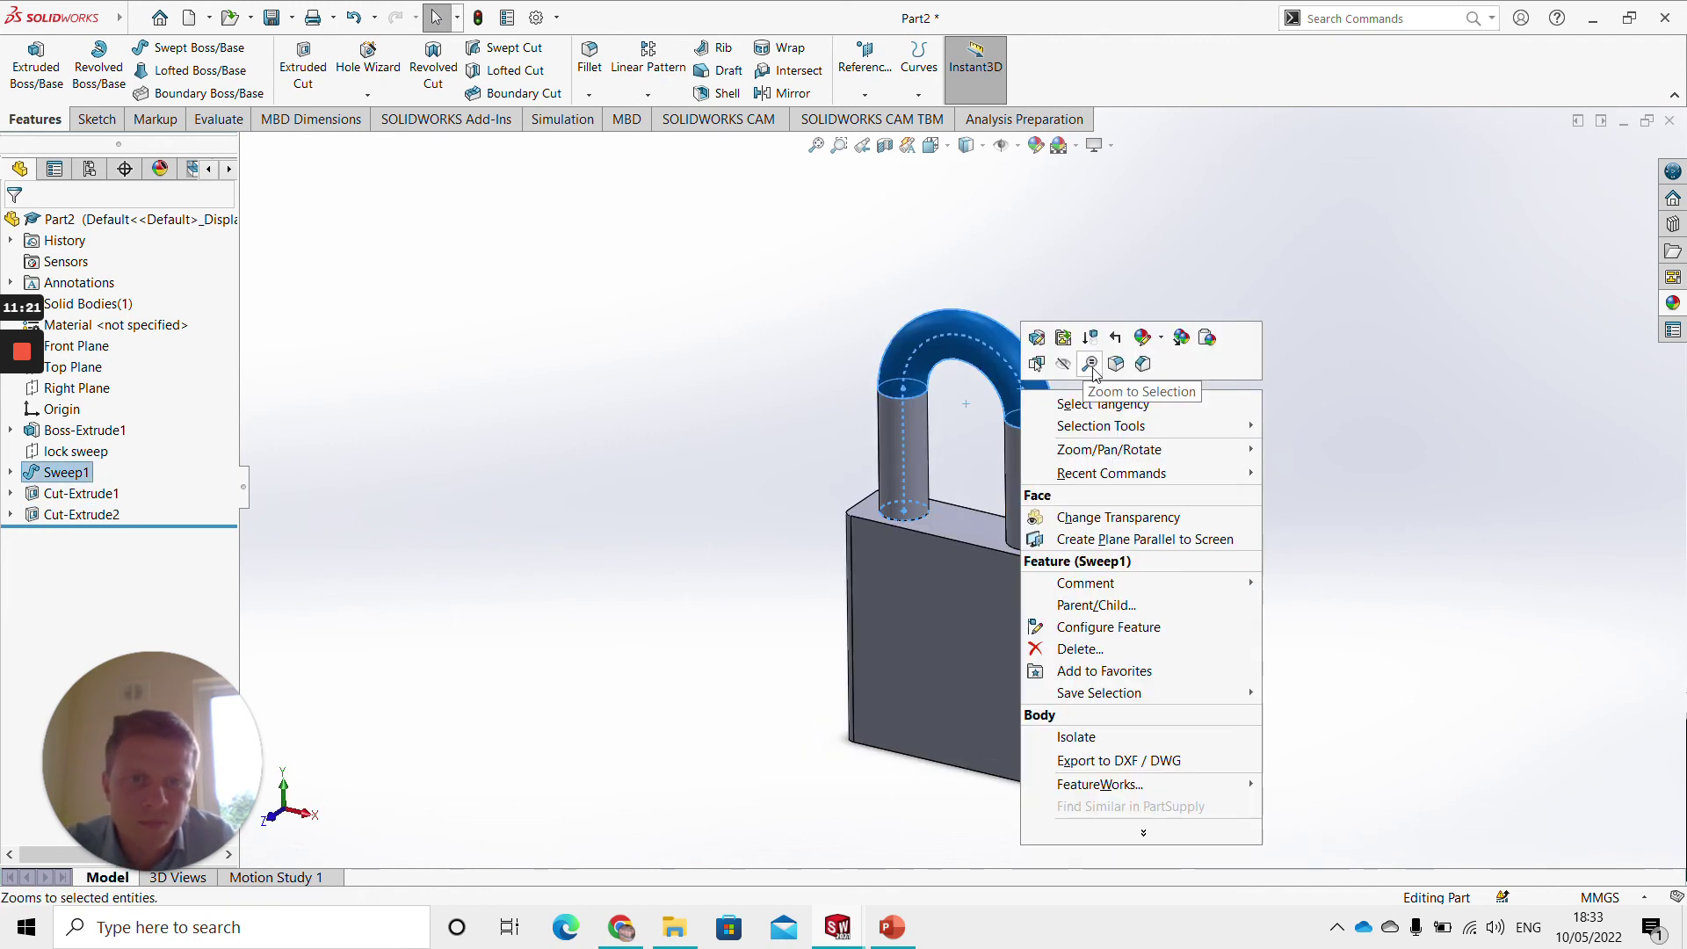
{"action": "left_click", "coordinate": [1160, 339]}
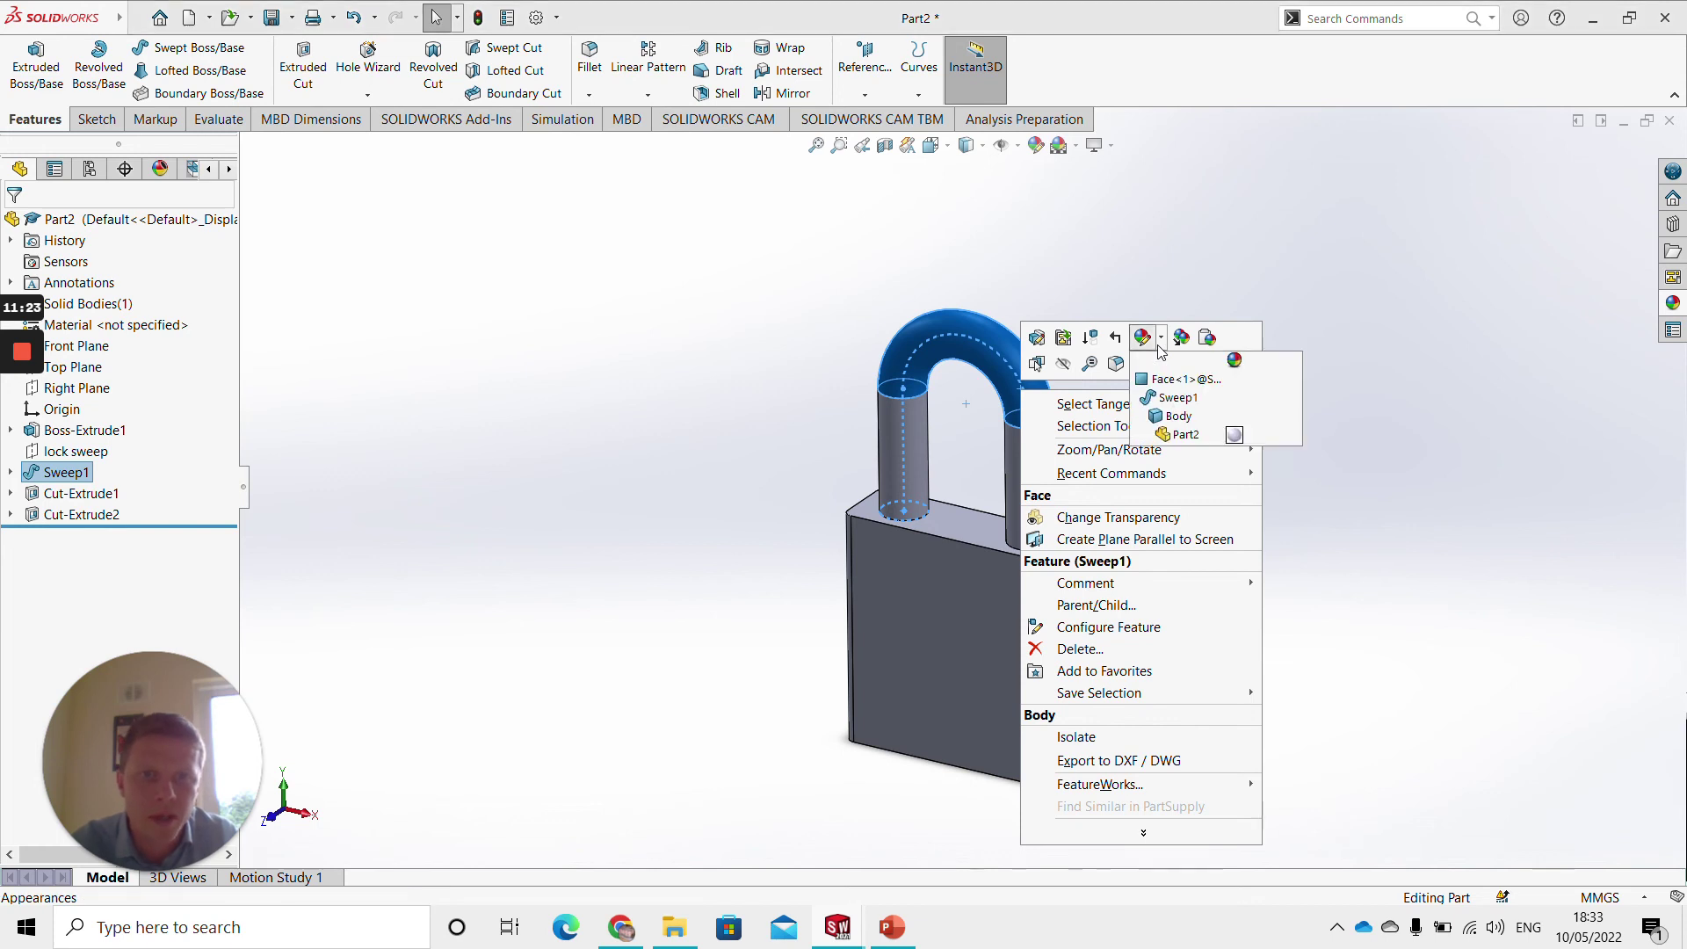
{"action": "left_click", "coordinate": [1169, 399]}
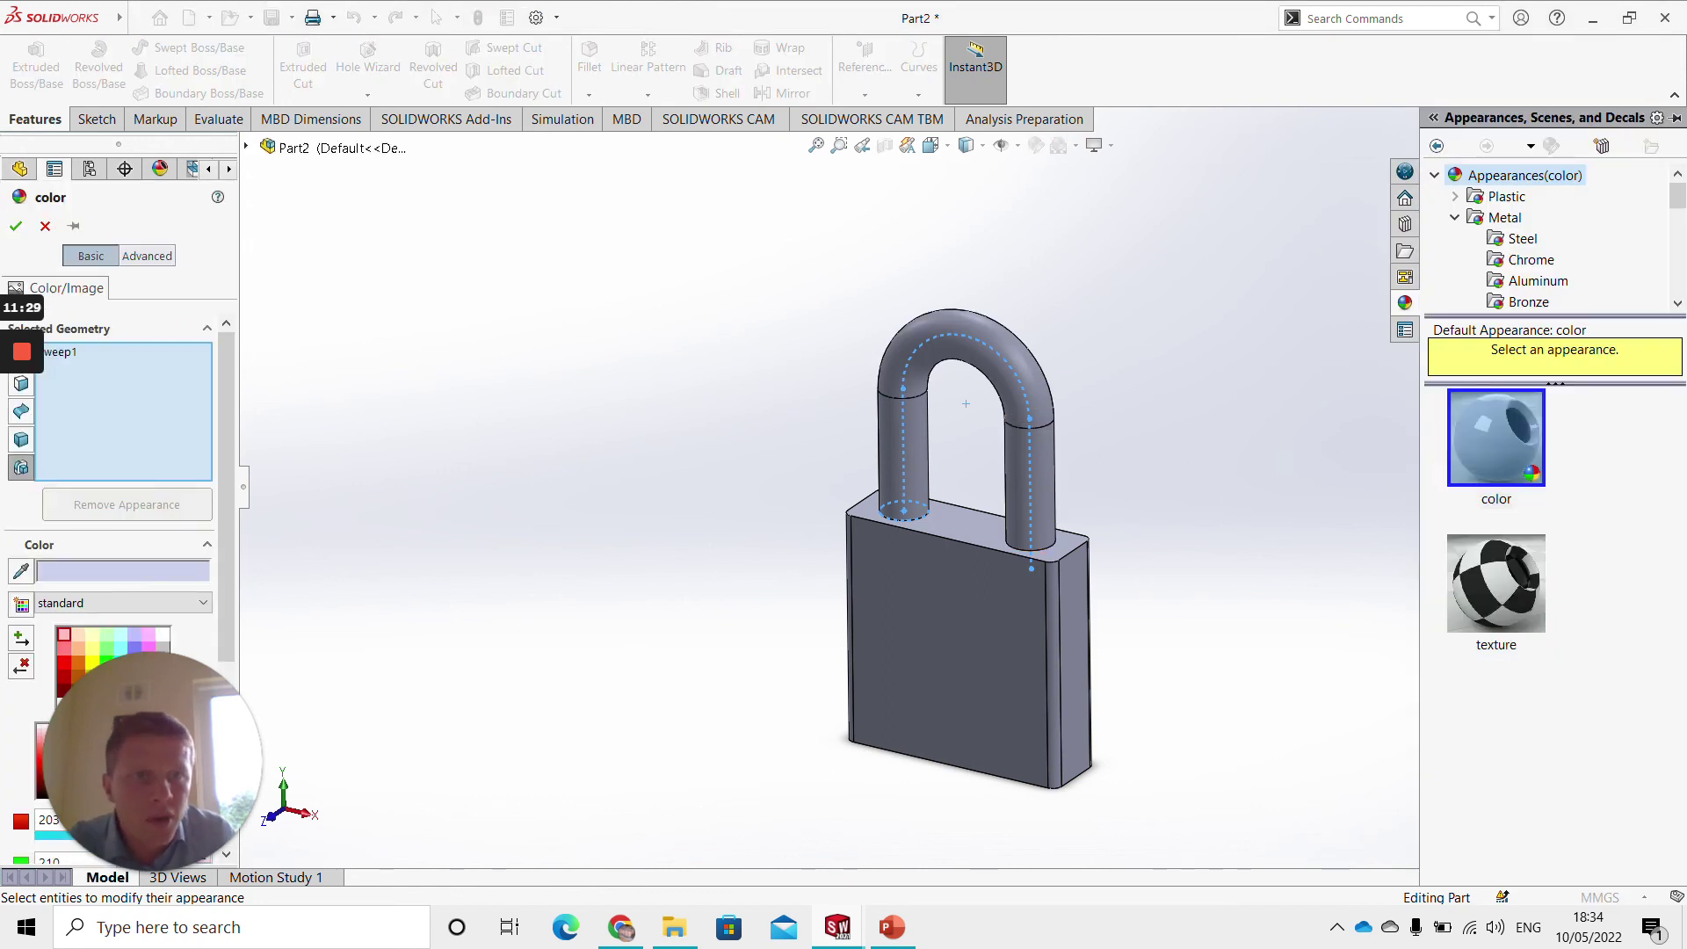
{"action": "left_click", "coordinate": [1510, 239]}
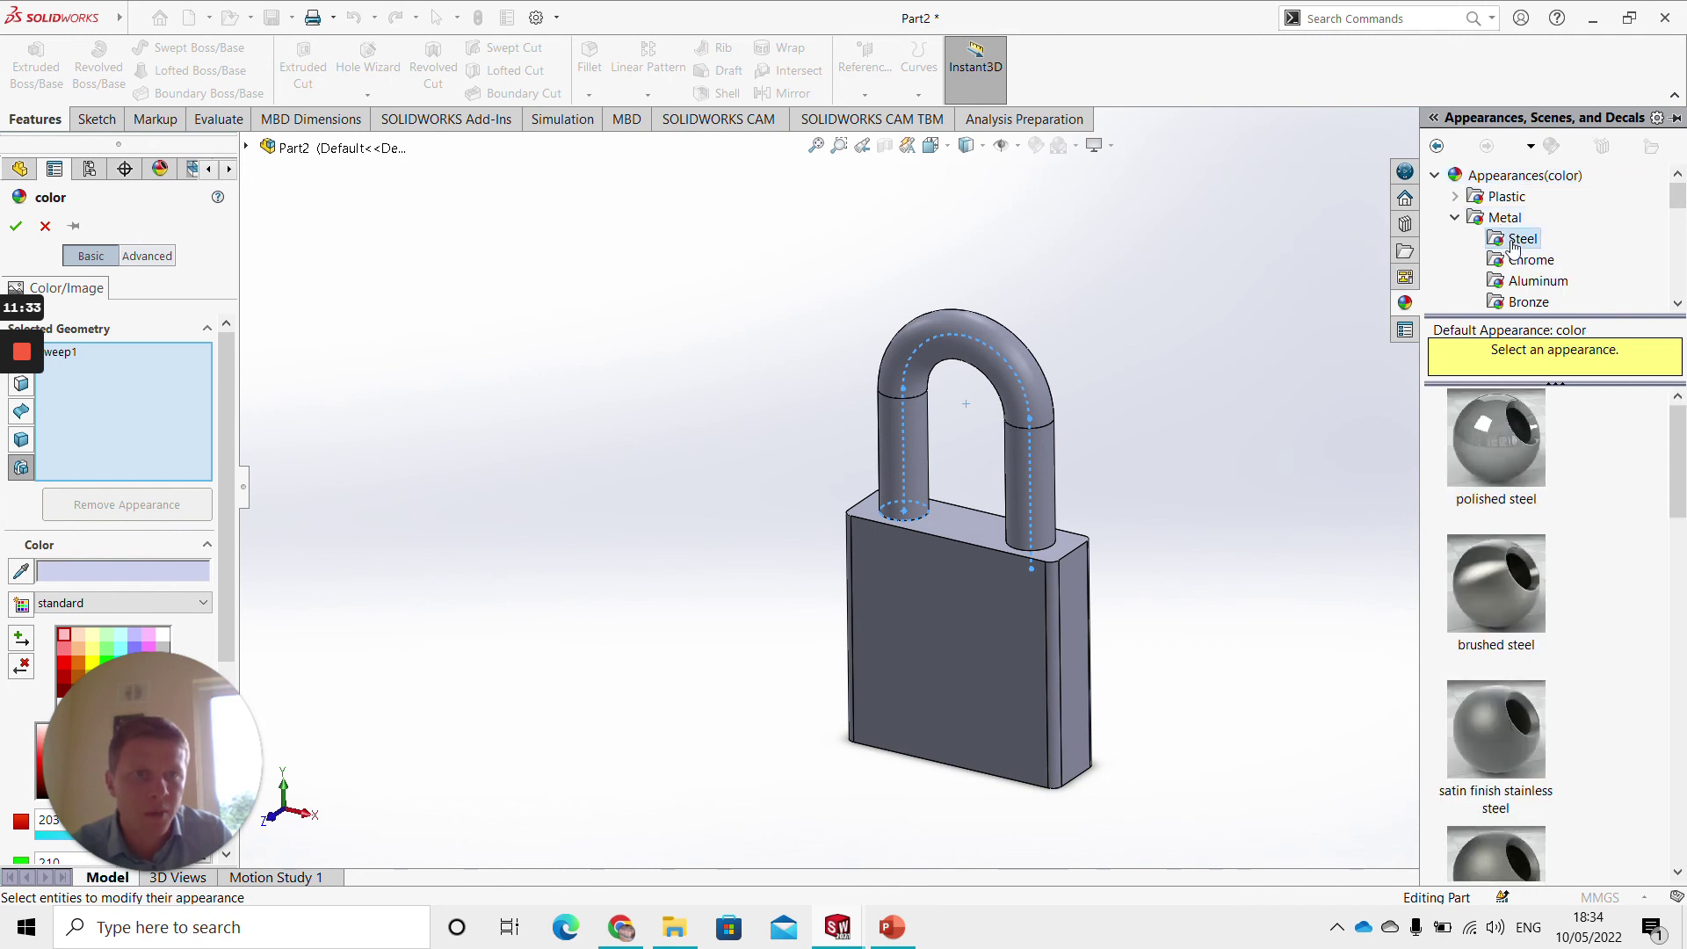
{"action": "scroll", "coordinate": [1507, 567], "scroll_direction": "down", "scroll_amount": 5}
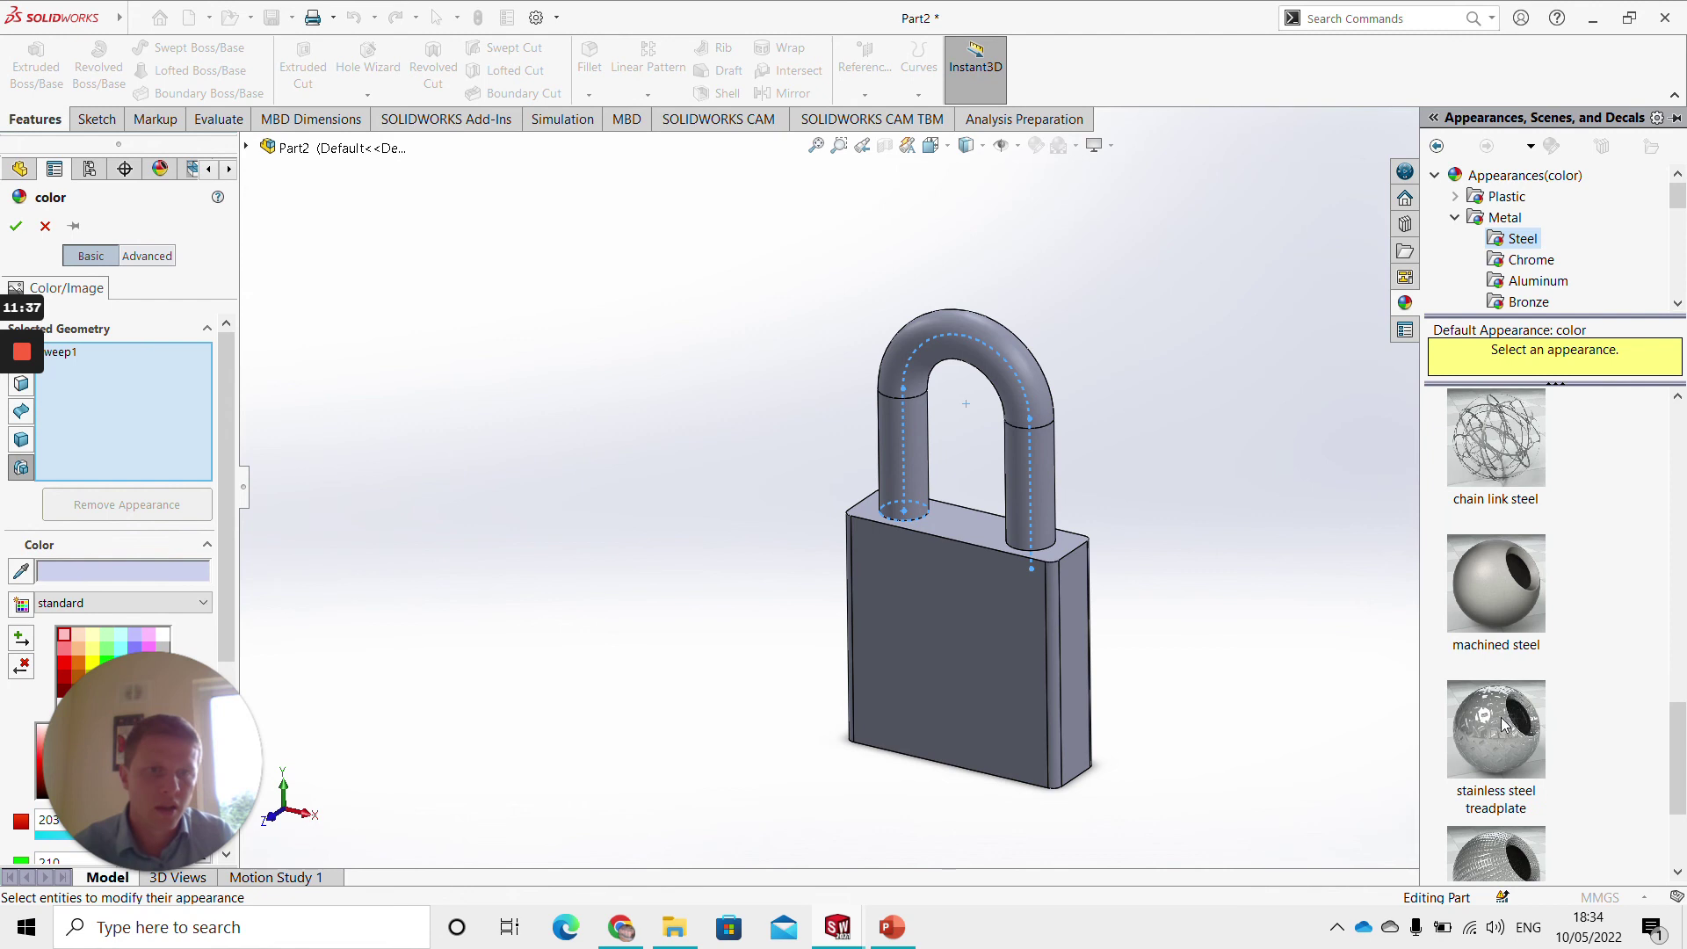
{"action": "scroll", "coordinate": [1505, 703], "scroll_direction": "up", "scroll_amount": 8}
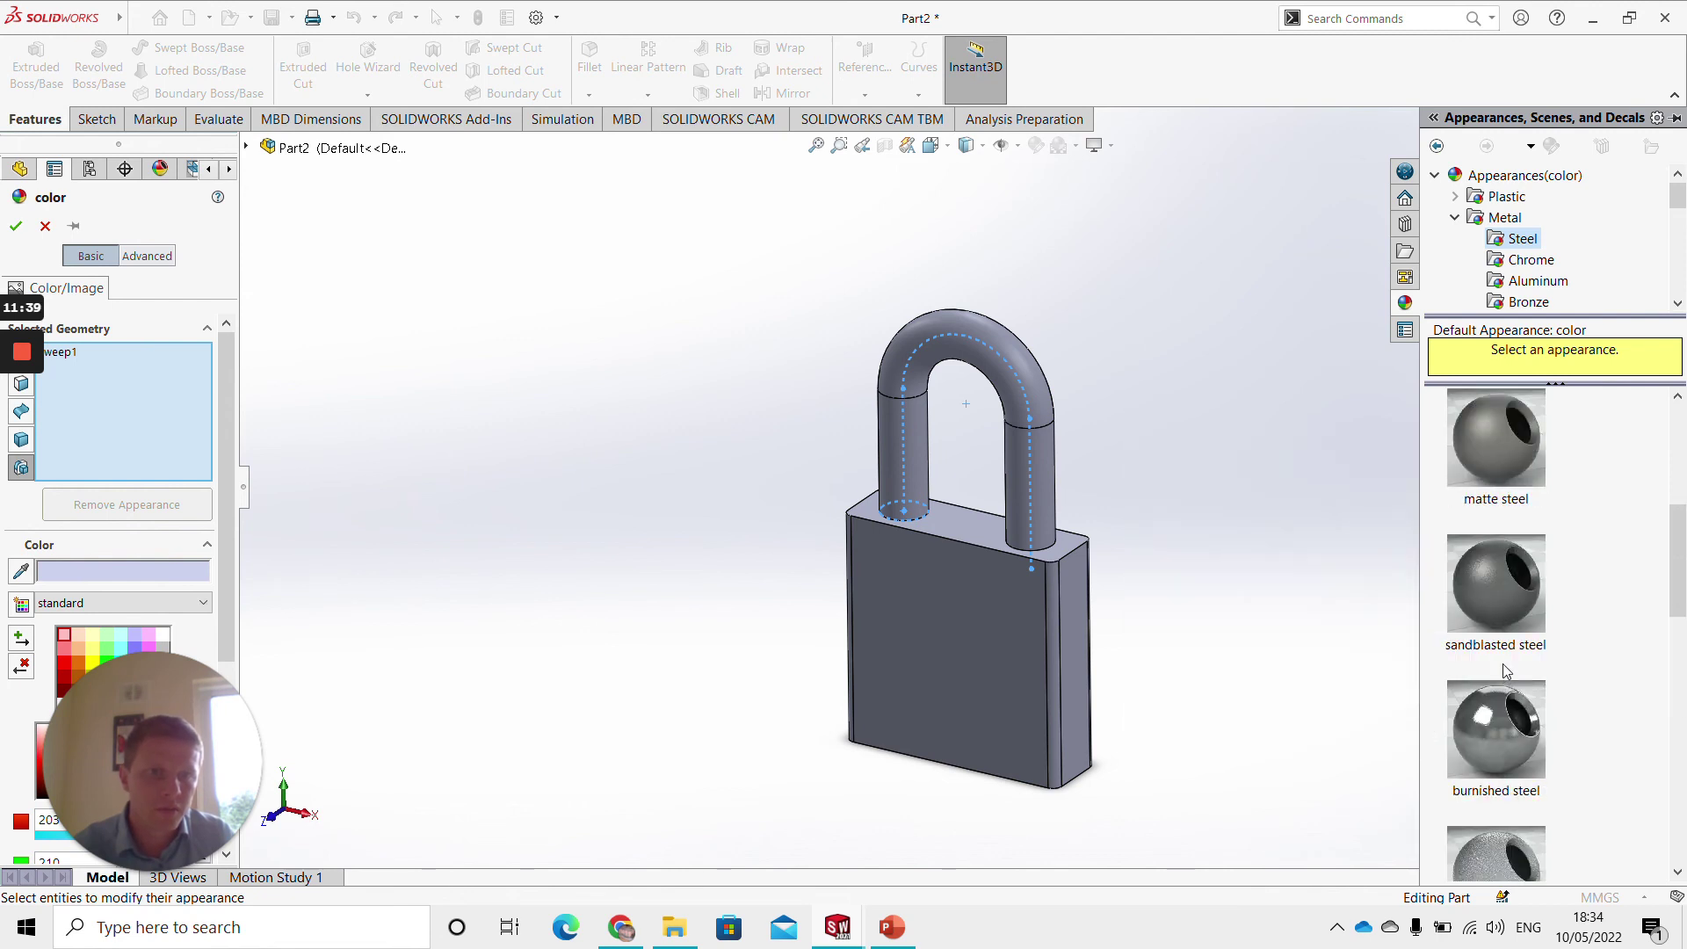
{"action": "scroll", "coordinate": [1505, 670], "scroll_direction": "down", "scroll_amount": 6}
{"action": "mouse_move", "coordinate": [1503, 690]}
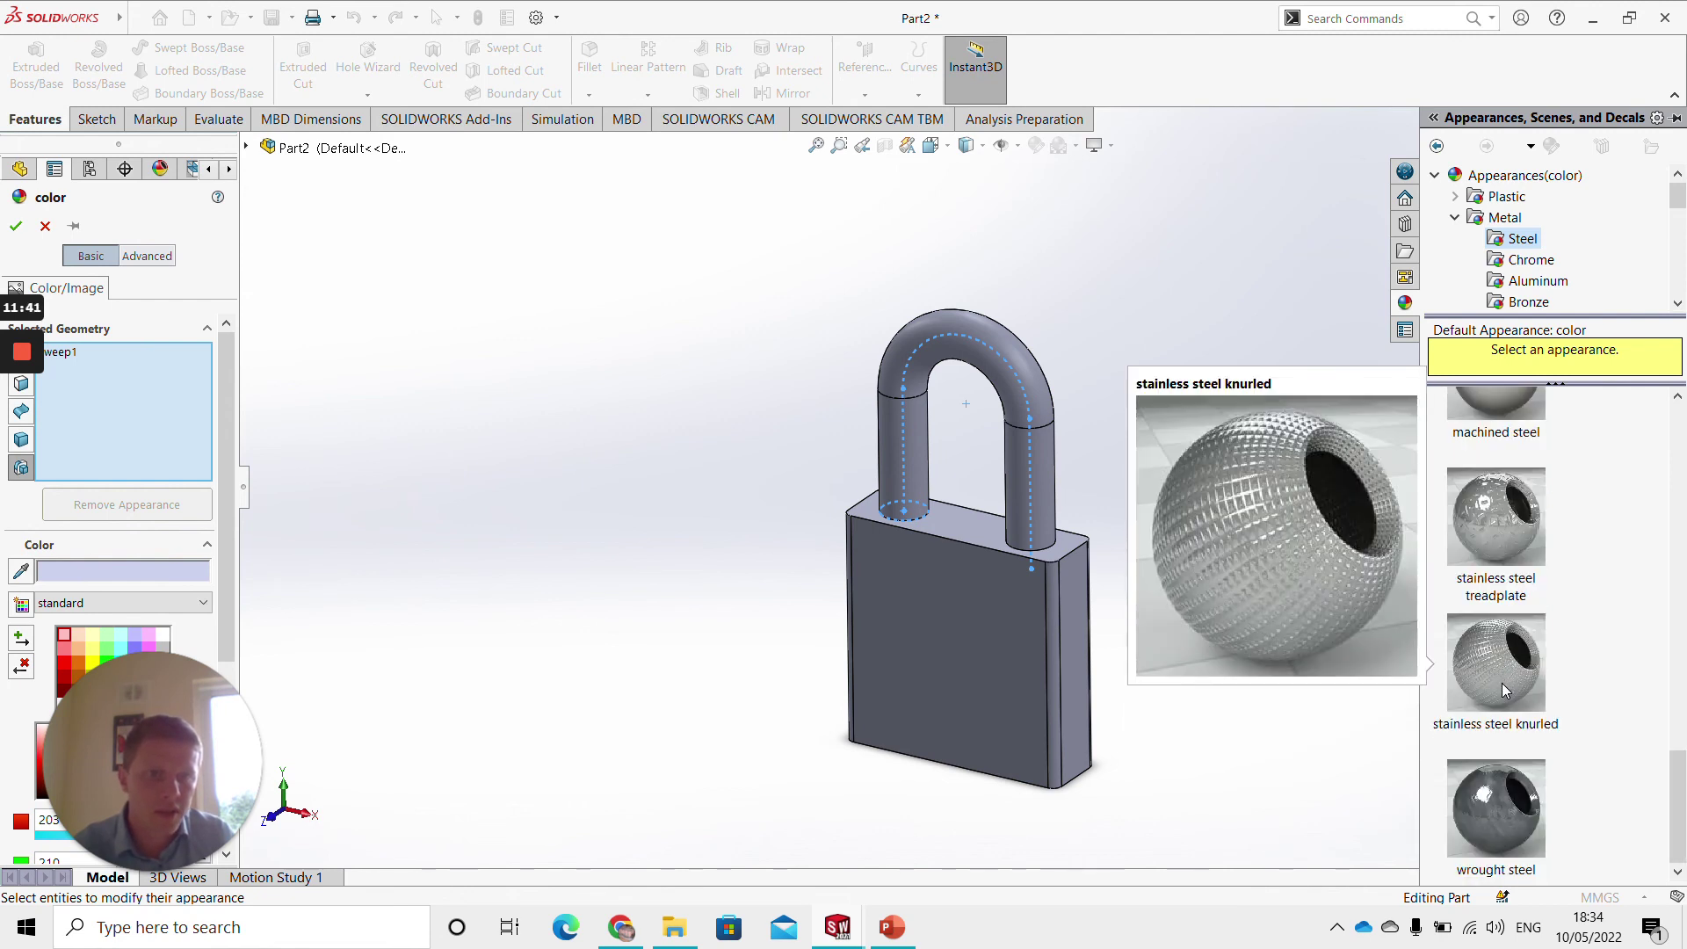
{"action": "left_click", "coordinate": [1501, 683]}
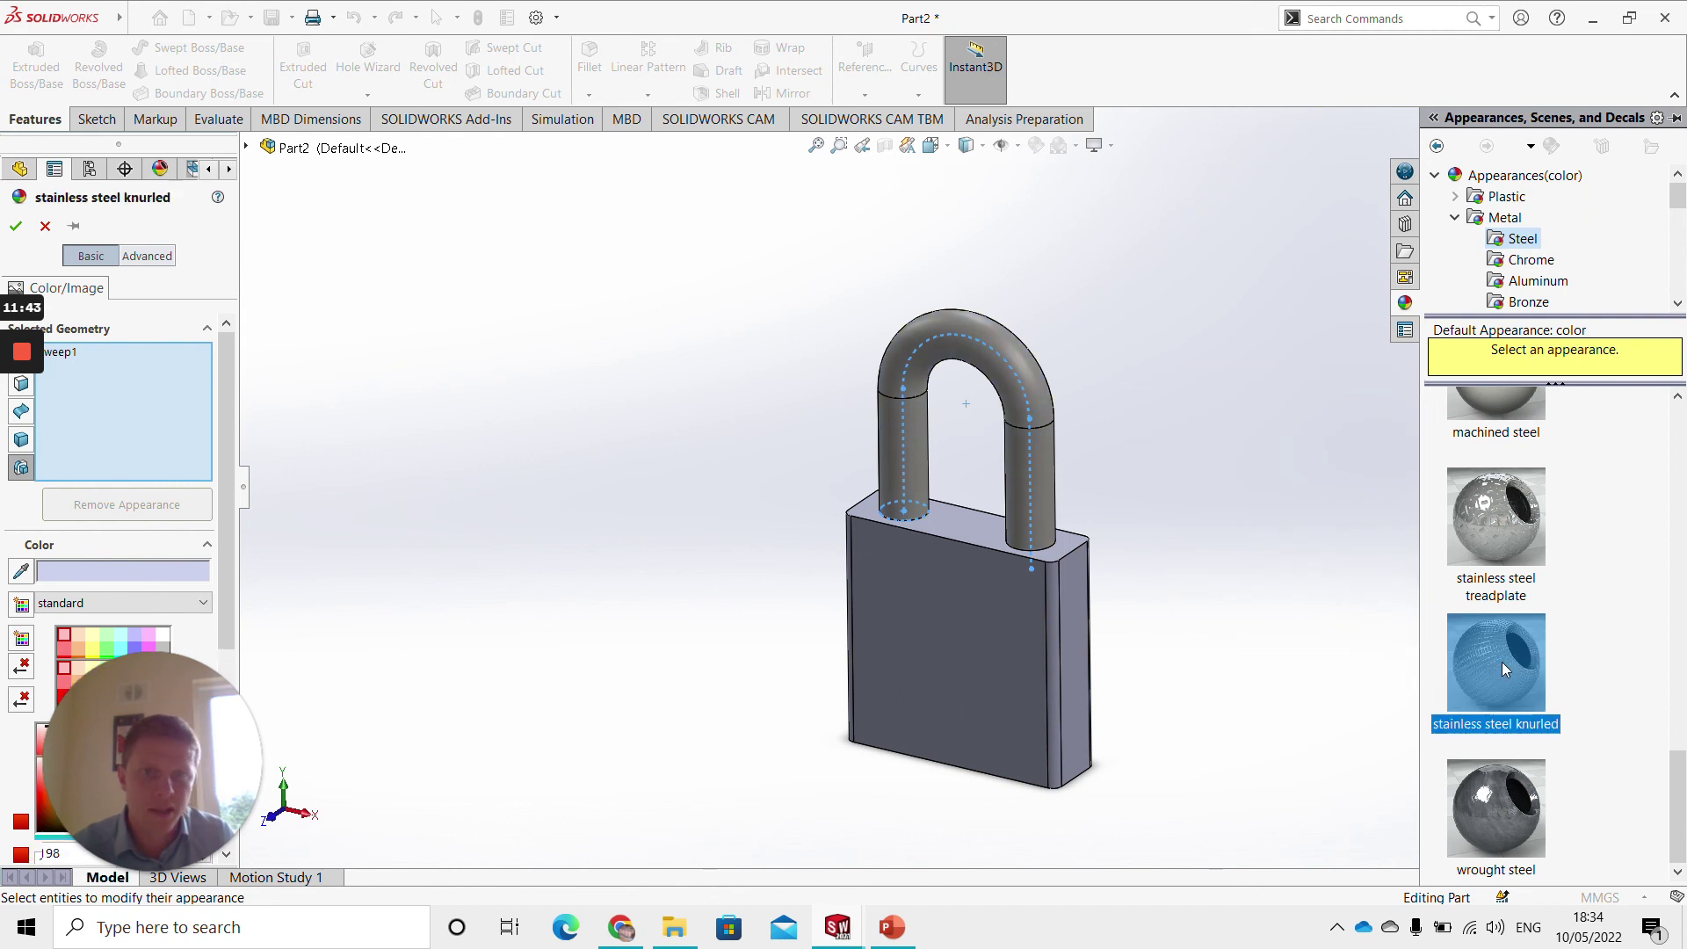
{"action": "left_click", "coordinate": [15, 227]}
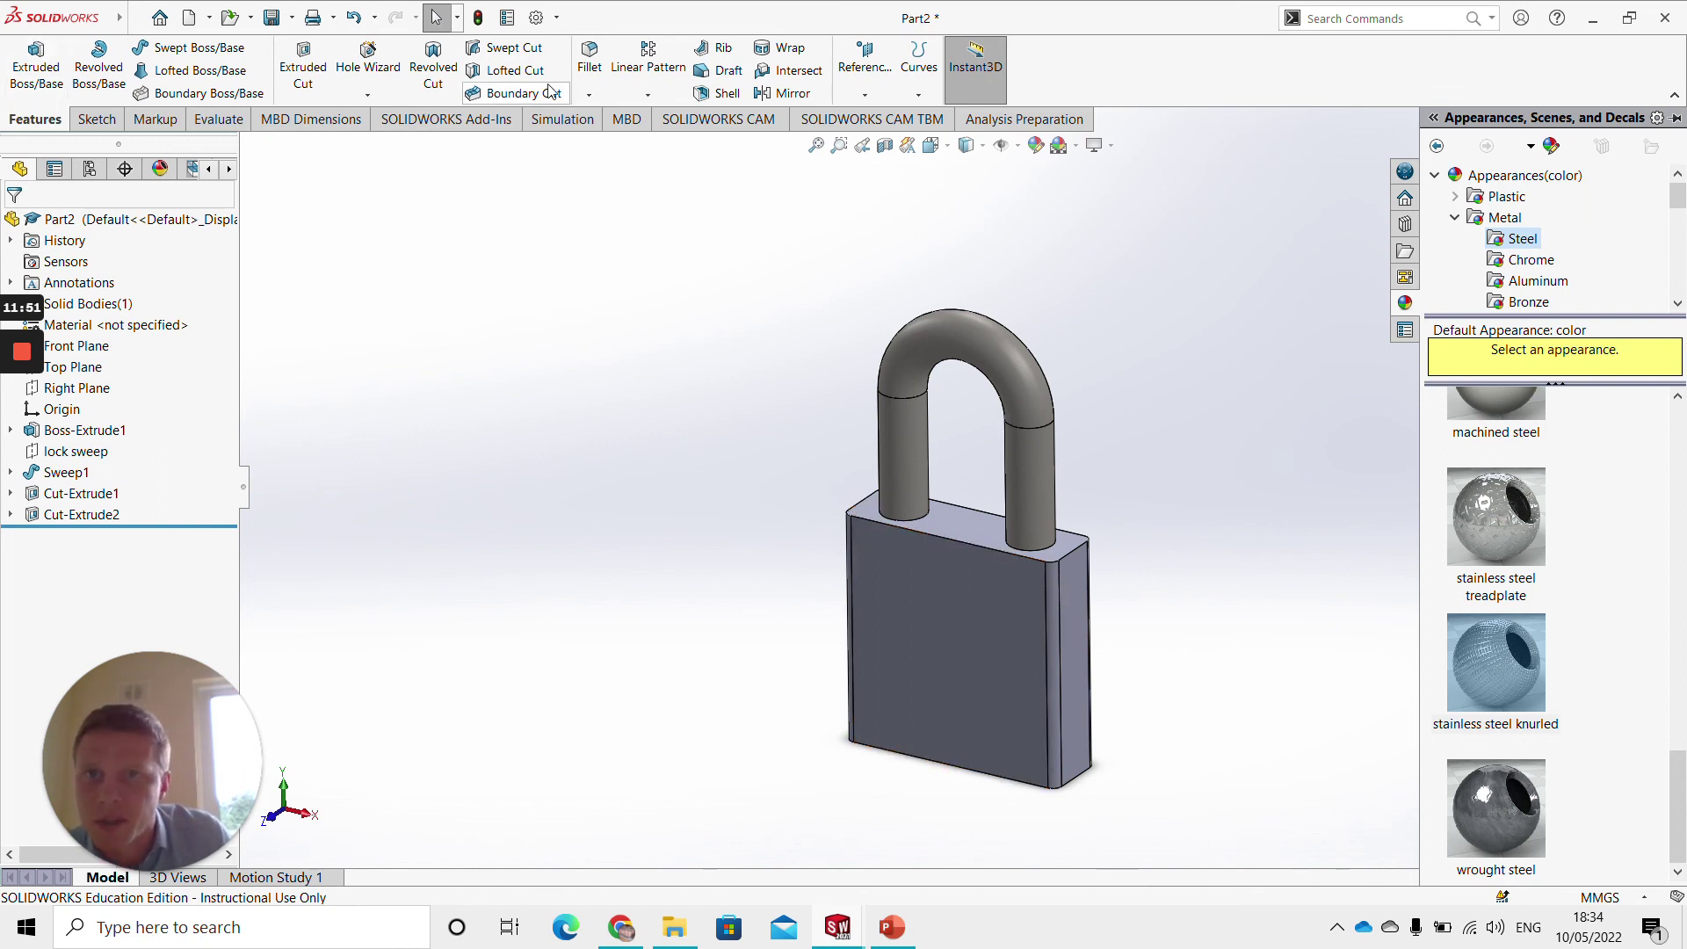
Fillet the edge loop around the padlock body's top face with a 1 mm symmetric radius
{"action": "left_click", "coordinate": [589, 60]}
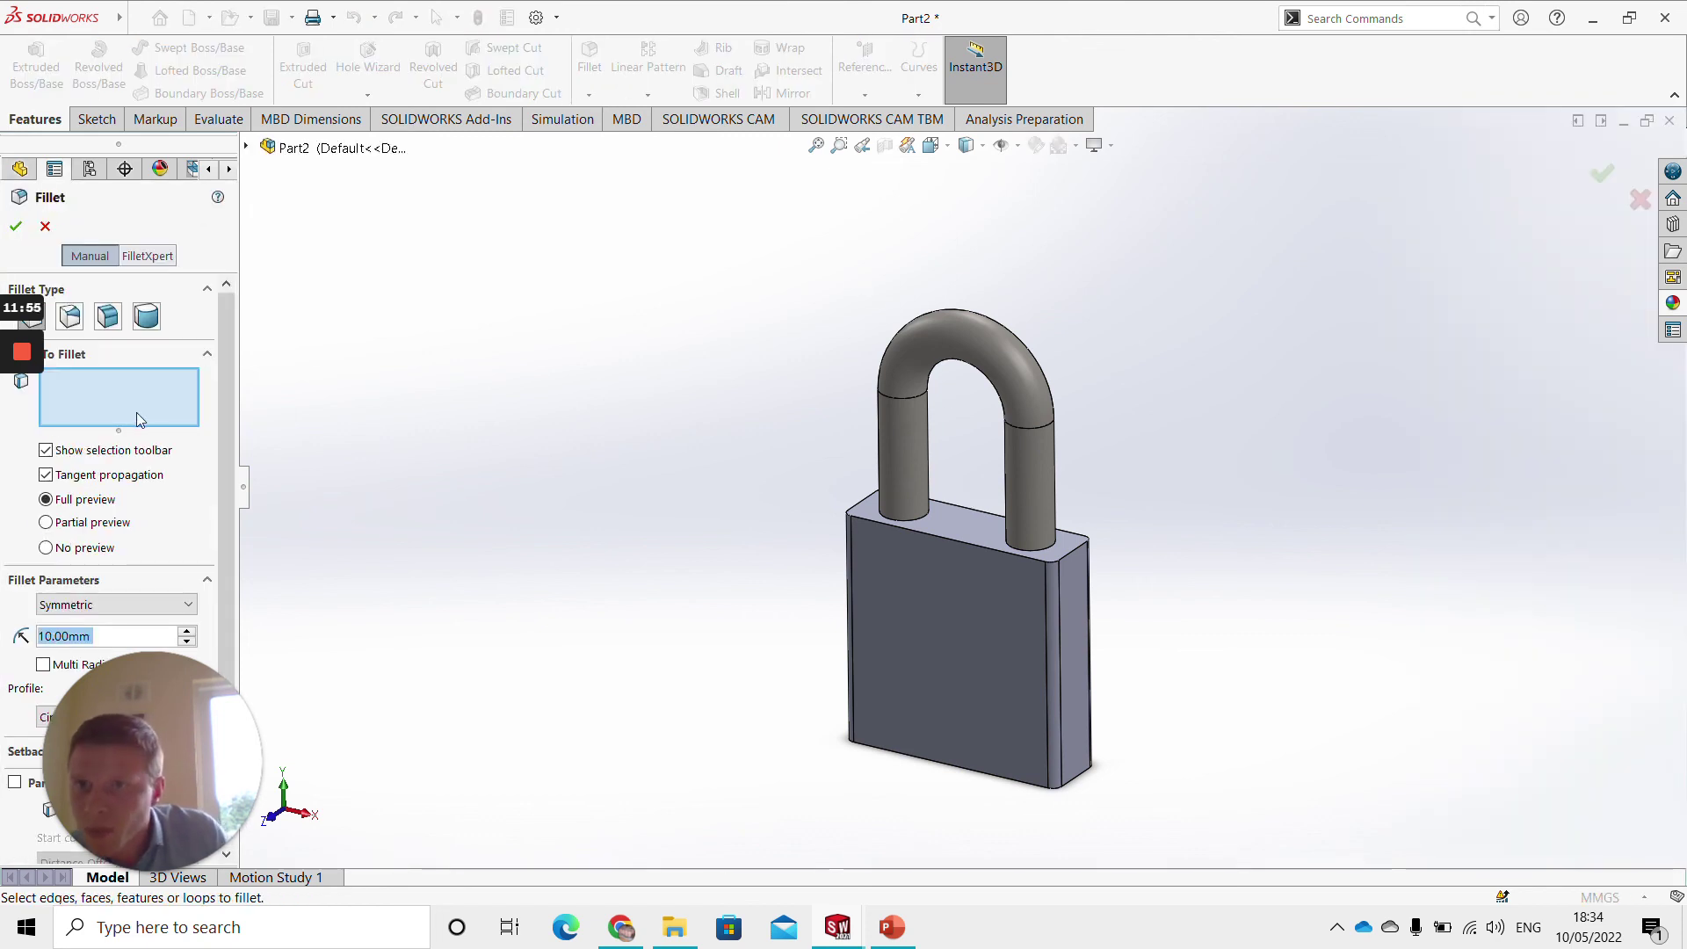
{"action": "left_click", "coordinate": [1630, 21]}
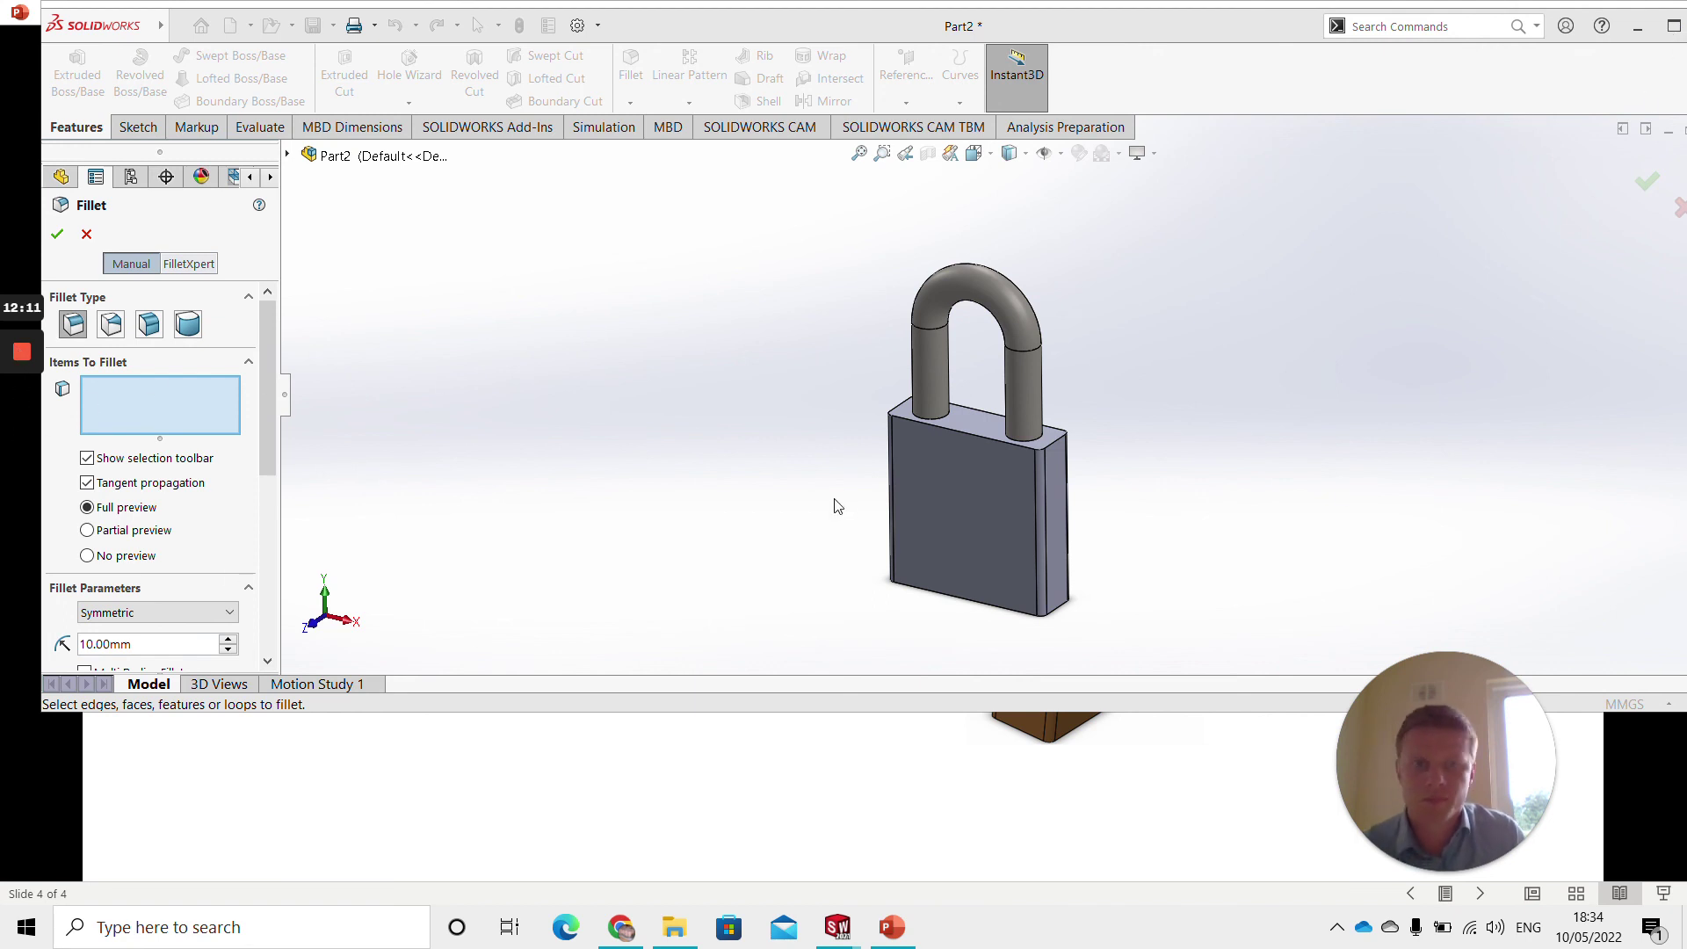
{"action": "mouse_move", "coordinate": [1382, 787]}
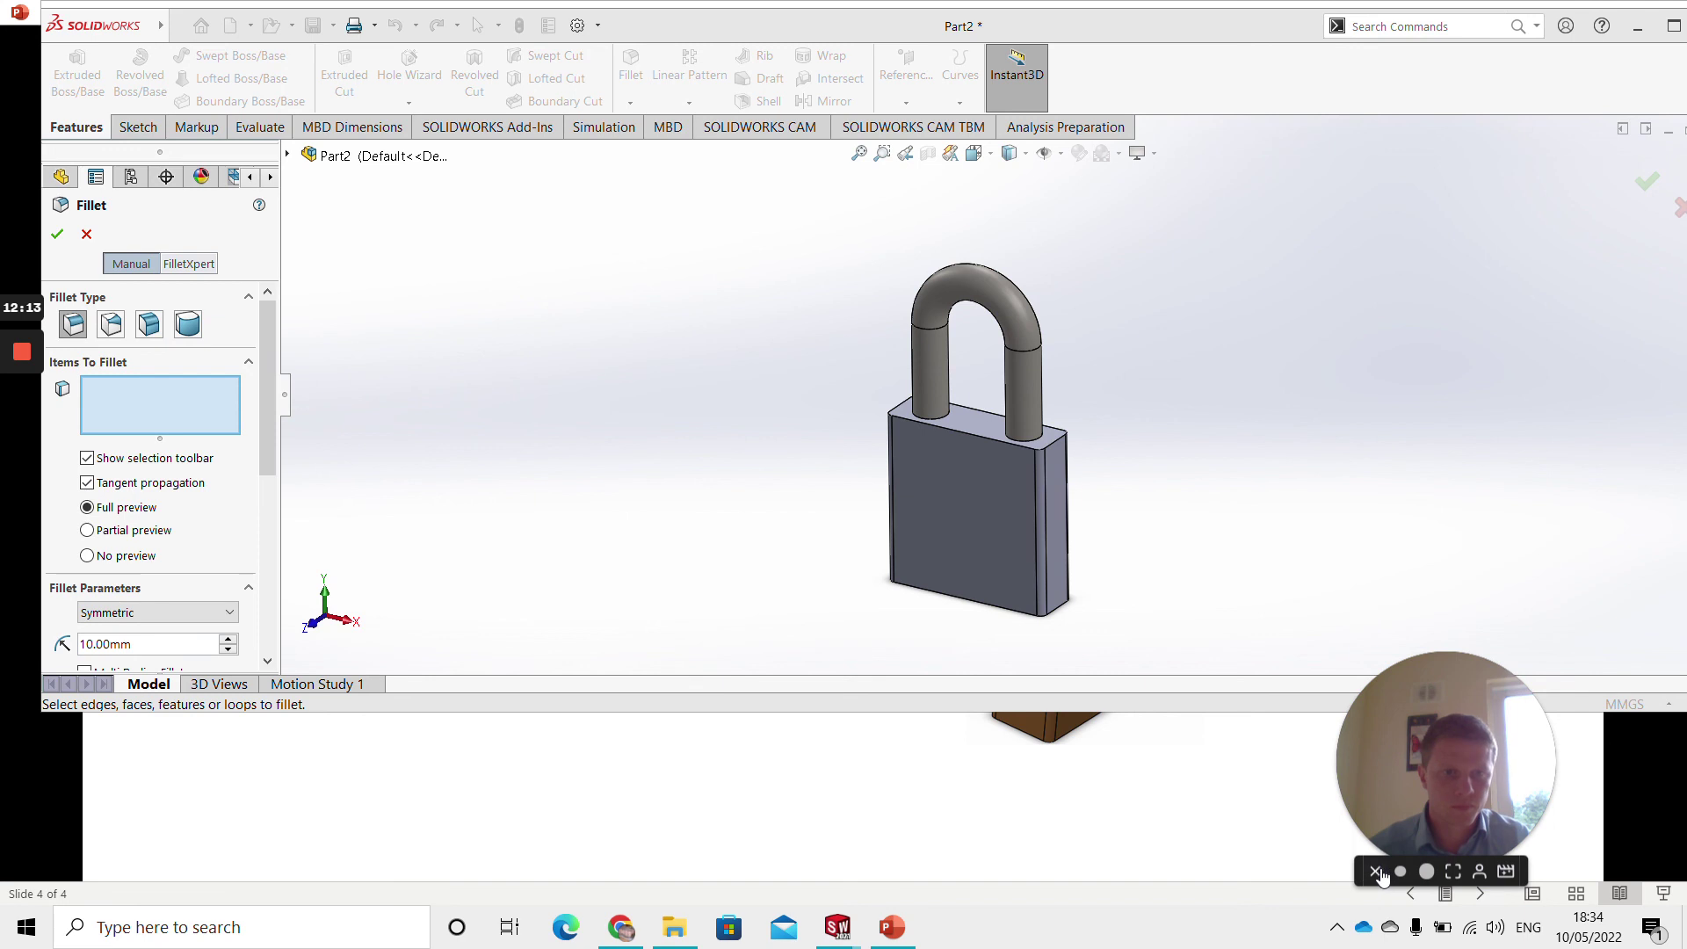
{"action": "left_click", "coordinate": [1376, 872]}
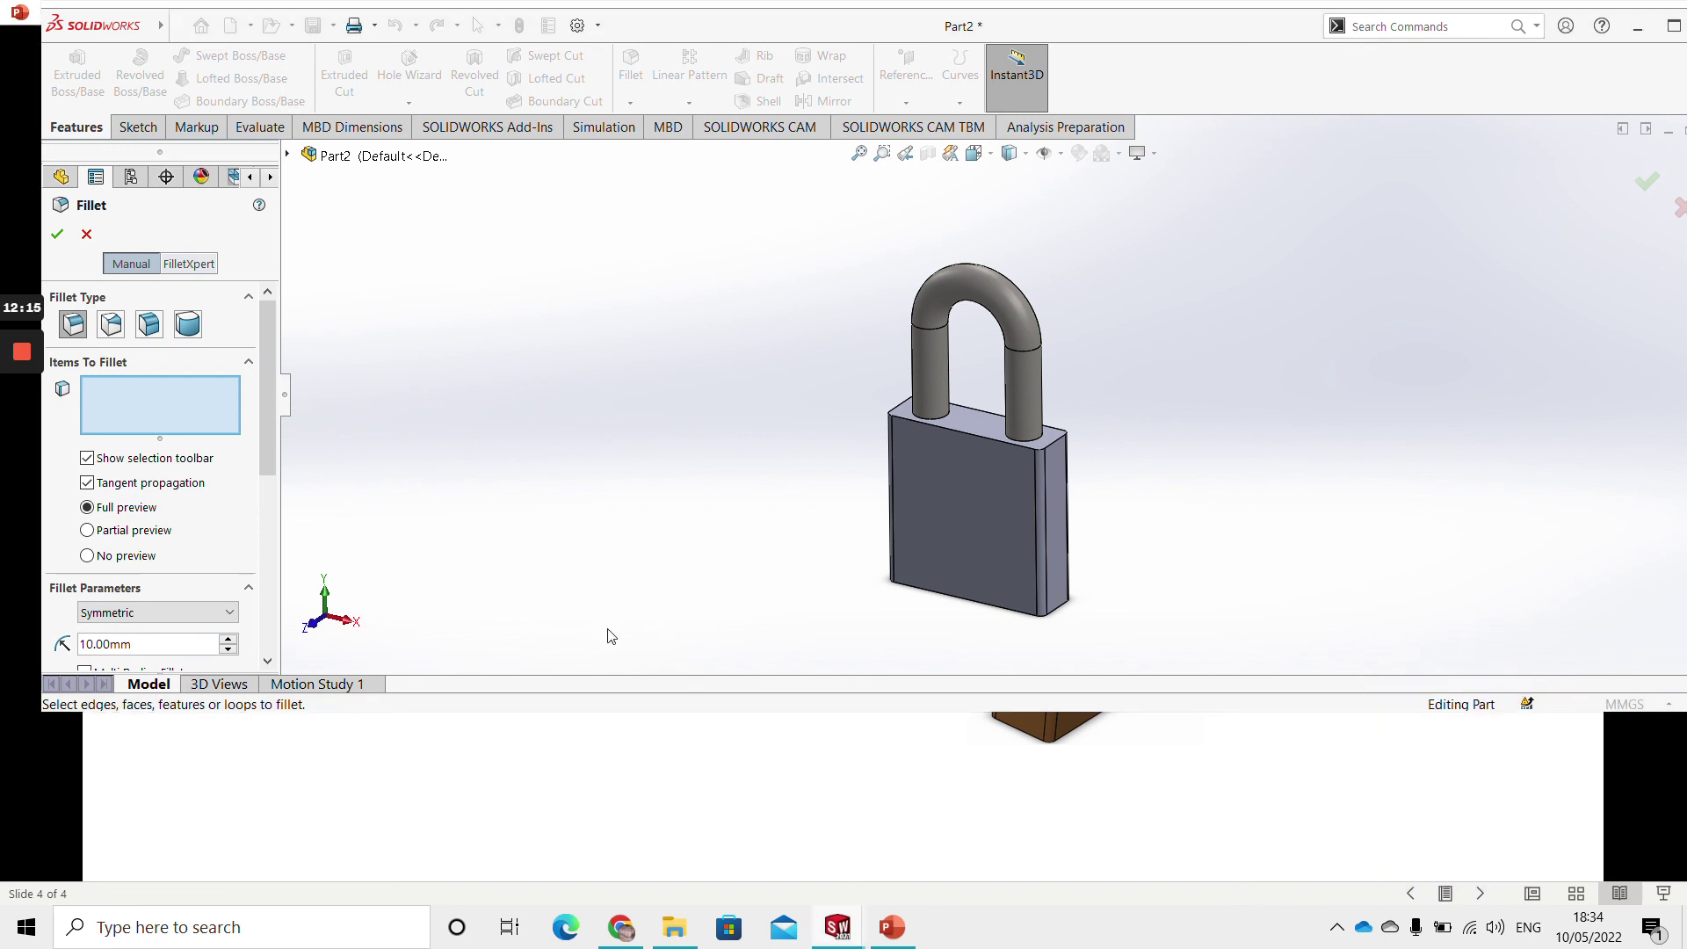
{"action": "mouse_move", "coordinate": [3, 345]}
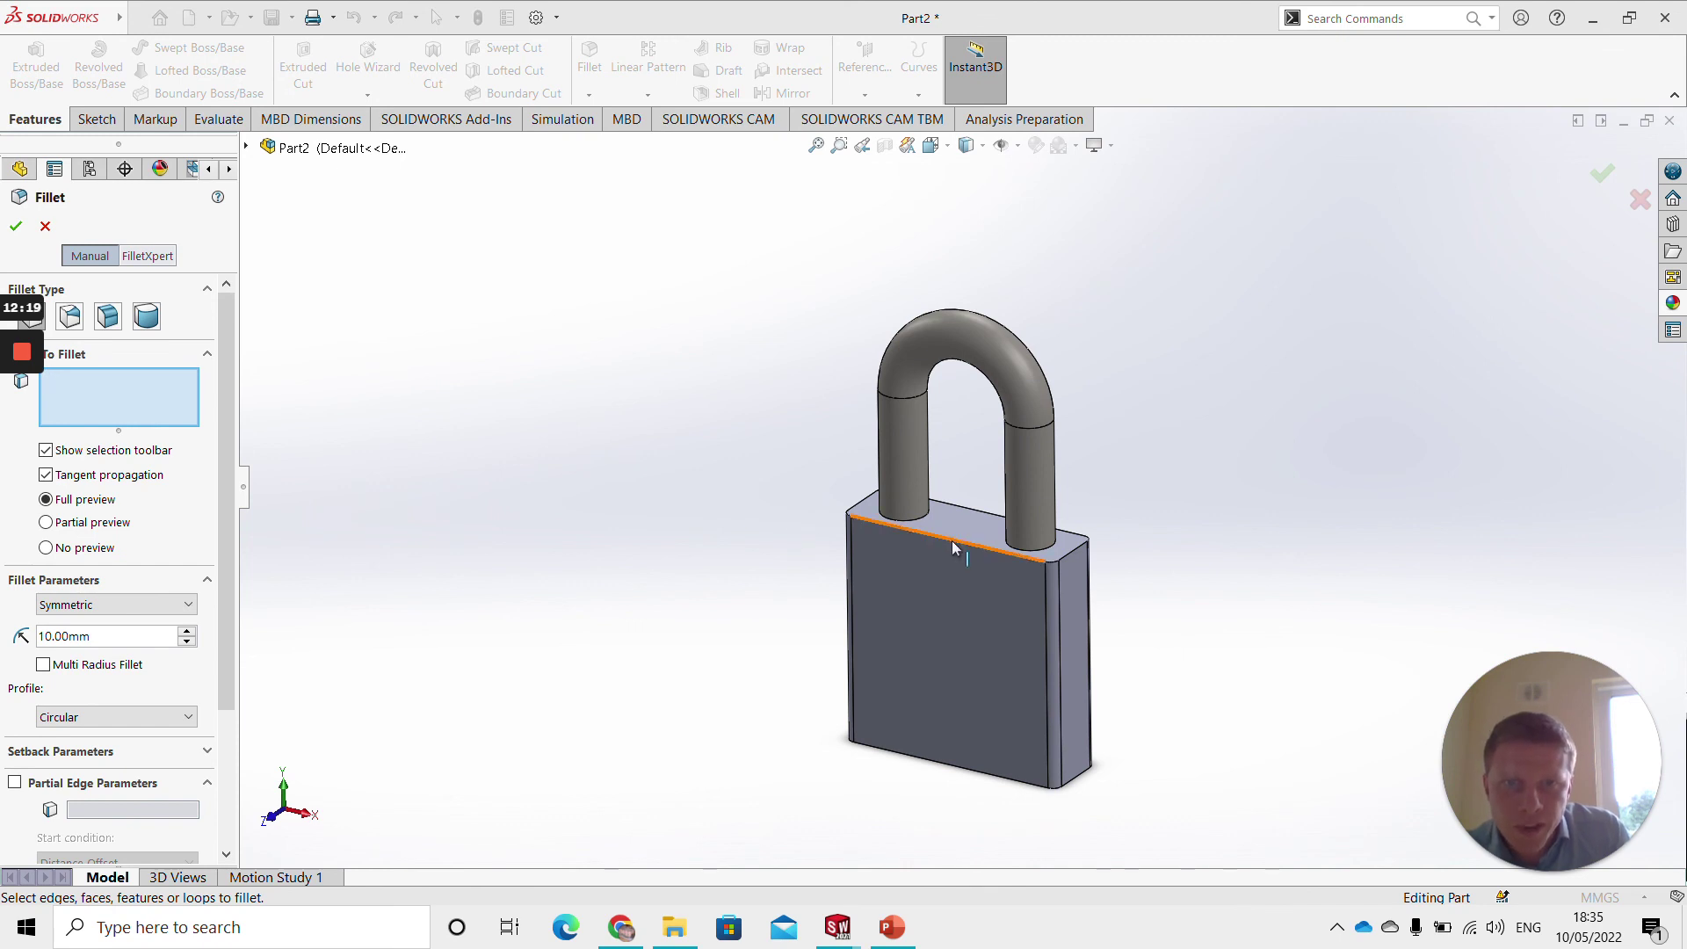
{"action": "left_click", "coordinate": [952, 540]}
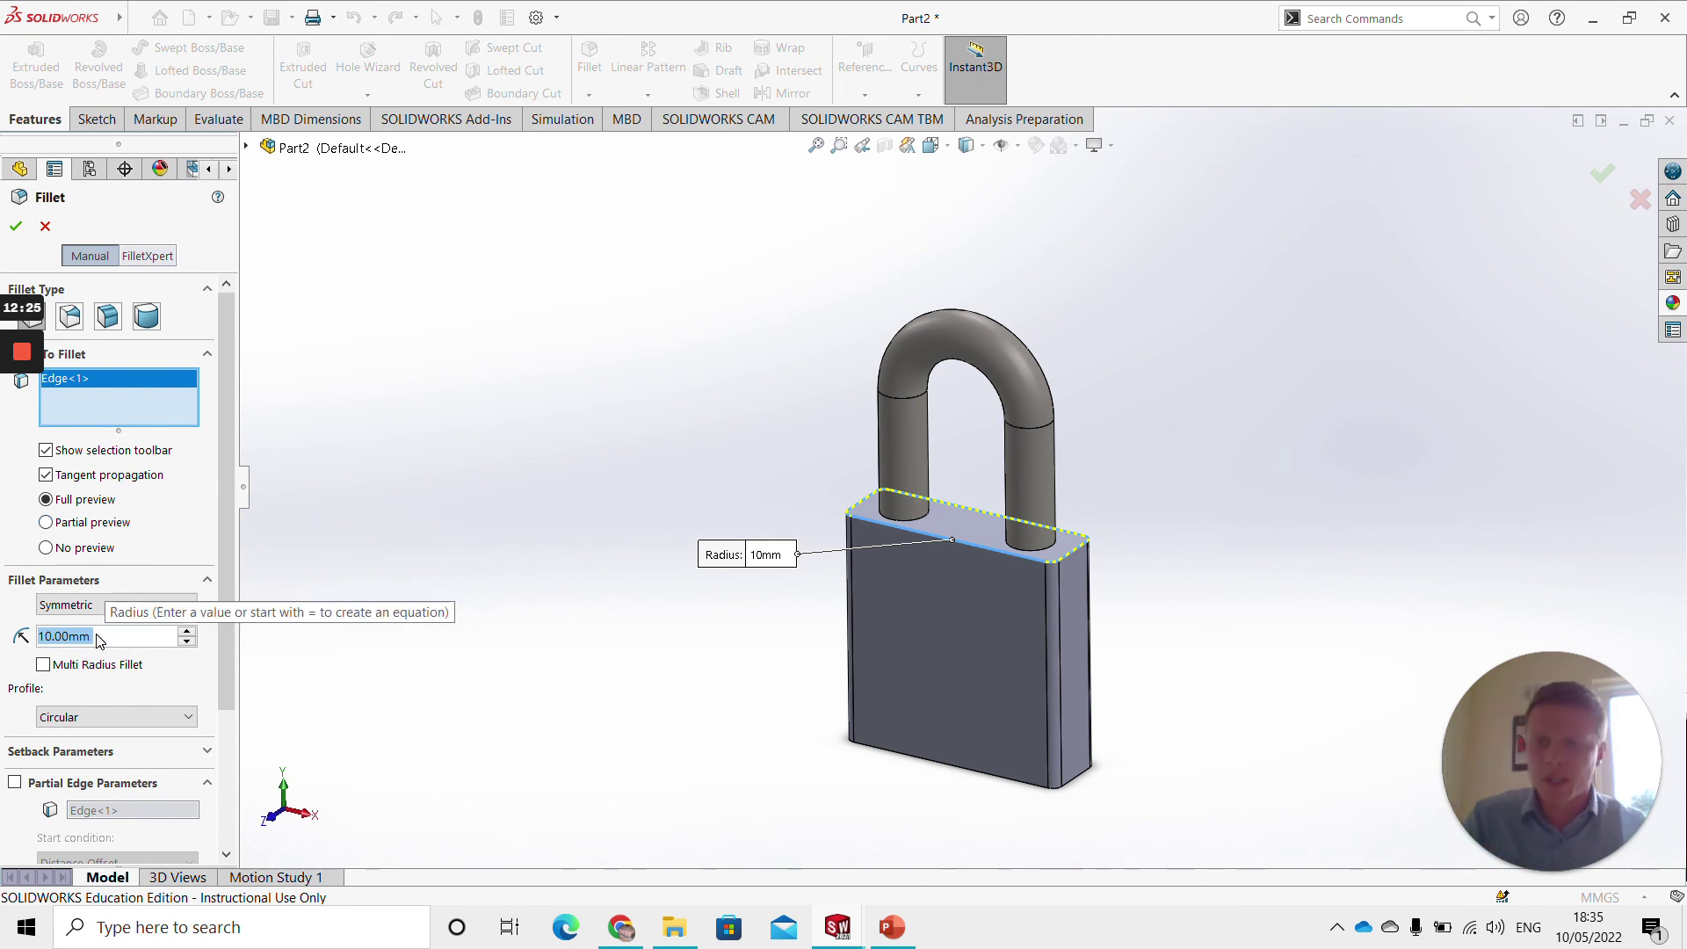
{"action": "type", "text": "1"}
{"action": "key", "text": "Return"}
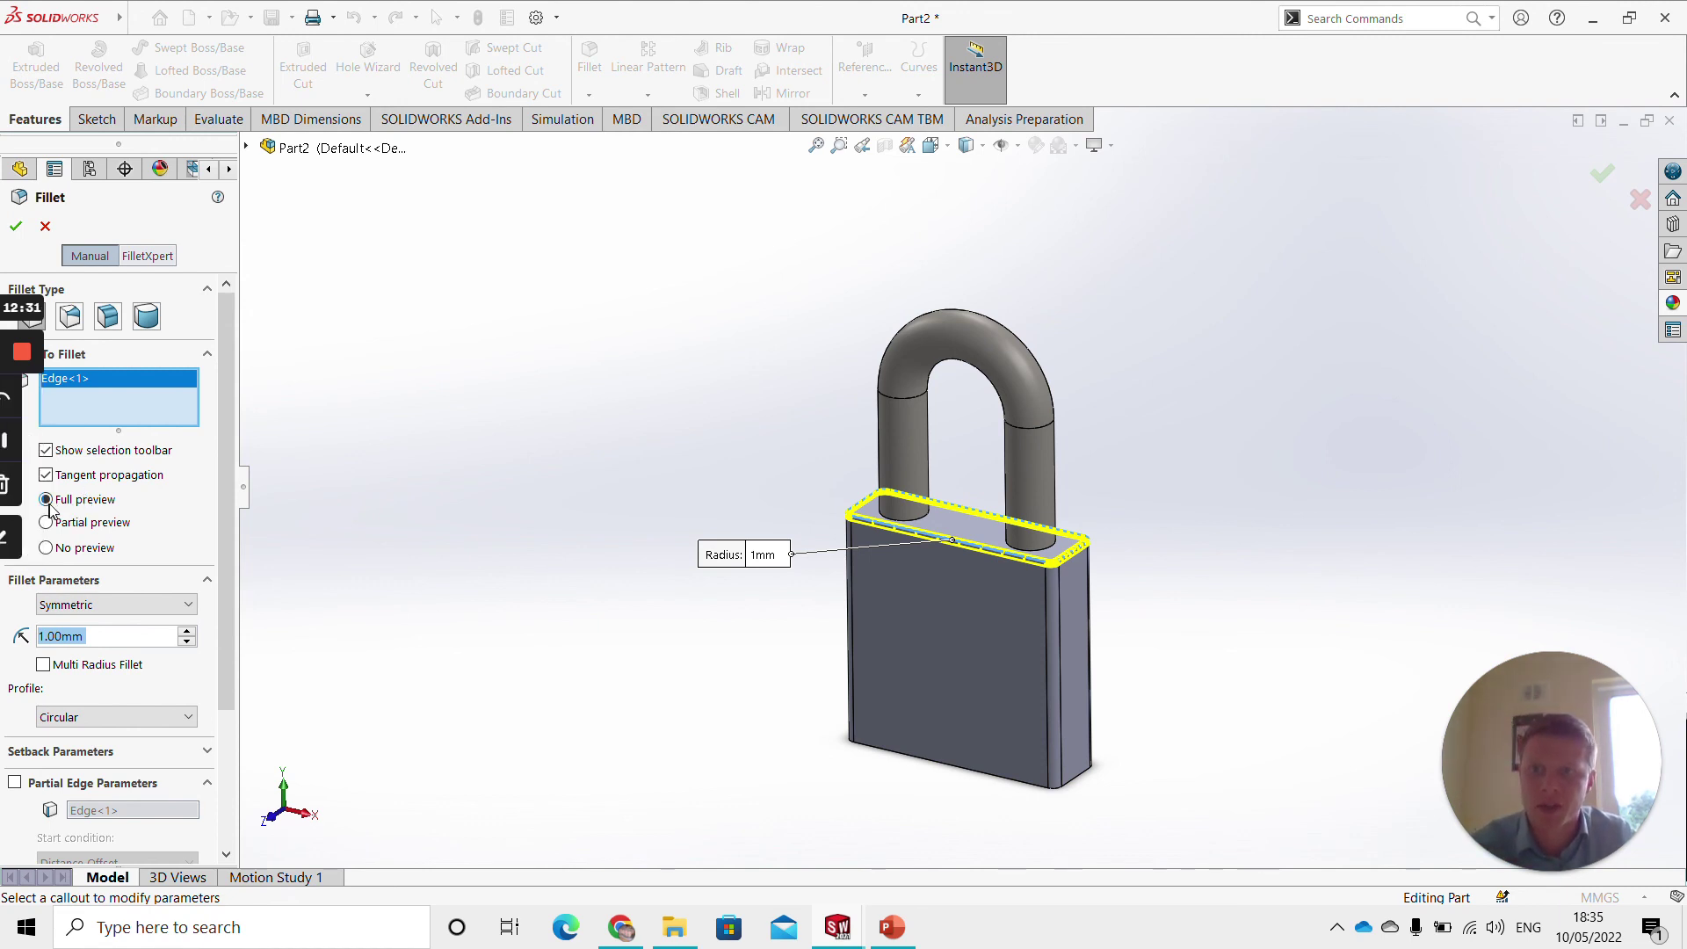
{"action": "left_click", "coordinate": [16, 226]}
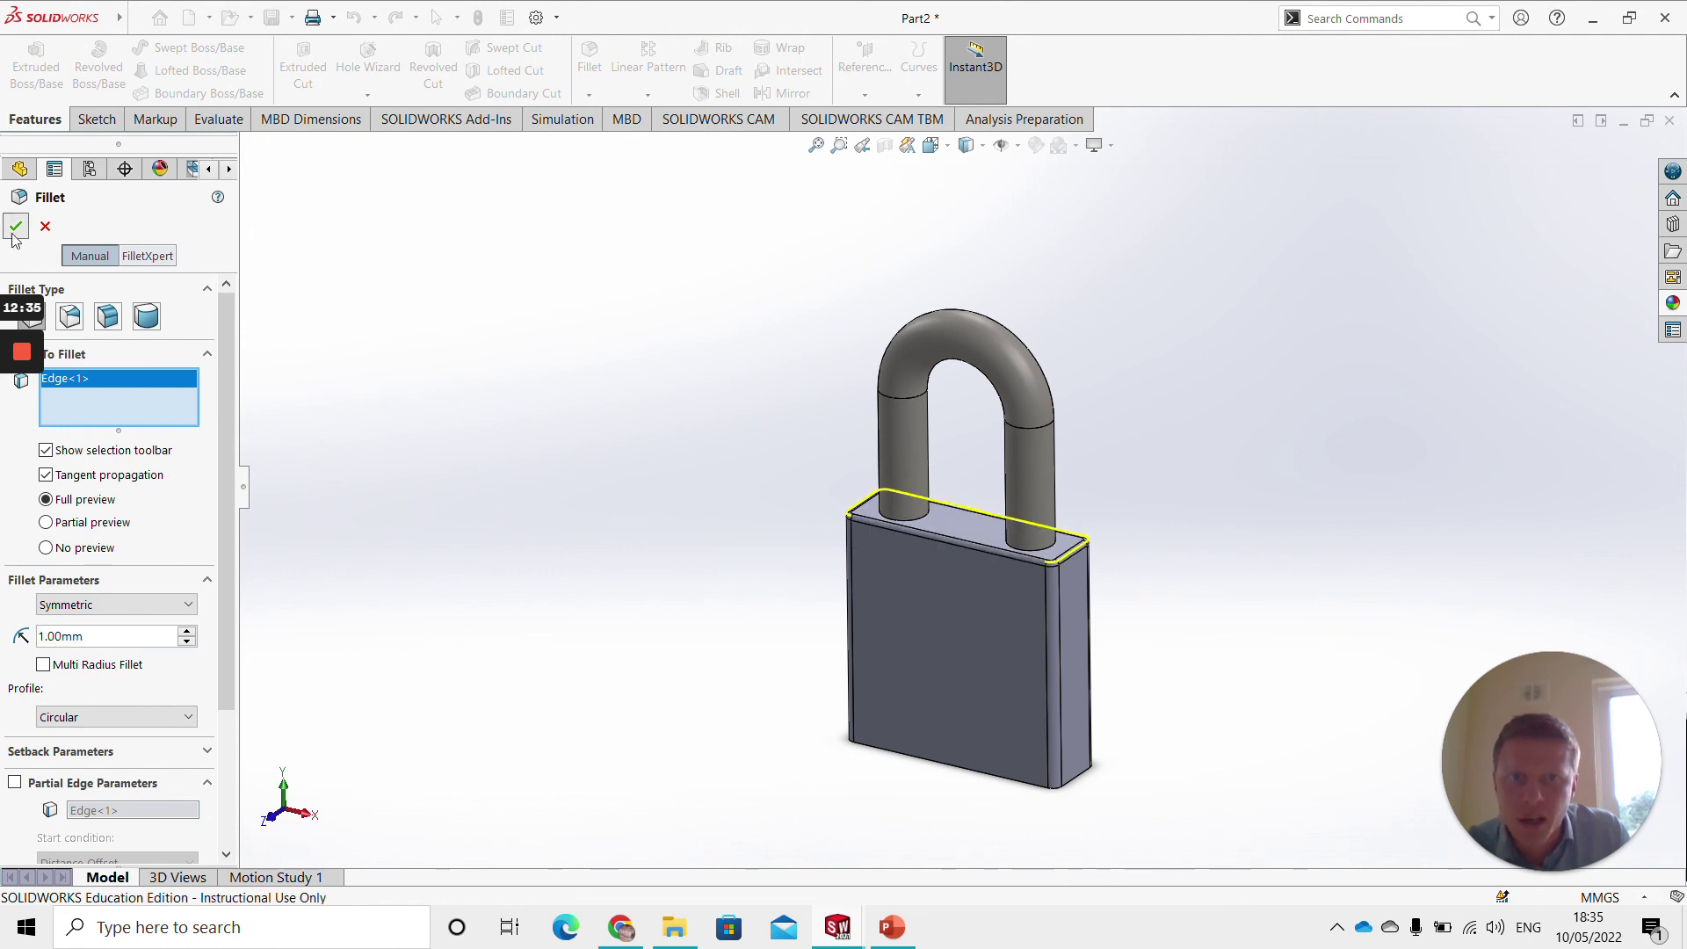
Edit the fillet around the body's top edges and set its radius to 2 mm
{"action": "scroll", "coordinate": [1031, 545], "scroll_direction": "down", "scroll_amount": 5}
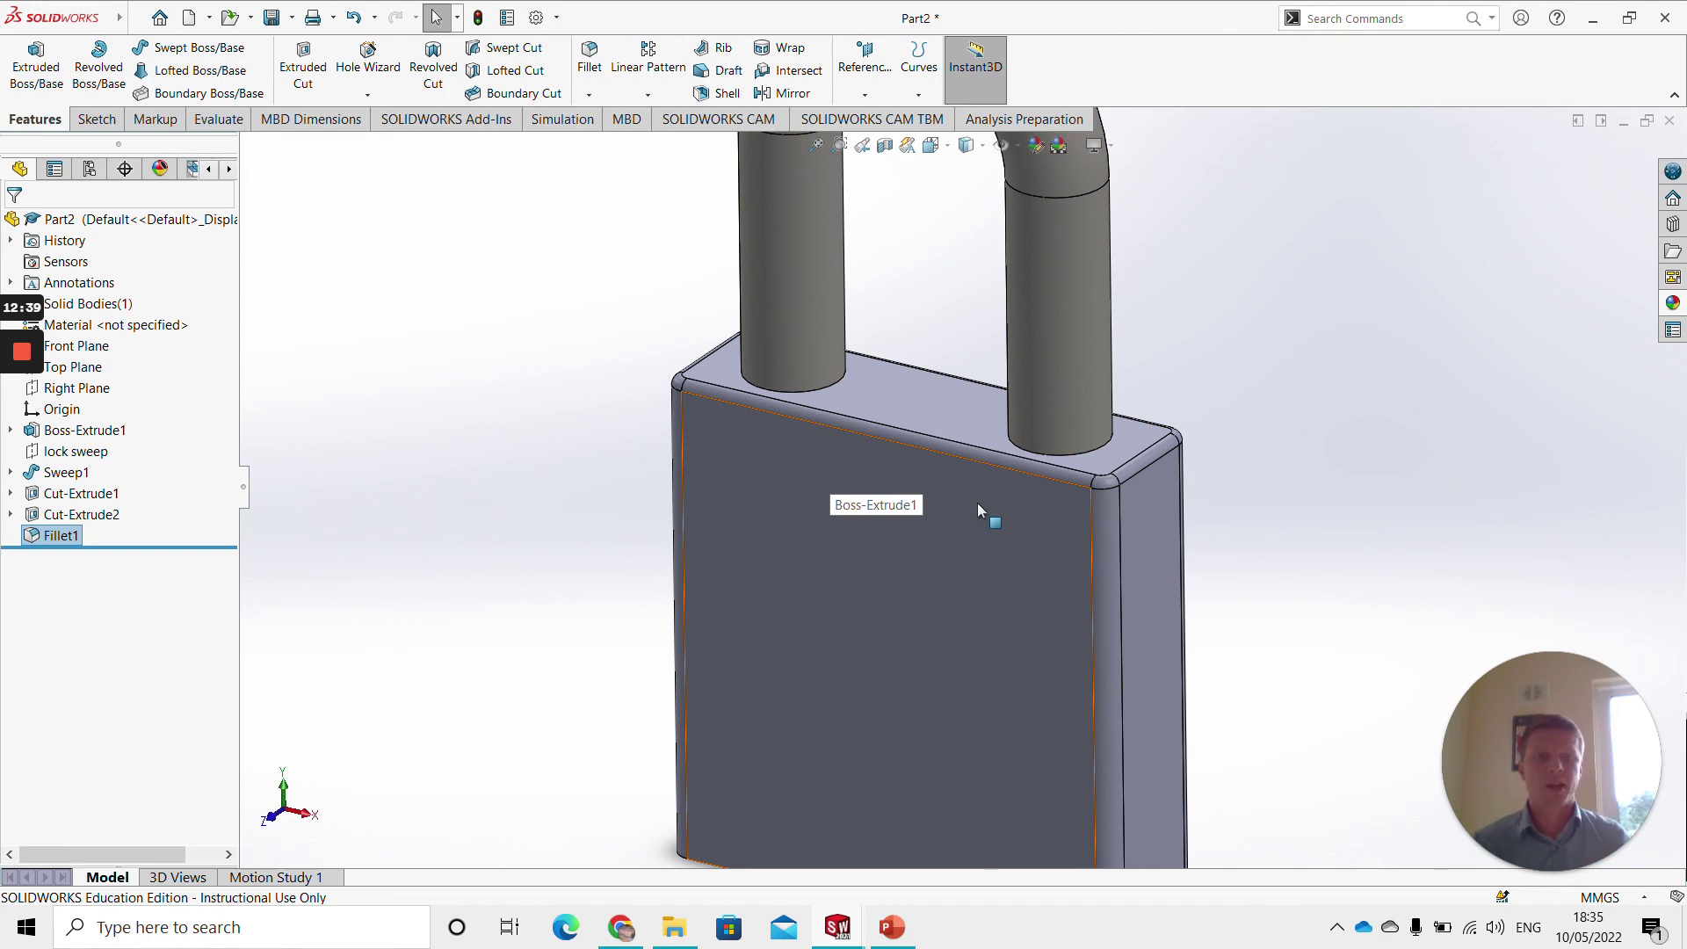
{"action": "scroll", "coordinate": [1044, 471], "scroll_direction": "down", "scroll_amount": 4}
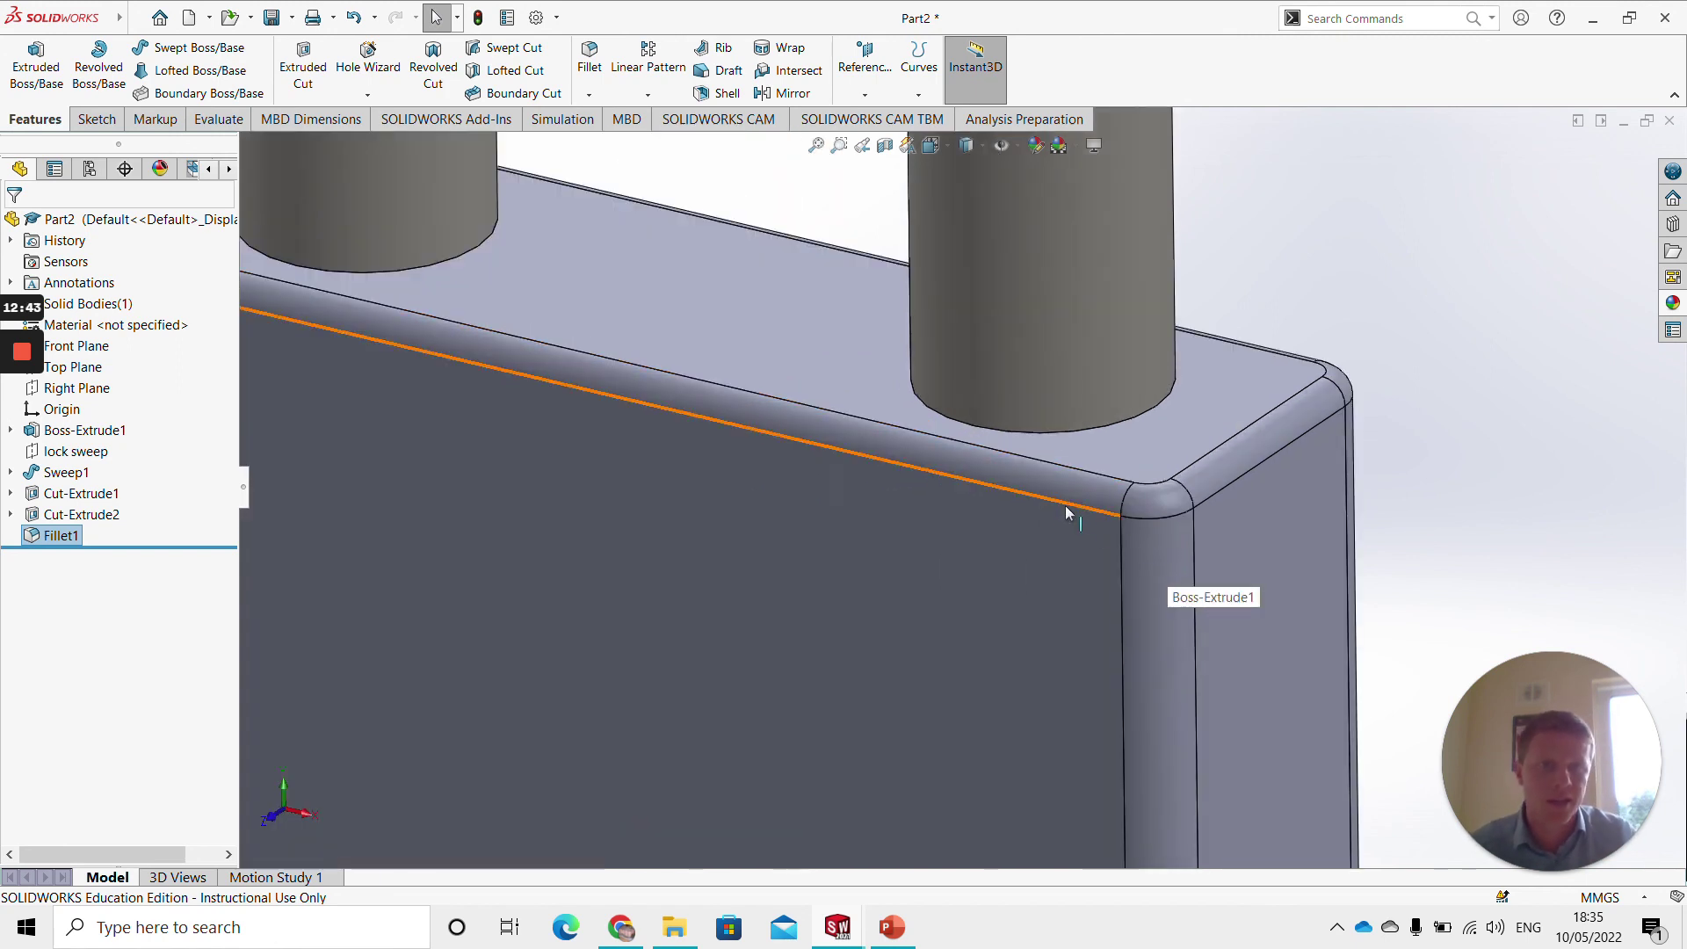
{"action": "right_click", "coordinate": [59, 538]}
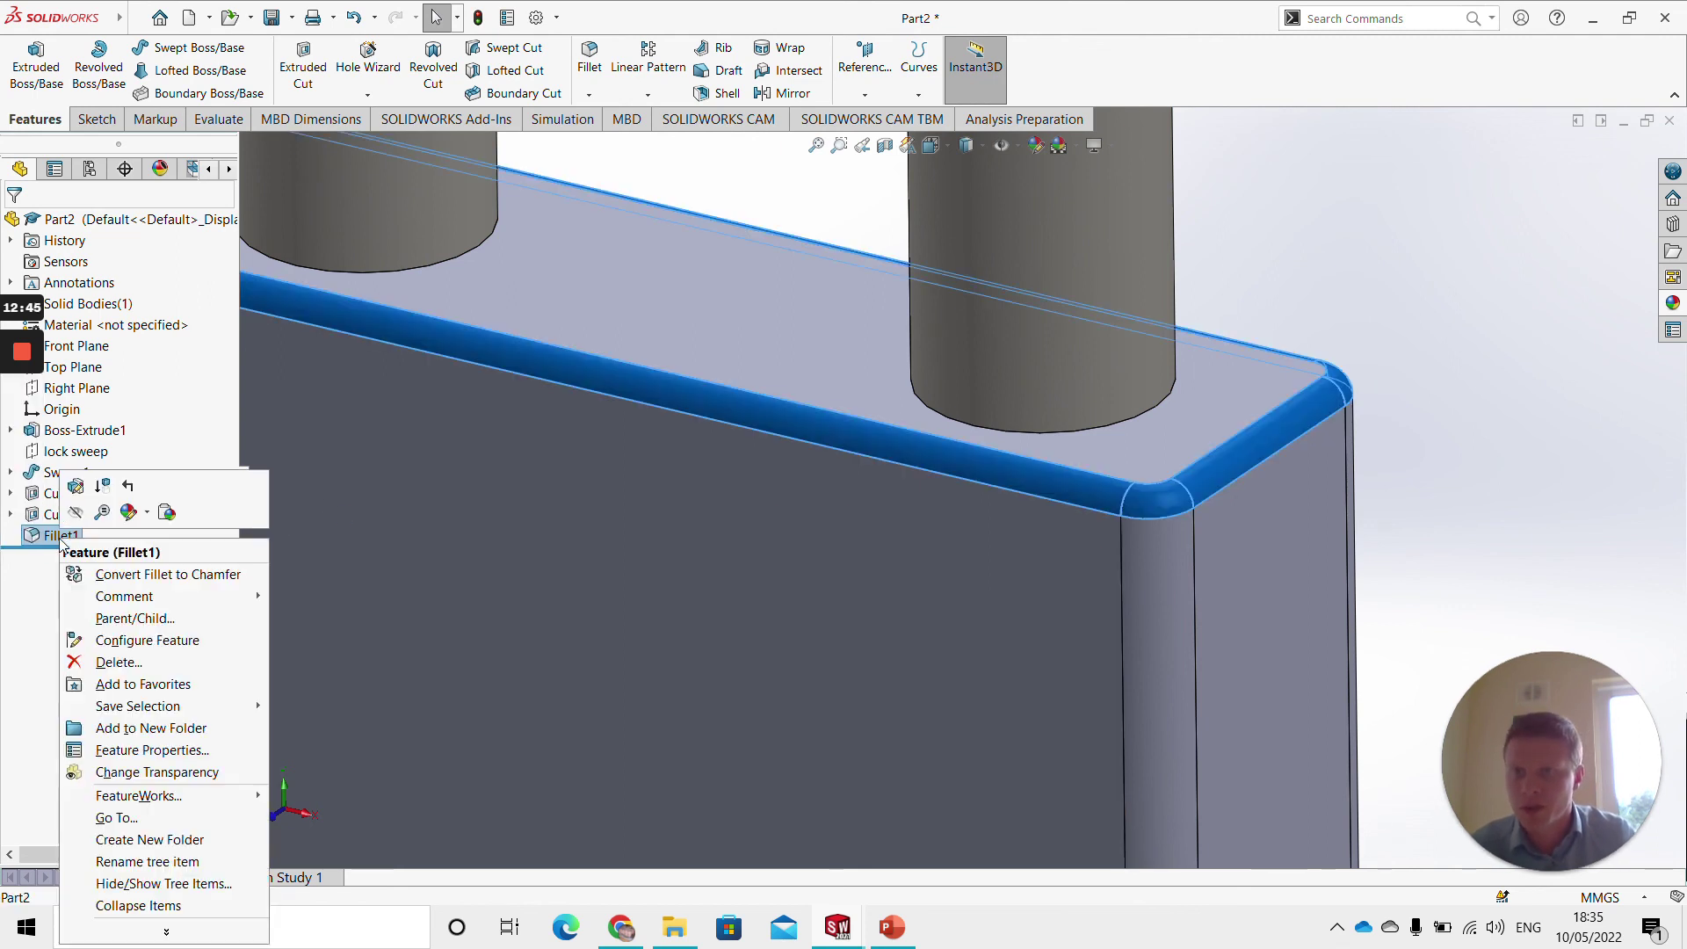
{"action": "left_click", "coordinate": [77, 485]}
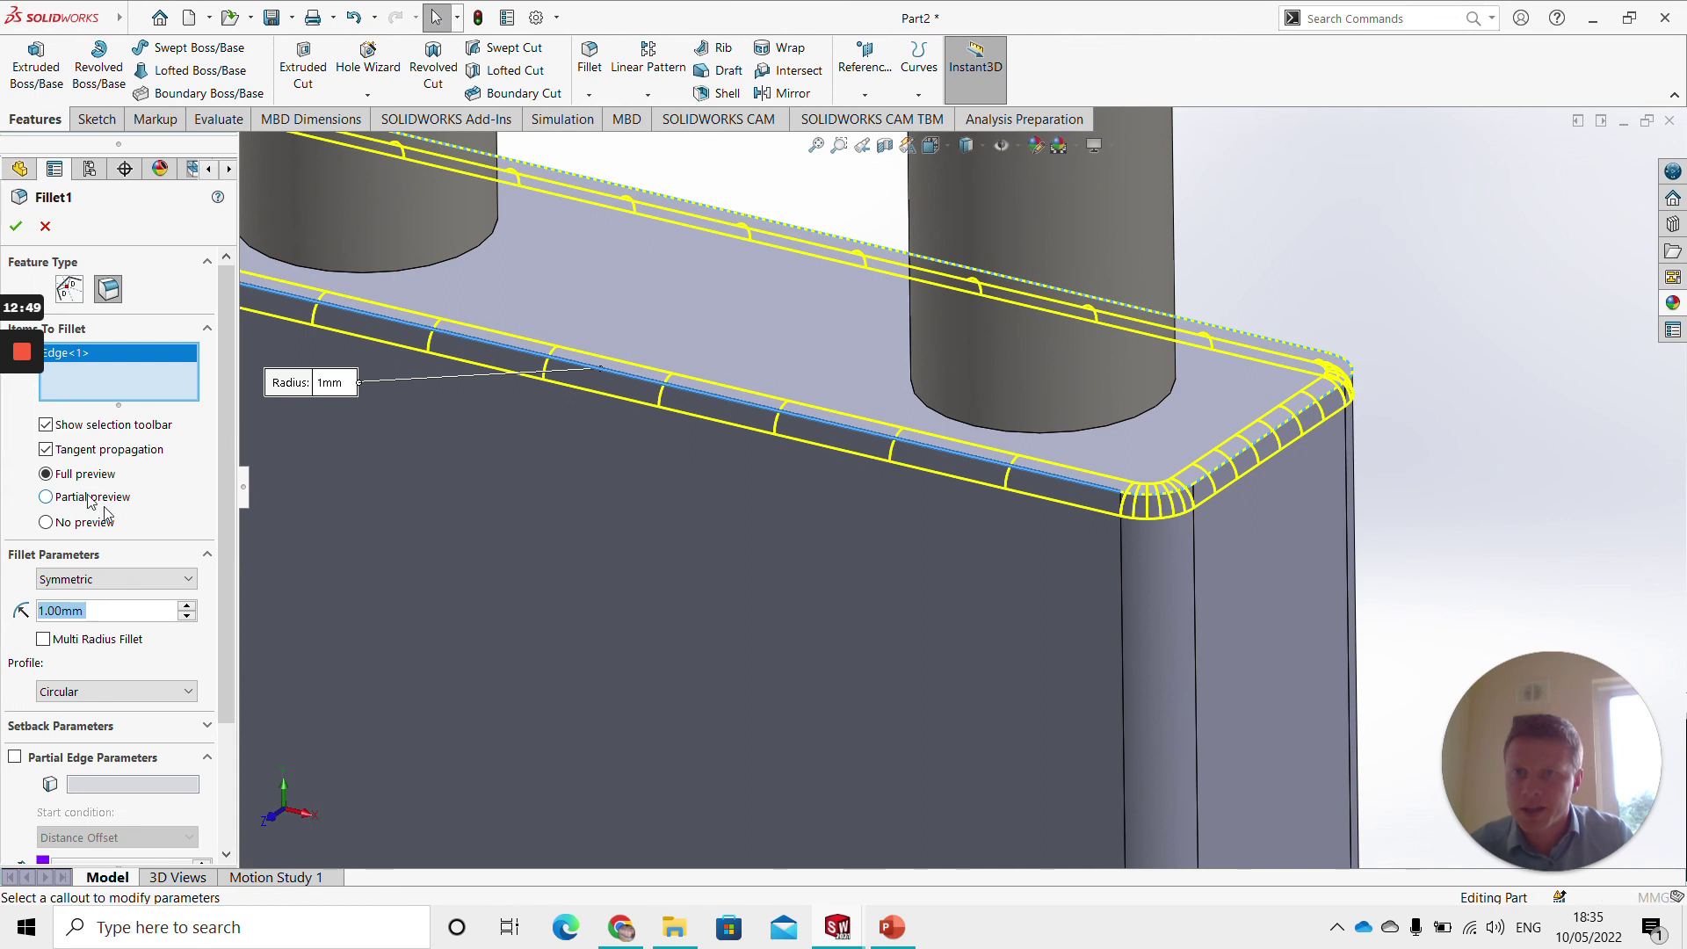
{"action": "type", "text": "2"}
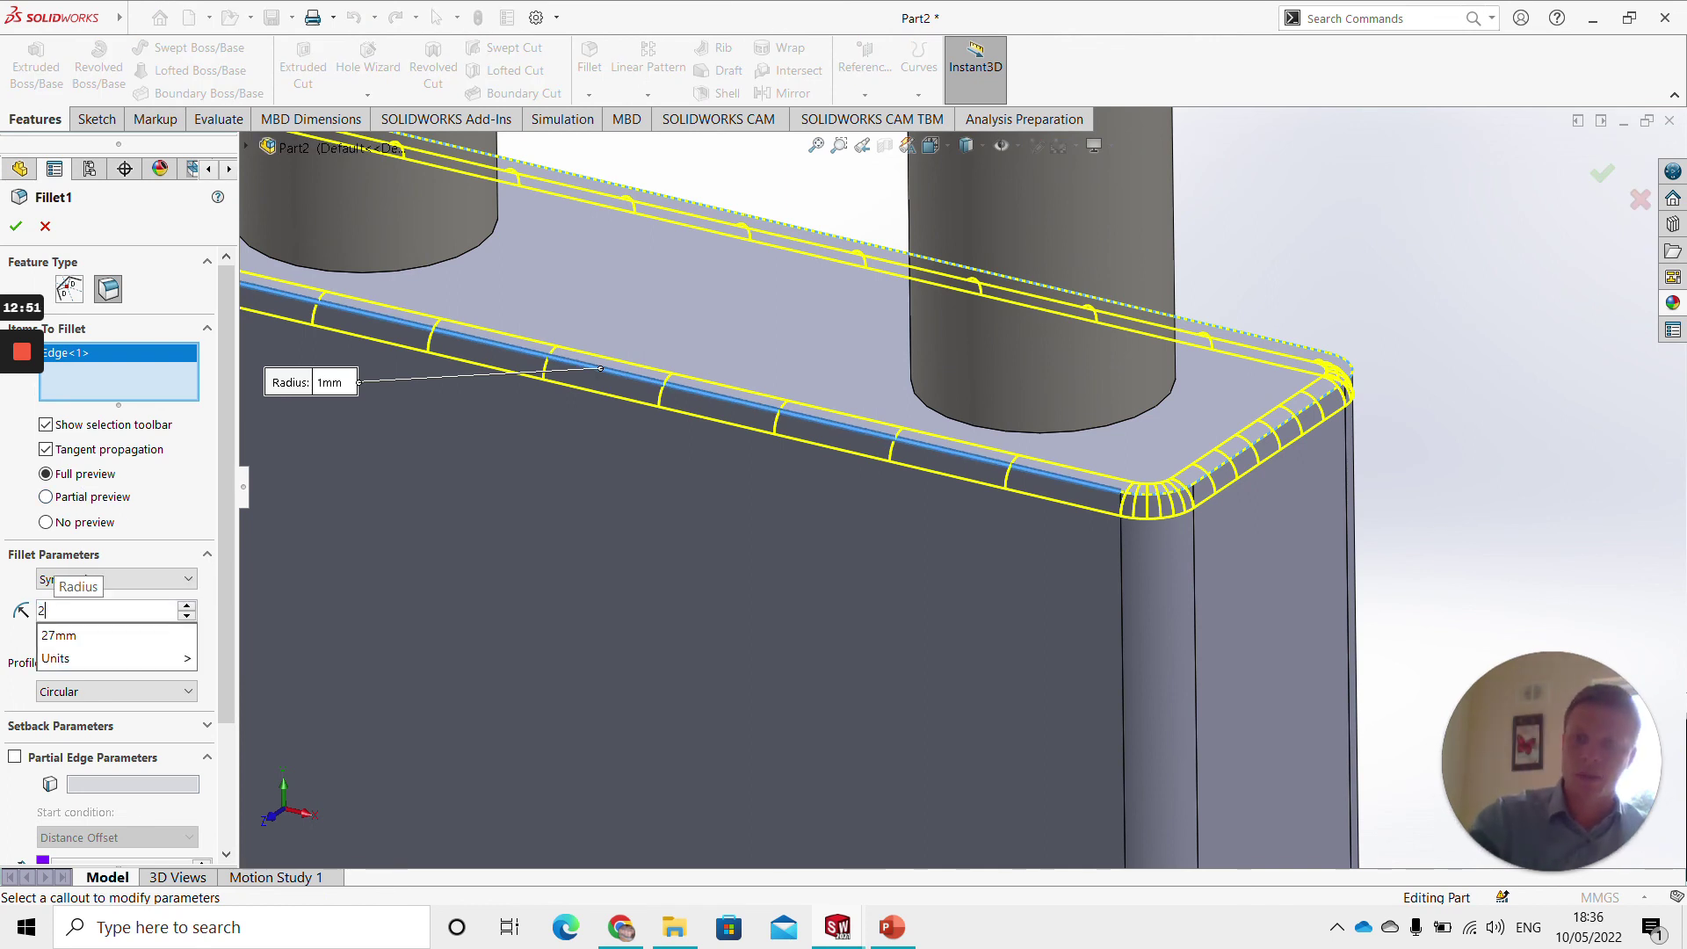
{"action": "key", "text": "Return"}
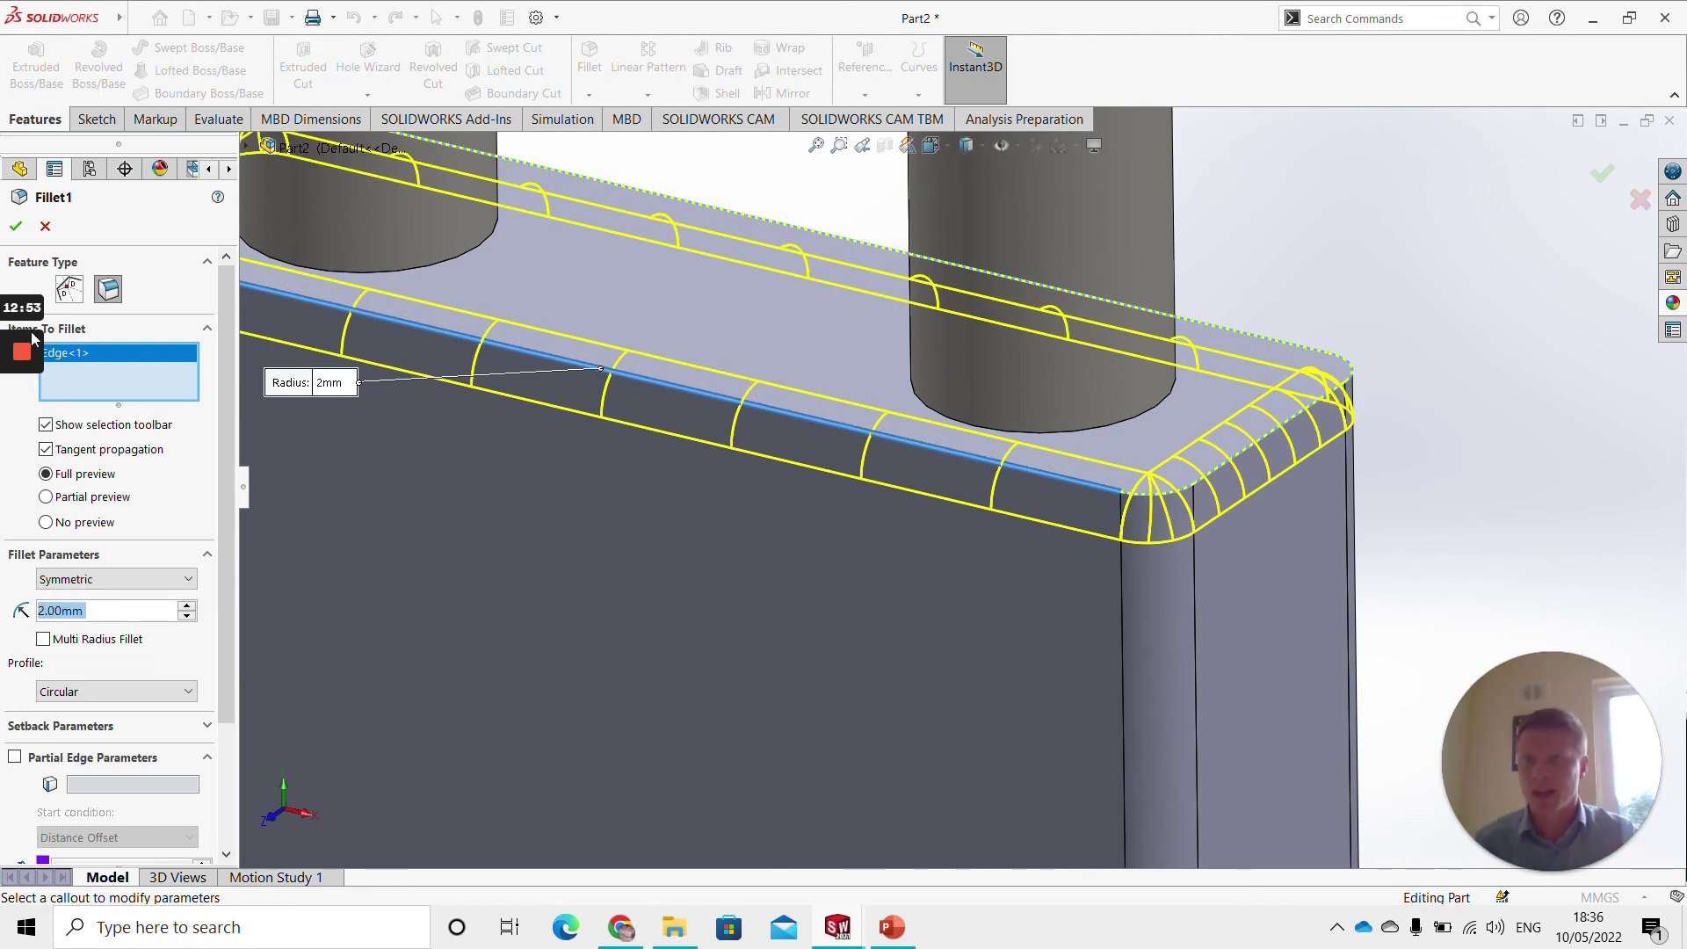
{"action": "left_click", "coordinate": [15, 230]}
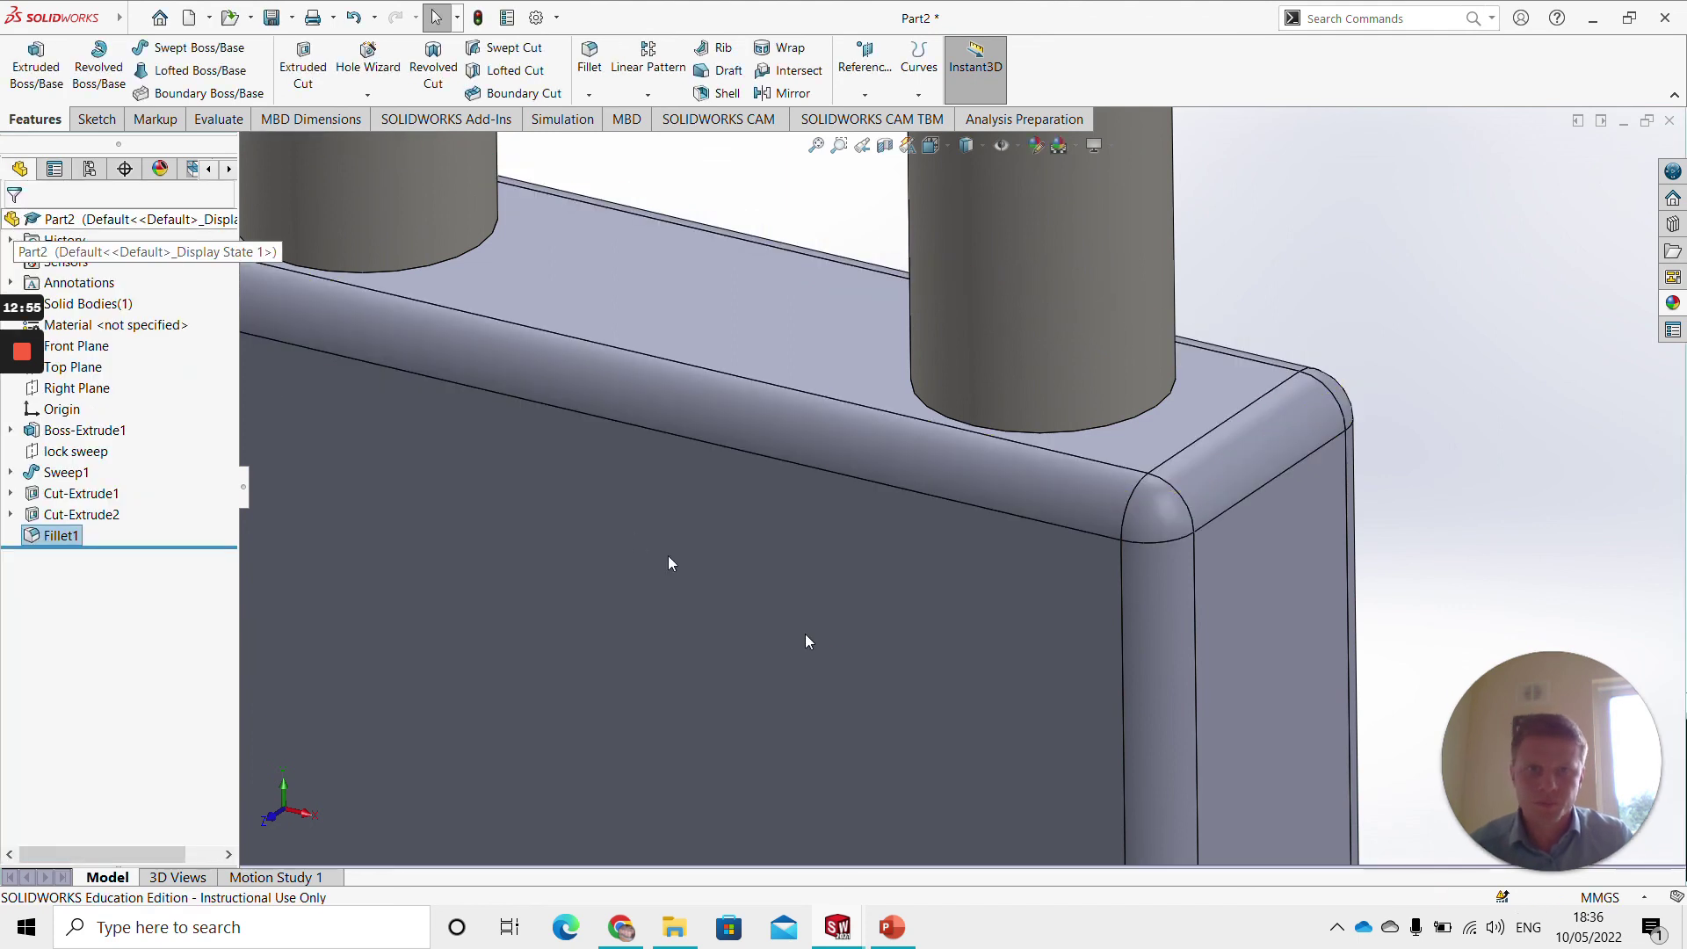
{"action": "key", "text": "f"}
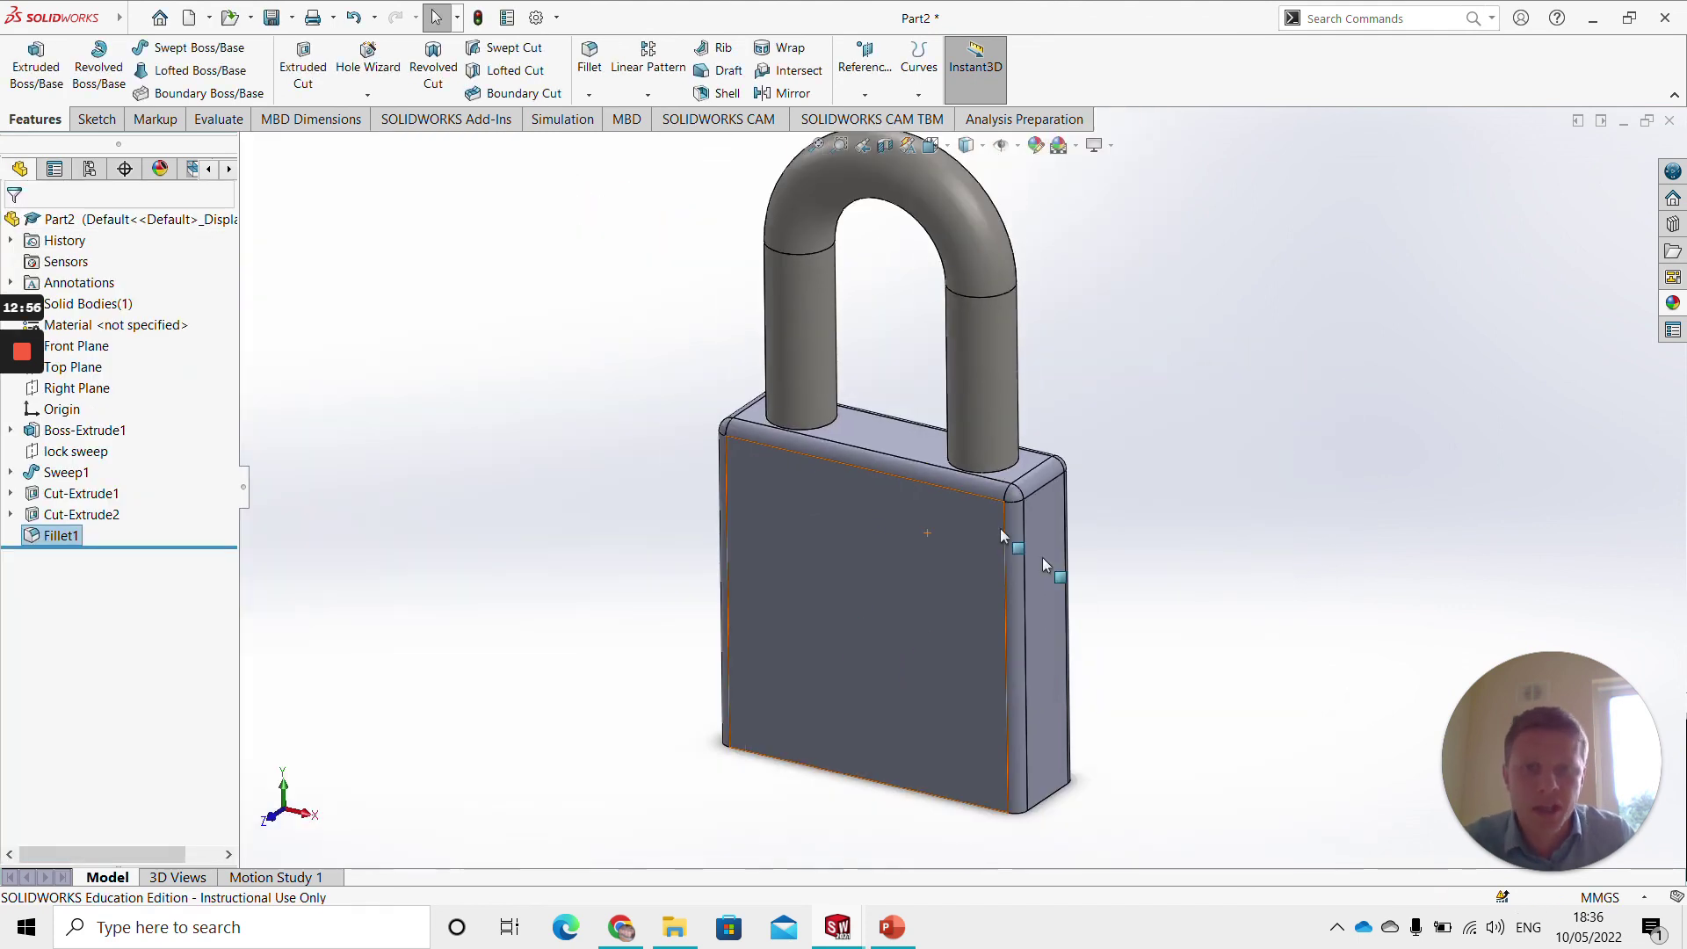
Apply the polished bronze appearance from the Bronze metals to the body extrusion, both extruded cuts and the top-edge fillet
{"action": "right_click", "coordinate": [901, 588]}
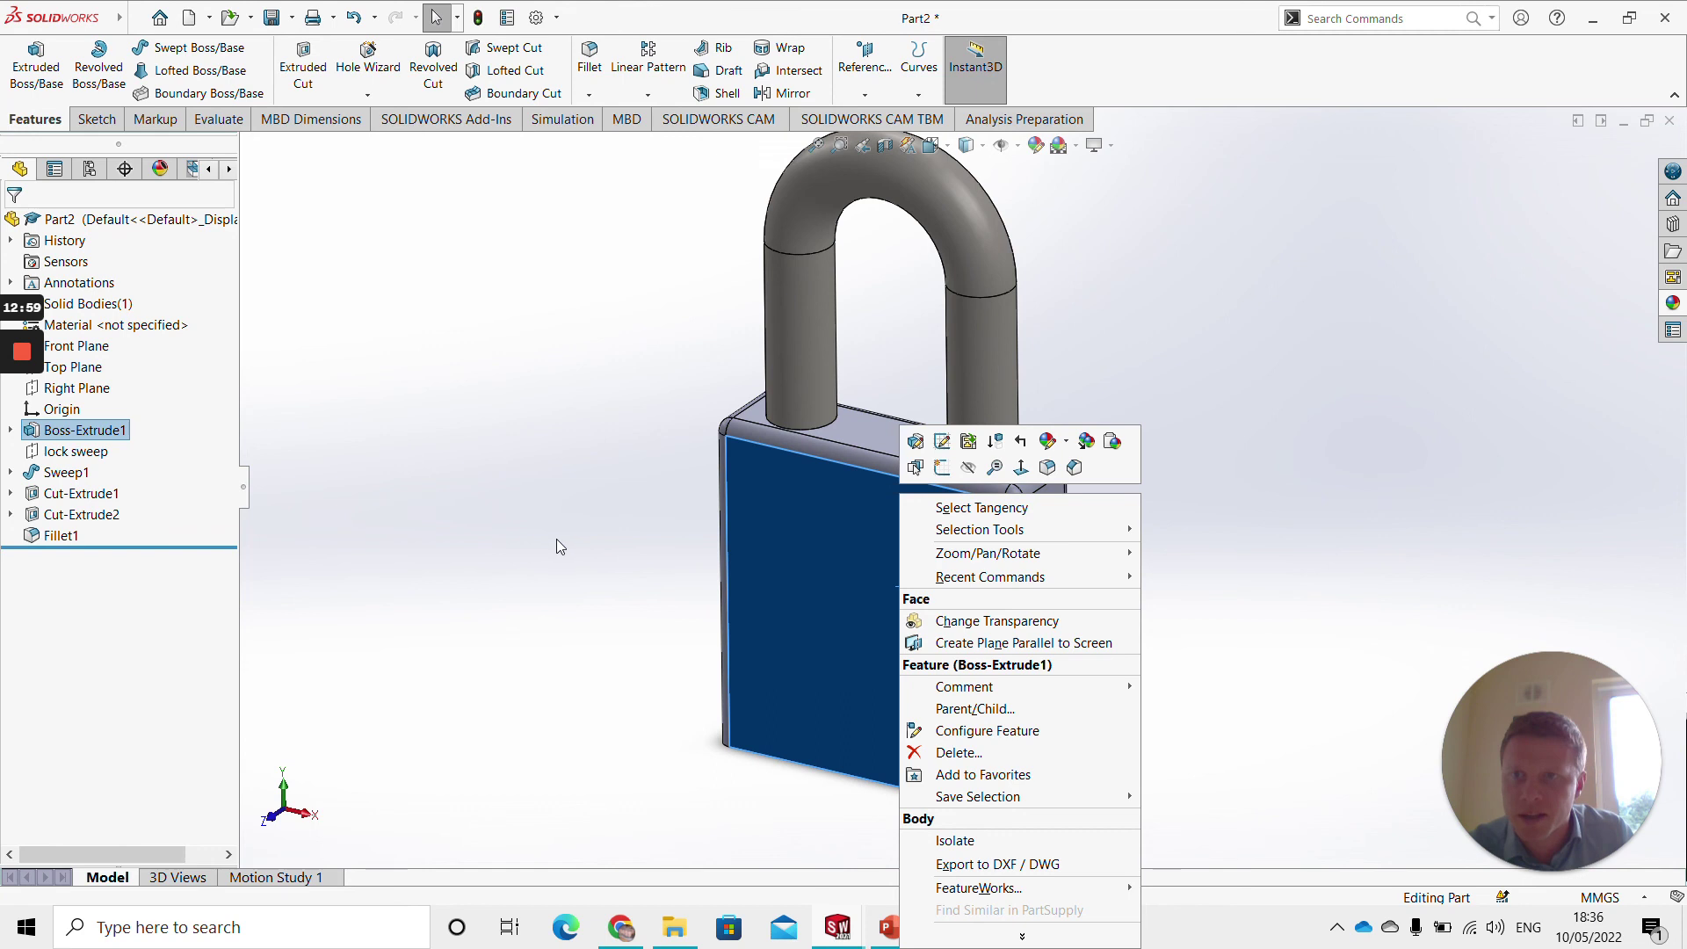
{"action": "left_click", "coordinate": [511, 540]}
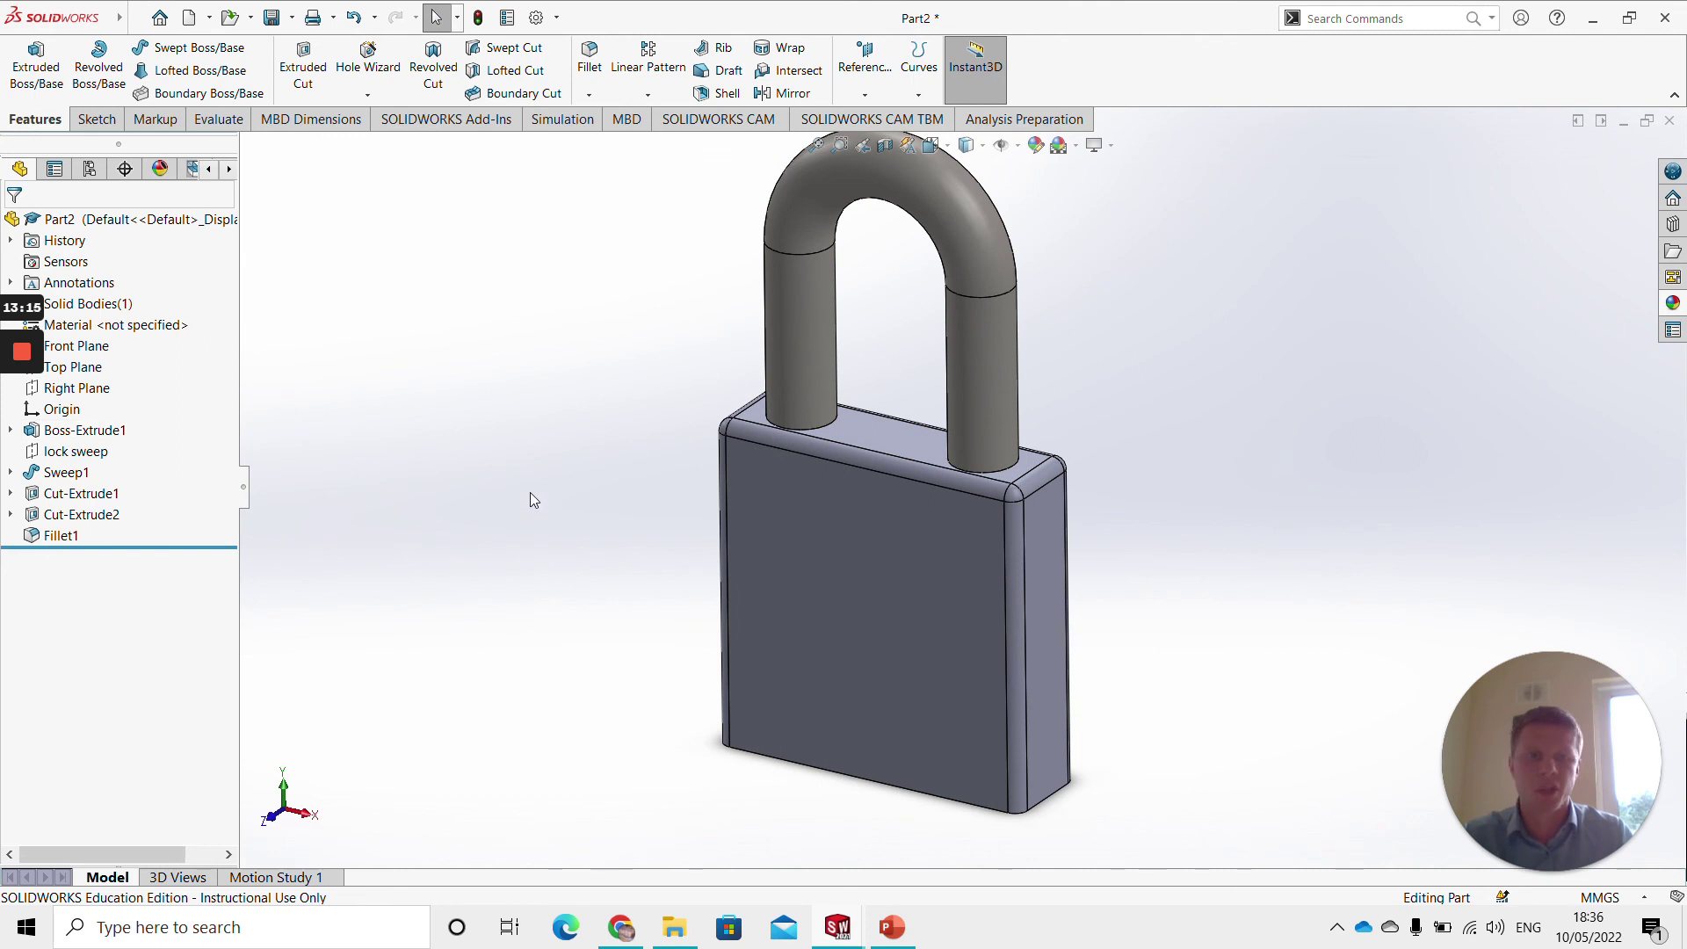
{"action": "left_click", "coordinate": [88, 435]}
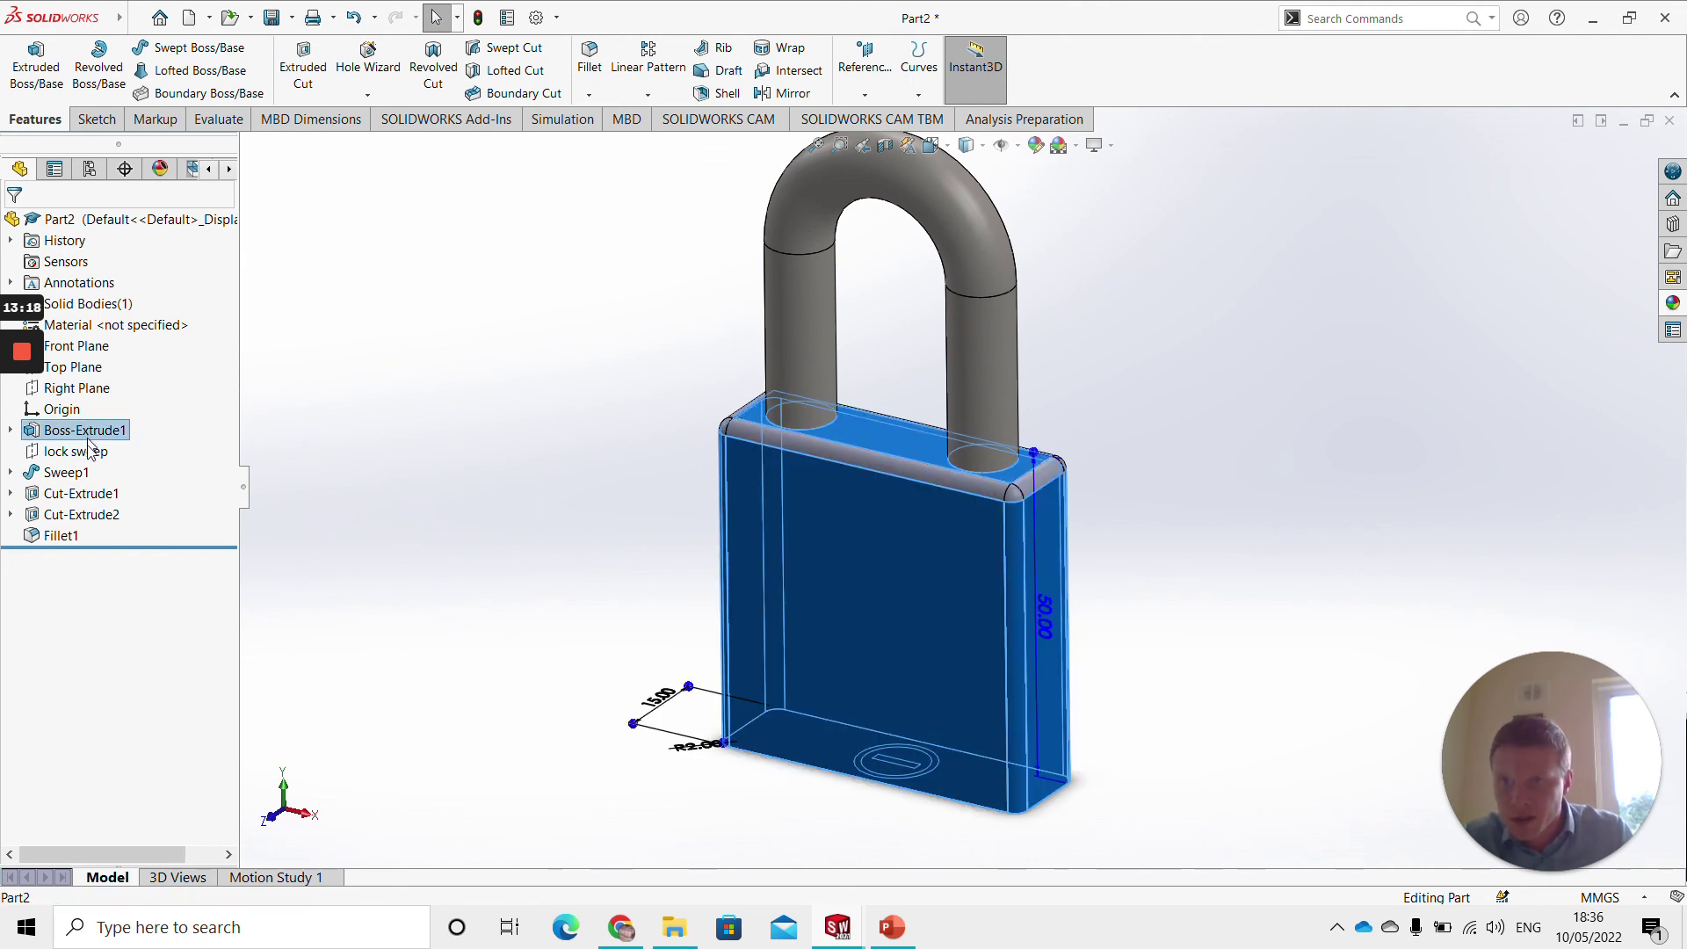
{"action": "left_click", "coordinate": [85, 496]}
{"action": "left_click", "coordinate": [85, 517], "text": "ctrl"}
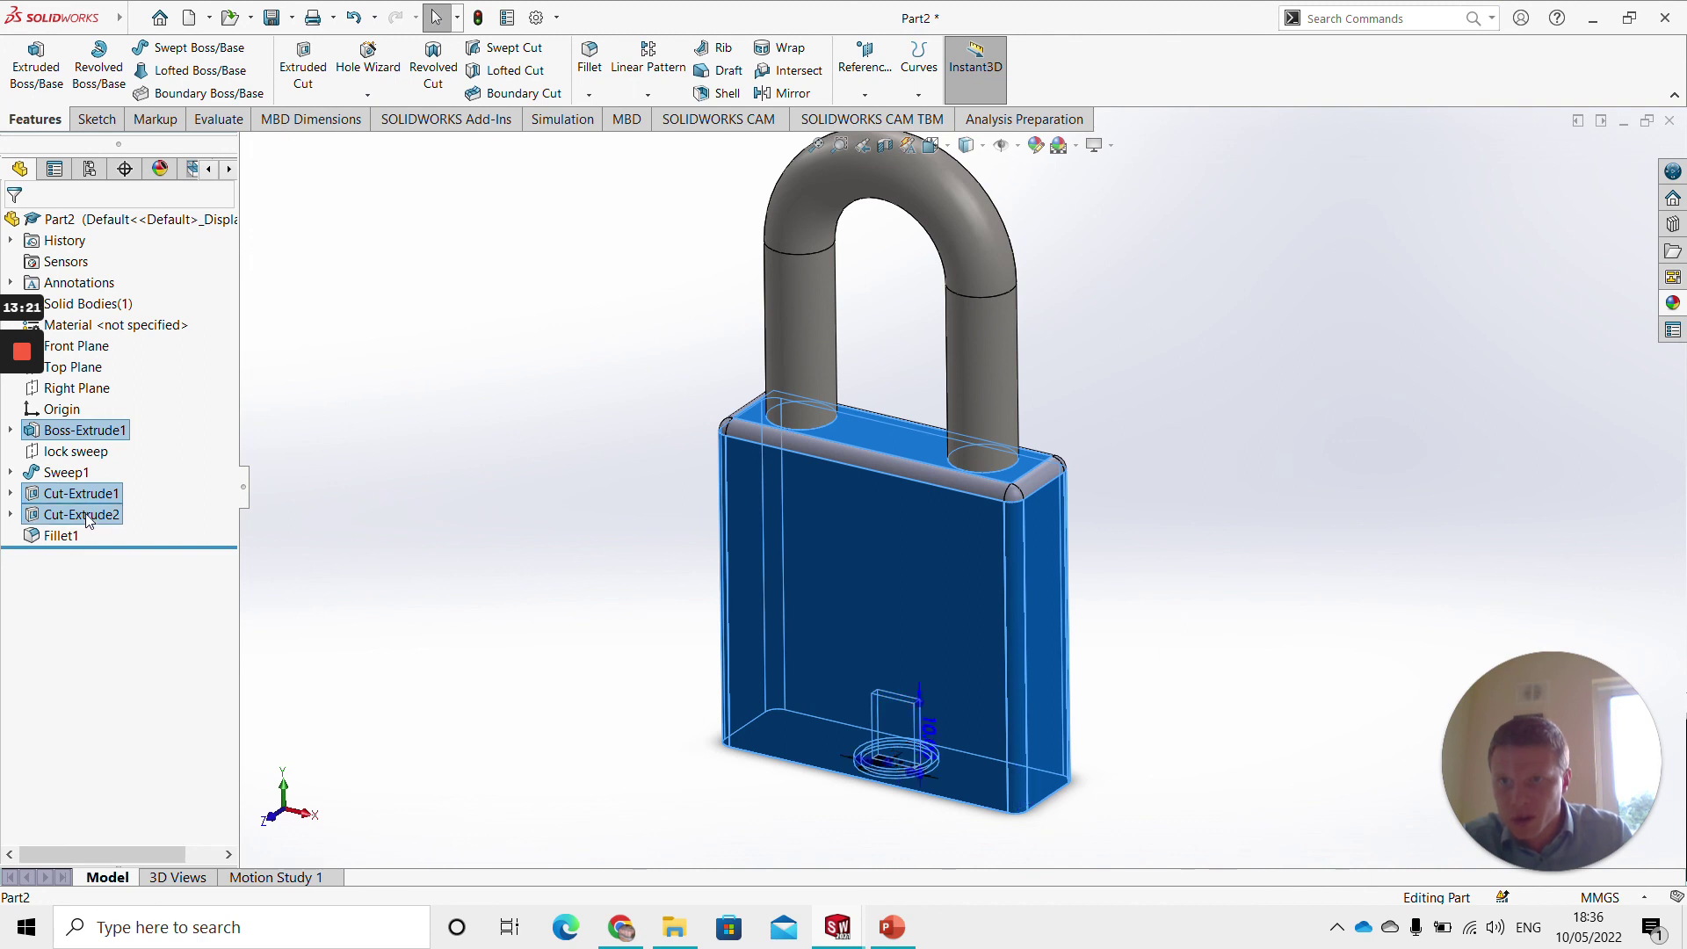
{"action": "left_click", "coordinate": [62, 538], "text": "ctrl"}
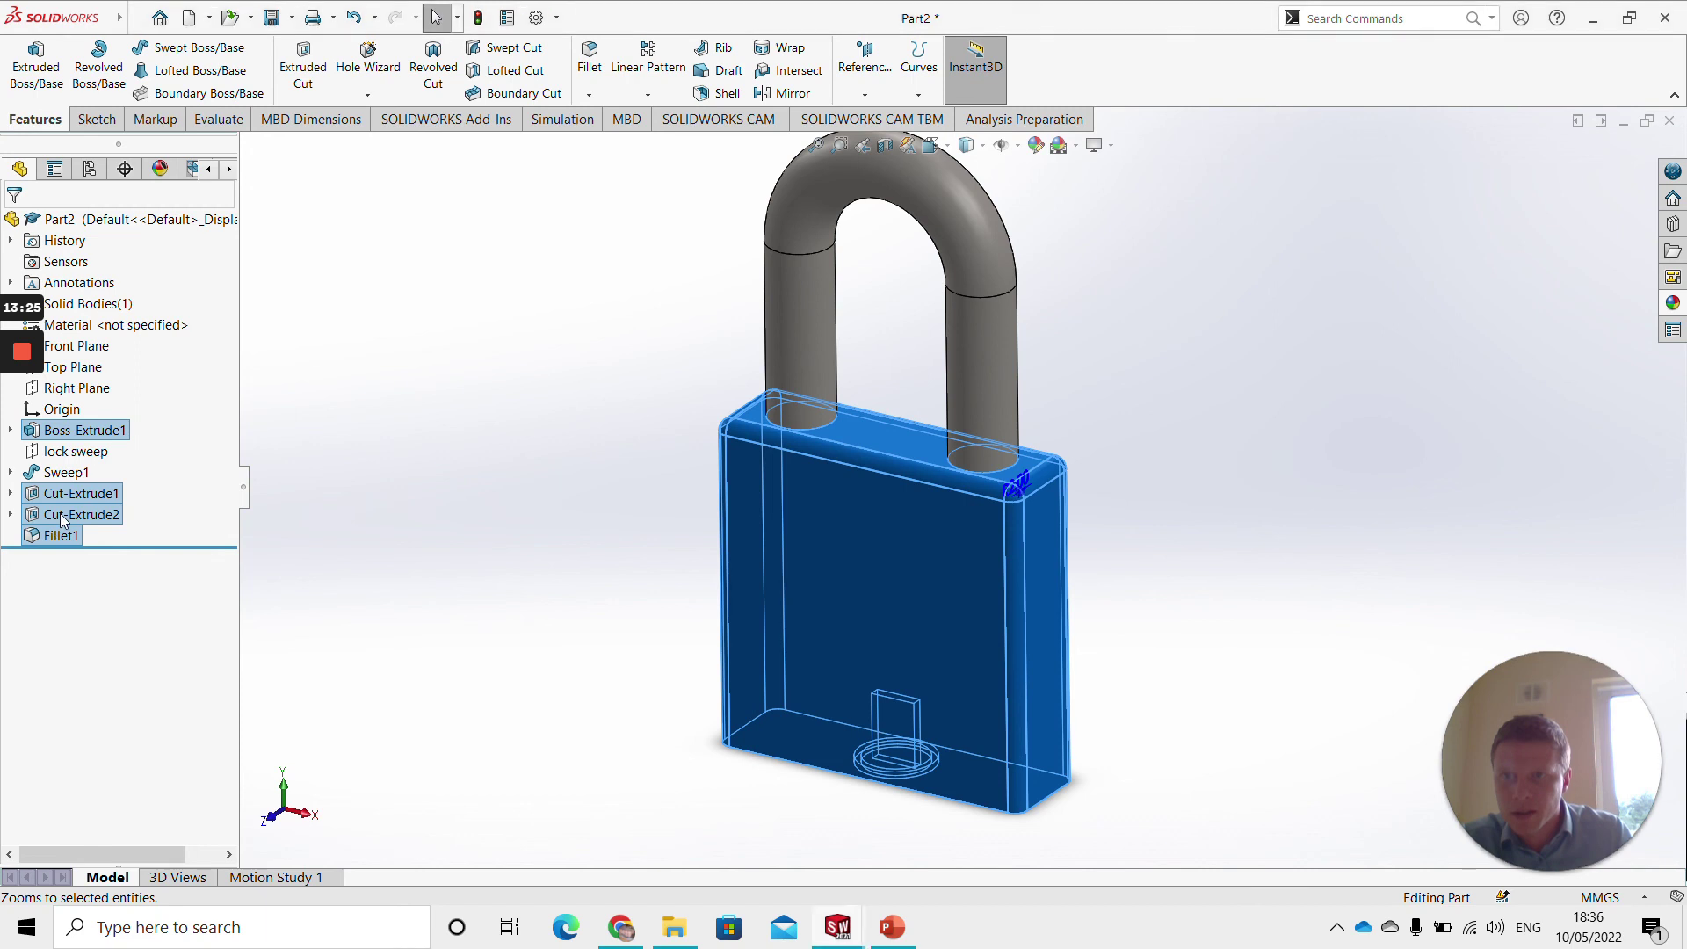
{"action": "right_click", "coordinate": [62, 519]}
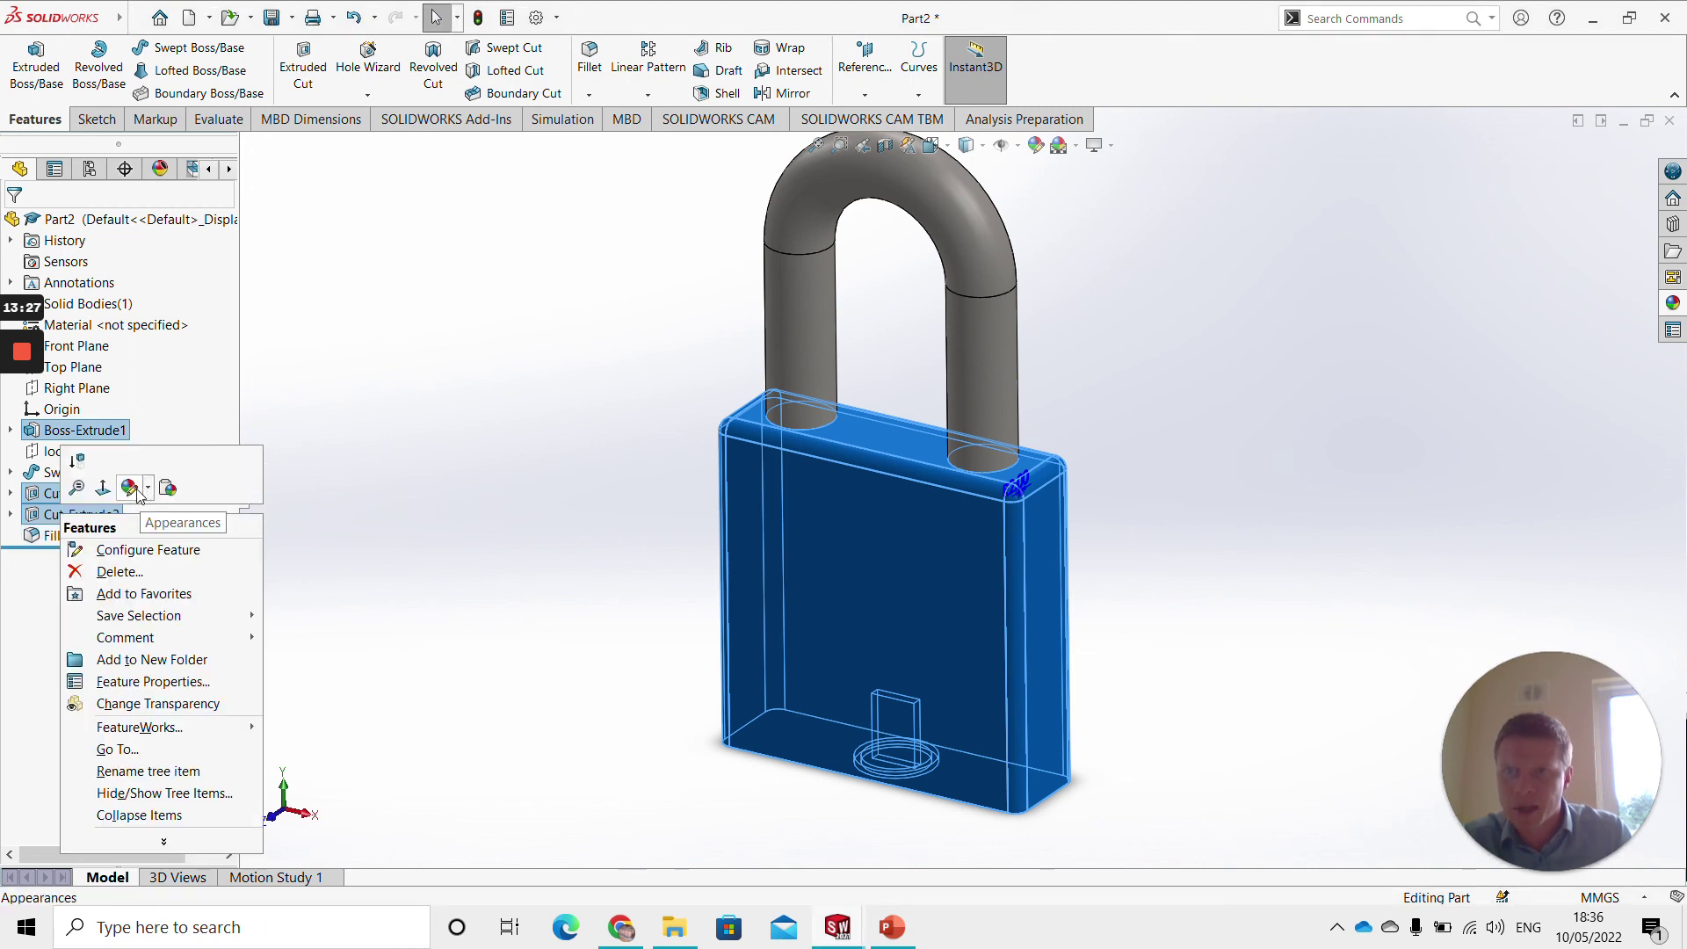
{"action": "left_click", "coordinate": [147, 490]}
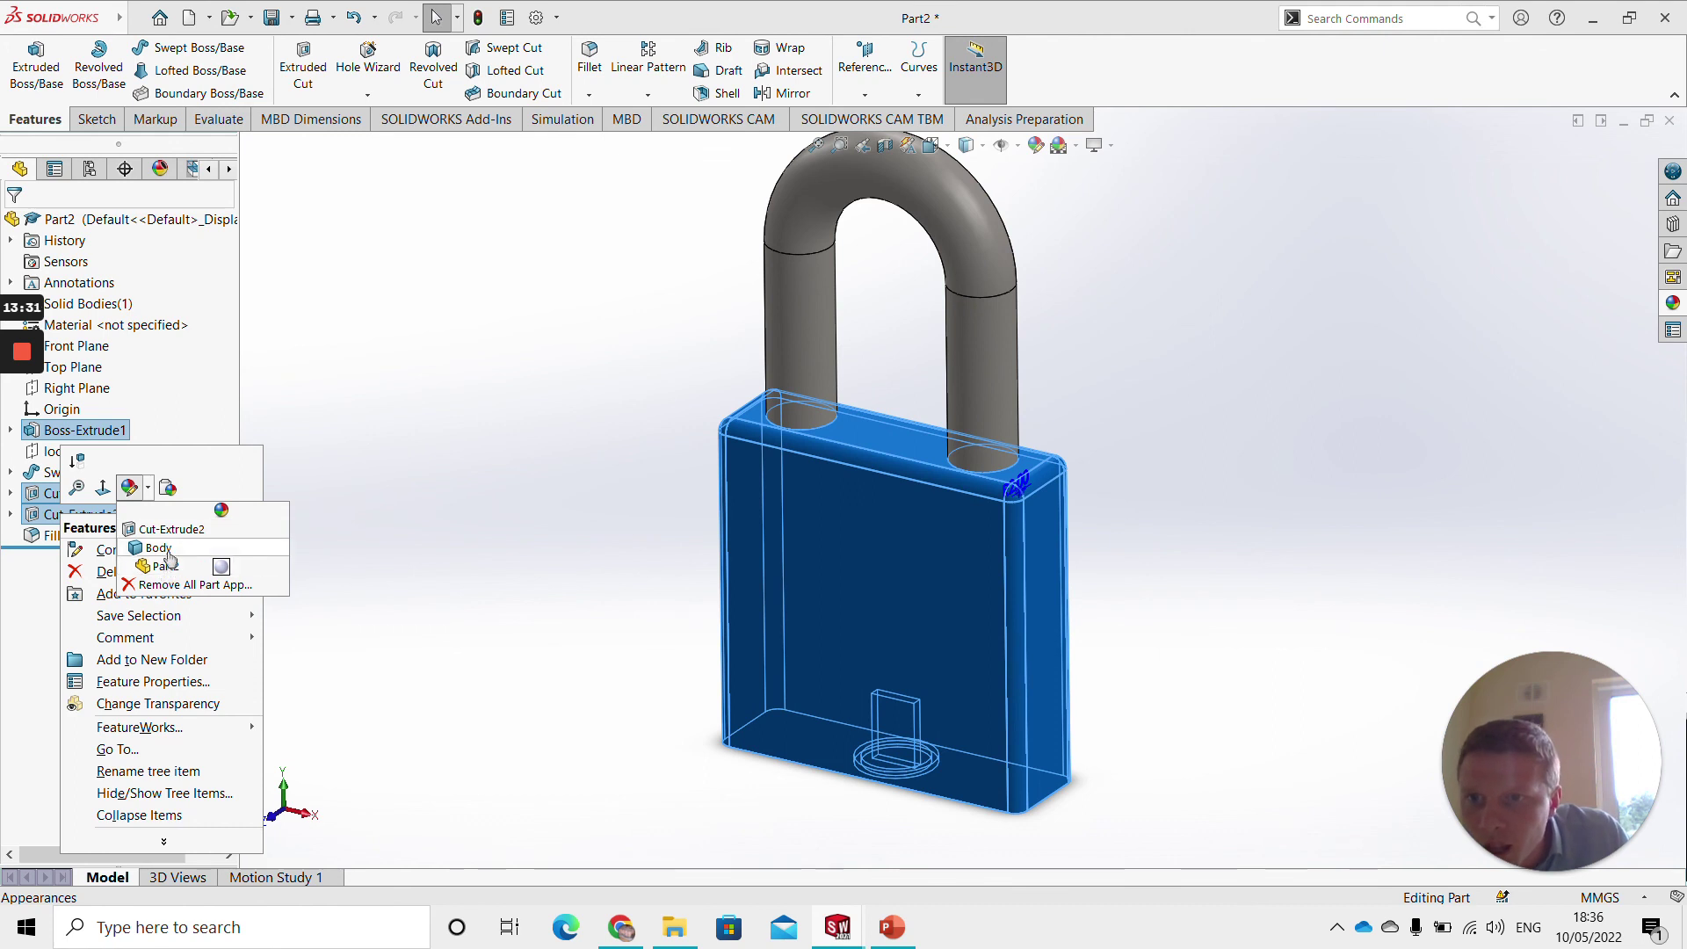
{"action": "left_click", "coordinate": [175, 530]}
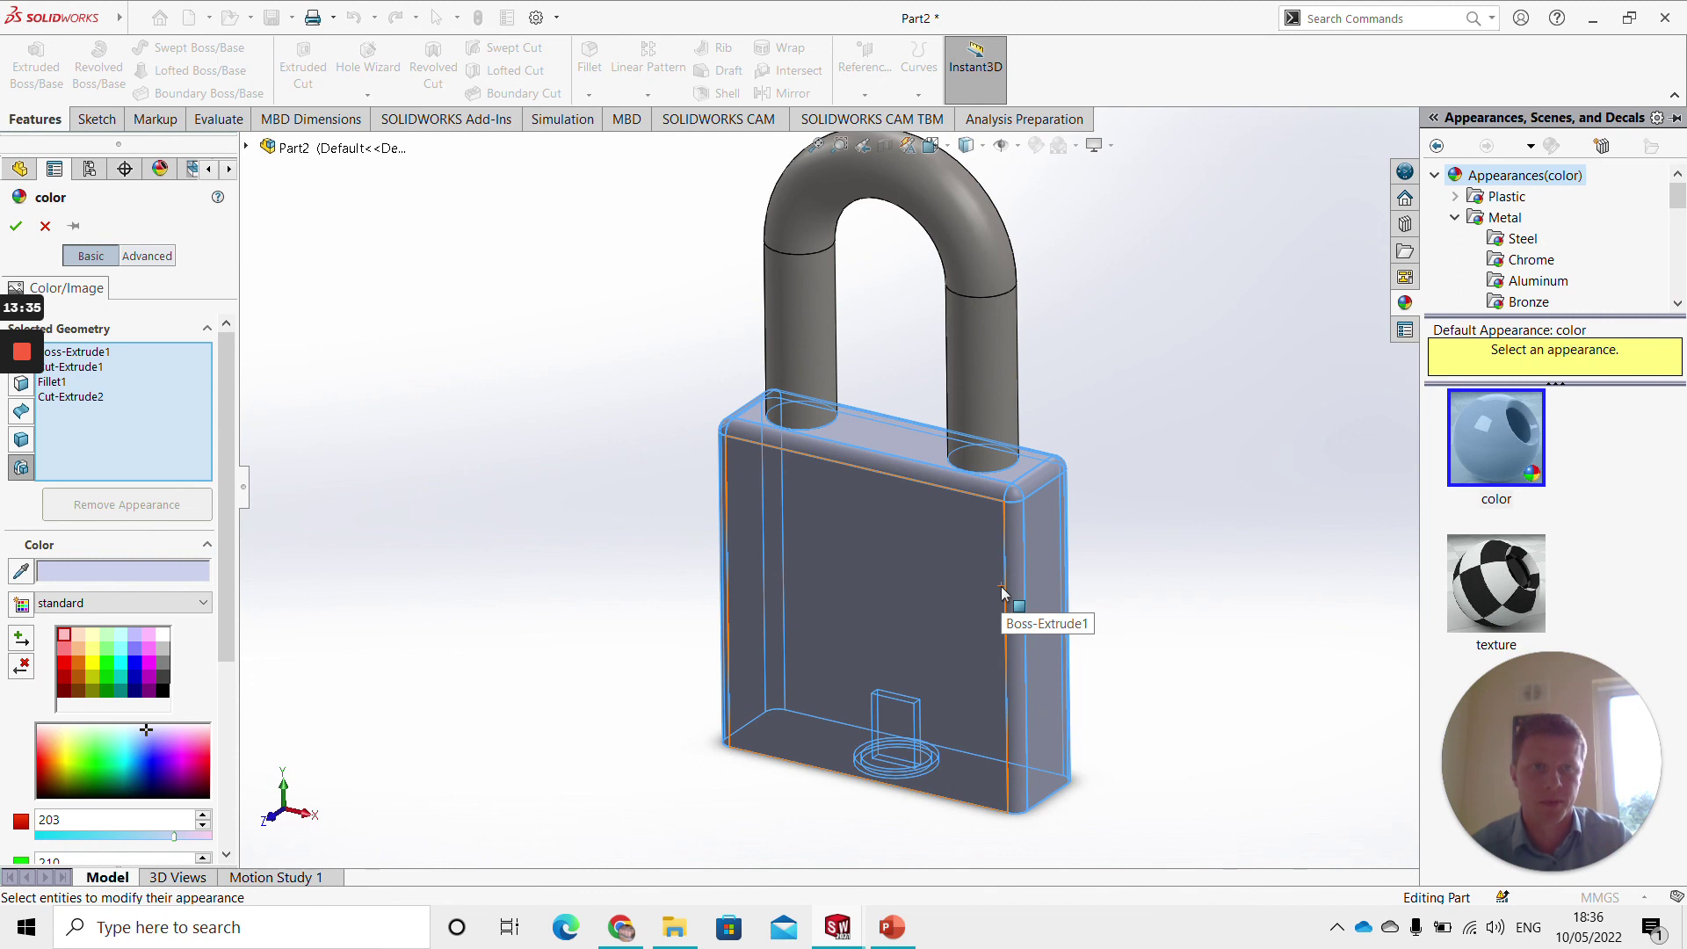
{"action": "scroll", "coordinate": [1526, 263], "scroll_direction": "down", "scroll_amount": 1}
{"action": "left_click", "coordinate": [1524, 242]}
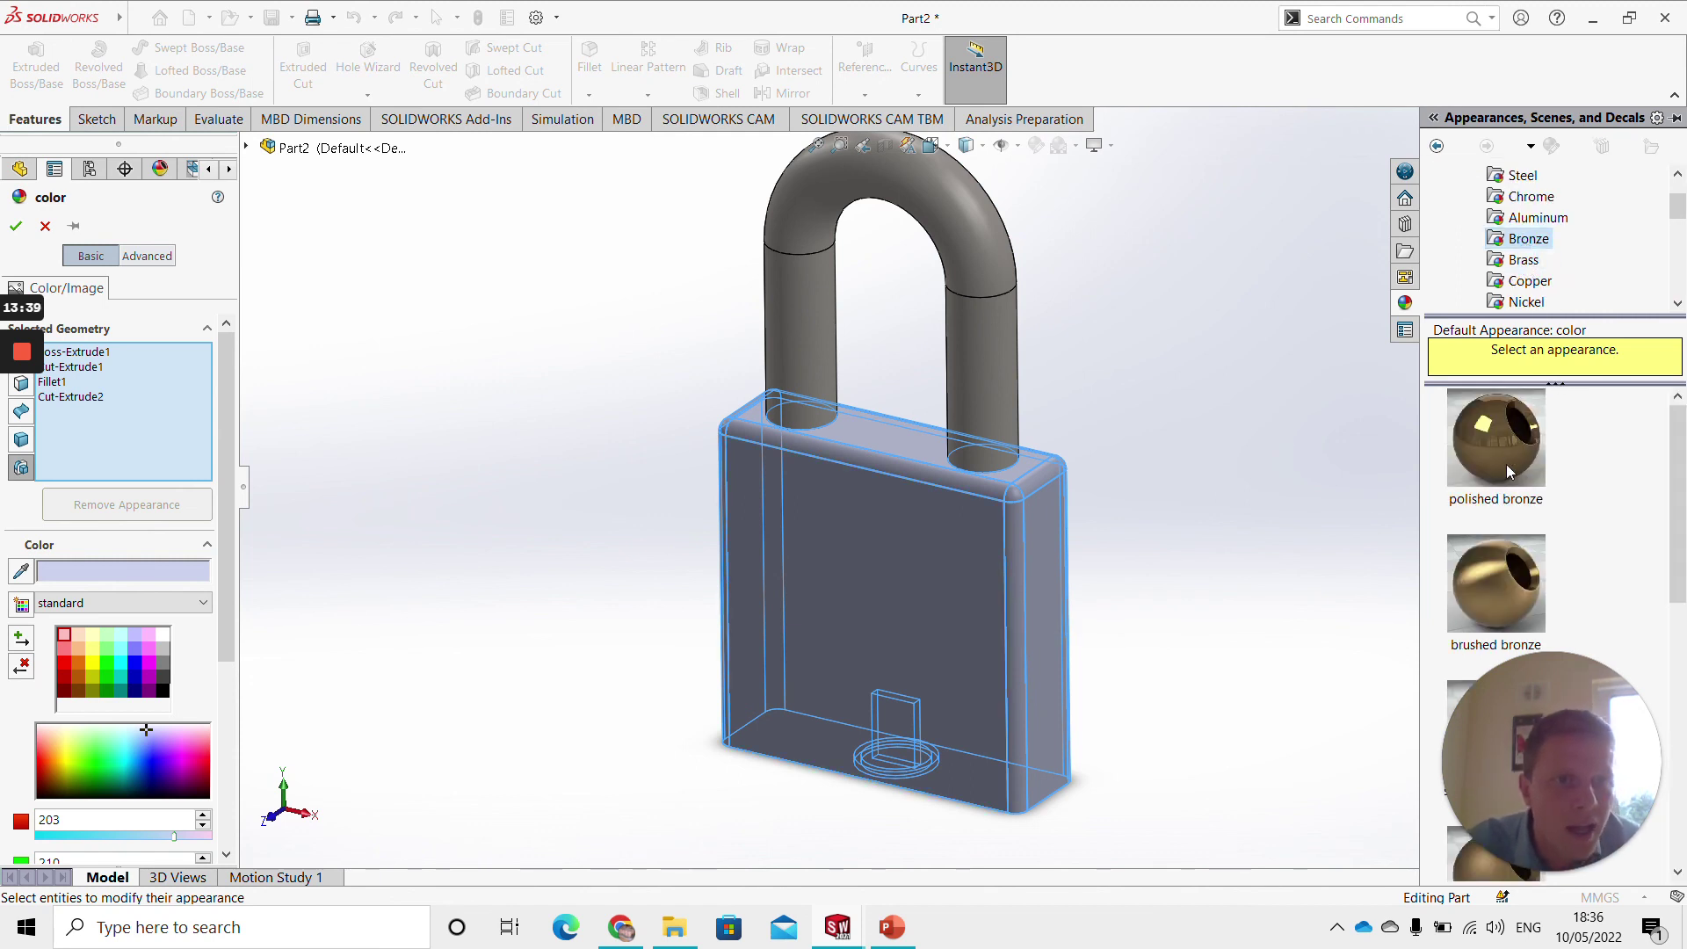
{"action": "left_click", "coordinate": [1505, 463]}
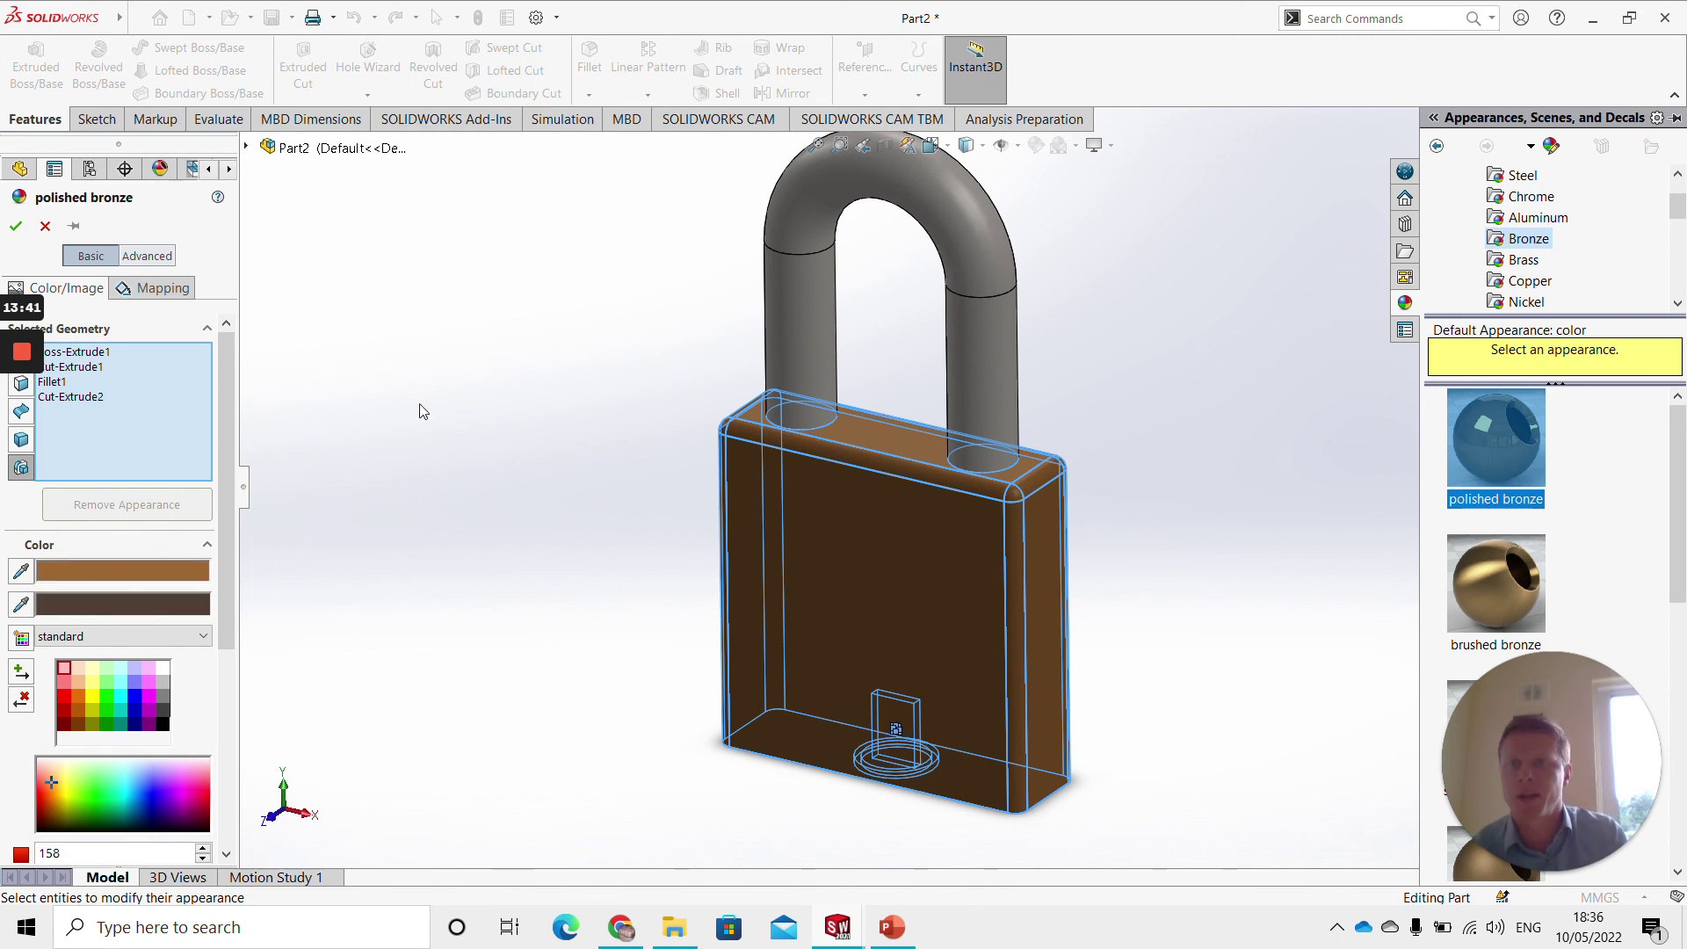
{"action": "left_click", "coordinate": [15, 228]}
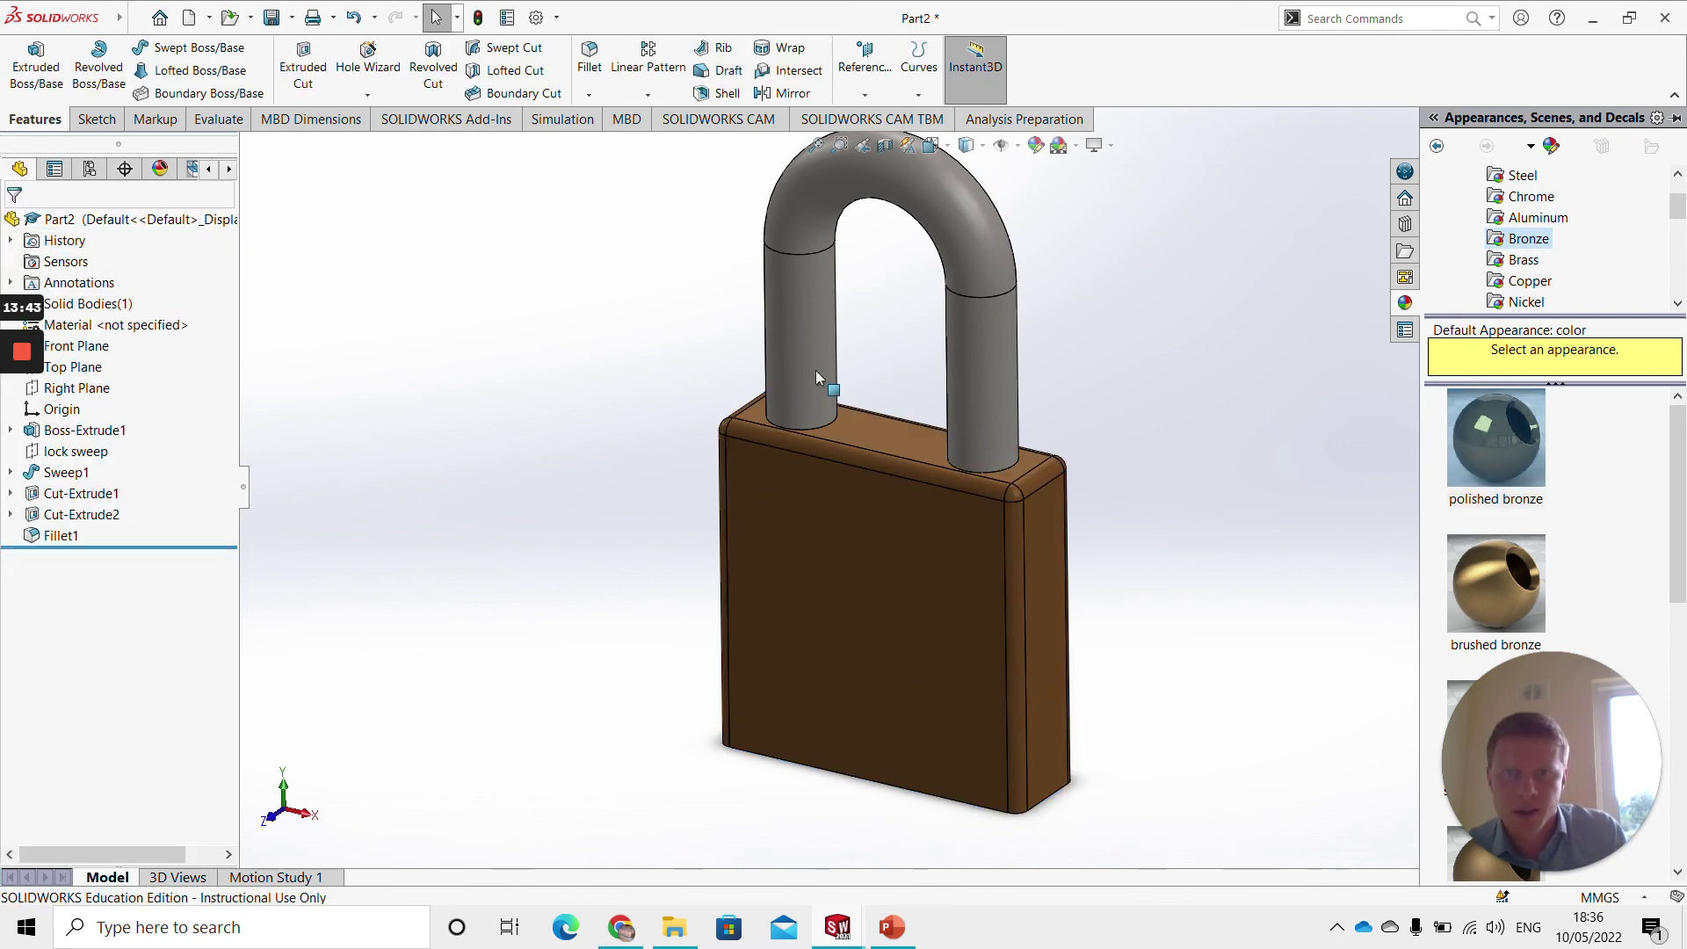
{"action": "middle_click_drag", "start_coordinate": [1119, 499], "coordinate": [745, 453]}
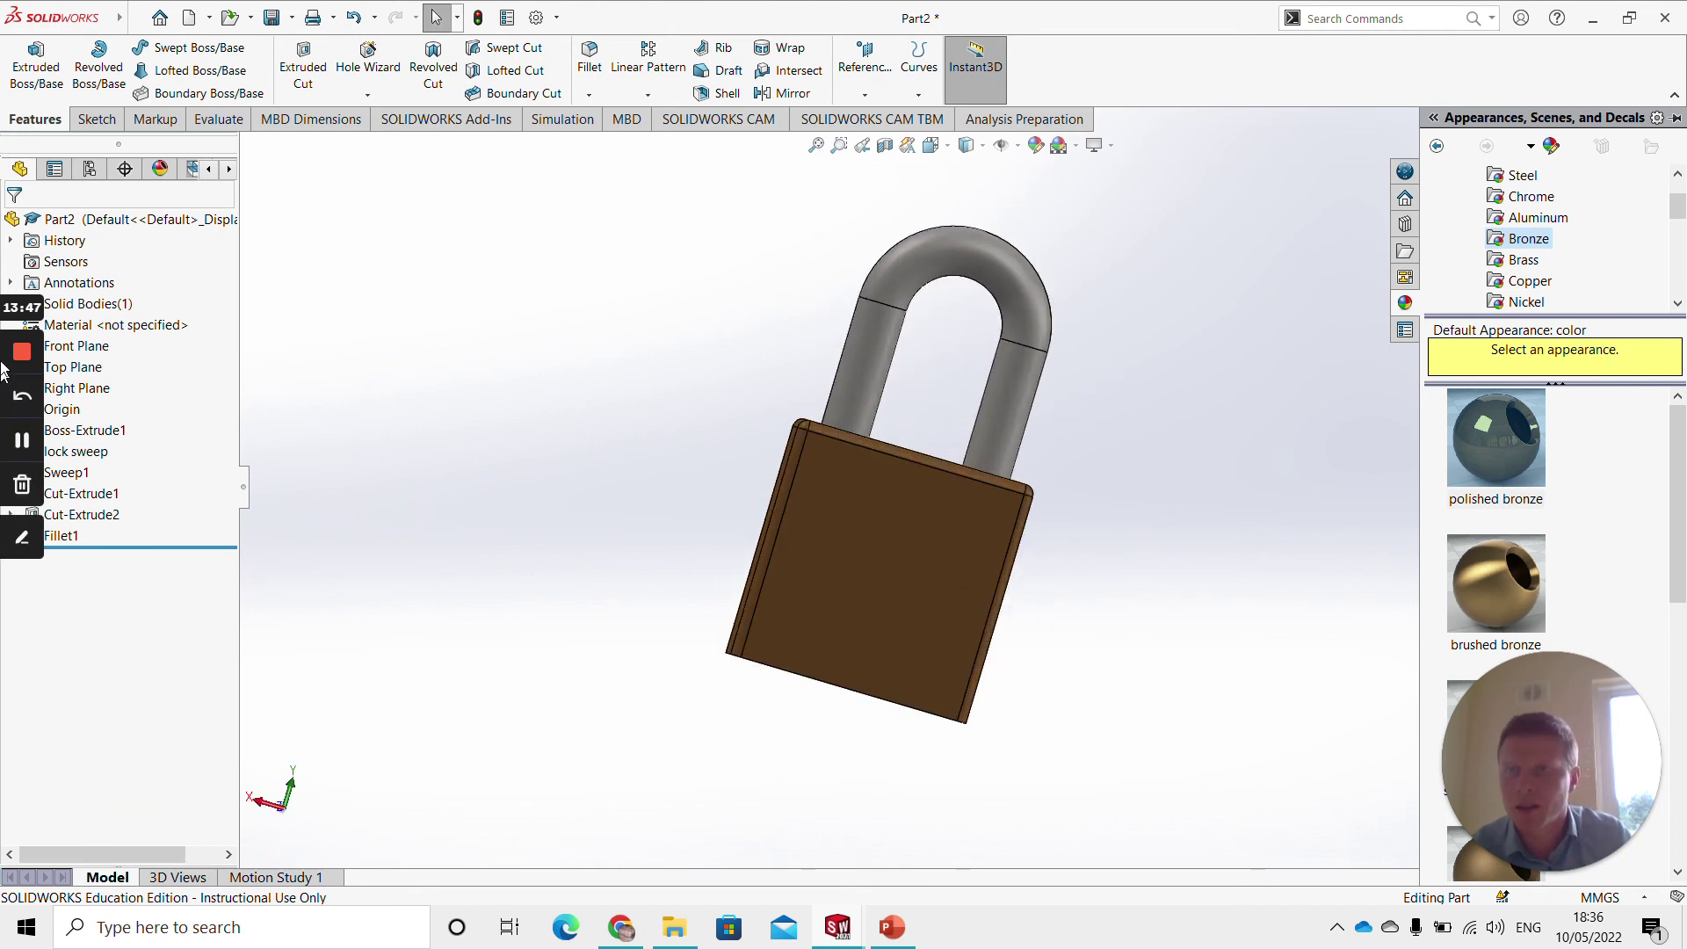